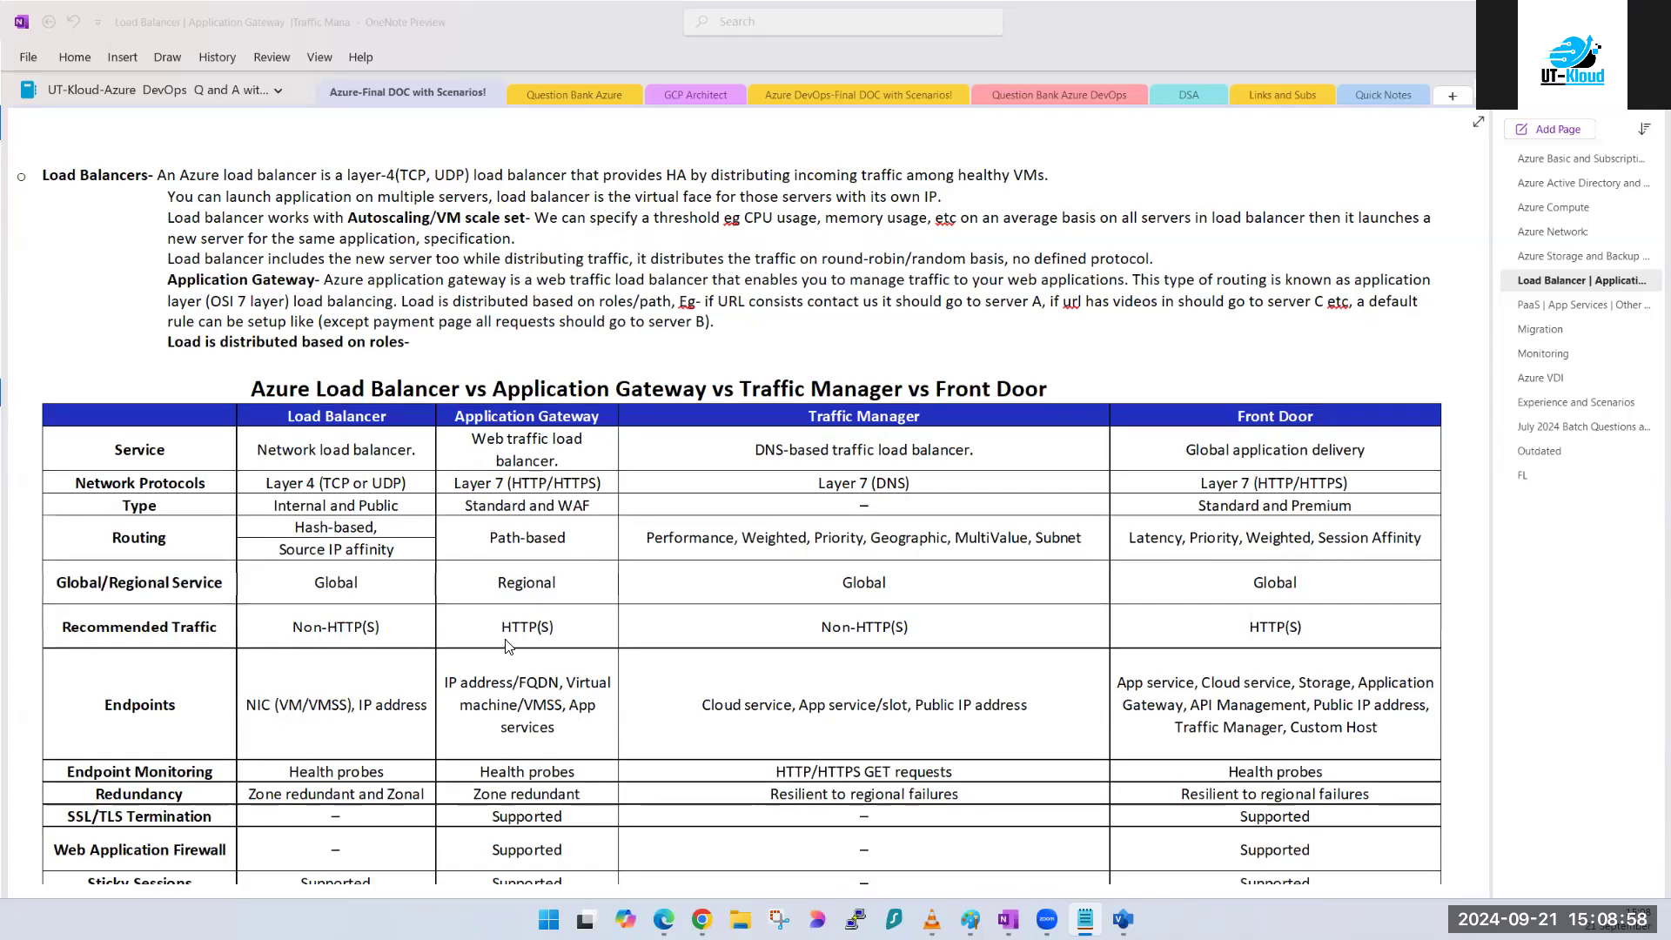
- Switch from the notes to the Azure portal, close the LB load balancing rules page and refresh the load balancer list
scroll(510, 641, "down", 3)
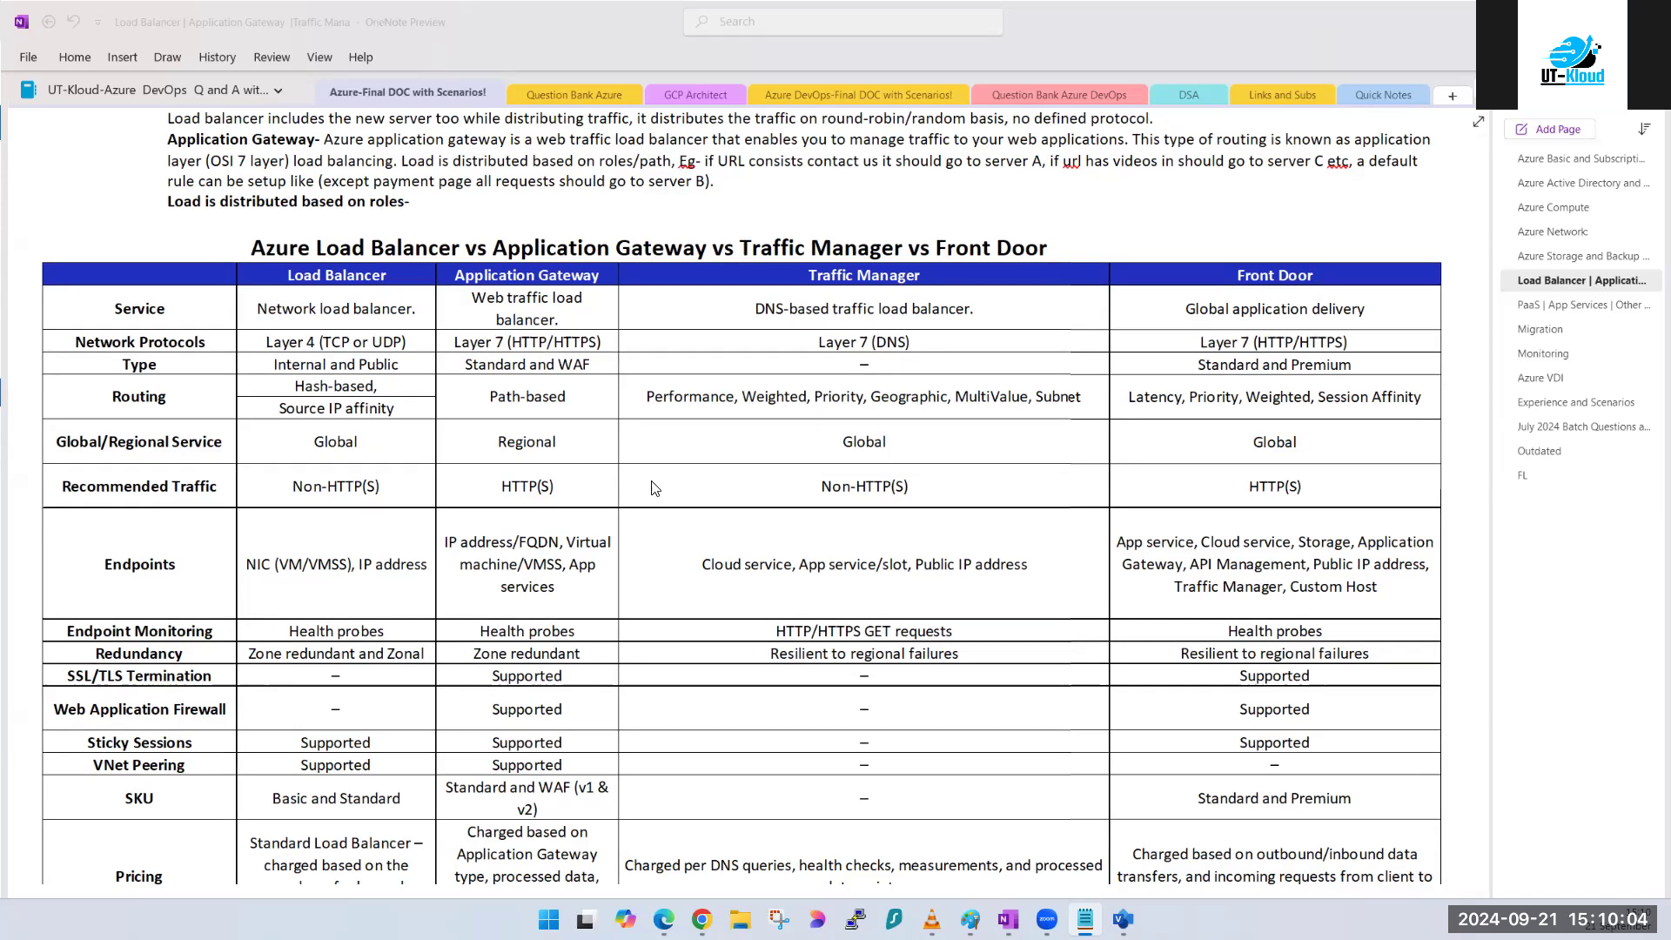
mouse_move(701, 919)
left_click(779, 862)
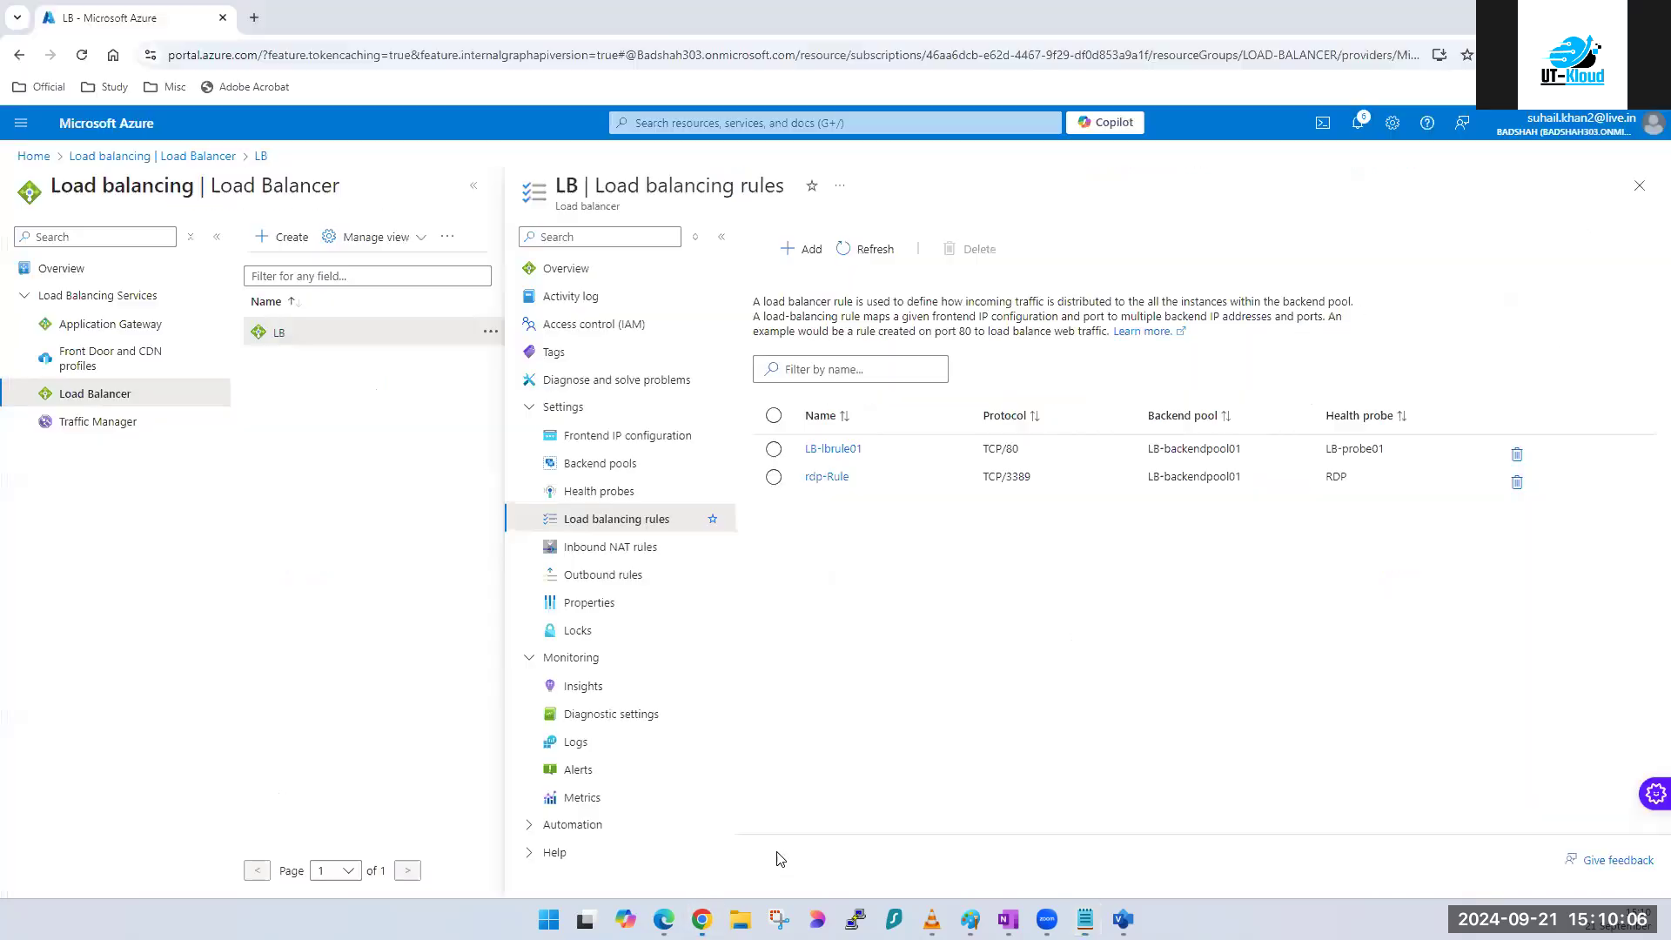
left_click(1633, 188)
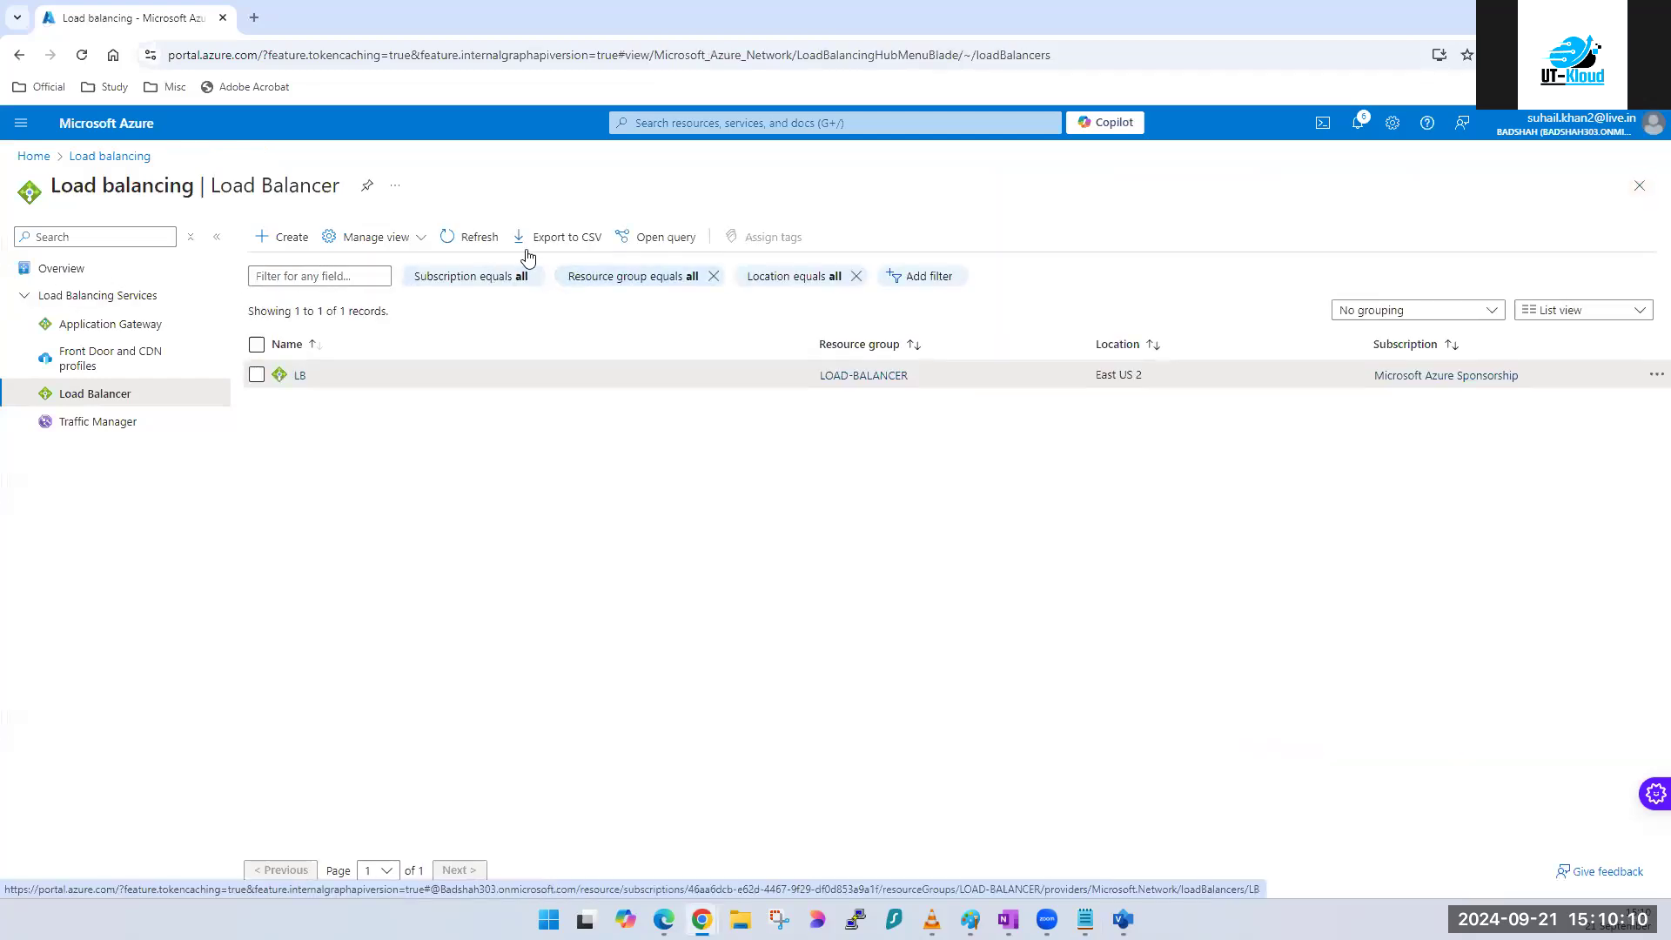
left_click(467, 239)
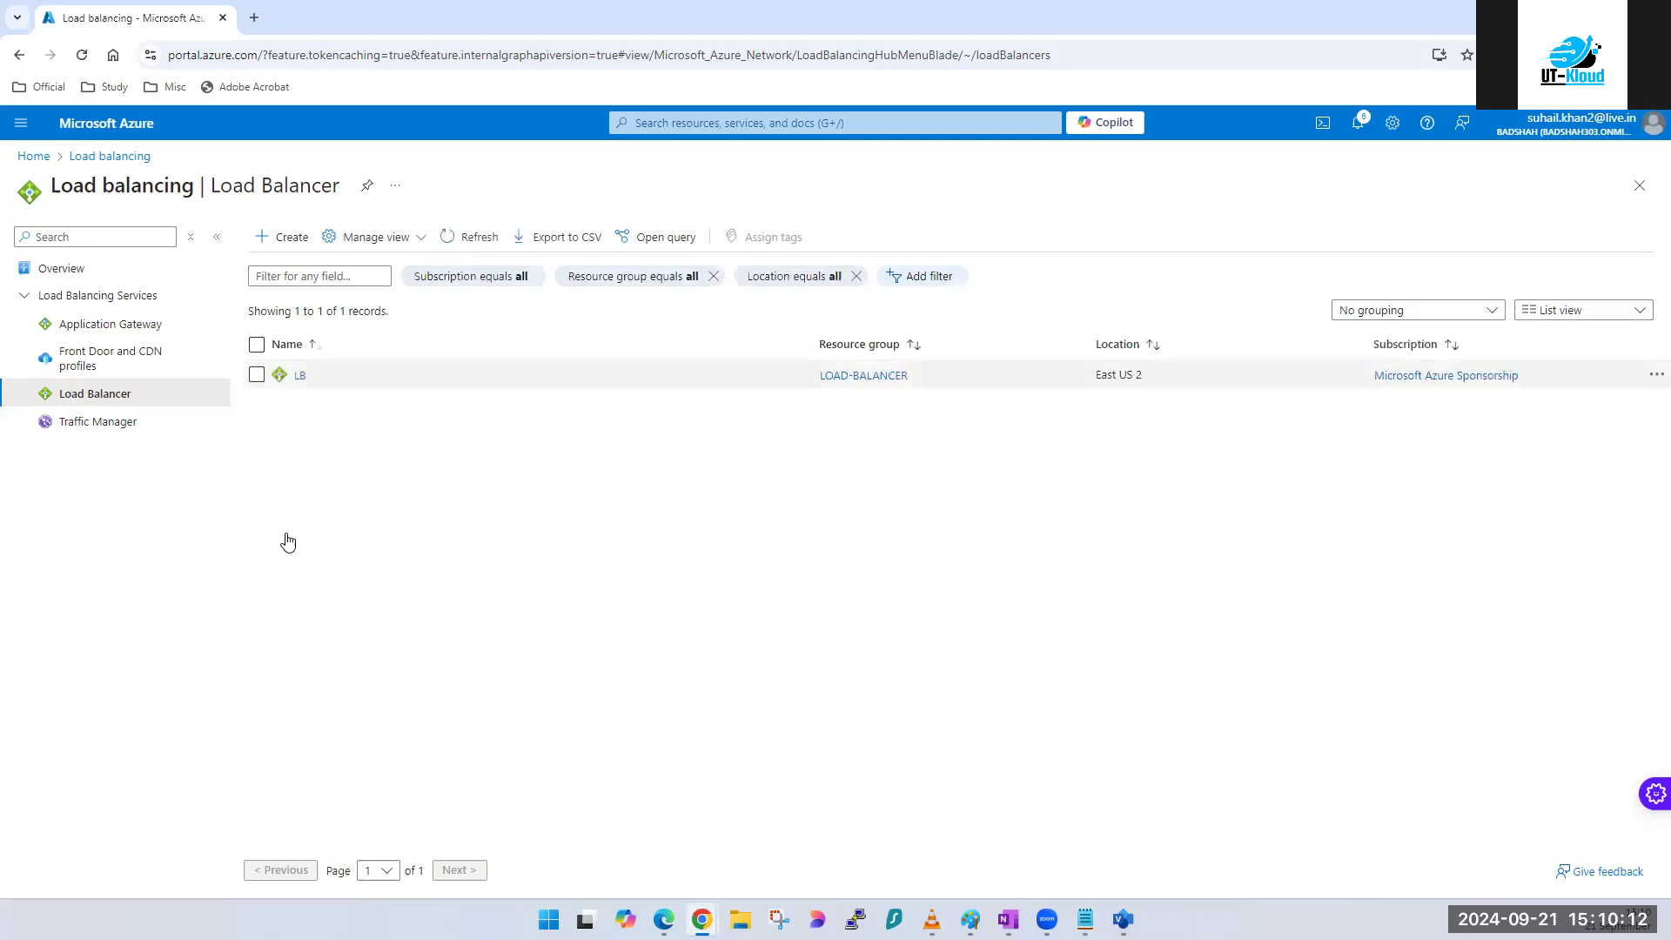
- Open the frontend IP configuration of the LB load balancer and bring up the form for adding a frontend IP configuration
left_click(297, 375)
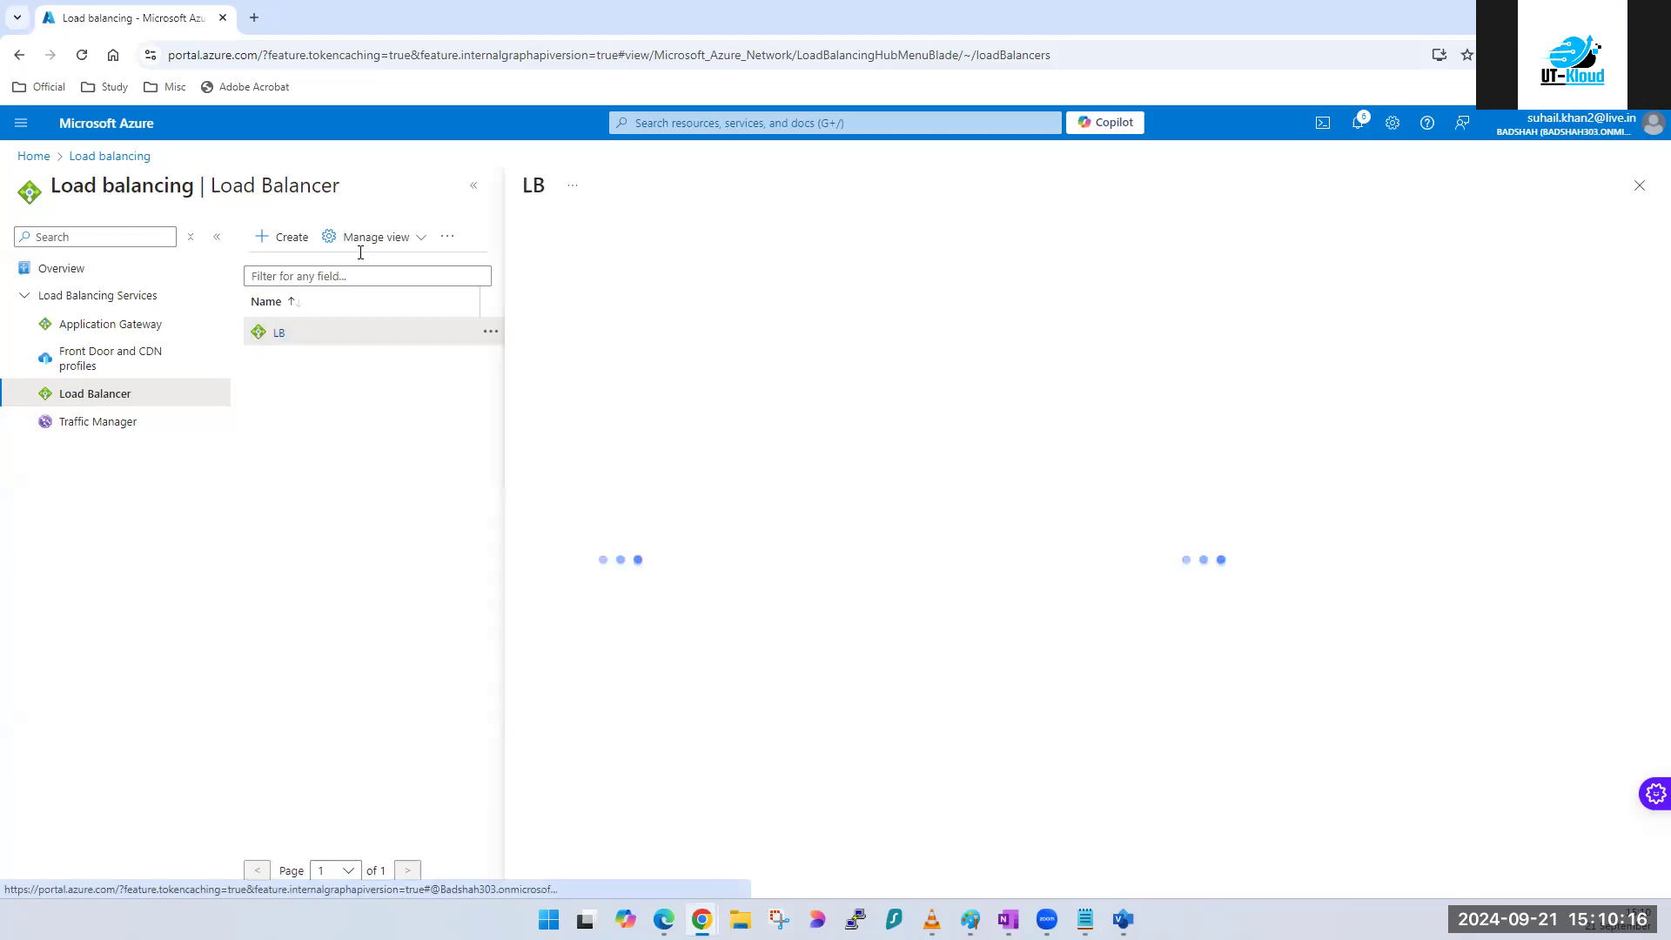
left_click(473, 188)
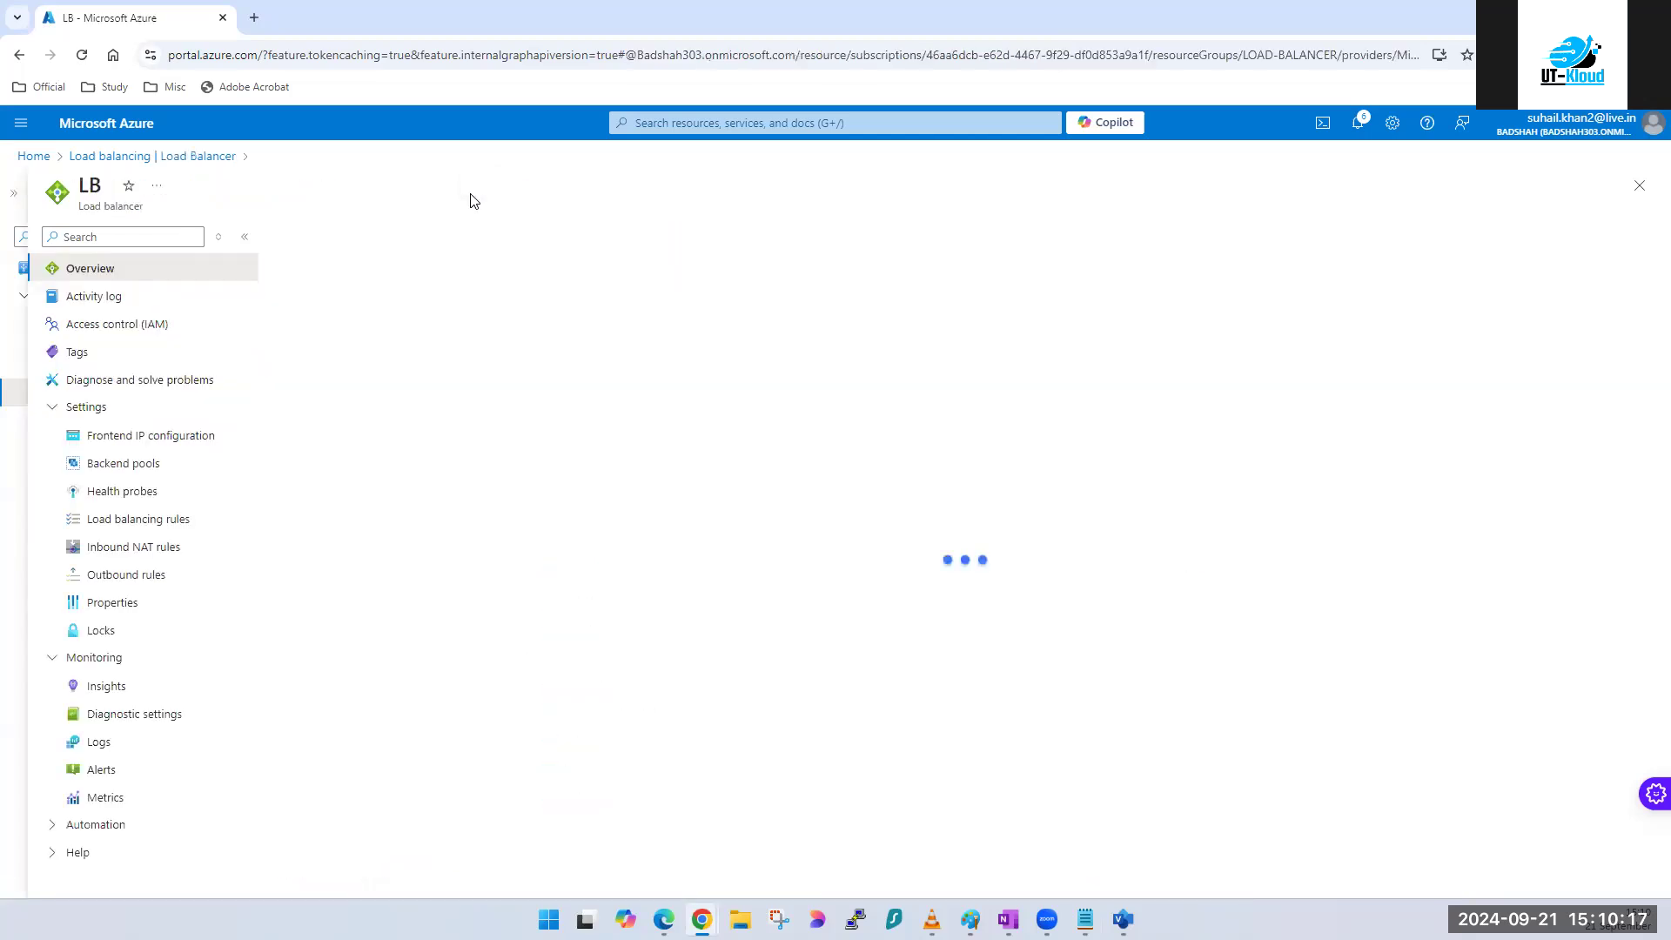
left_click(143, 445)
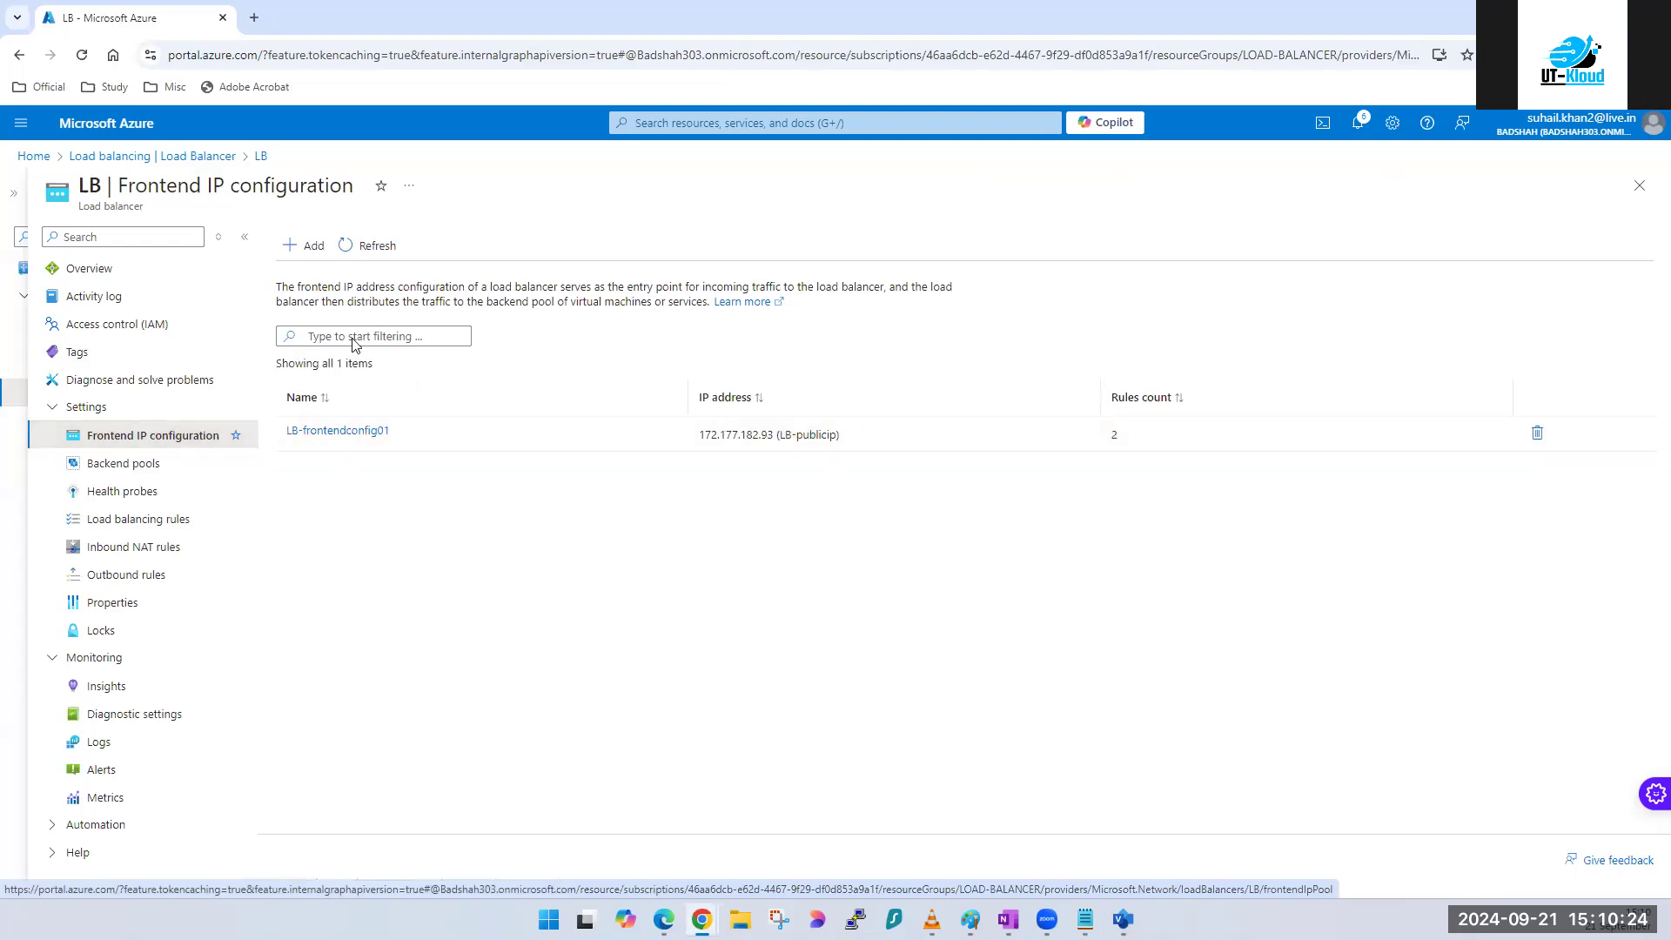
left_click(299, 247)
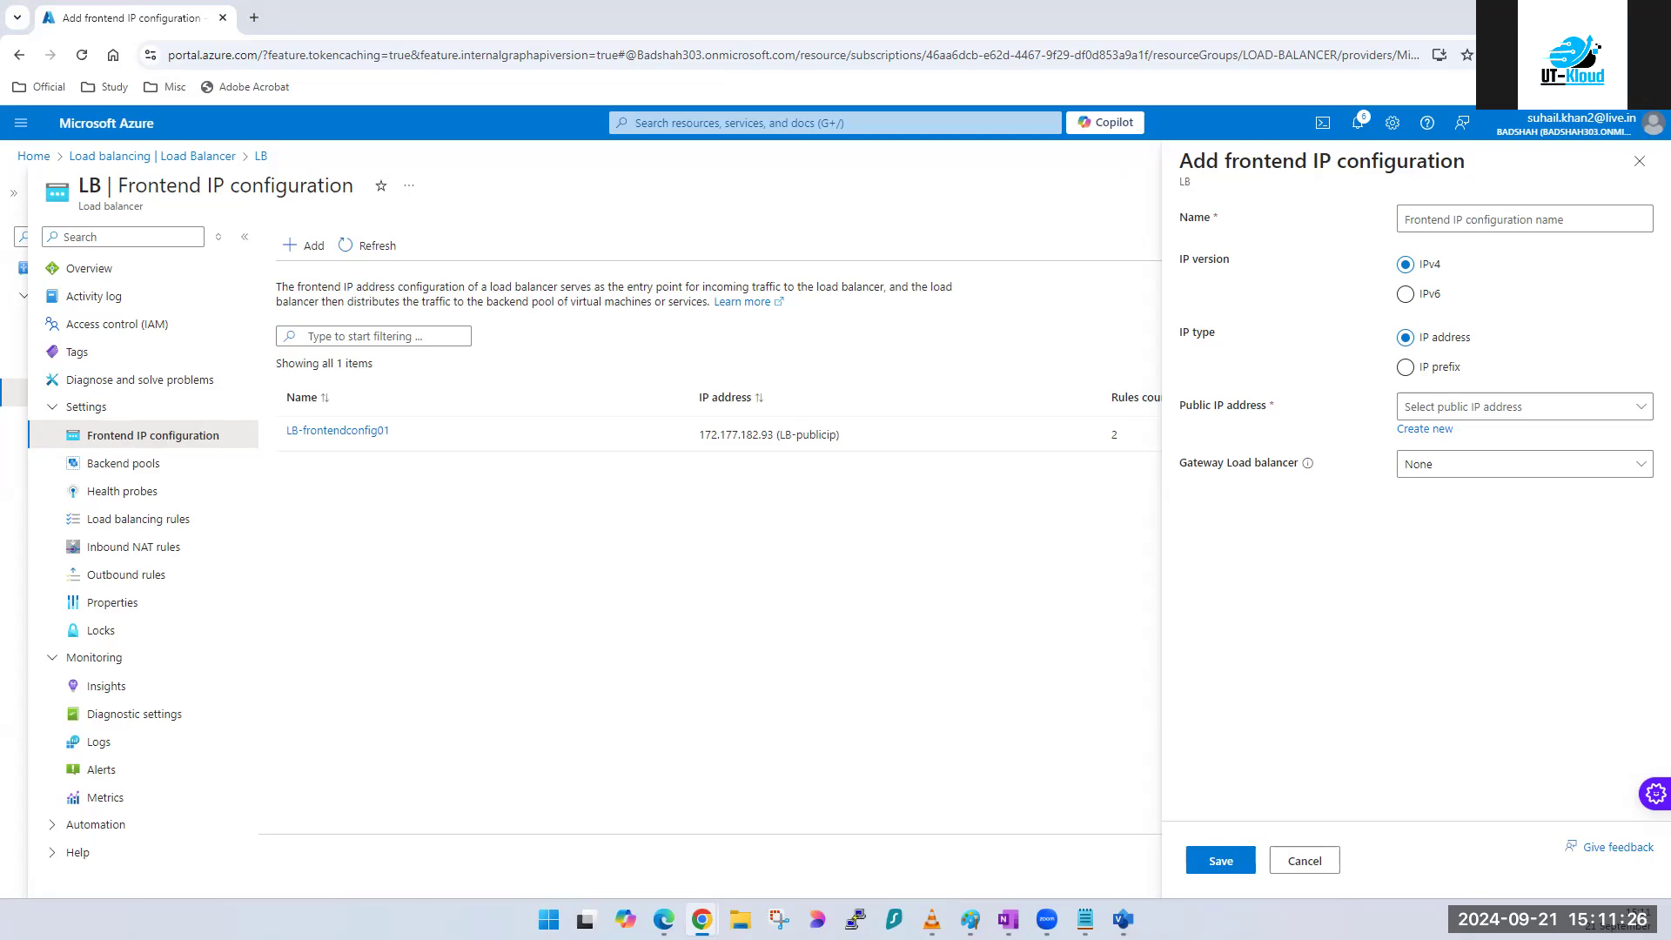
- Switch to the OneNote load balancing page and review the service comparison table and the Application Gateway notes
left_click(1008, 919)
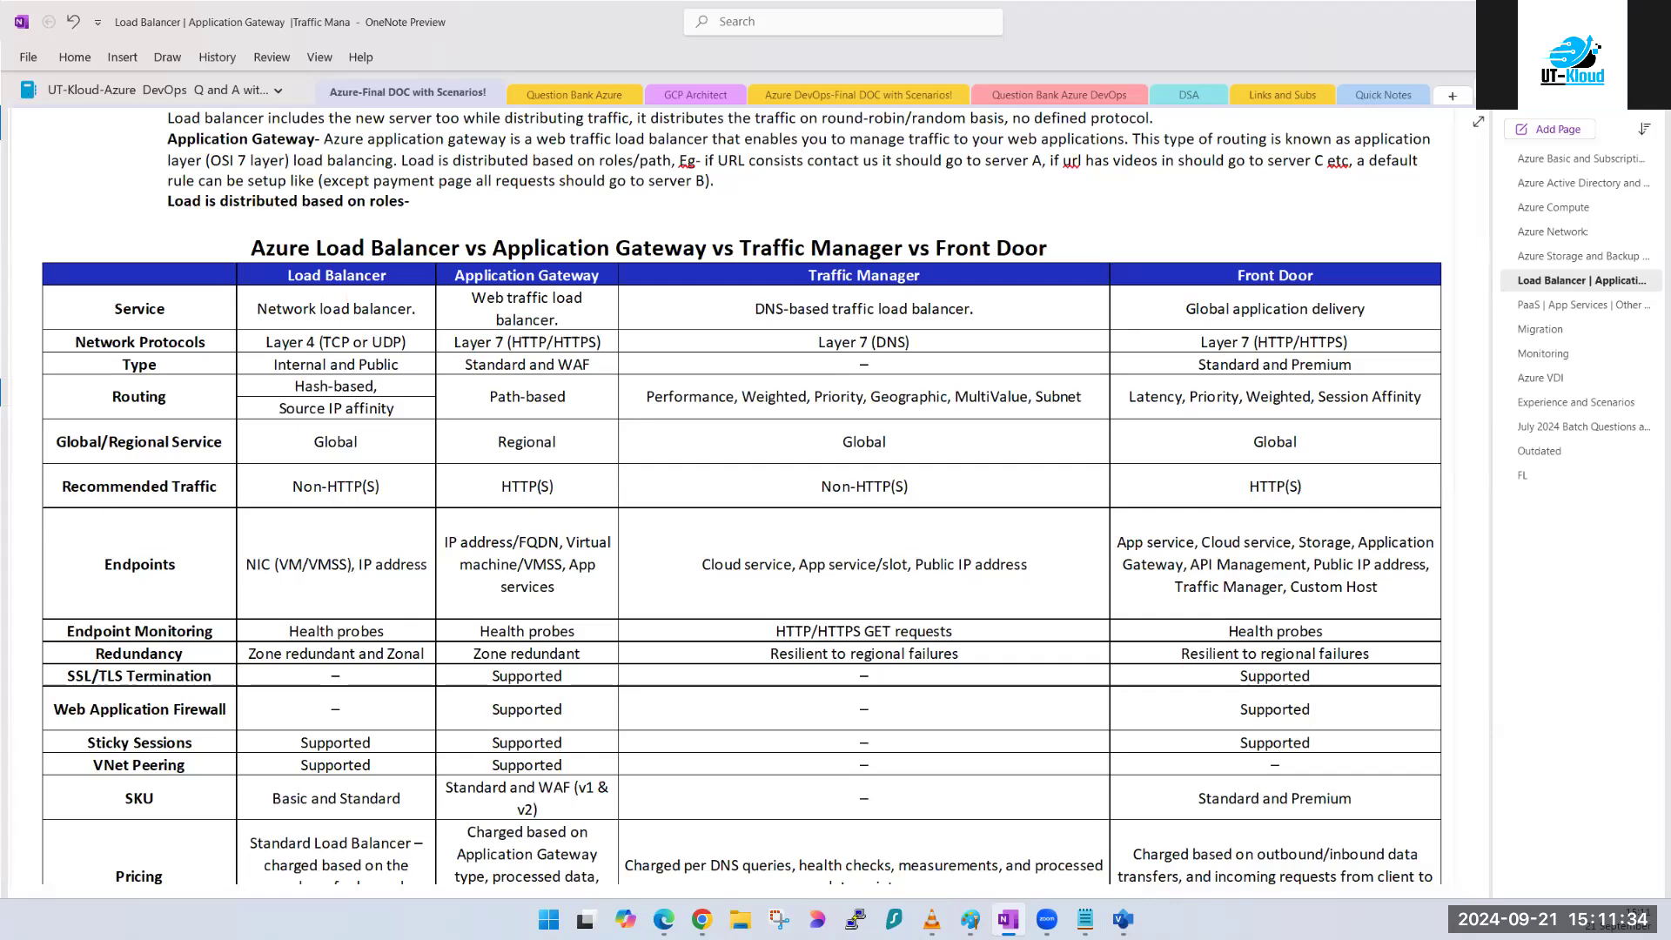
key("alt+Tab")
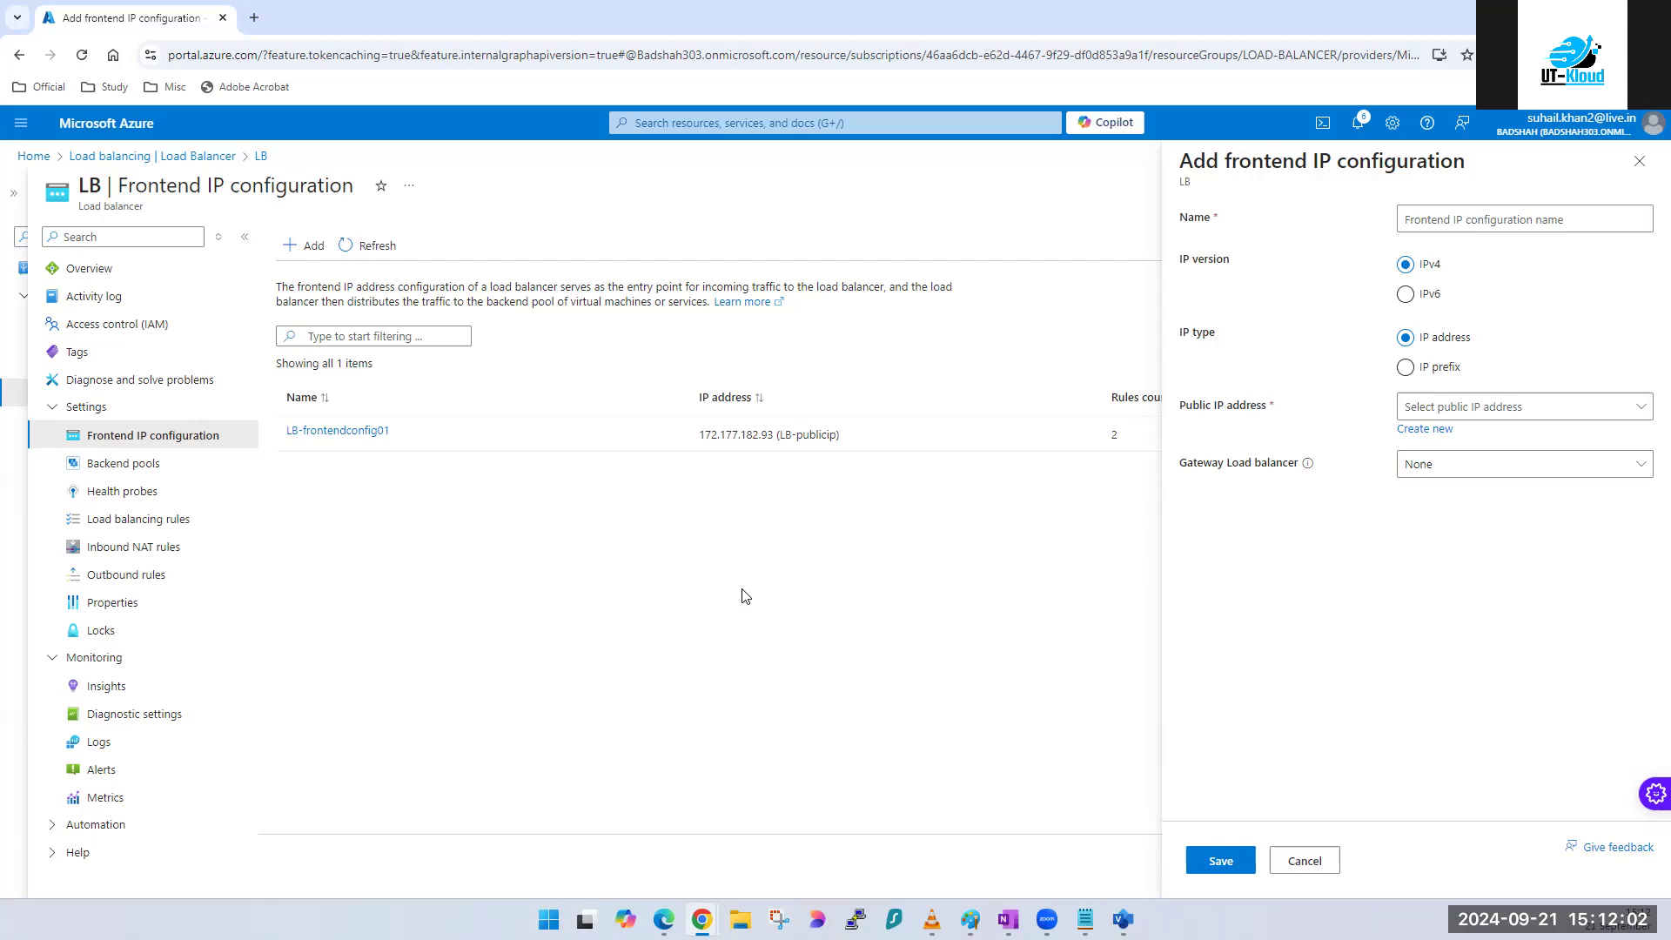
left_click(1007, 919)
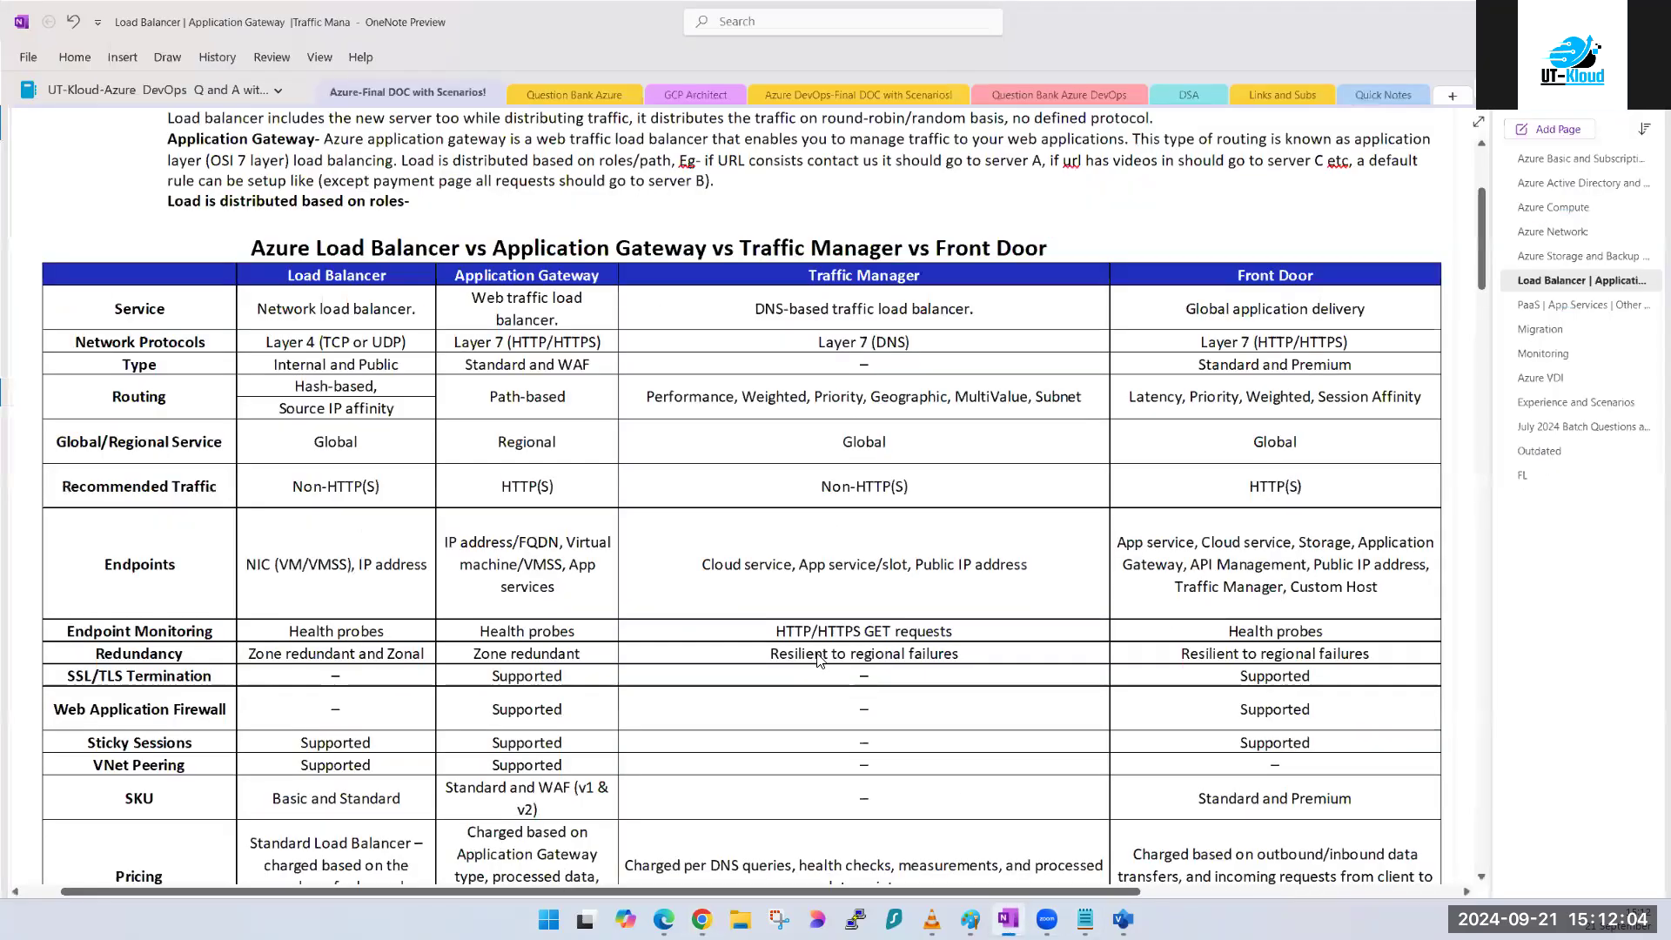
scroll(817, 658, "down", 5)
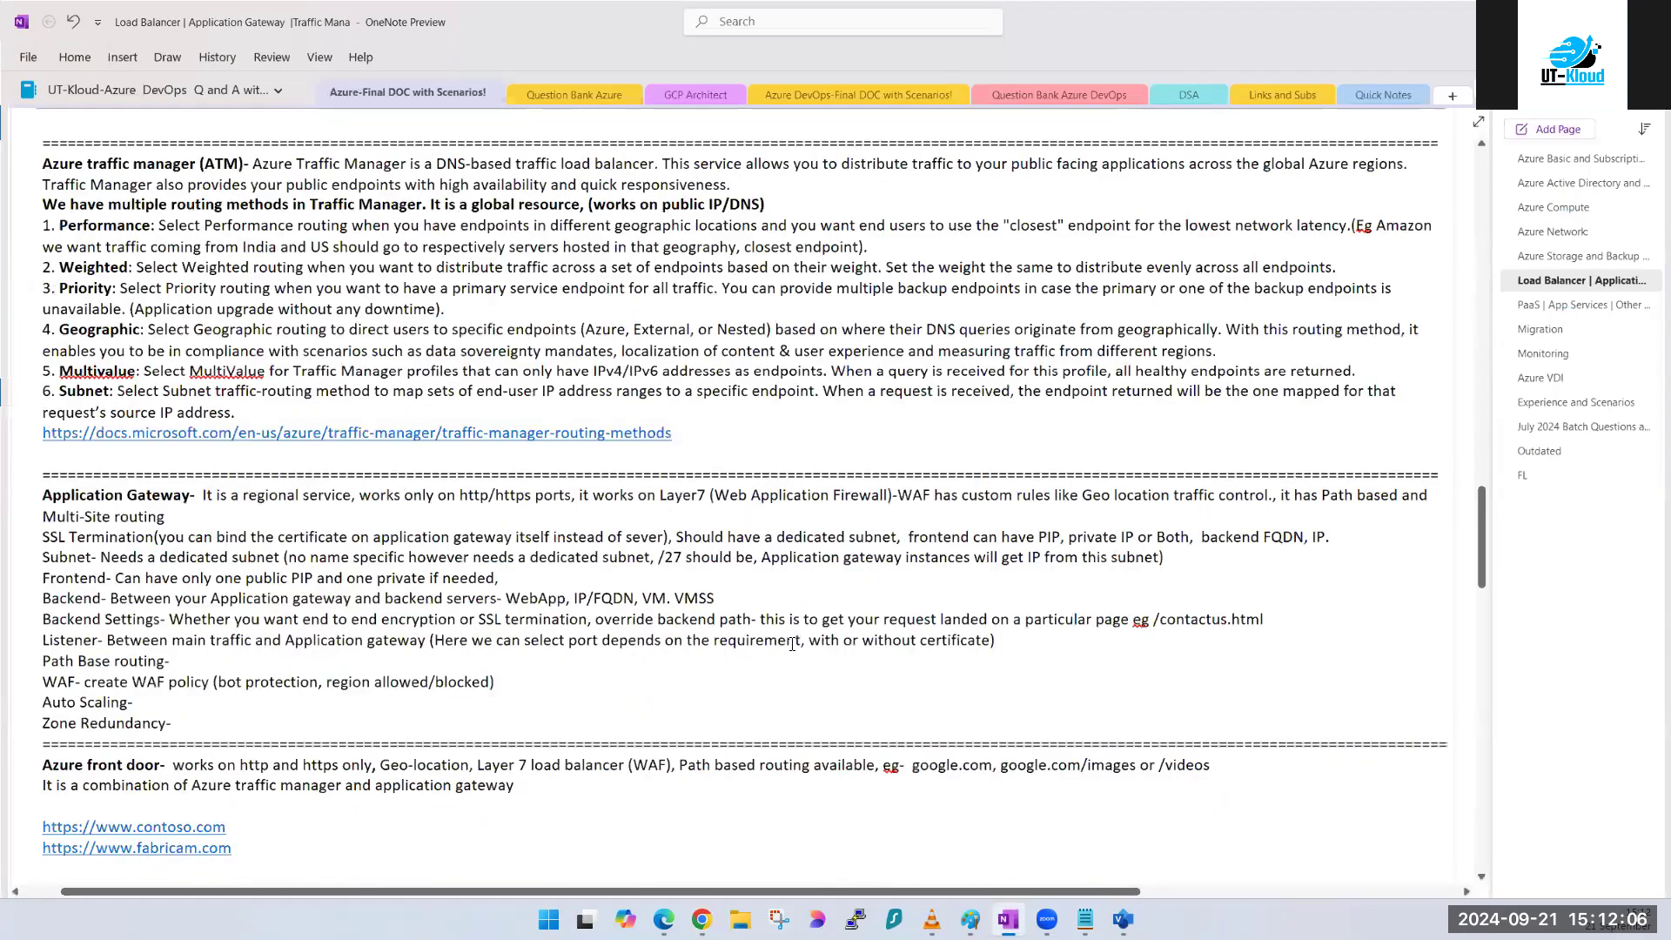
scroll(176, 583, "down", 2)
key("ctrl+shift+Up")
key("ctrl+shift+Up")
key("ctrl+shift+Up")
key("ctrl+shift+Up")
key("ctrl+shift+Up")
key("ctrl+shift+Up")
key("ctrl+shift+Up")
key("ctrl+shift+Up")
key("ctrl+shift+Up")
key("ctrl+shift+Up")
key("ctrl+shift+Up")
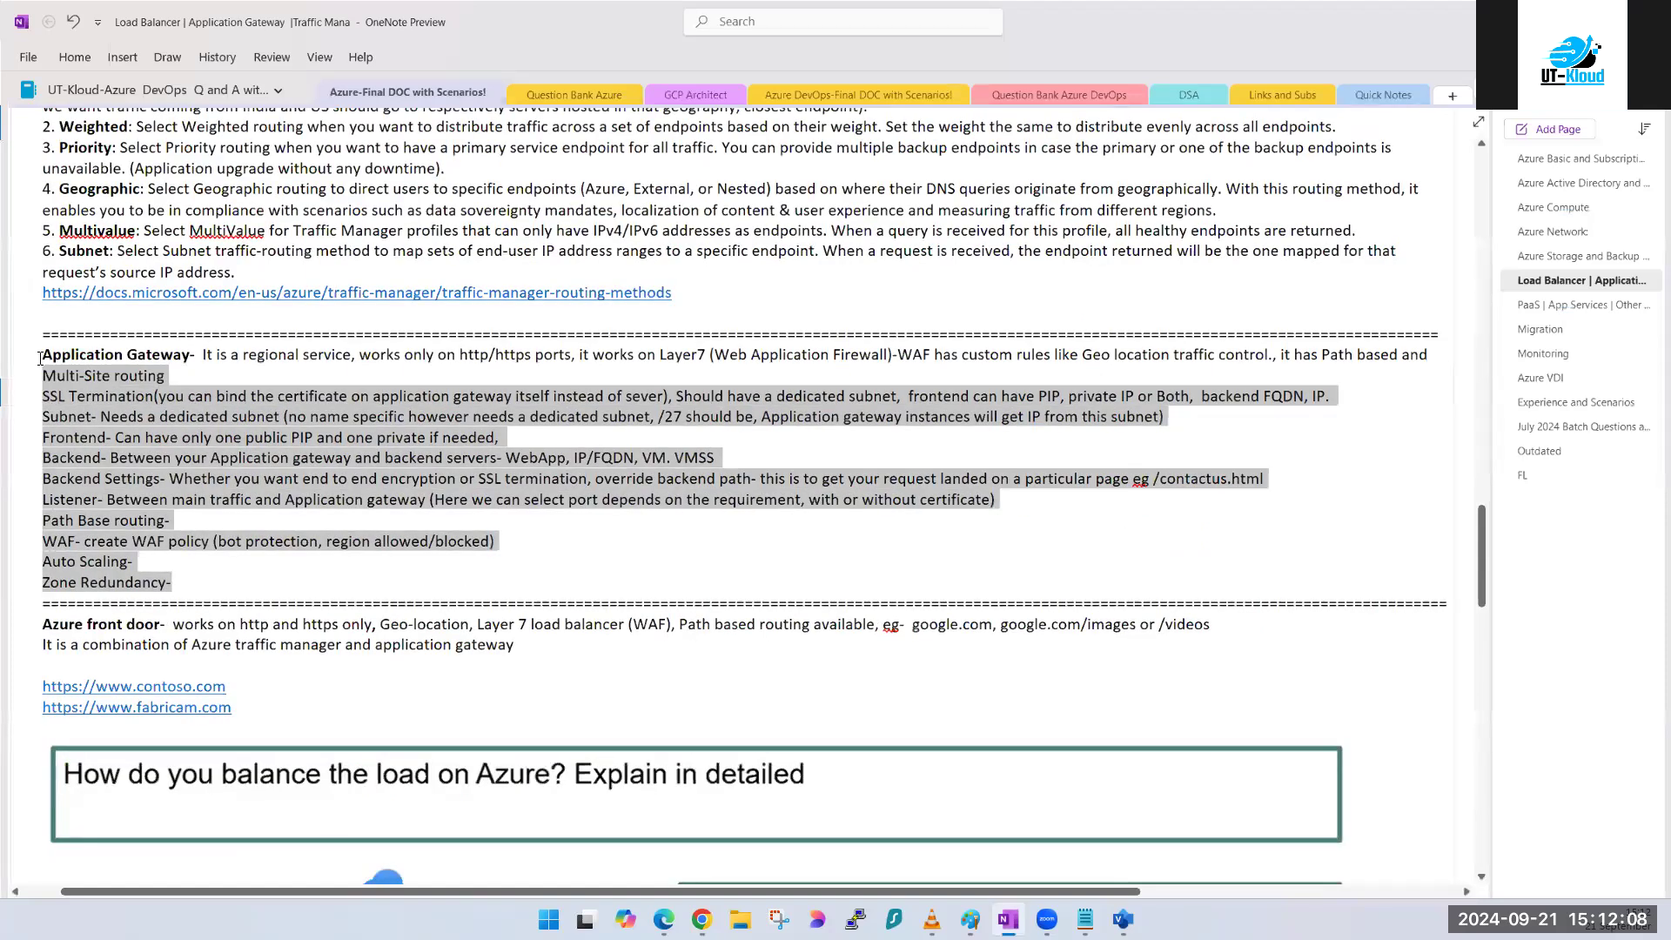
left_click(200, 585)
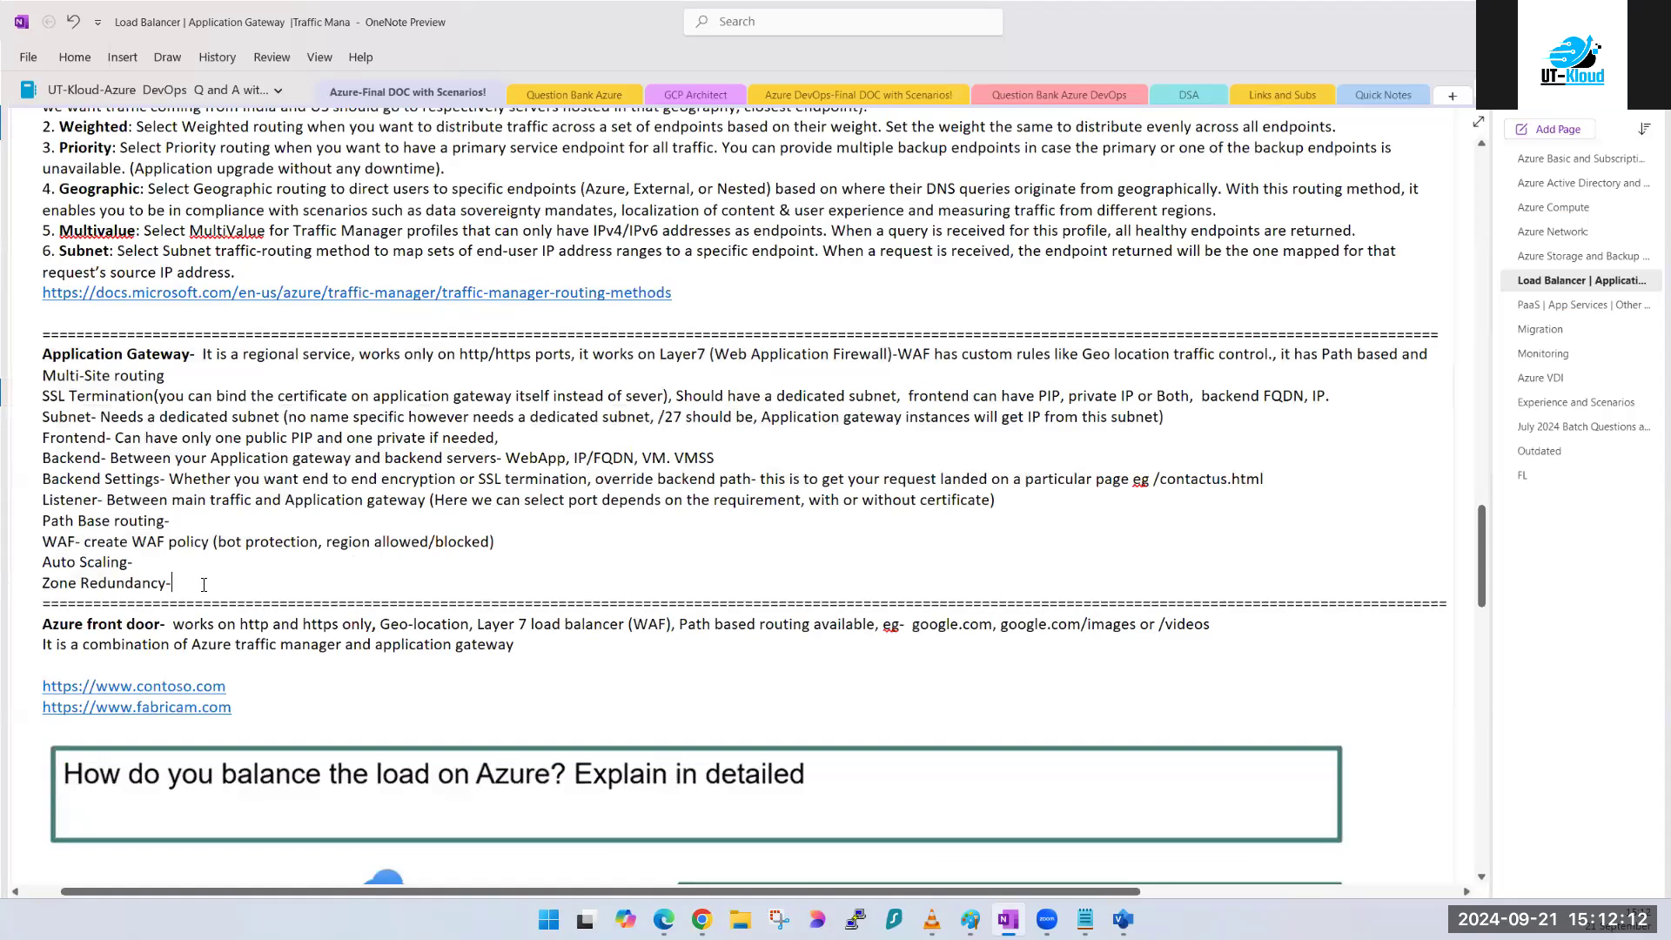
scroll(977, 482, "up", 20)
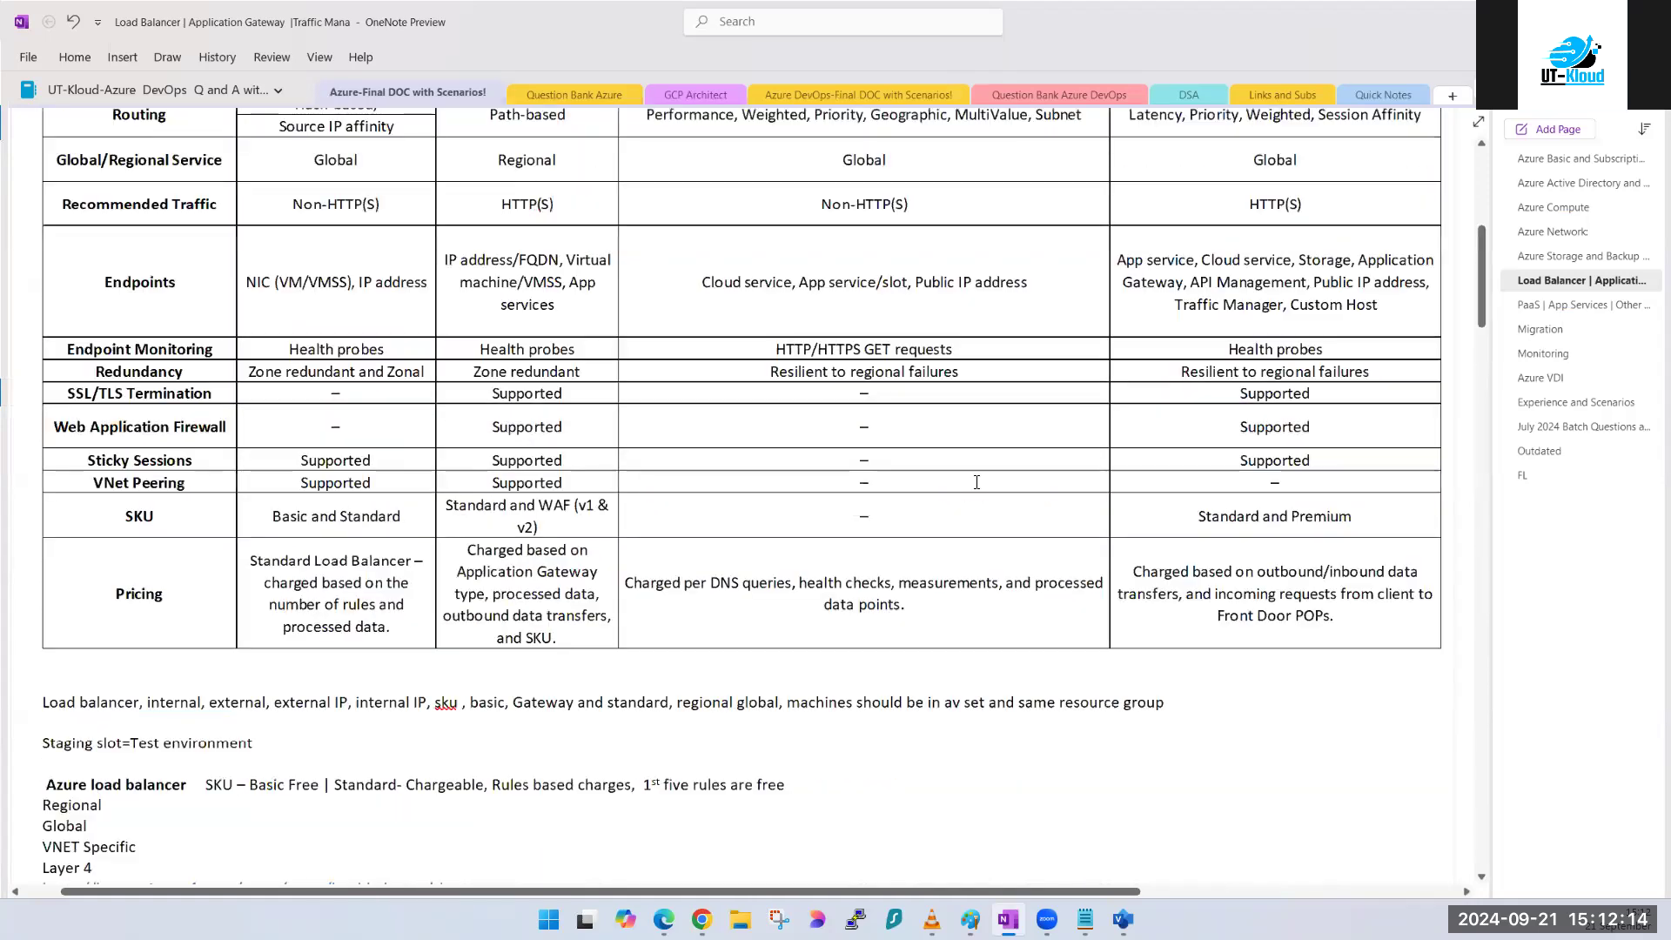
scroll(900, 476, "up", 6)
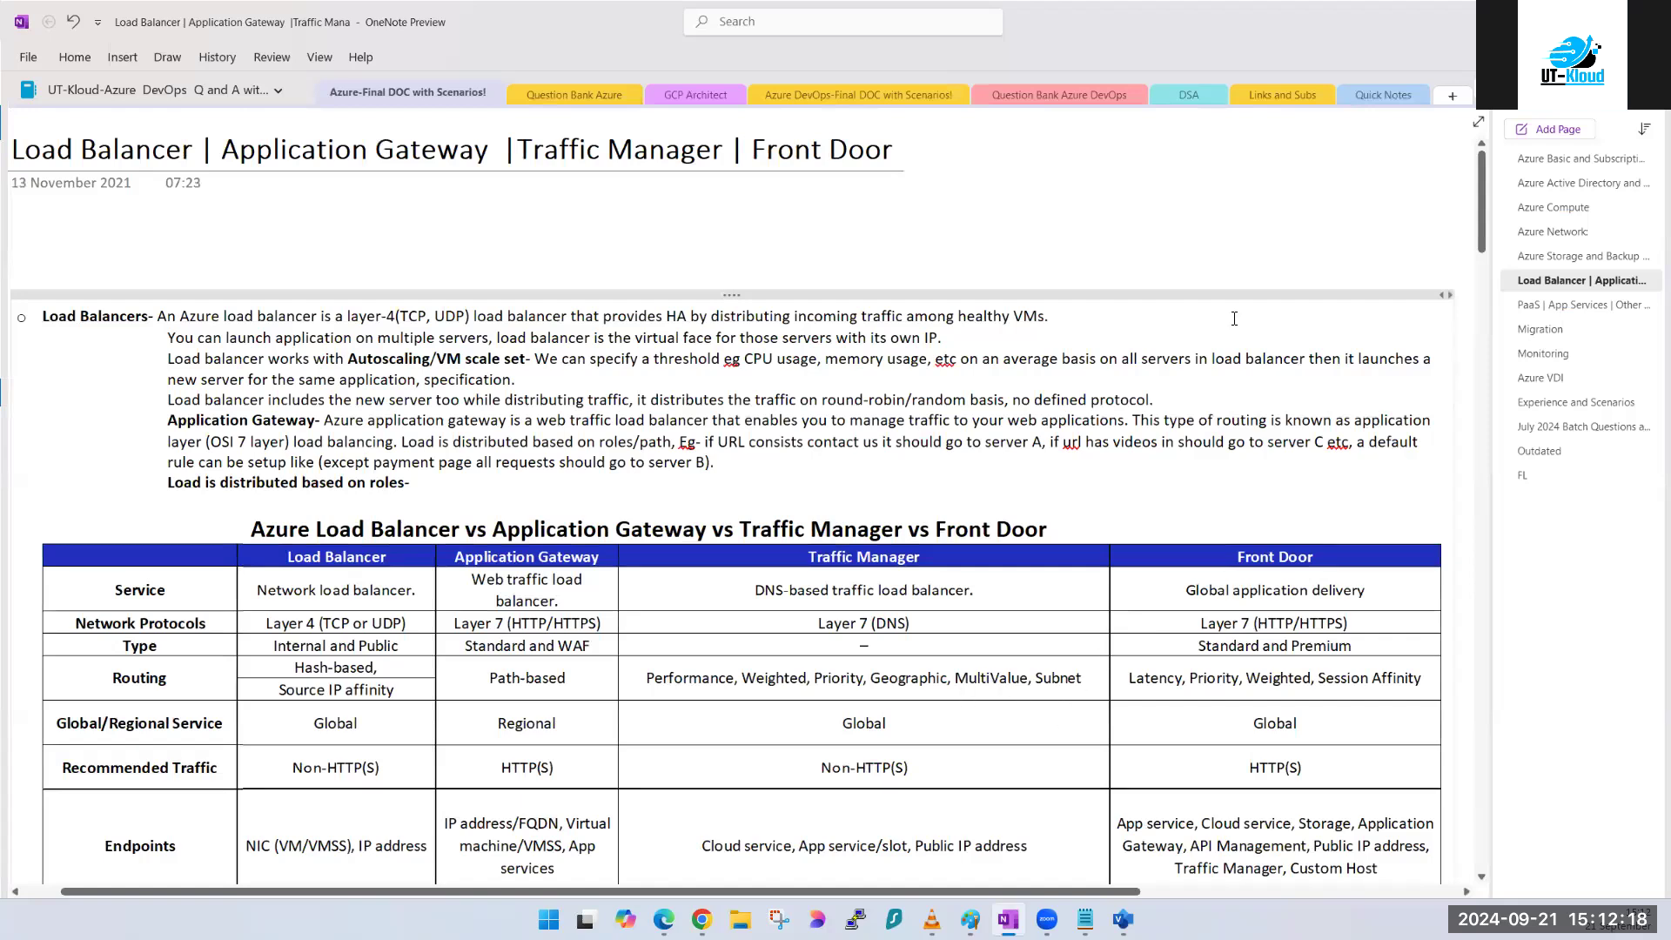
- Return to the Azure portal, discard the blank frontend IP configuration form and open the LB load balancer's backend pools
key("alt+Tab")
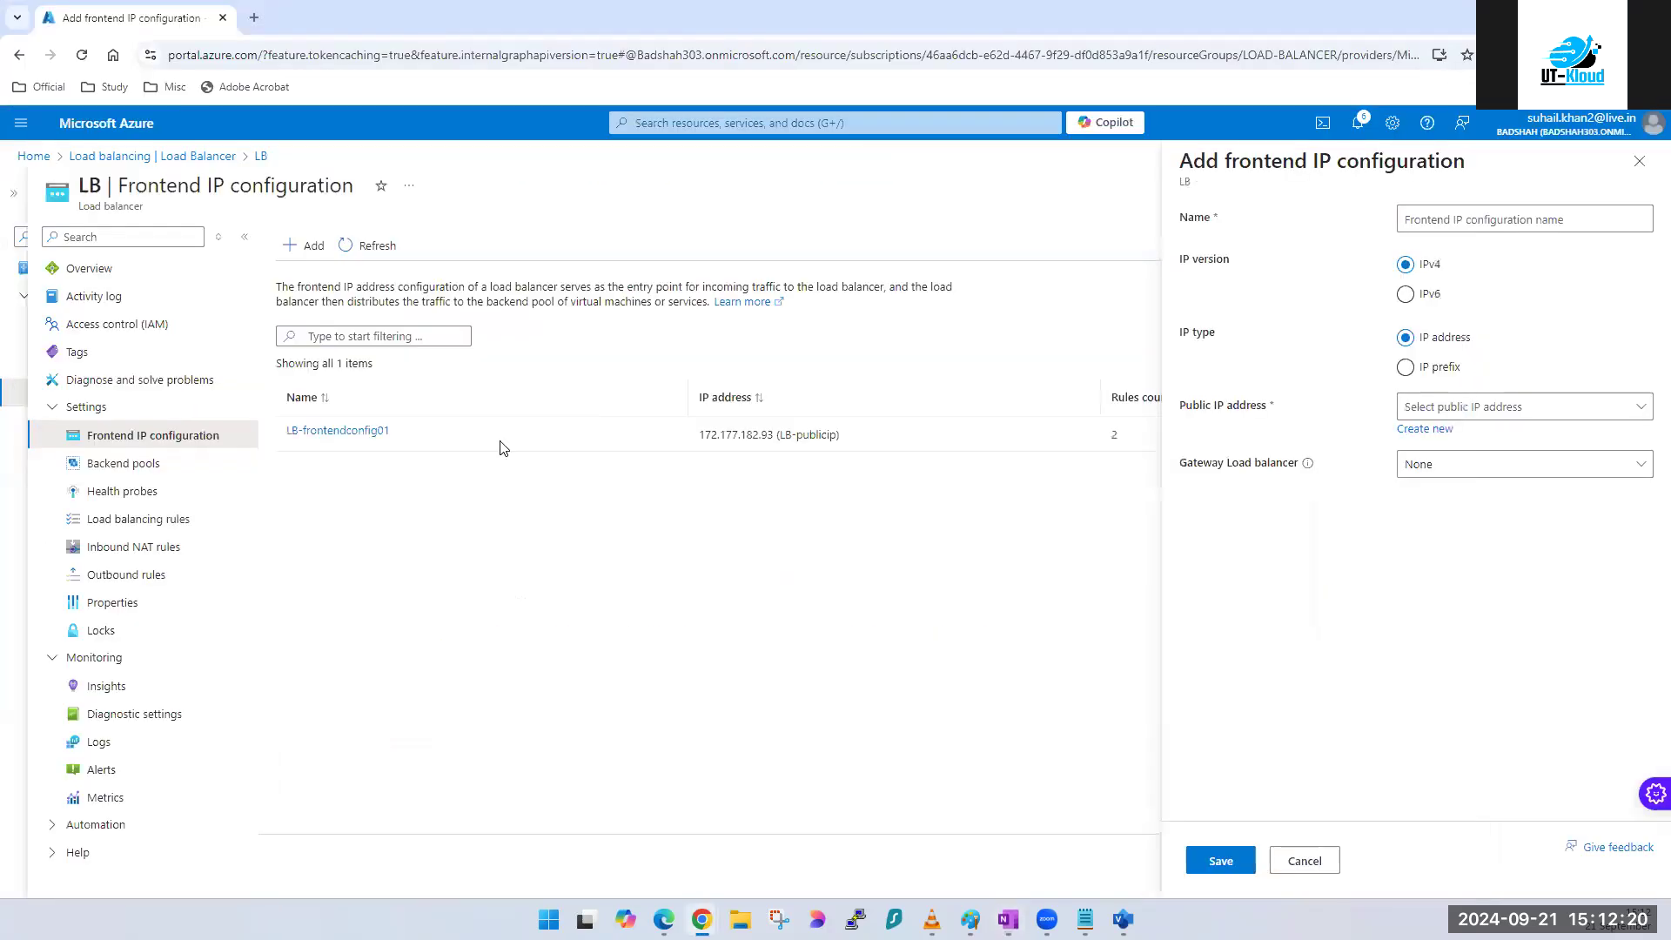
left_click(1557, 218)
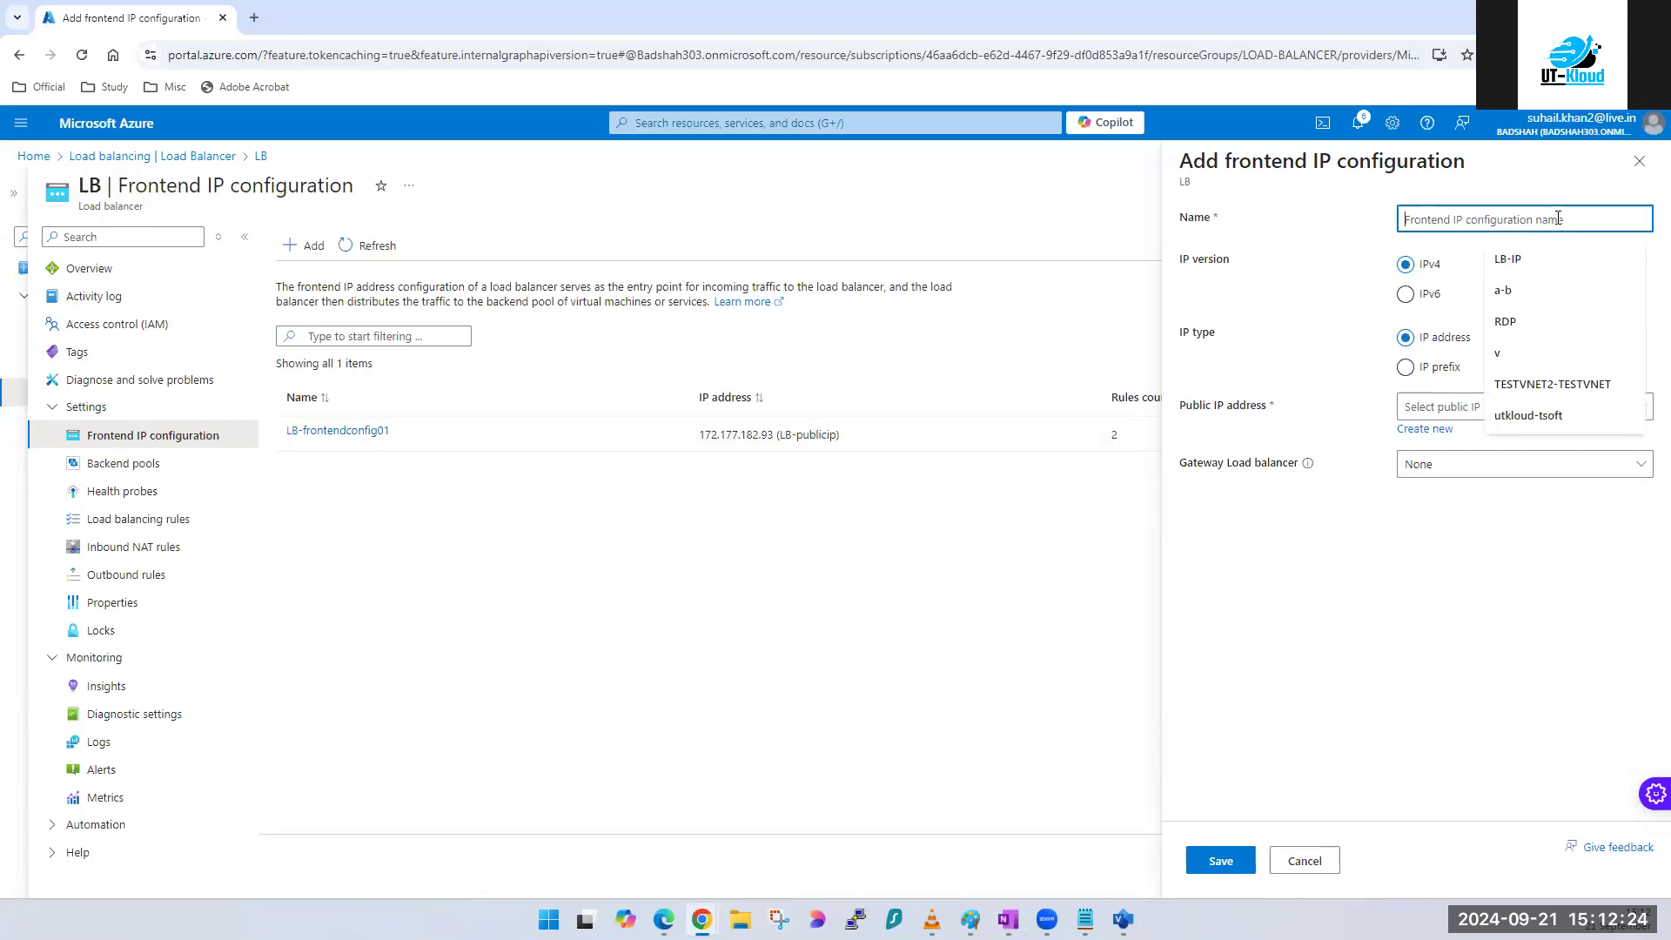
left_click(664, 604)
left_click(1640, 163)
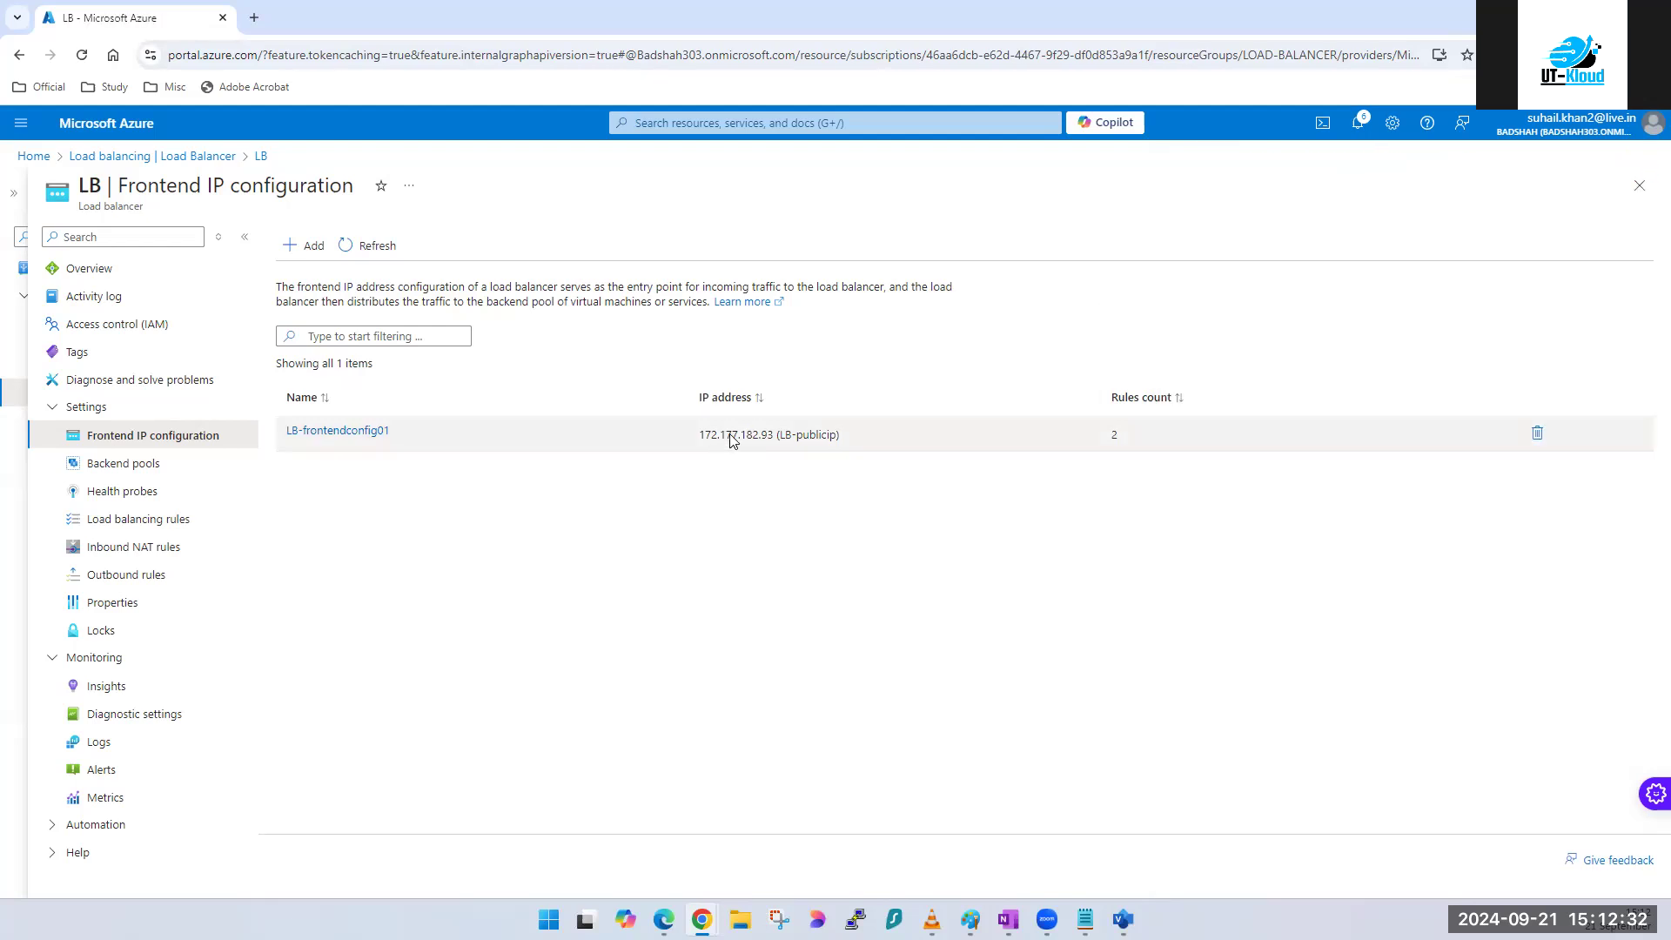
left_click(110, 473)
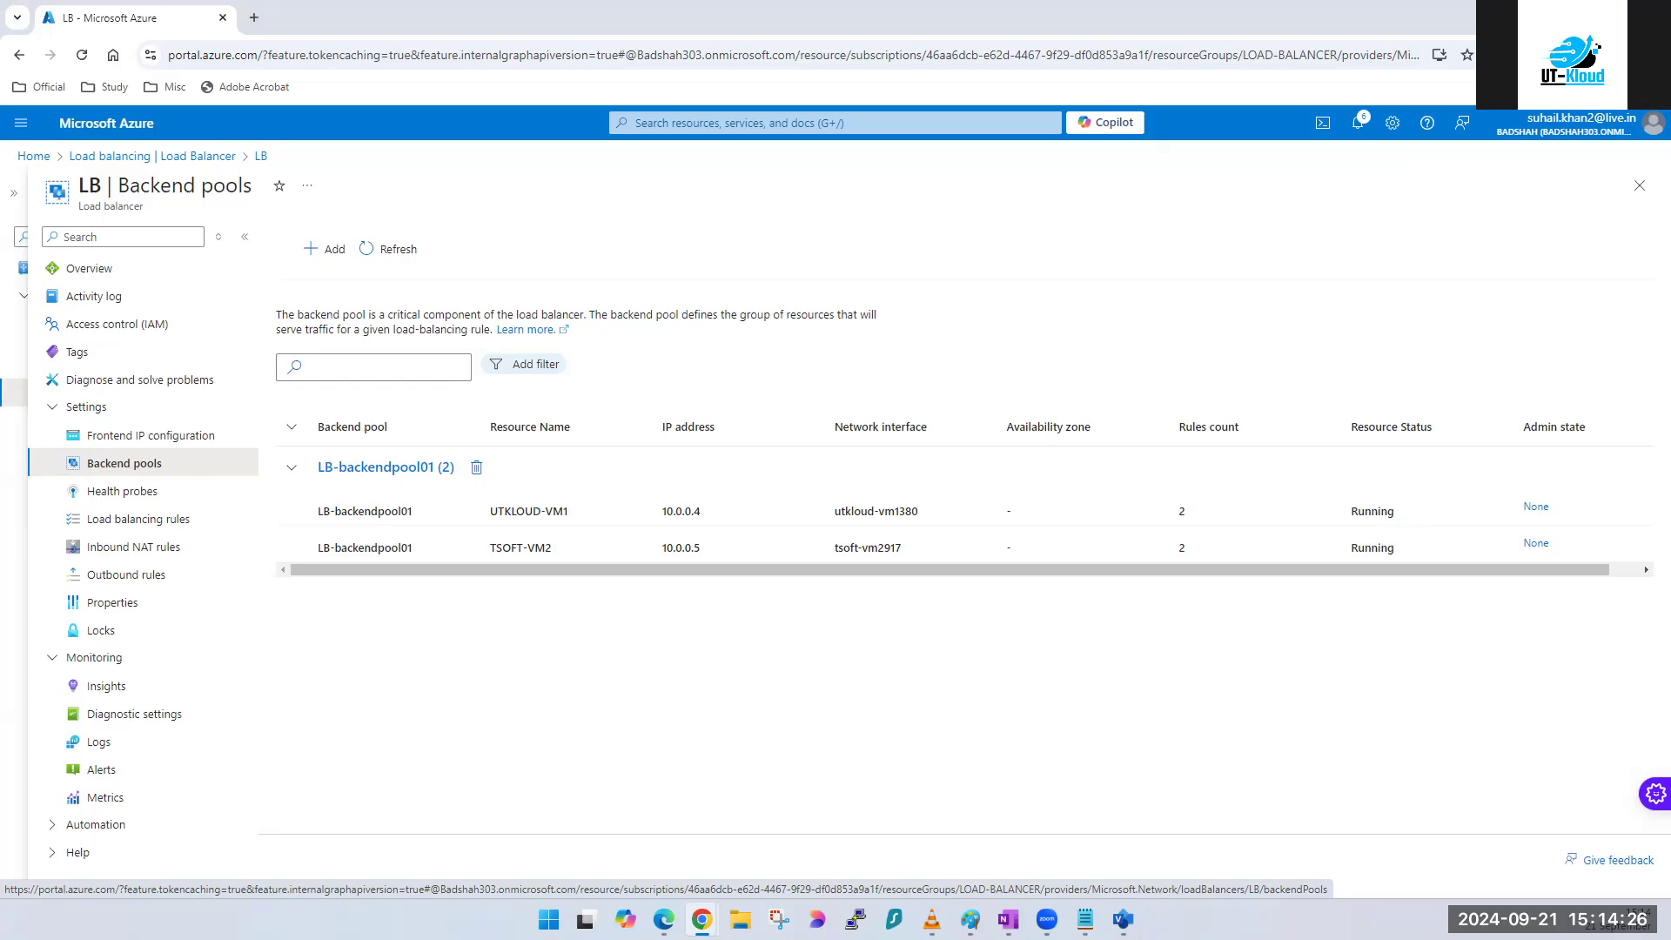
- Switch to the OneNote load balancing page and examine the comparison table and the Autoscaling/VM scale set note
key("alt+Tab")
scroll(813, 657, "down", 10)
scroll(818, 635, "up", 8)
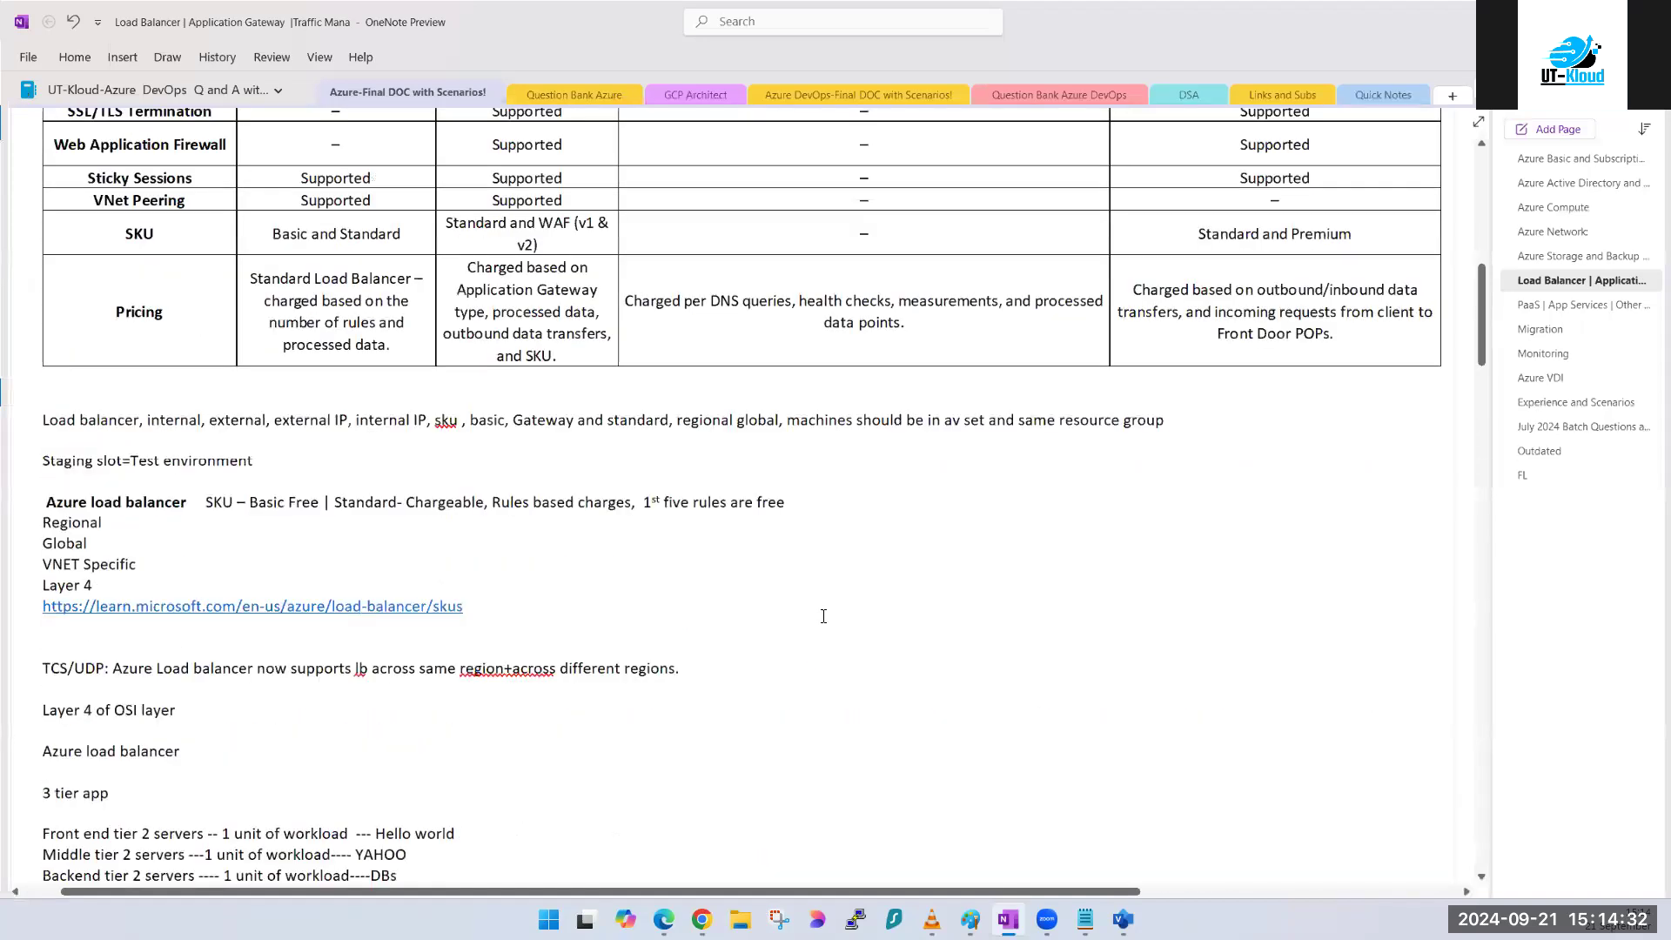
scroll(782, 591, "up", 6)
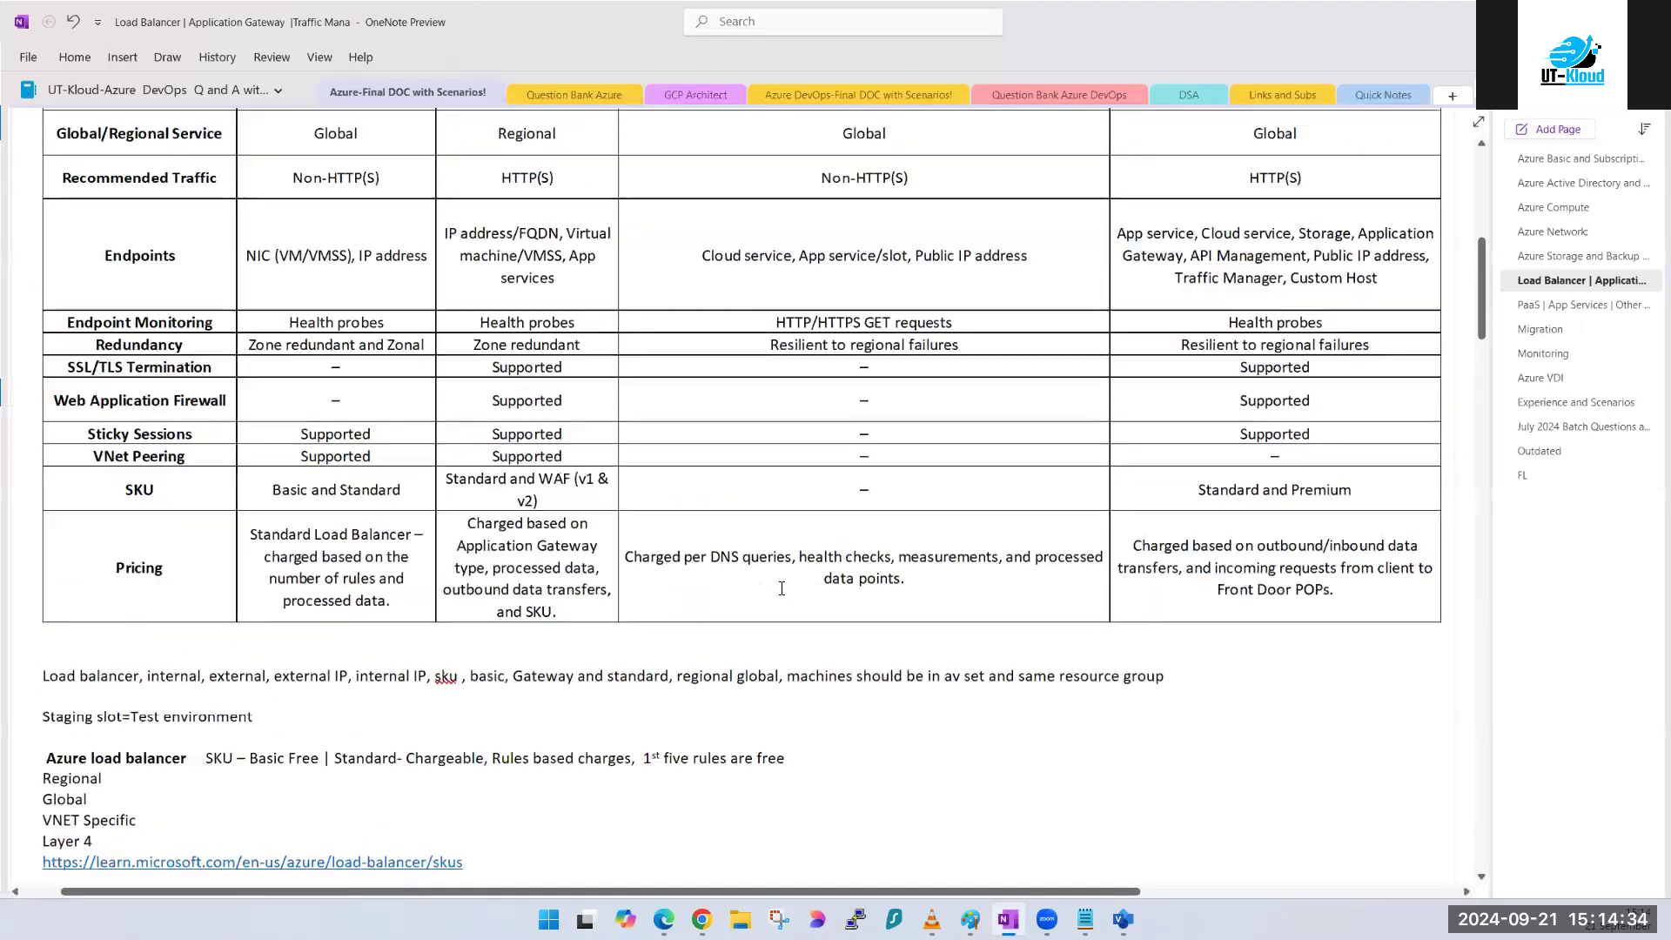
scroll(782, 588, "up", 1)
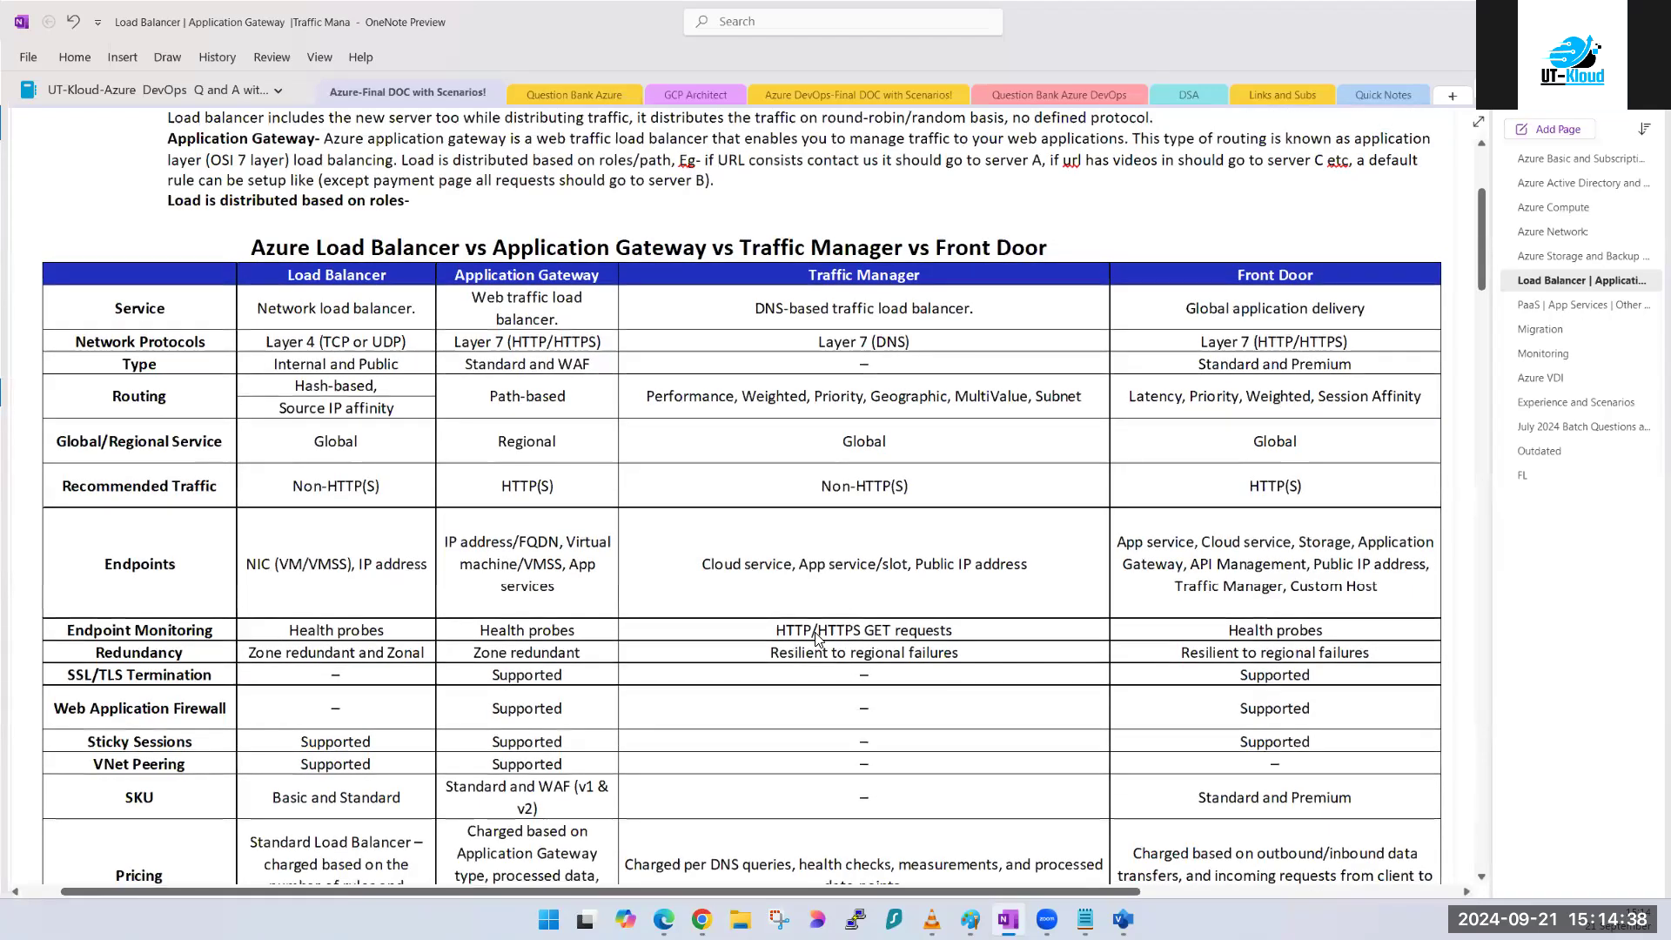
scroll(818, 601, "up", 3)
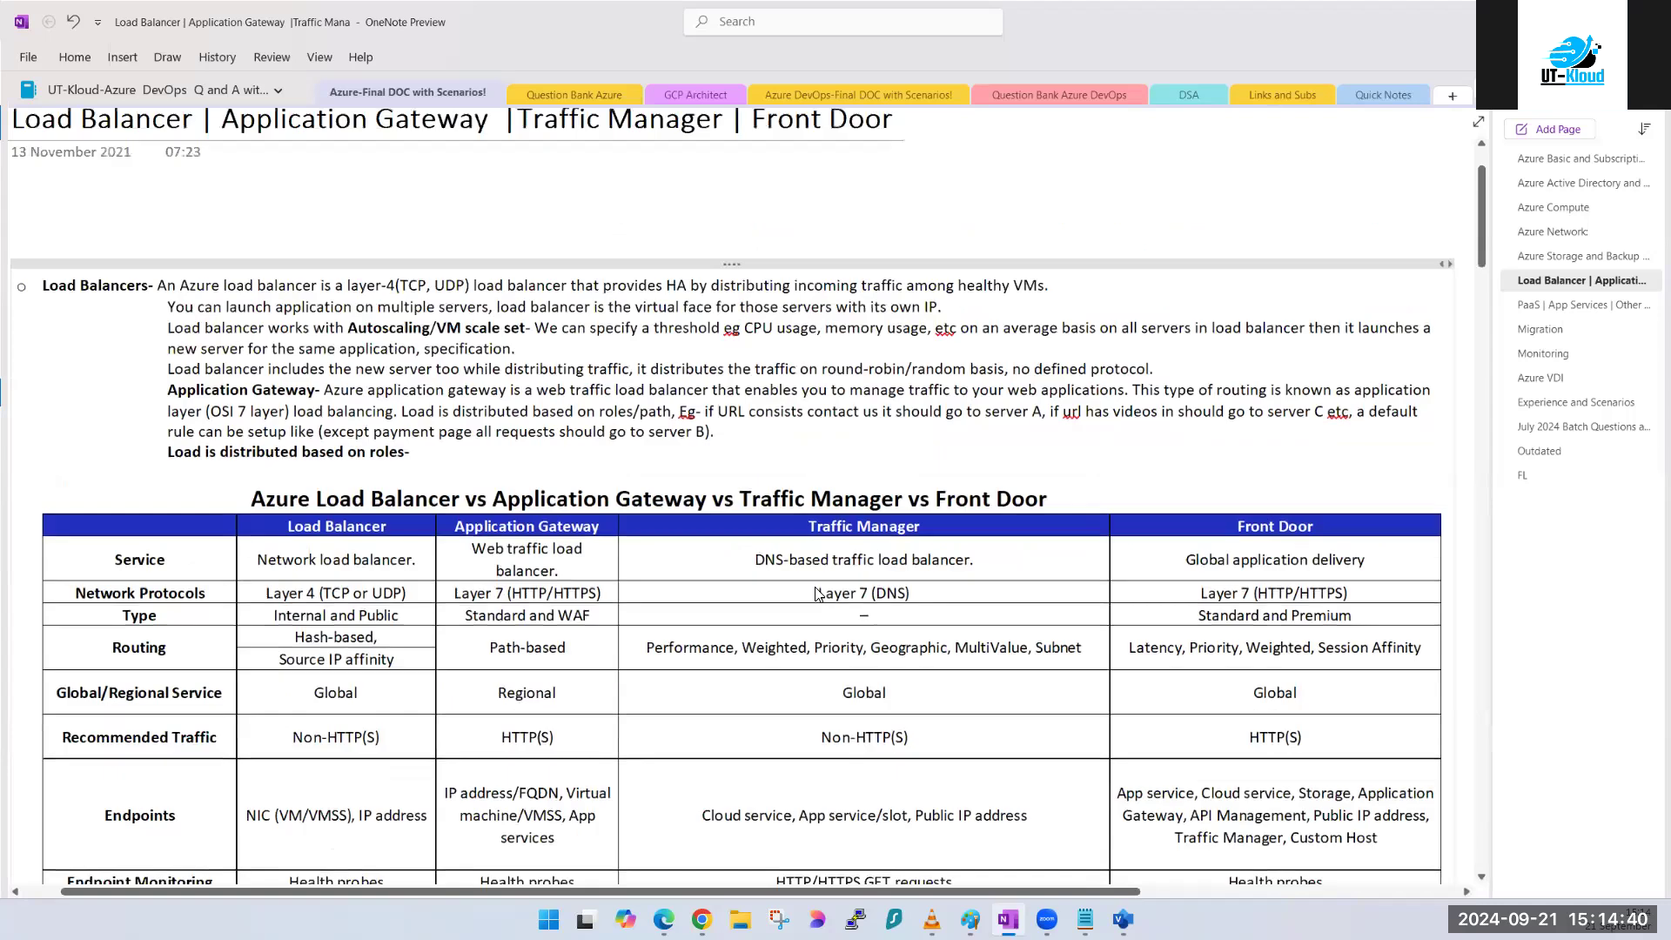
scroll(818, 594, "up", 1)
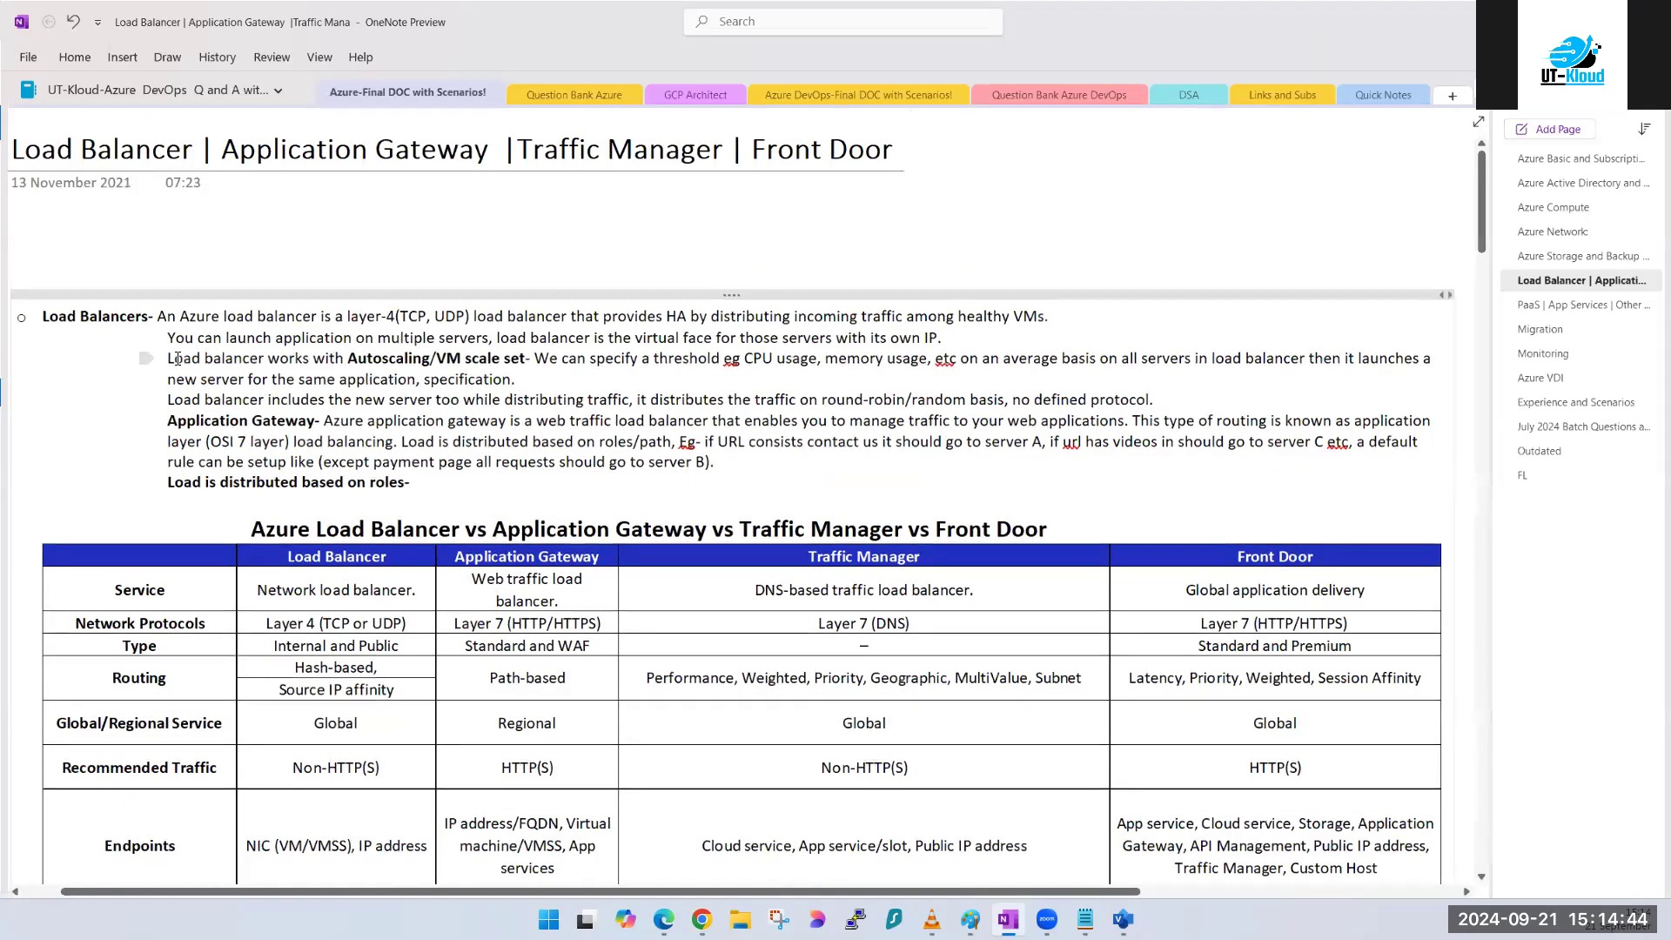
left_click_drag(196, 359, 749, 374)
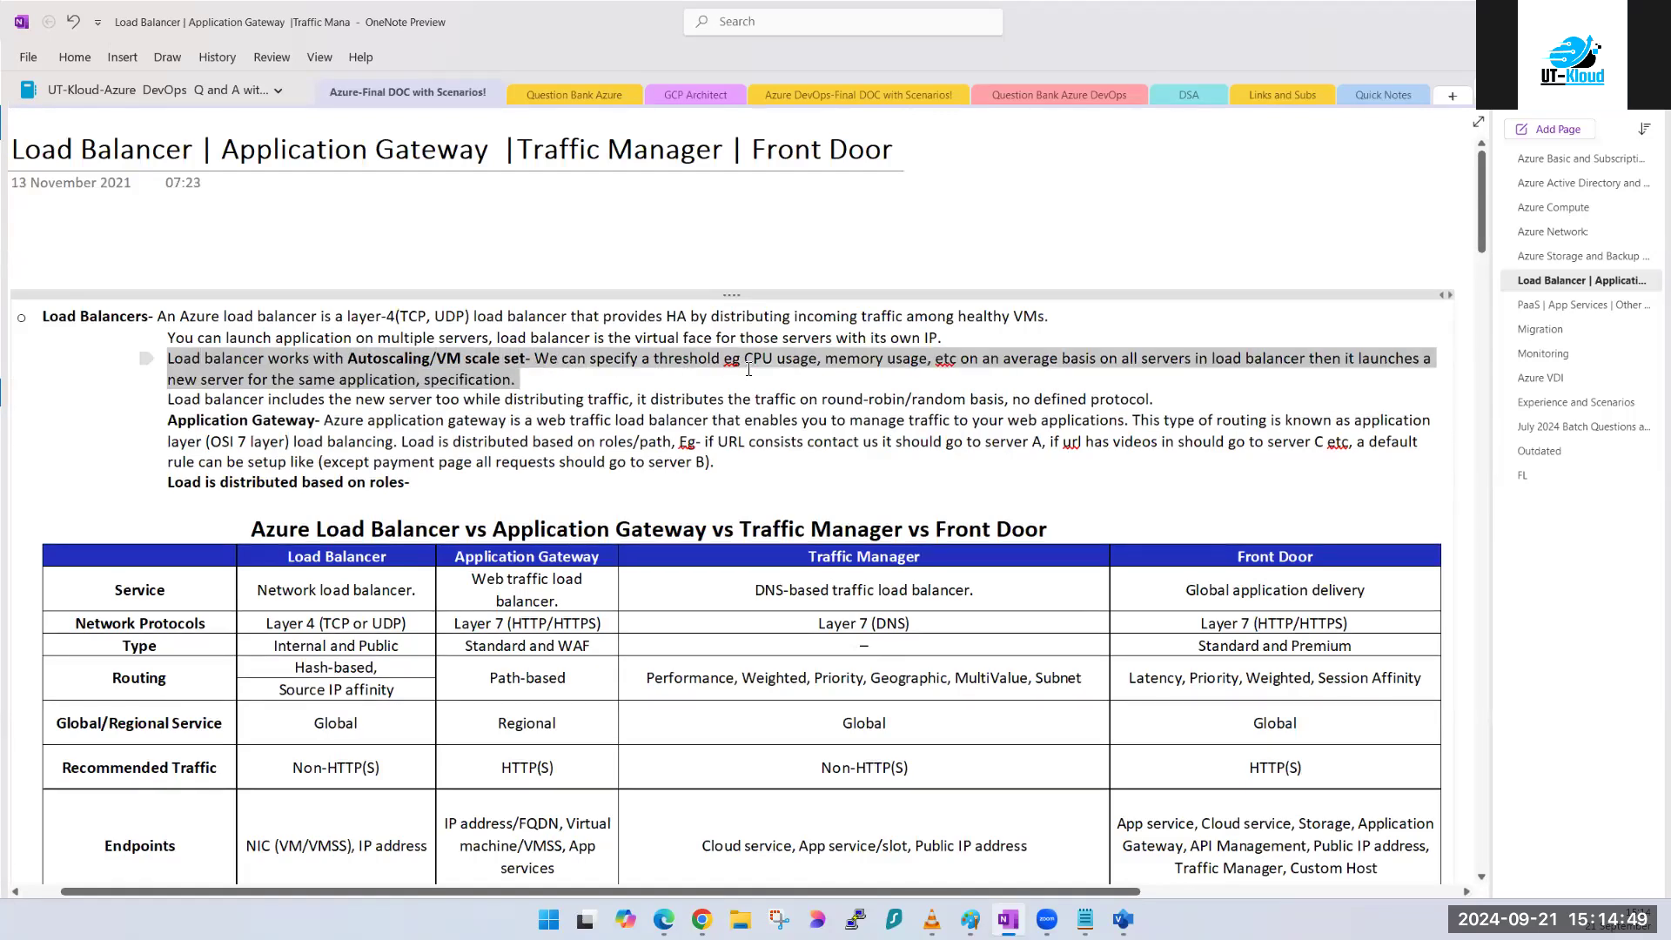
left_click(458, 442)
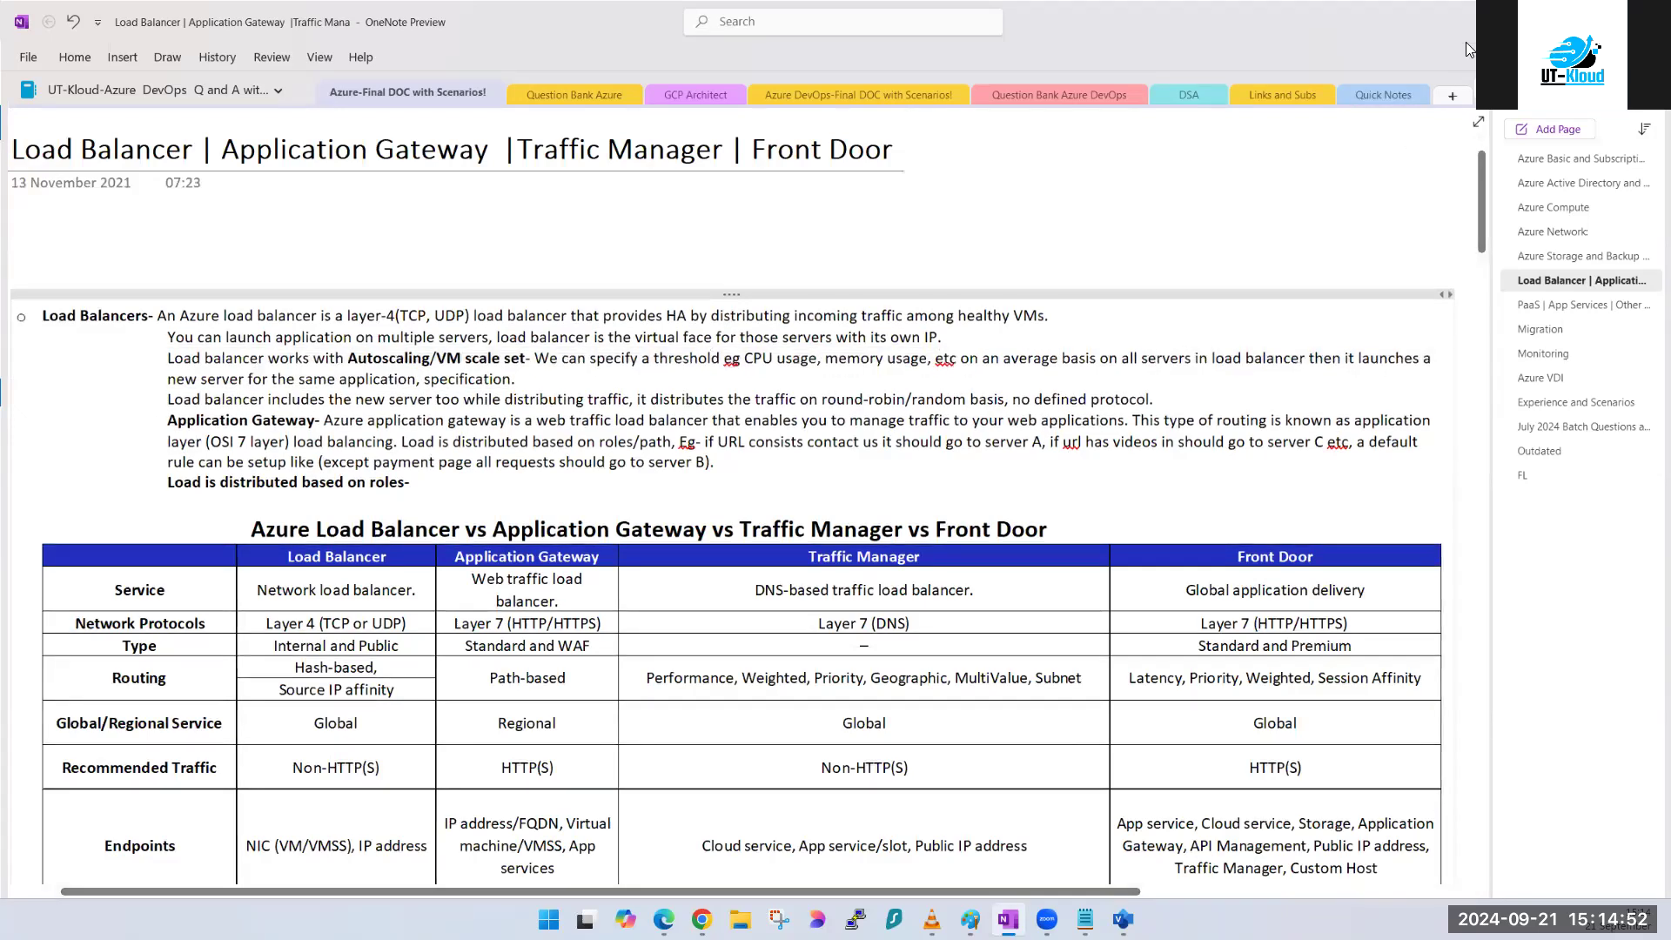
- Switch back to the Azure portal and duplicate the browser tab showing the LB backend pools, continuing in the copy
key("alt+Tab")
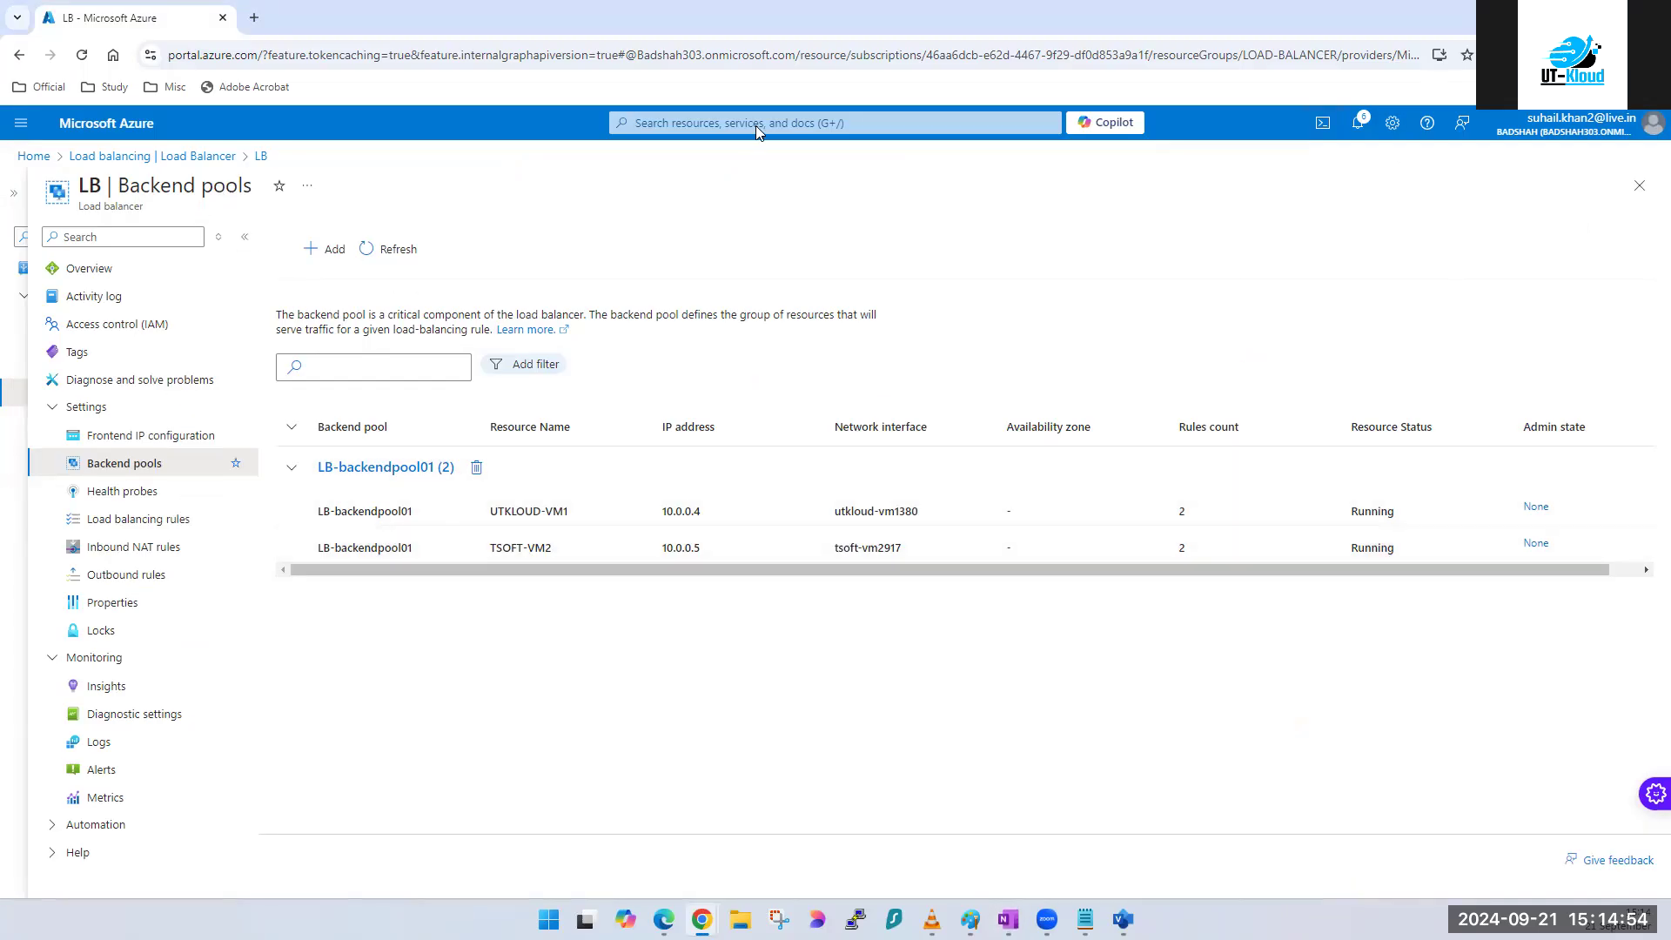
left_click(254, 17)
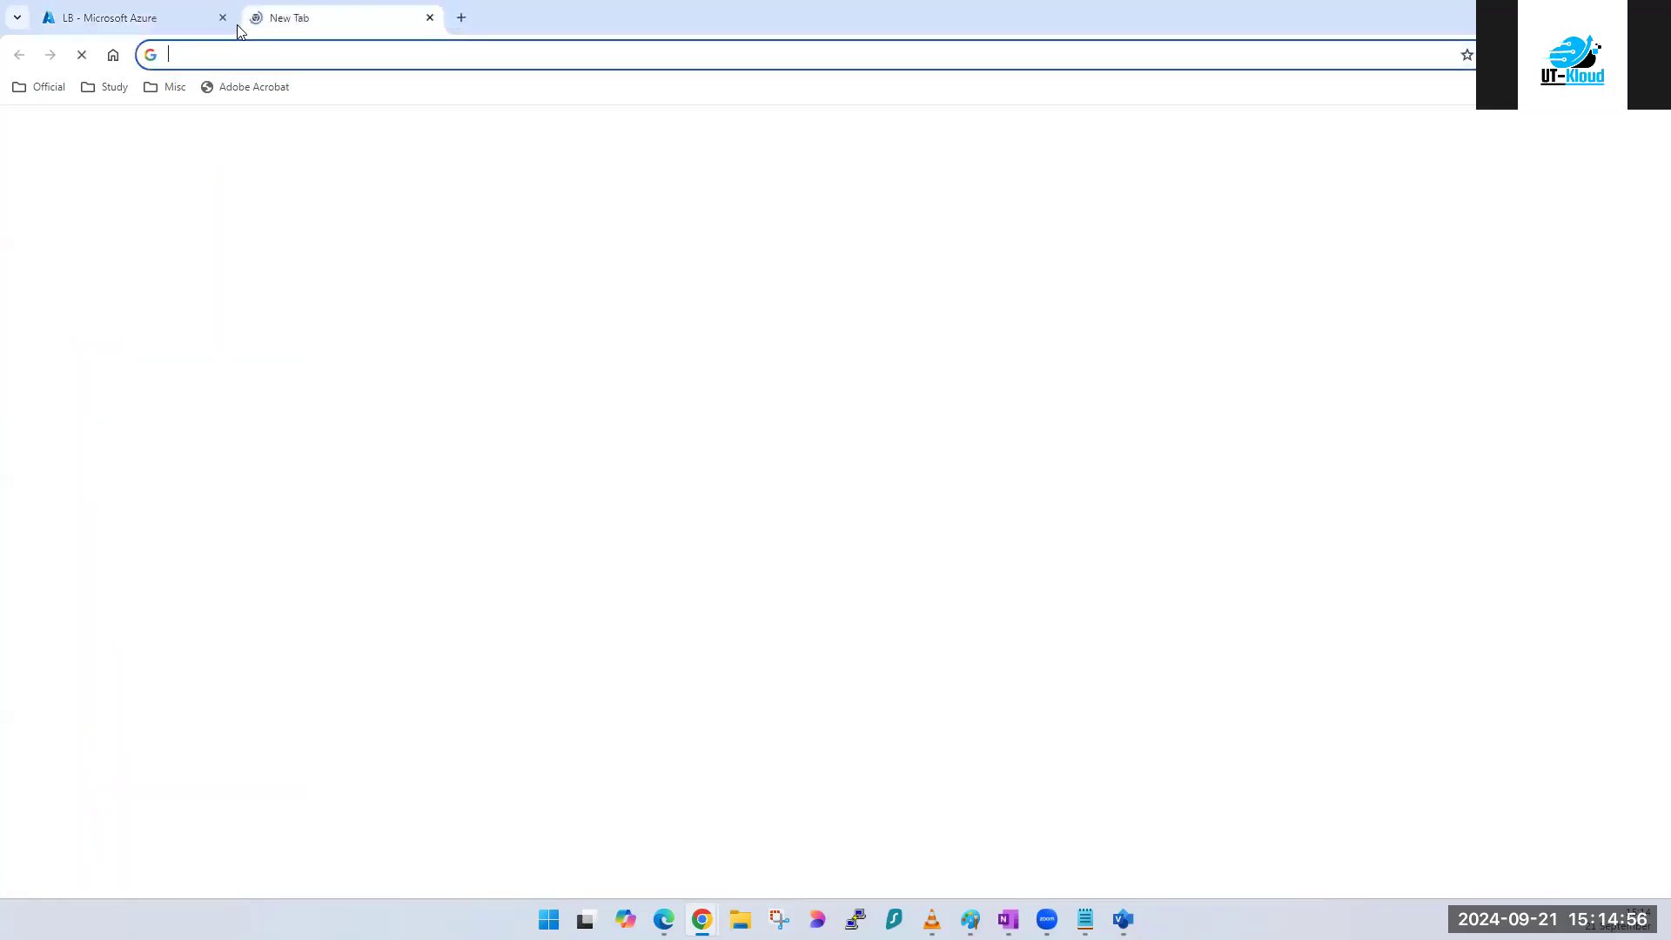
right_click(180, 26)
left_click(246, 176)
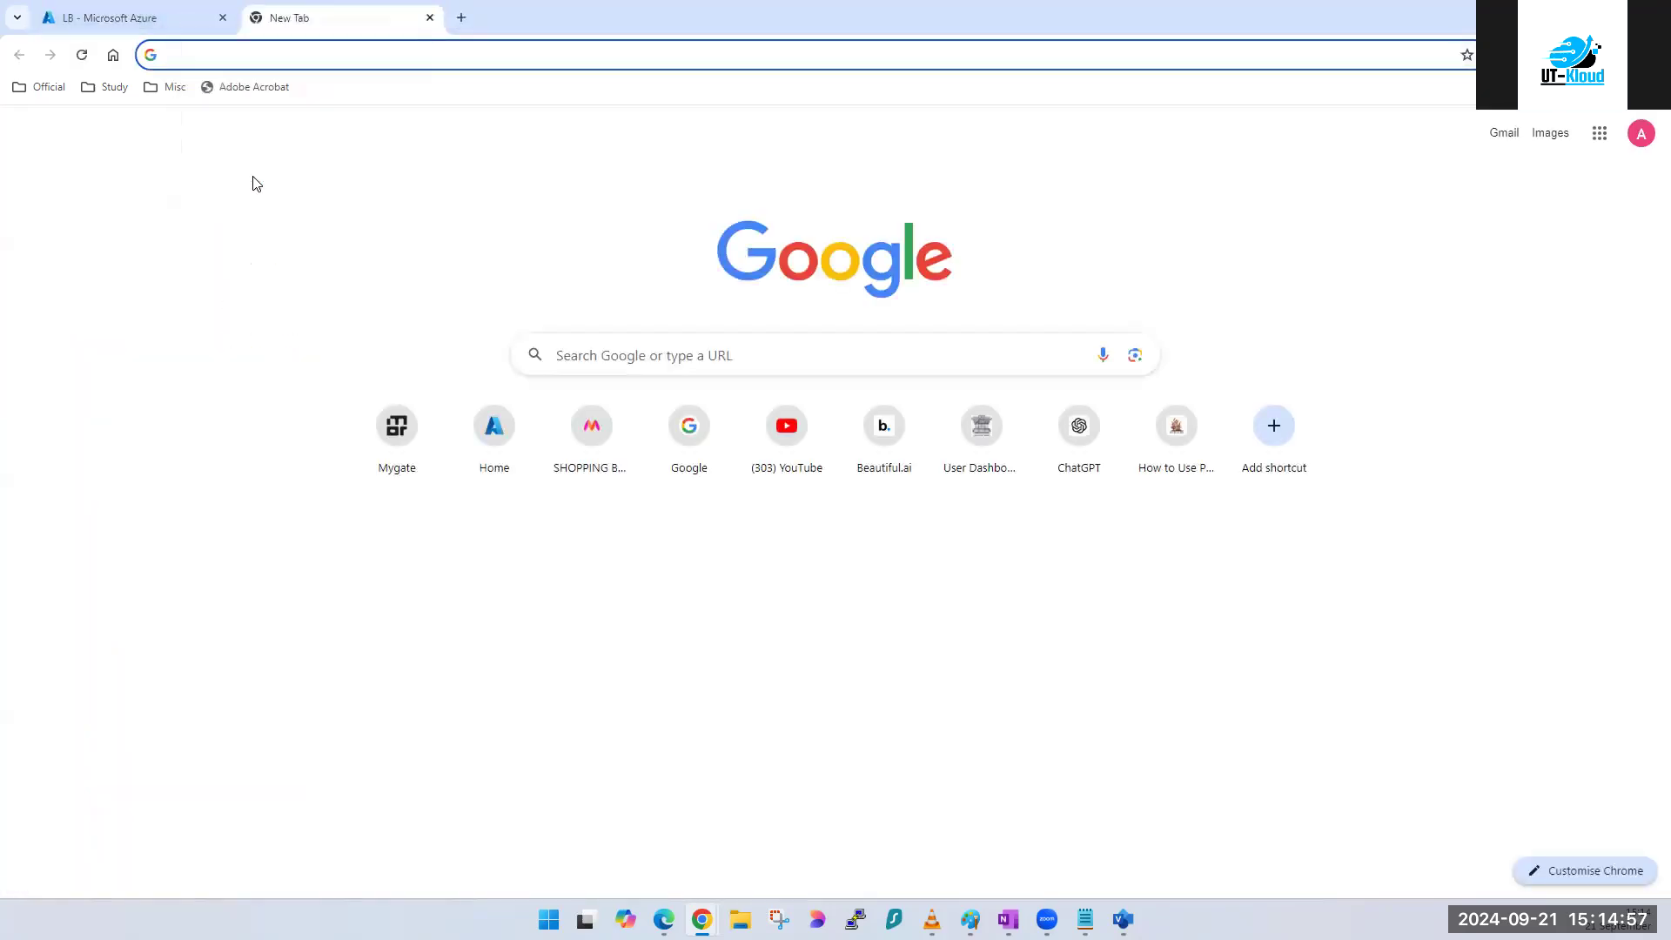
left_click(158, 16)
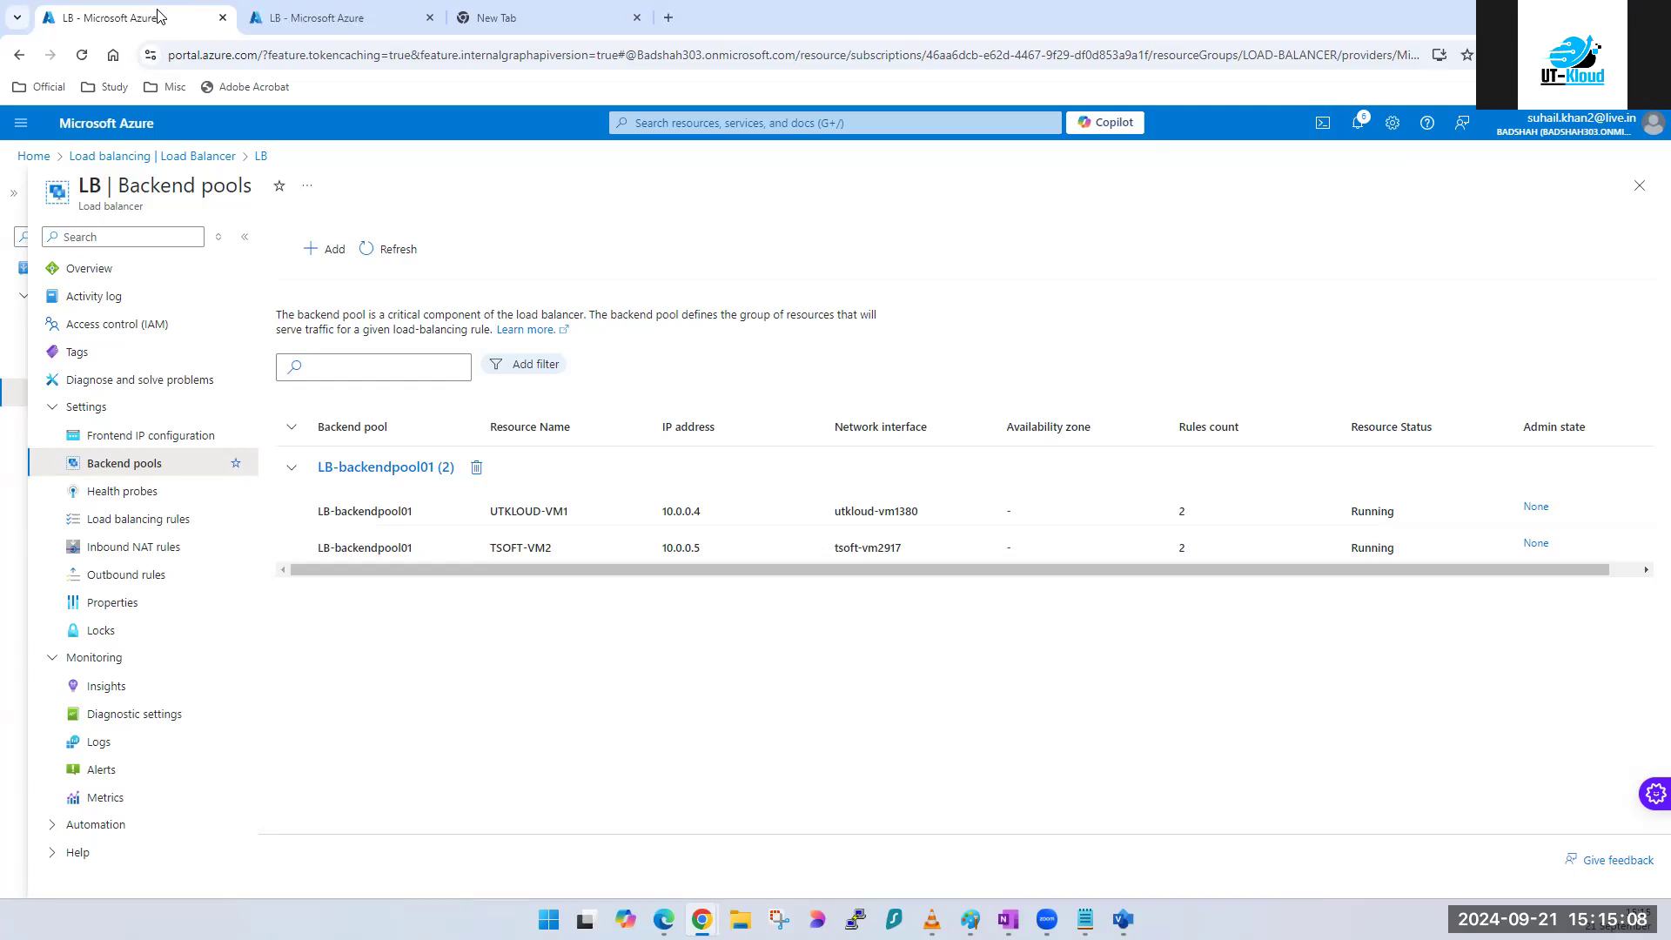
left_click(331, 19)
- Start creating a new load balancer from the Load balancers service and set its SKU to Basic
left_click(777, 122)
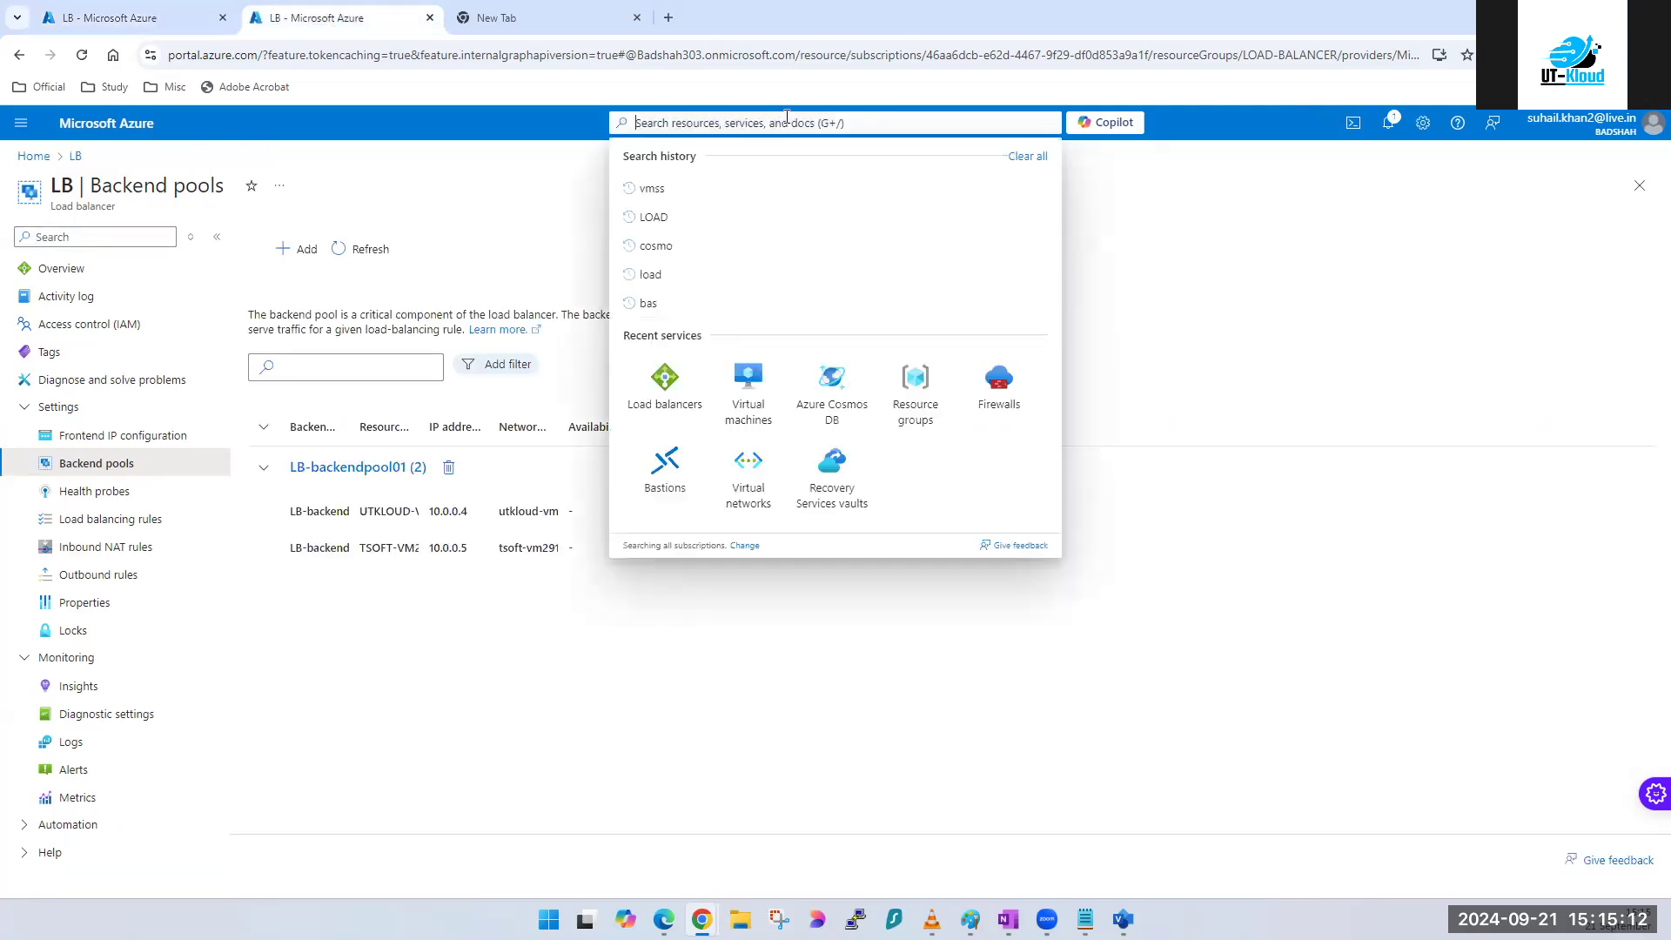
left_click(666, 408)
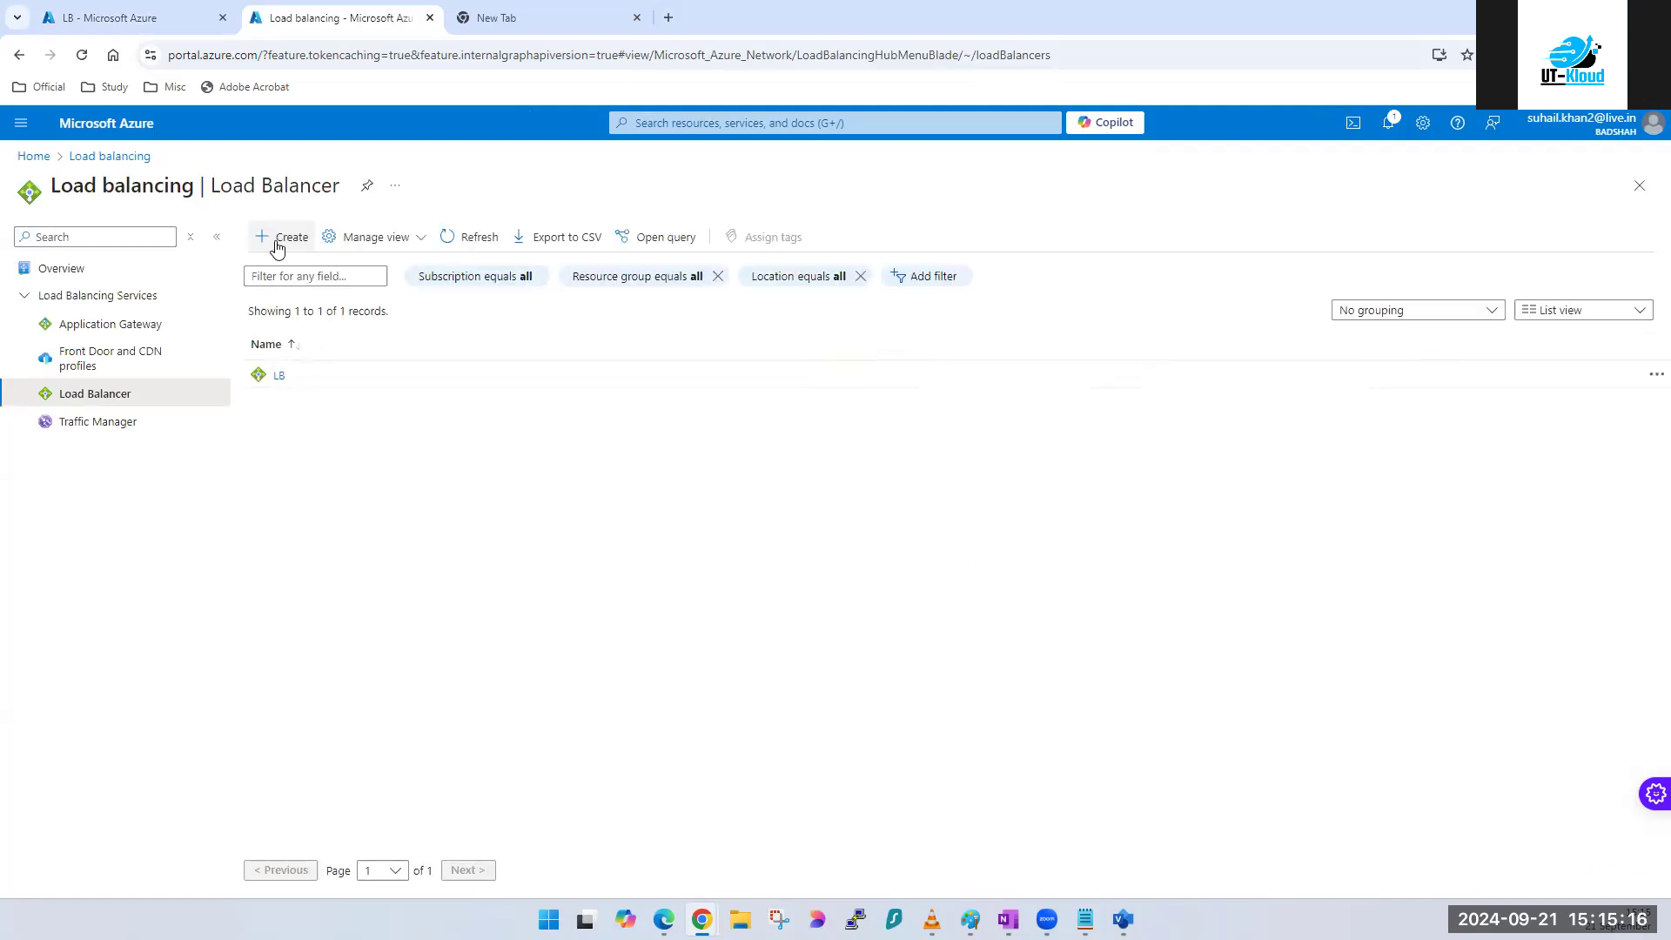
left_click(277, 247)
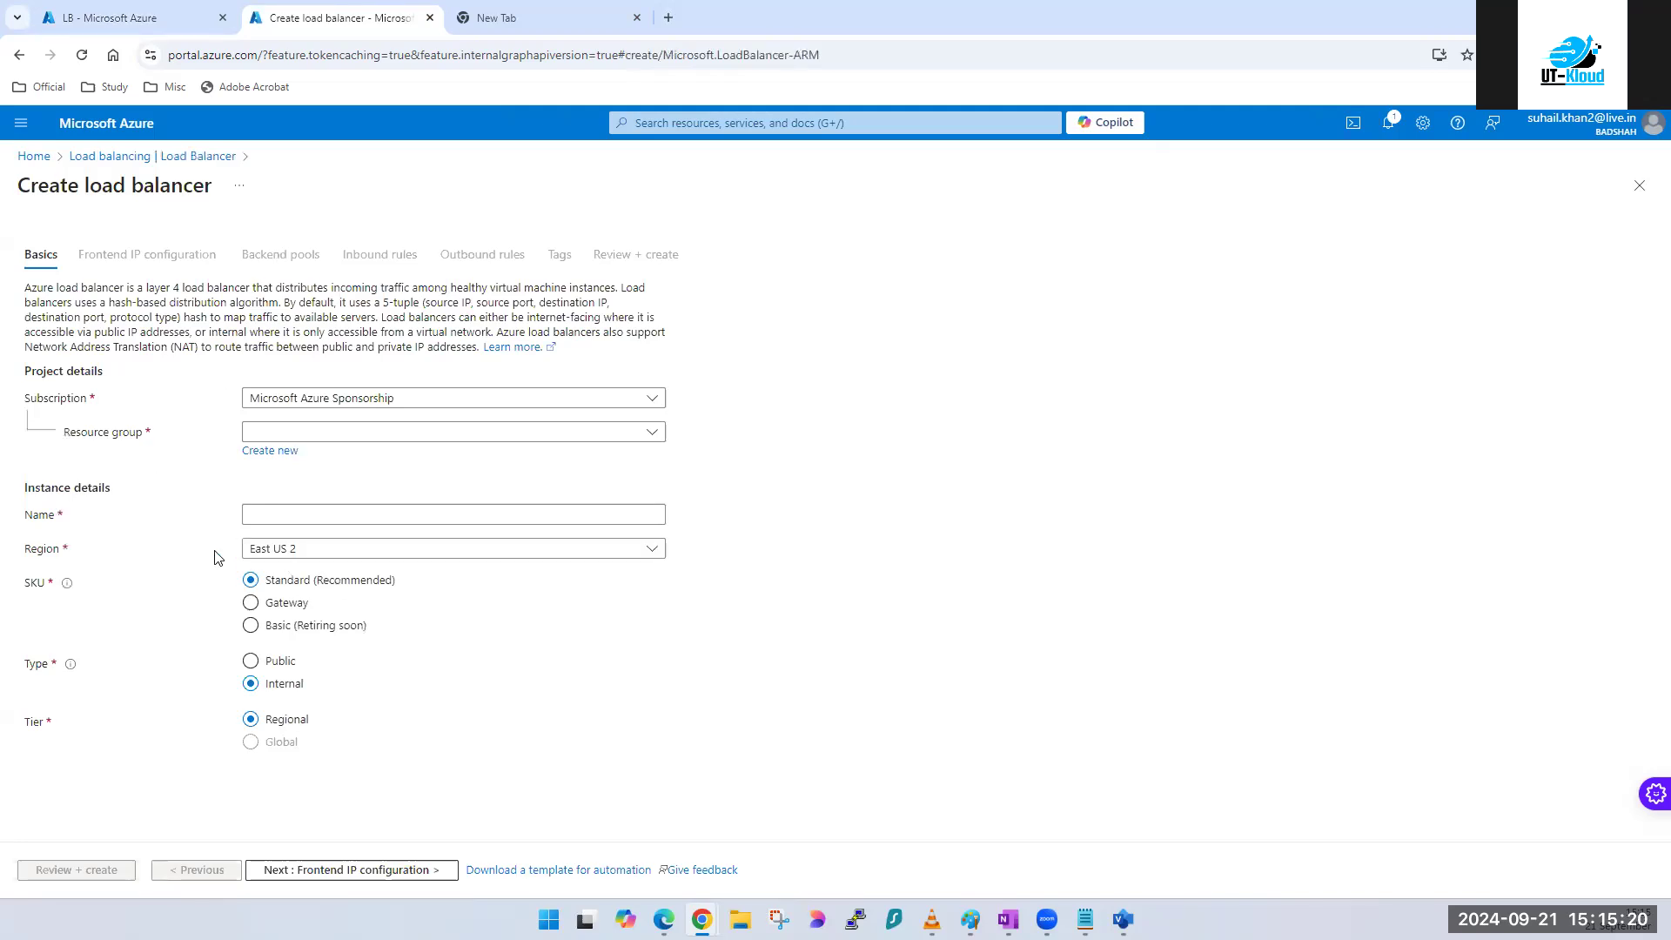
left_click(250, 626)
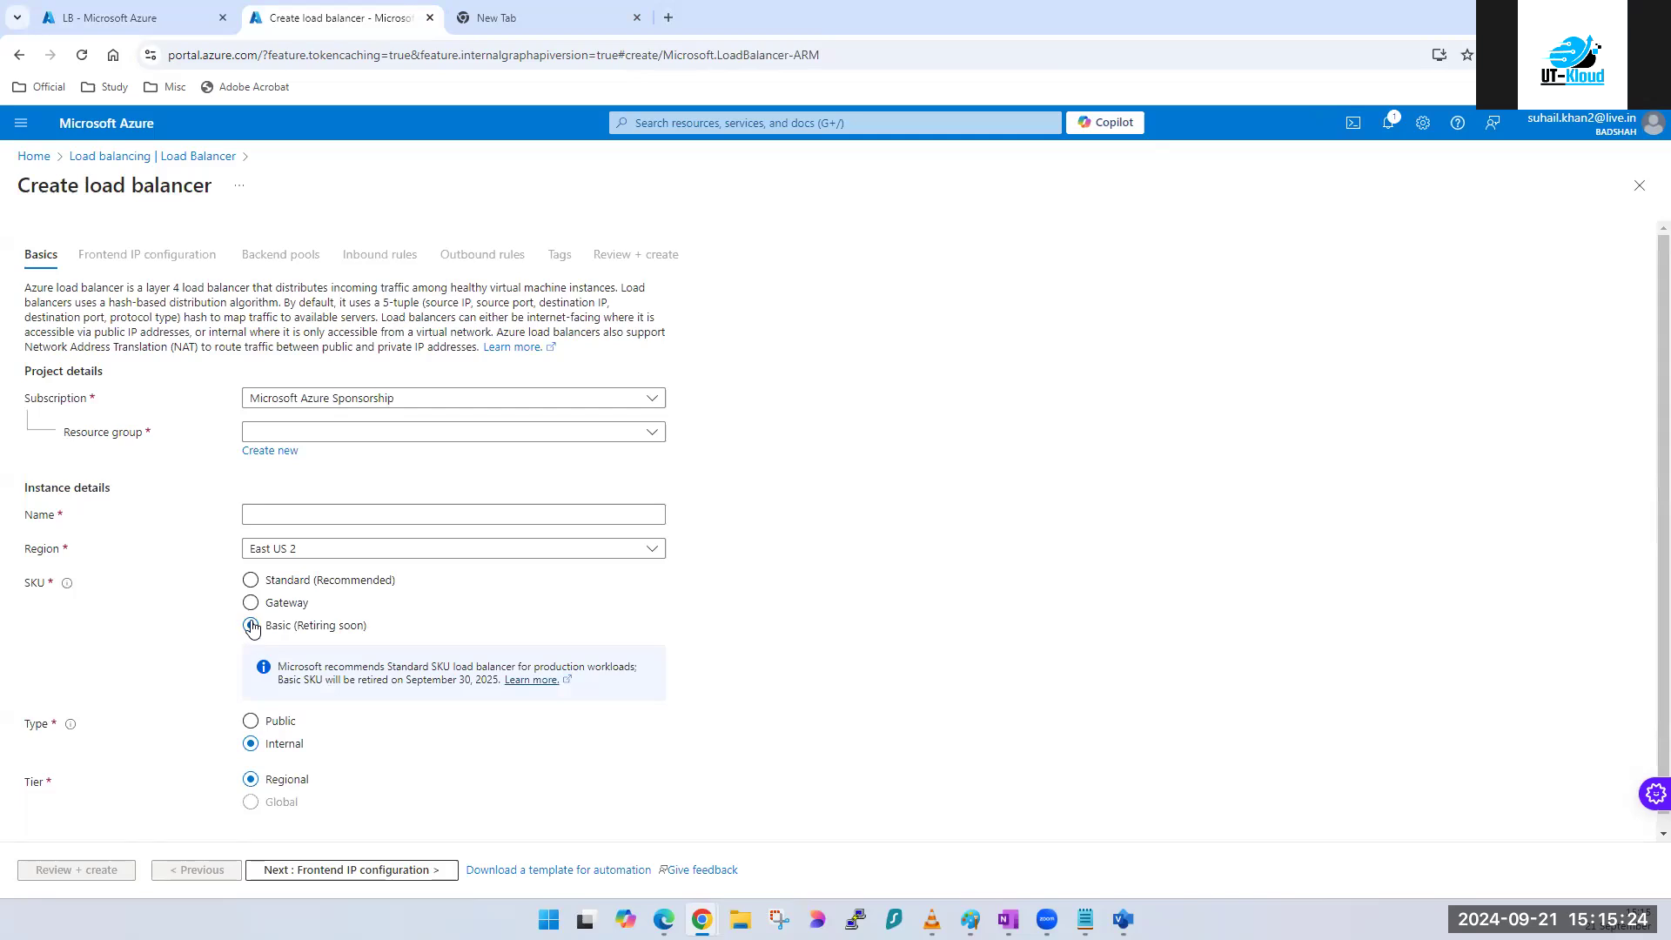
- Compare the Standard and Basic SKU options for the new load balancer, leaving Standard (Recommended) selected
left_click(251, 581)
left_click(251, 625)
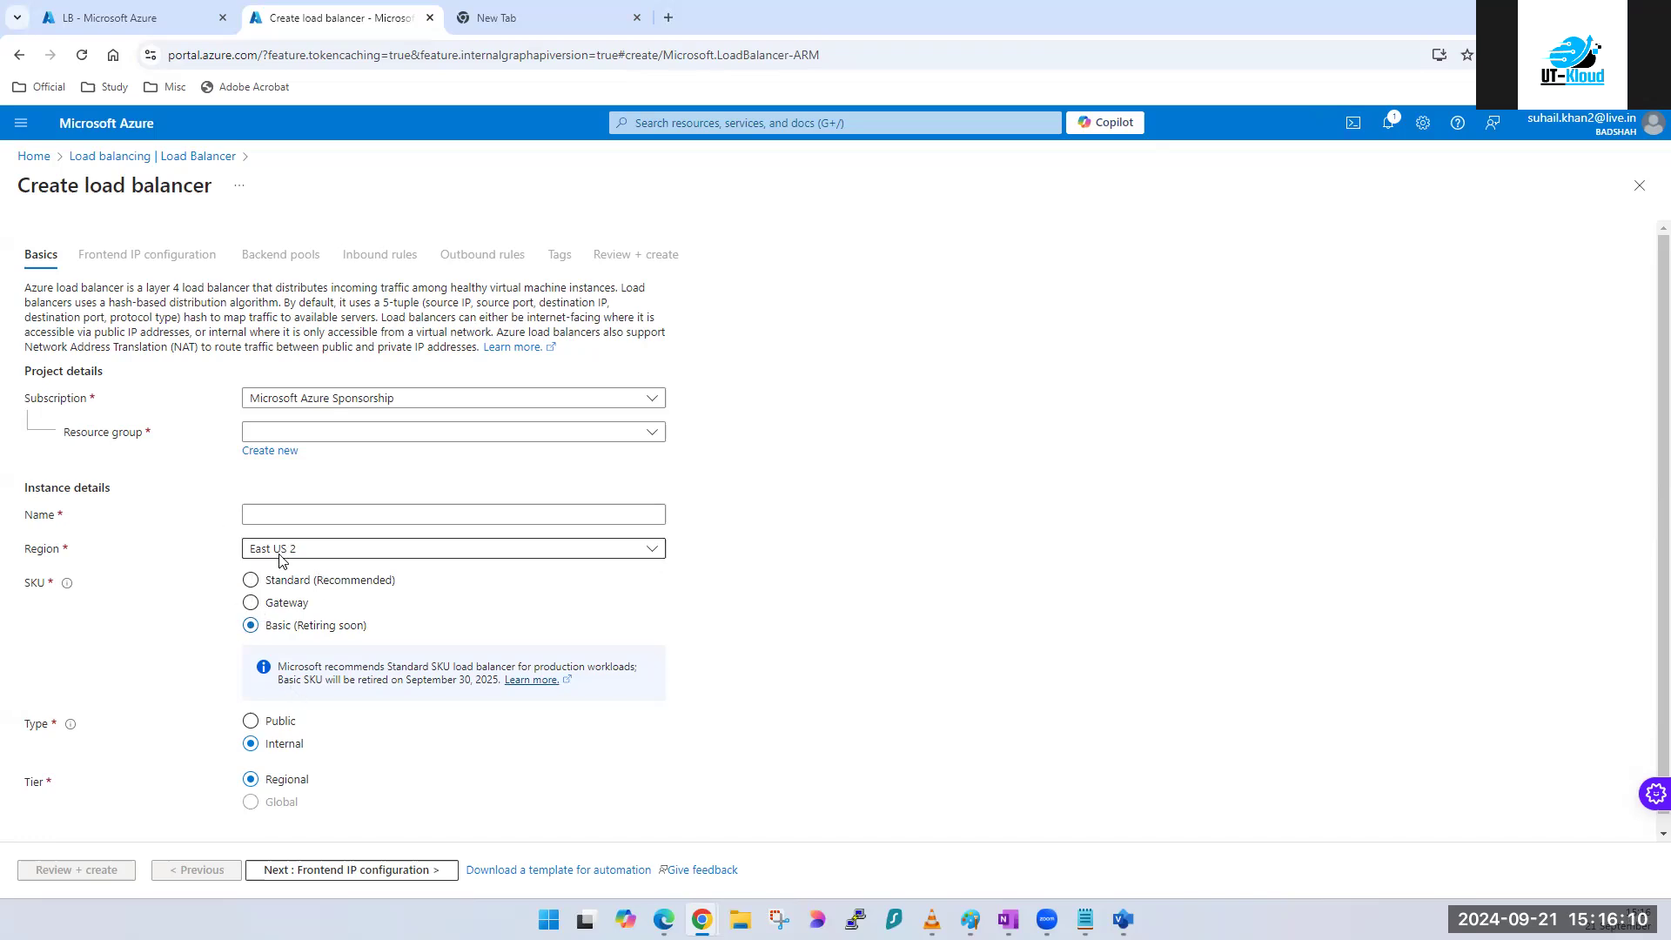
left_click(251, 580)
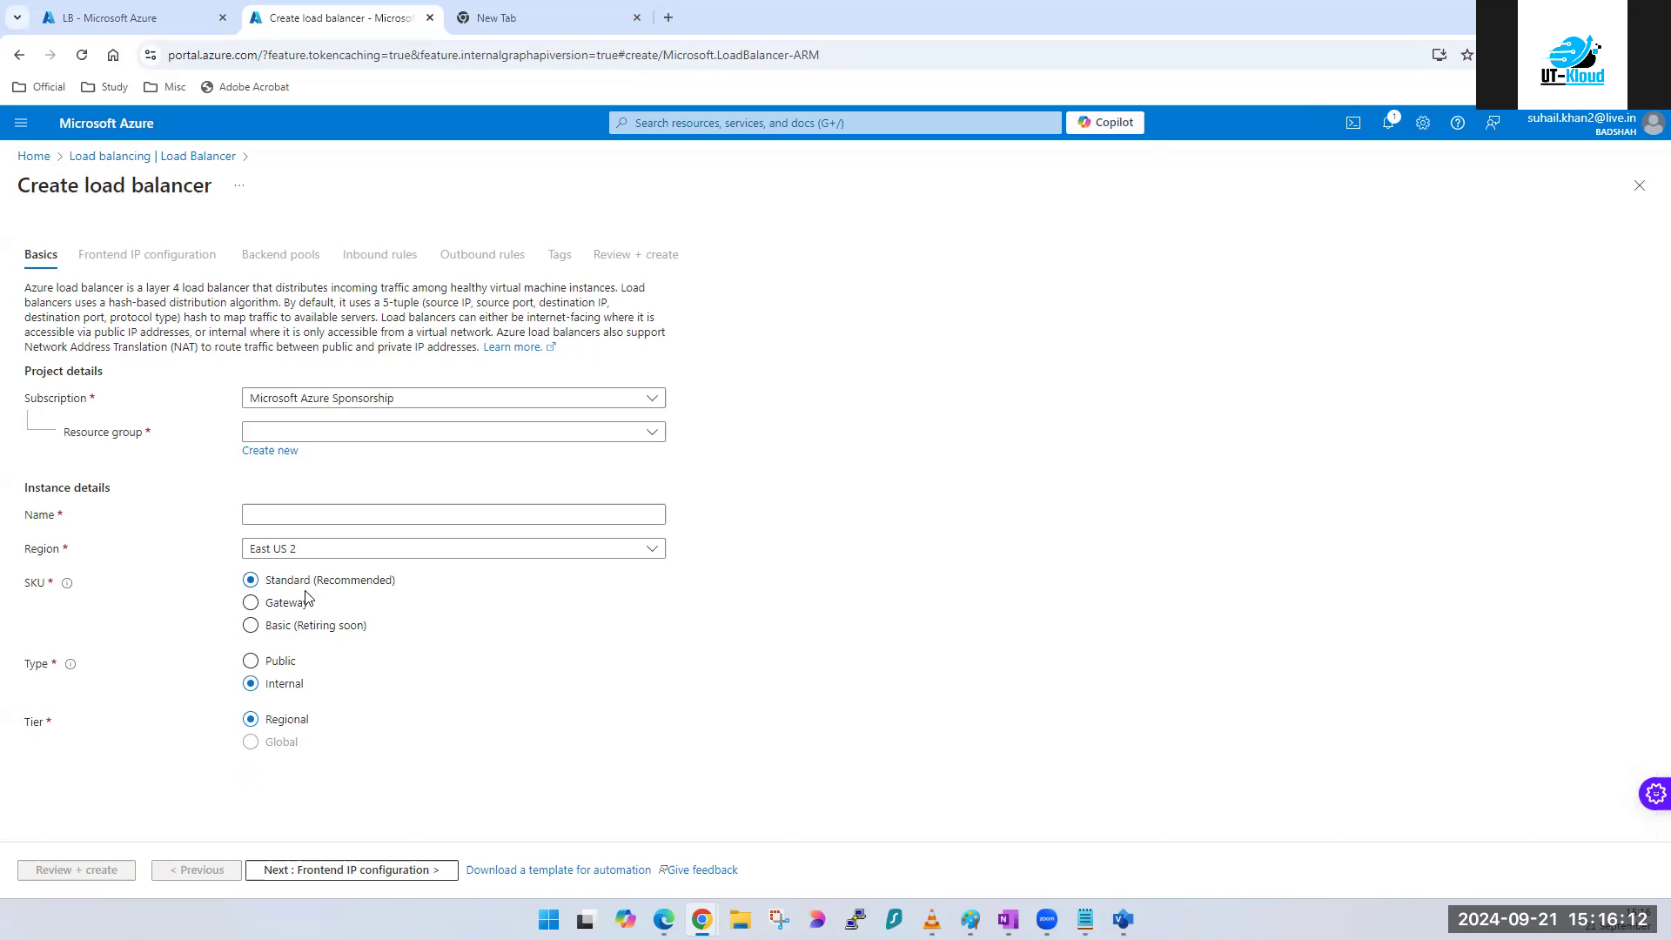
- Return to the browser tab with LB's backend pools and start adding a backend pool named b-p2
left_click(113, 17)
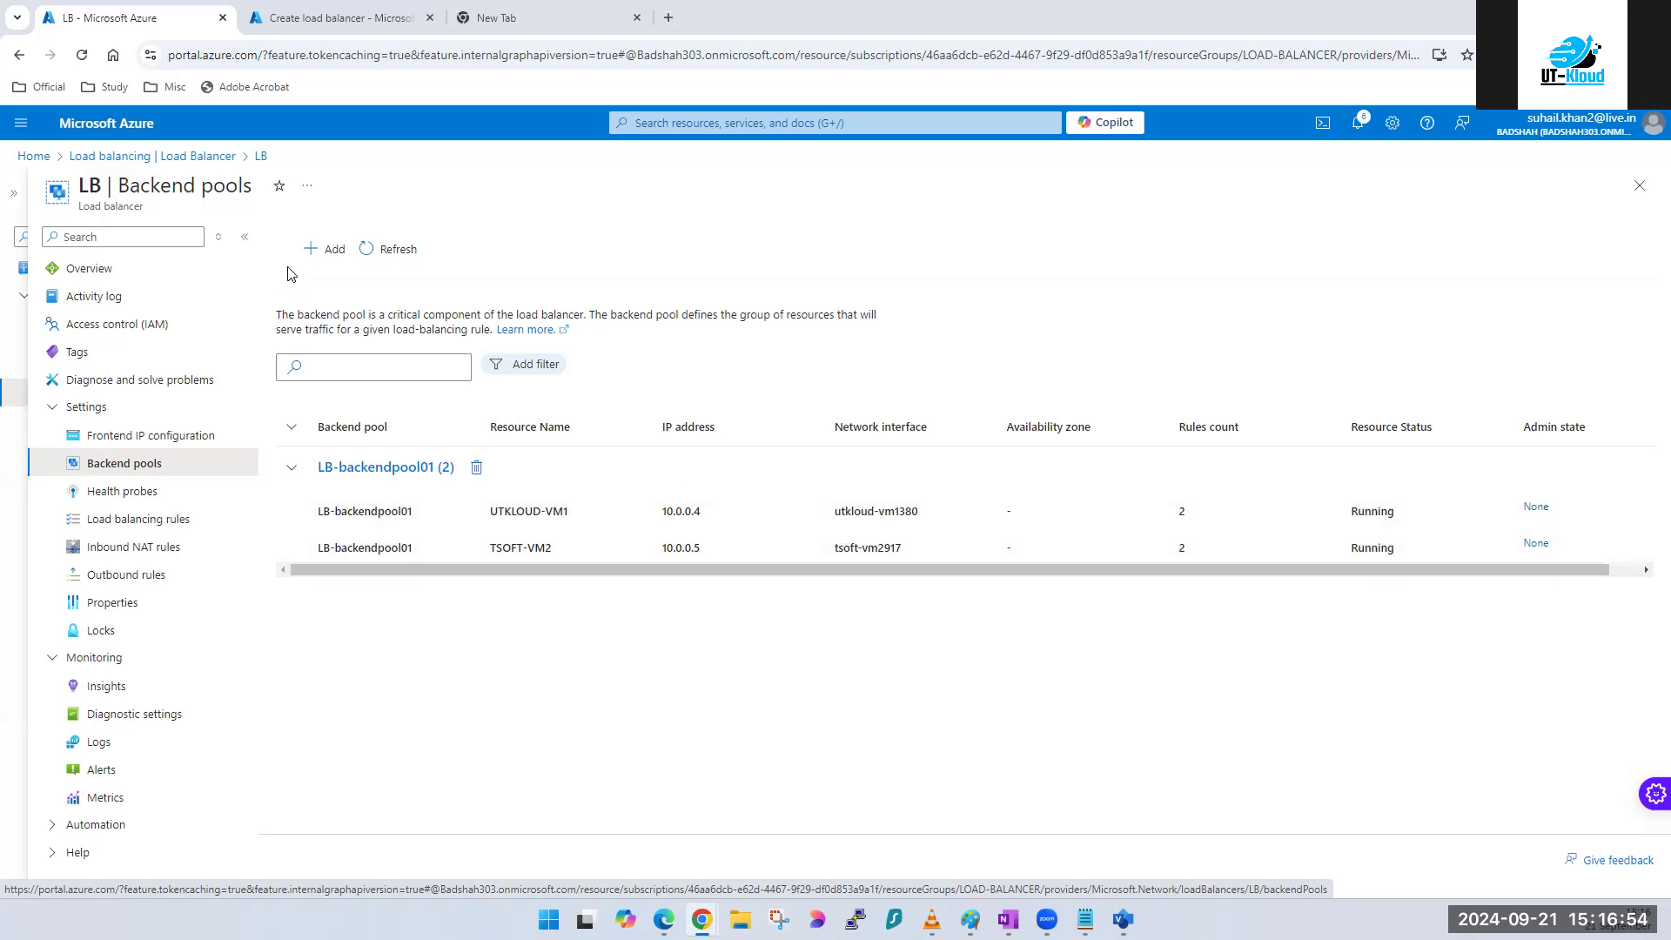
left_click(329, 250)
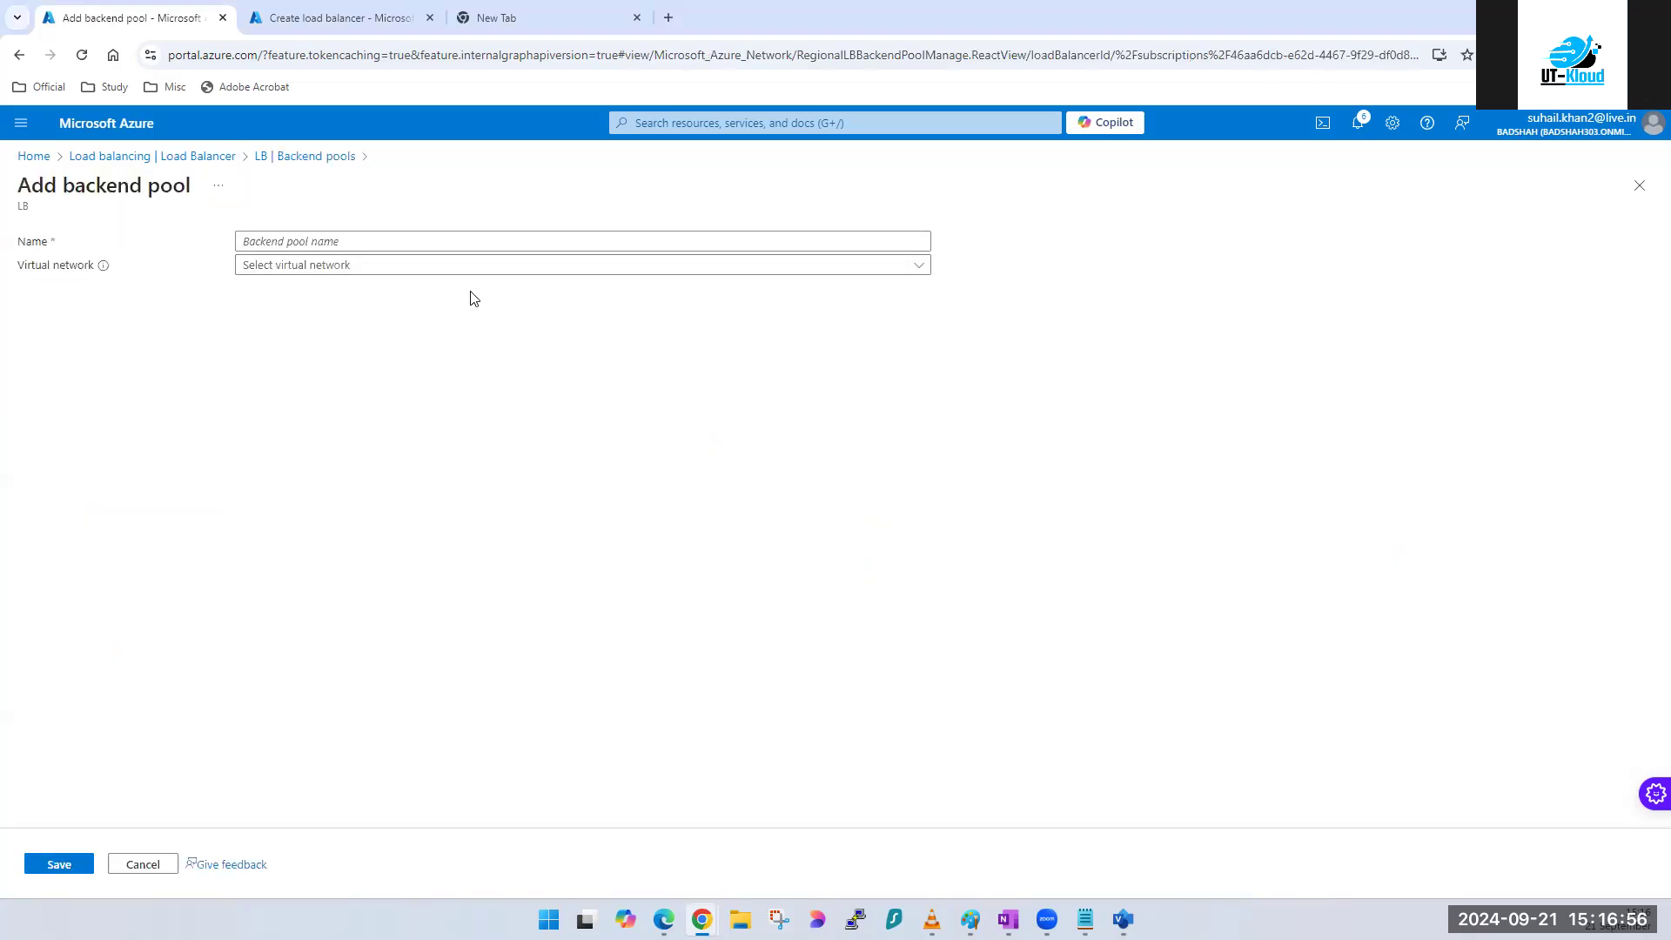
left_click(447, 243)
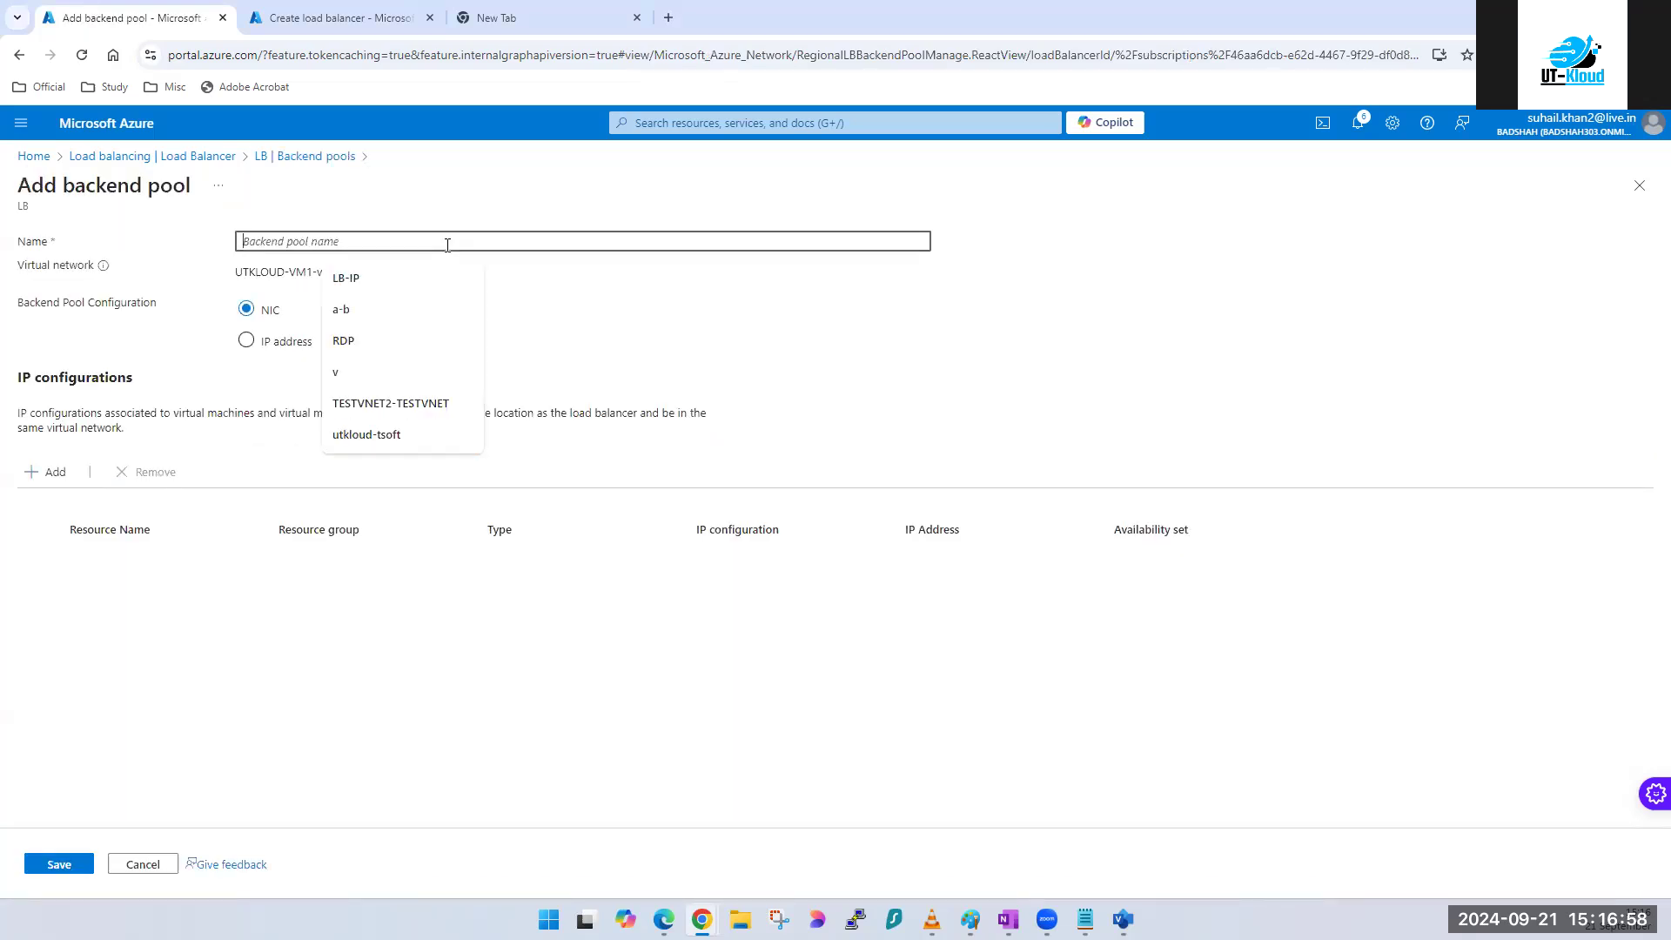
type("b-p2")
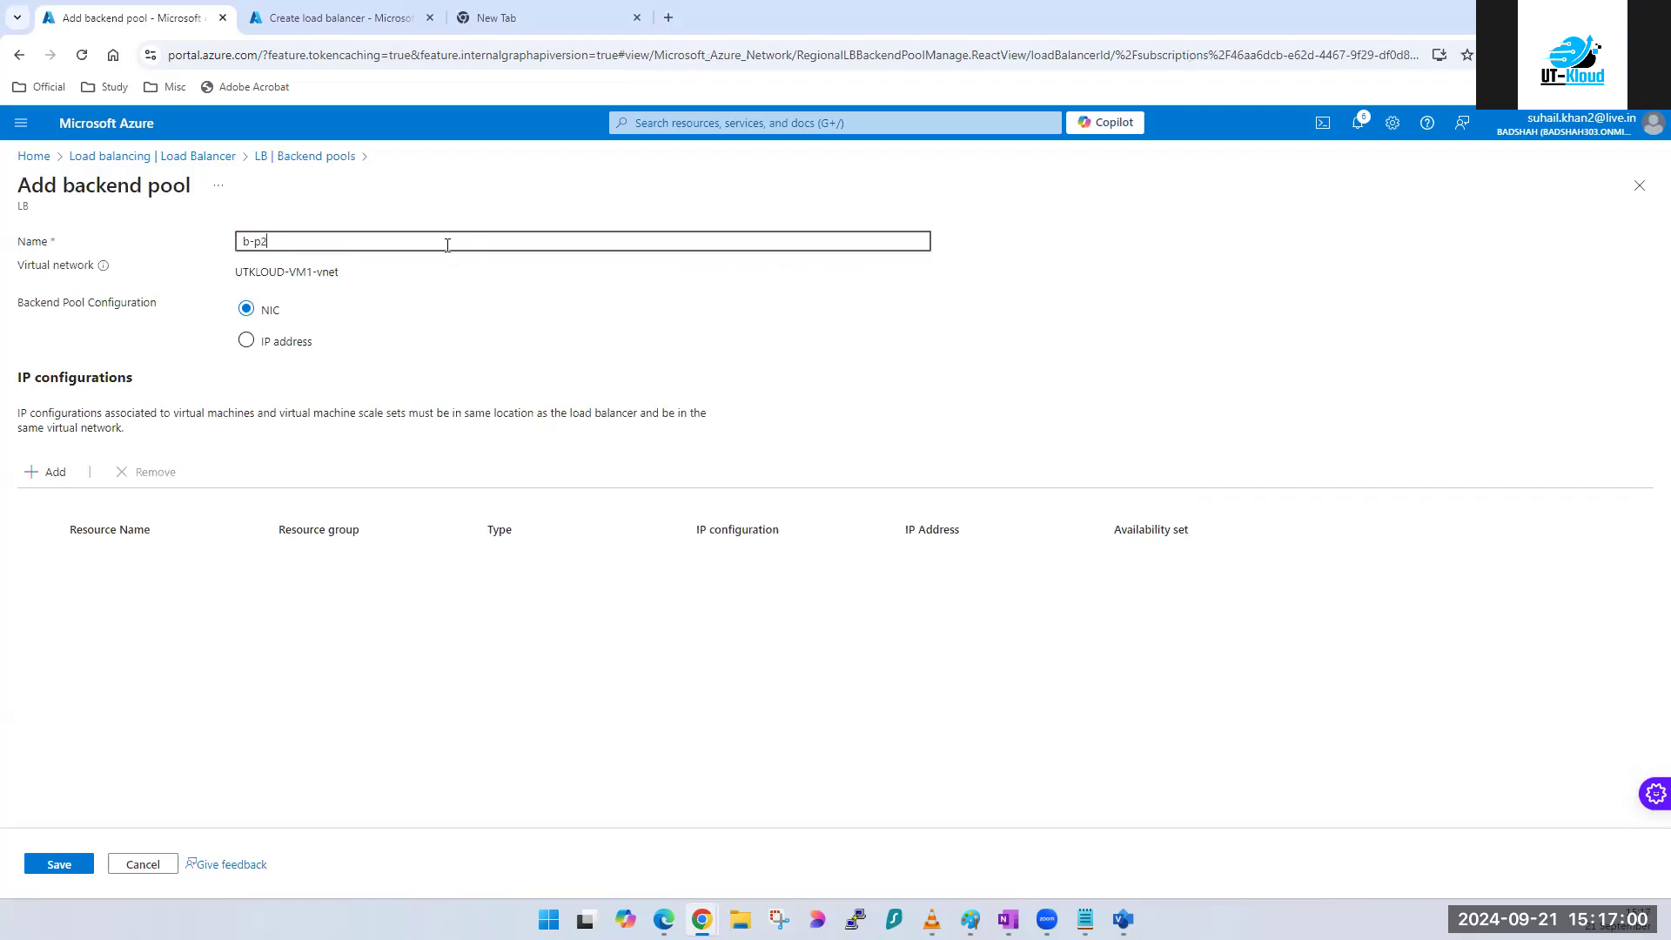
- Examine the IP configurations available to the NIC-based pool, temporarily selecting the TSOFT-VM2 and UTKLOUD-VM1 virtual machines
left_click(49, 475)
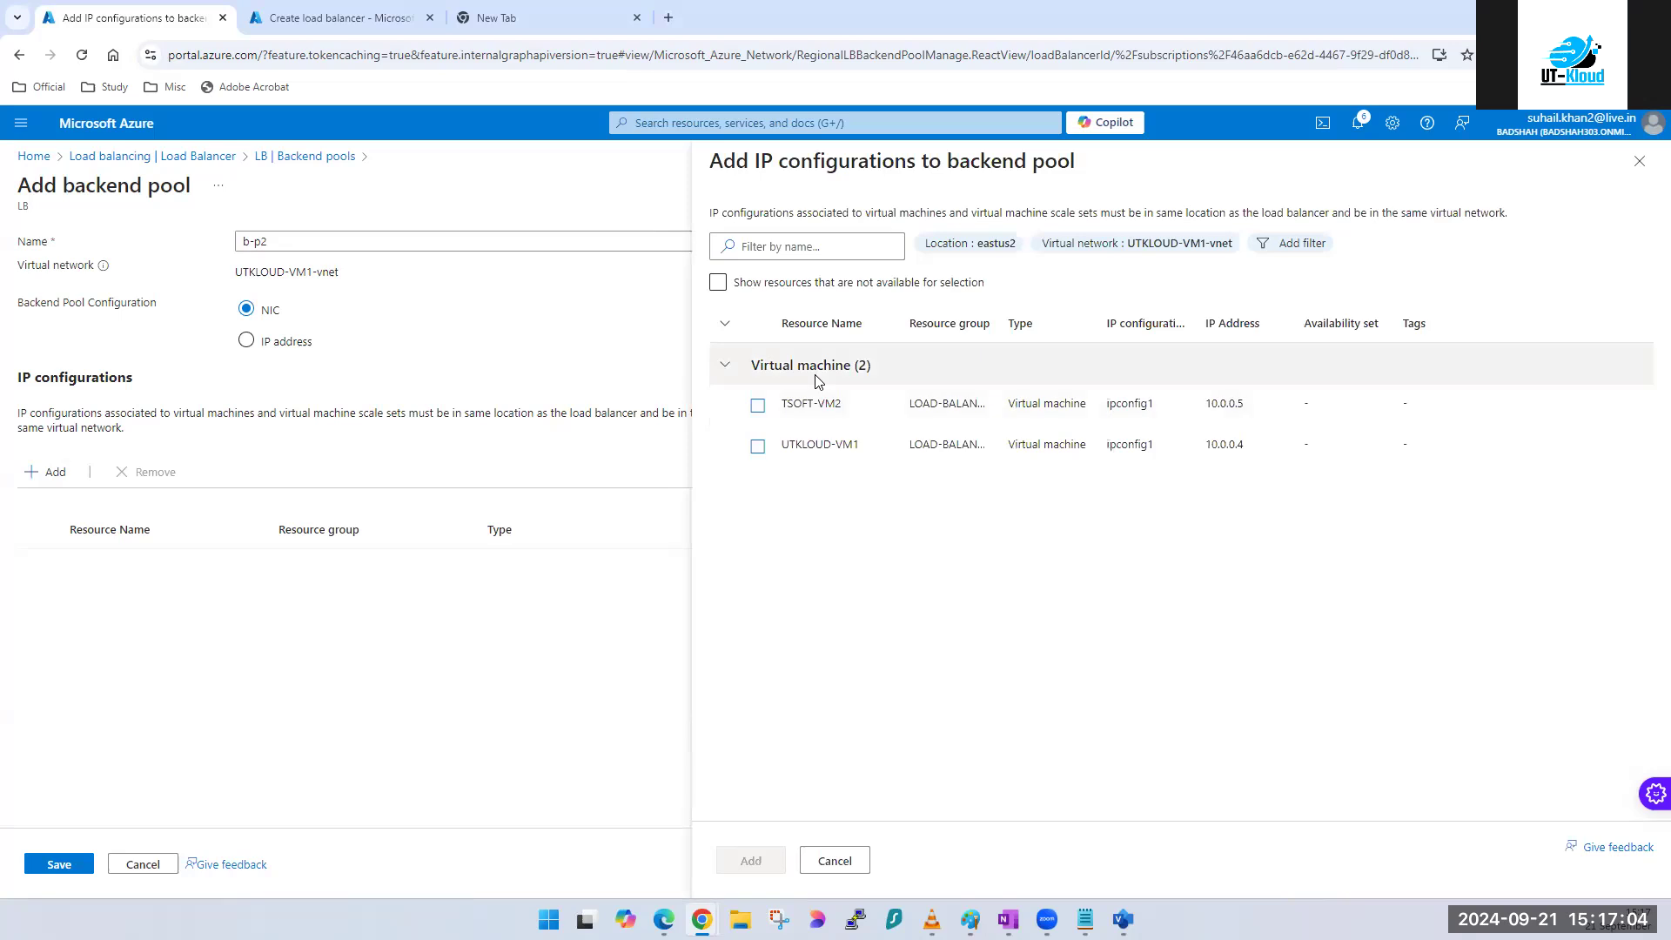
left_click(724, 369)
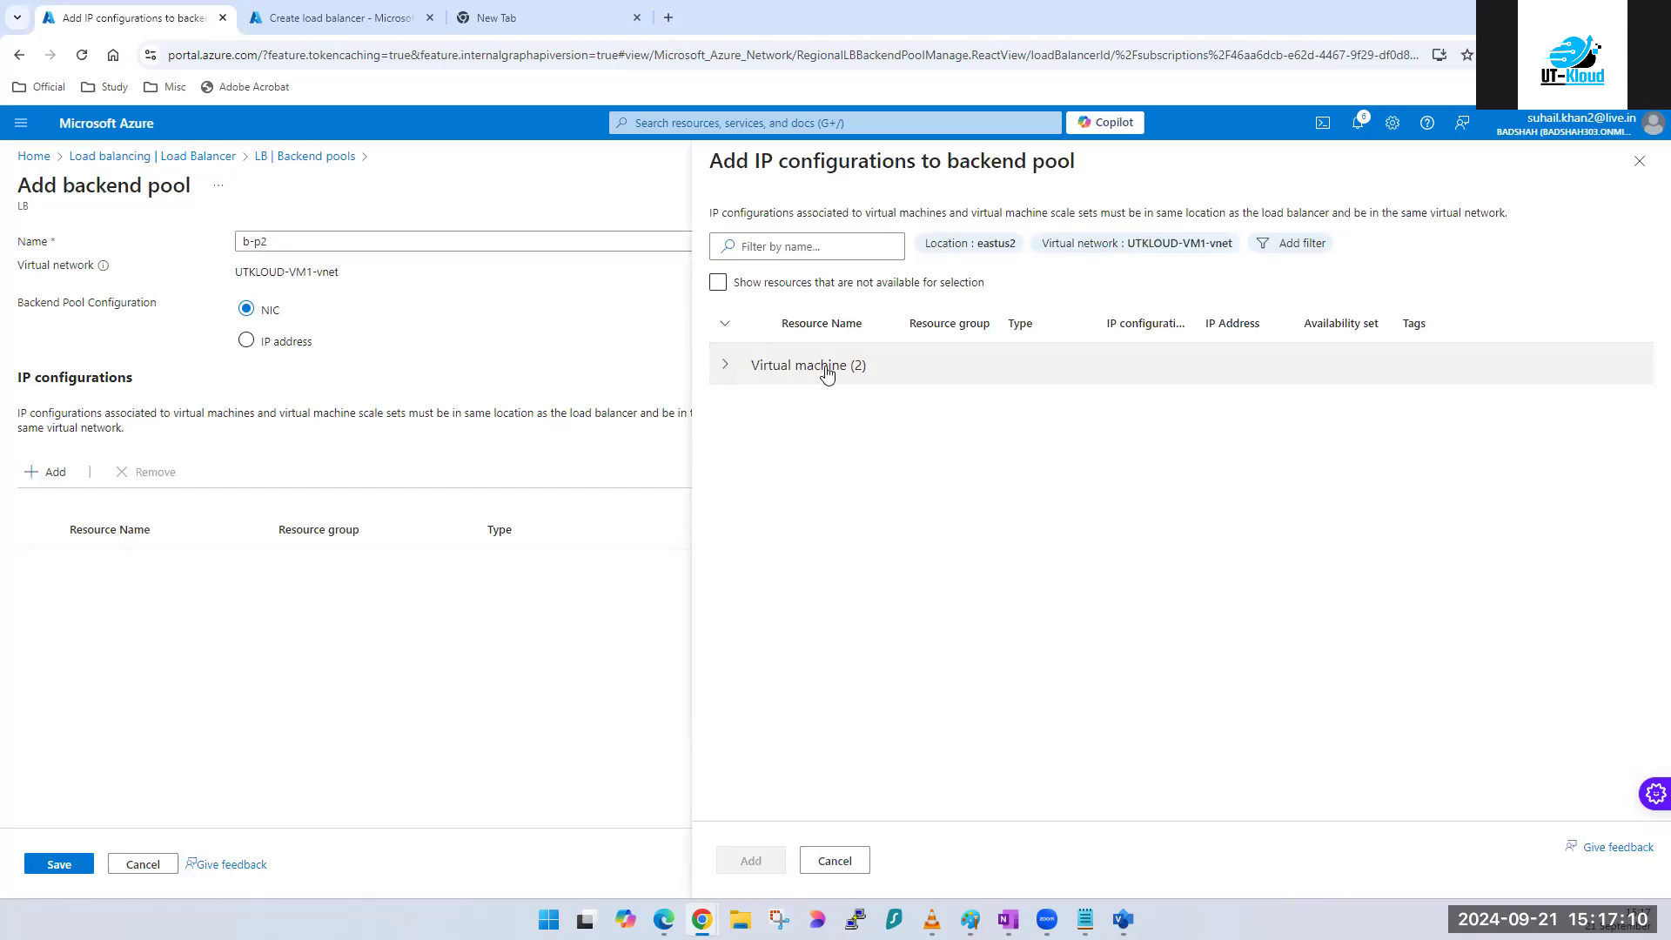
left_click(725, 367)
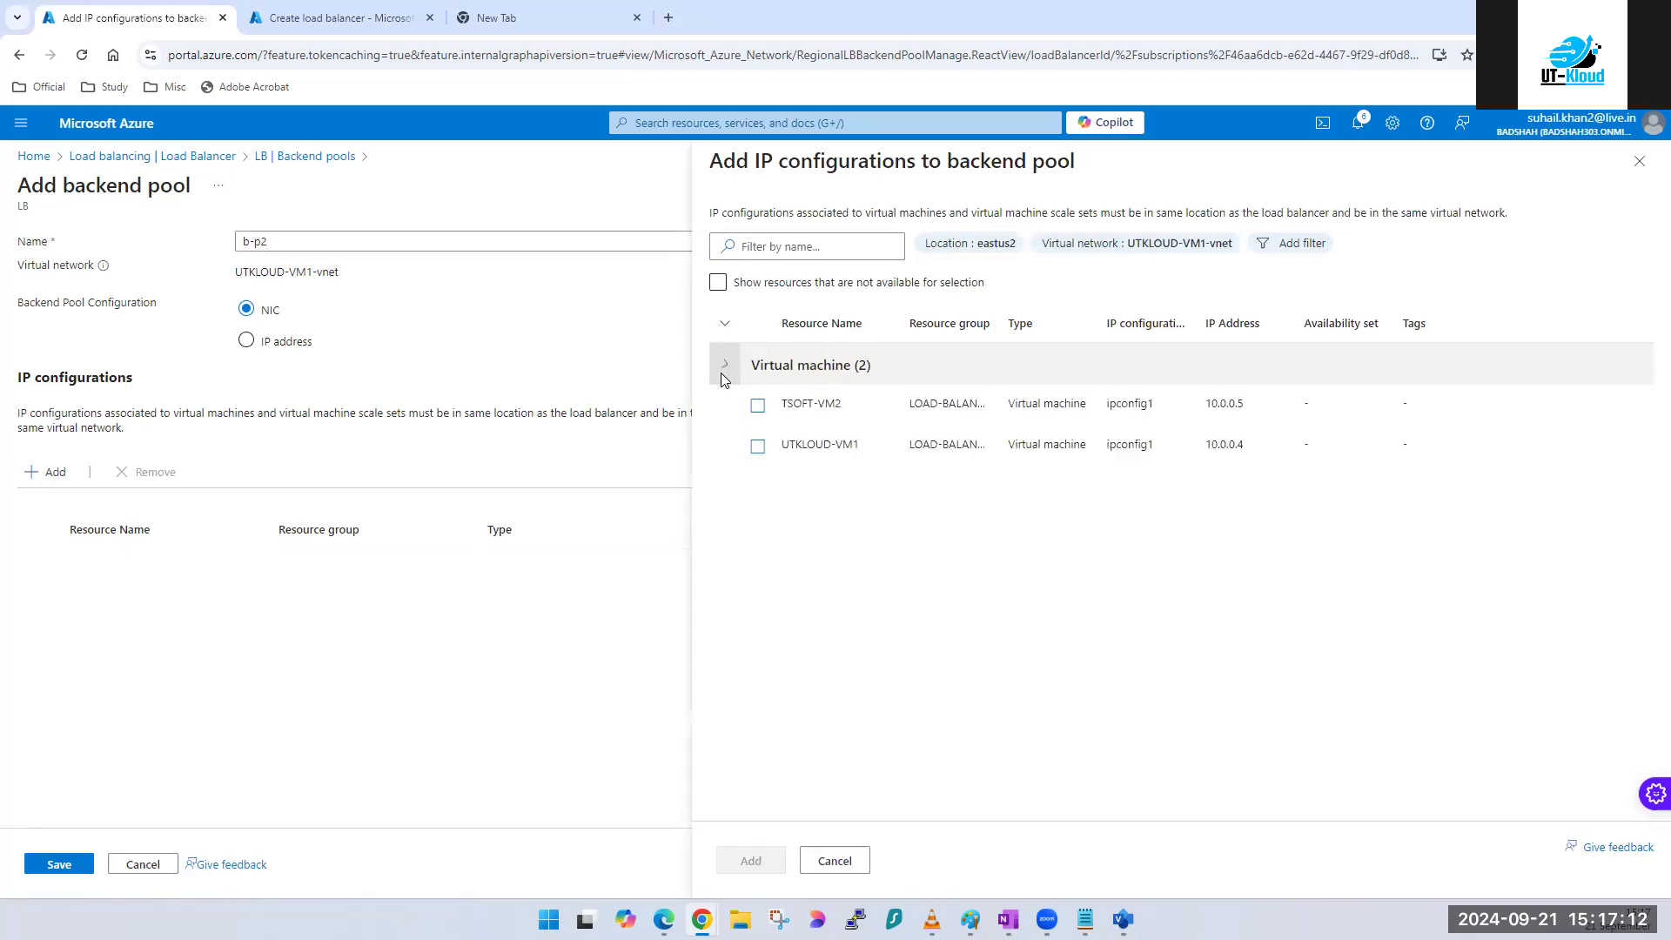
left_click(757, 406)
left_click(757, 445)
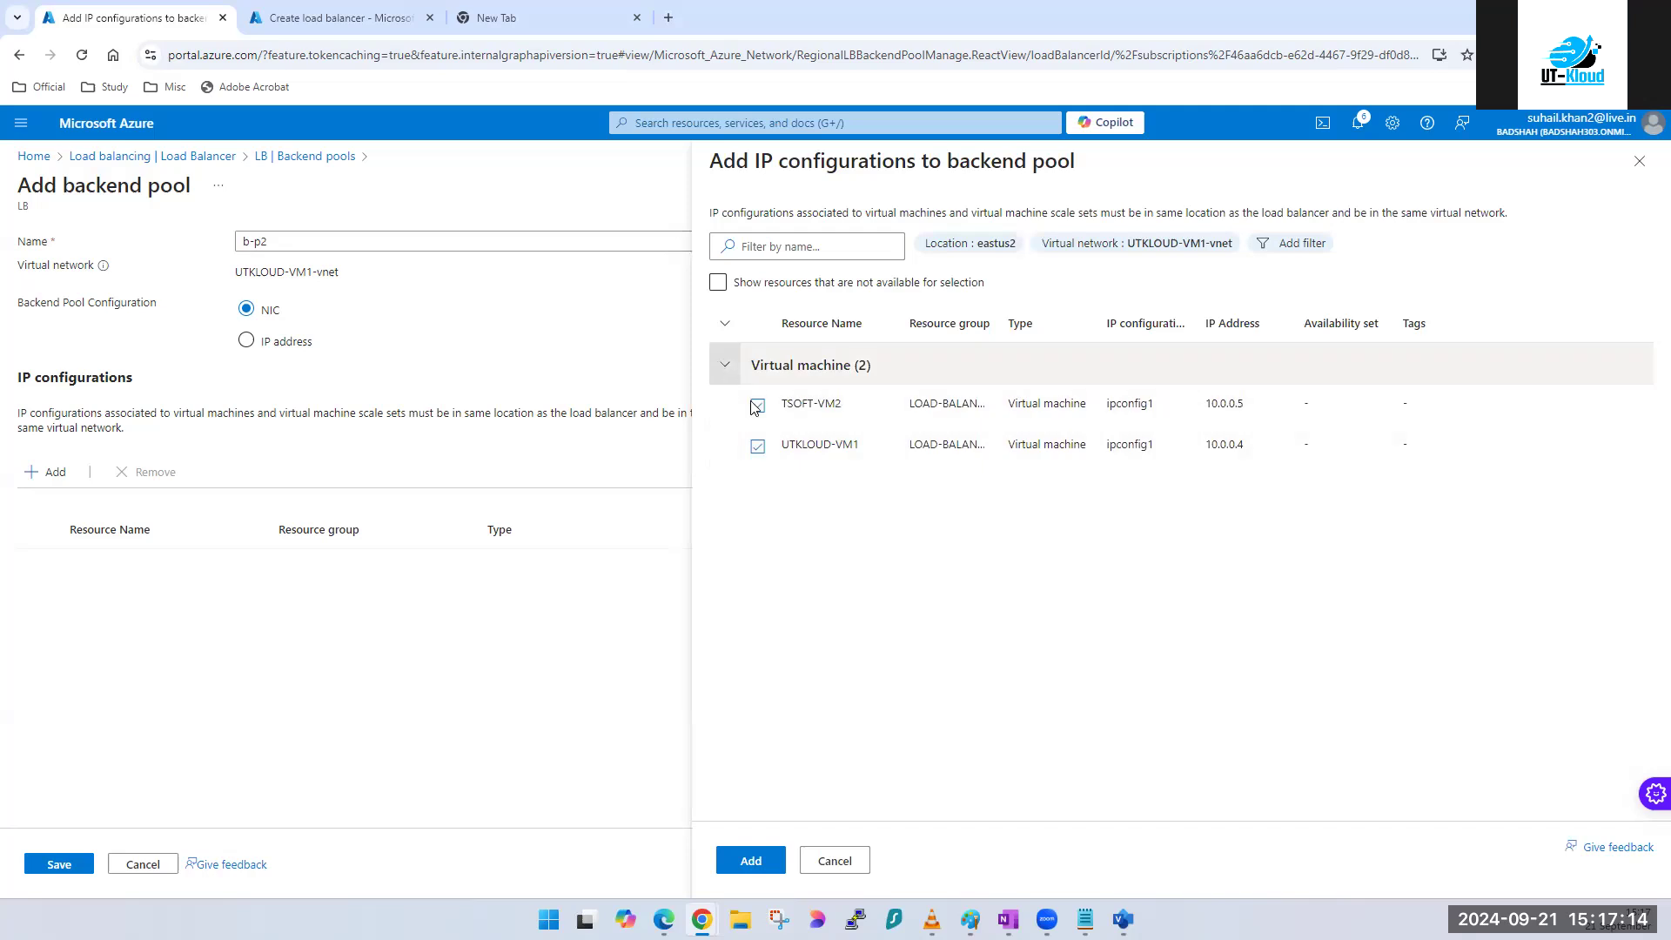
left_click(757, 445)
left_click(757, 406)
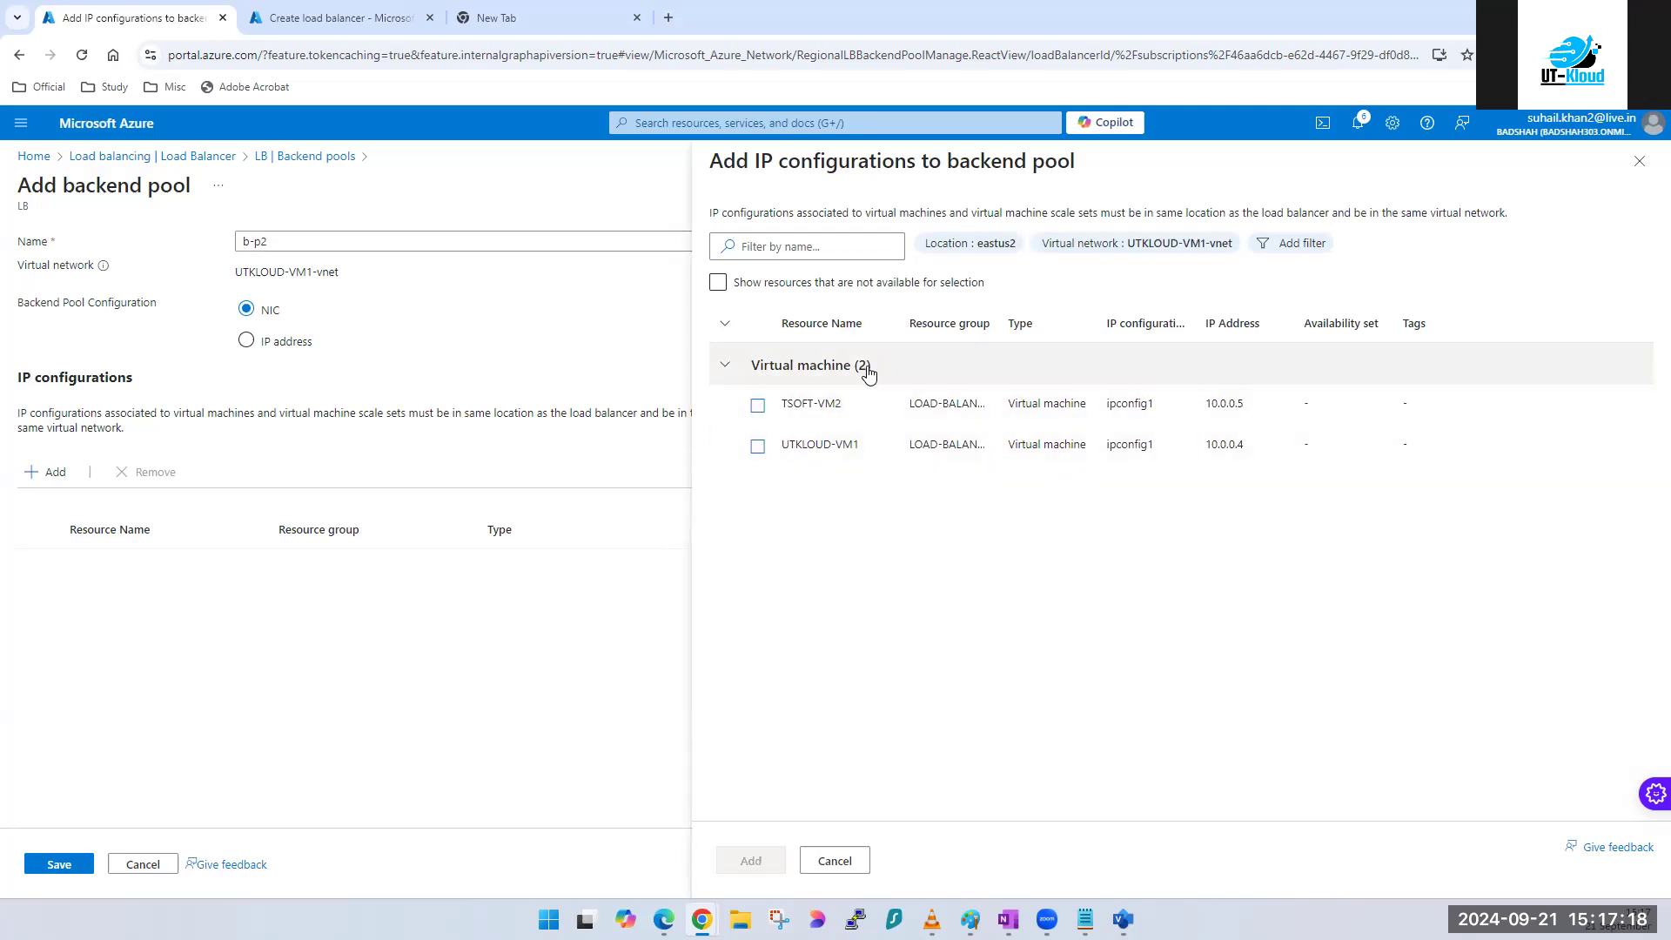
- Examine the selectable addresses under the IP address backend pool configuration, and return the configuration to NIC
left_click(246, 340)
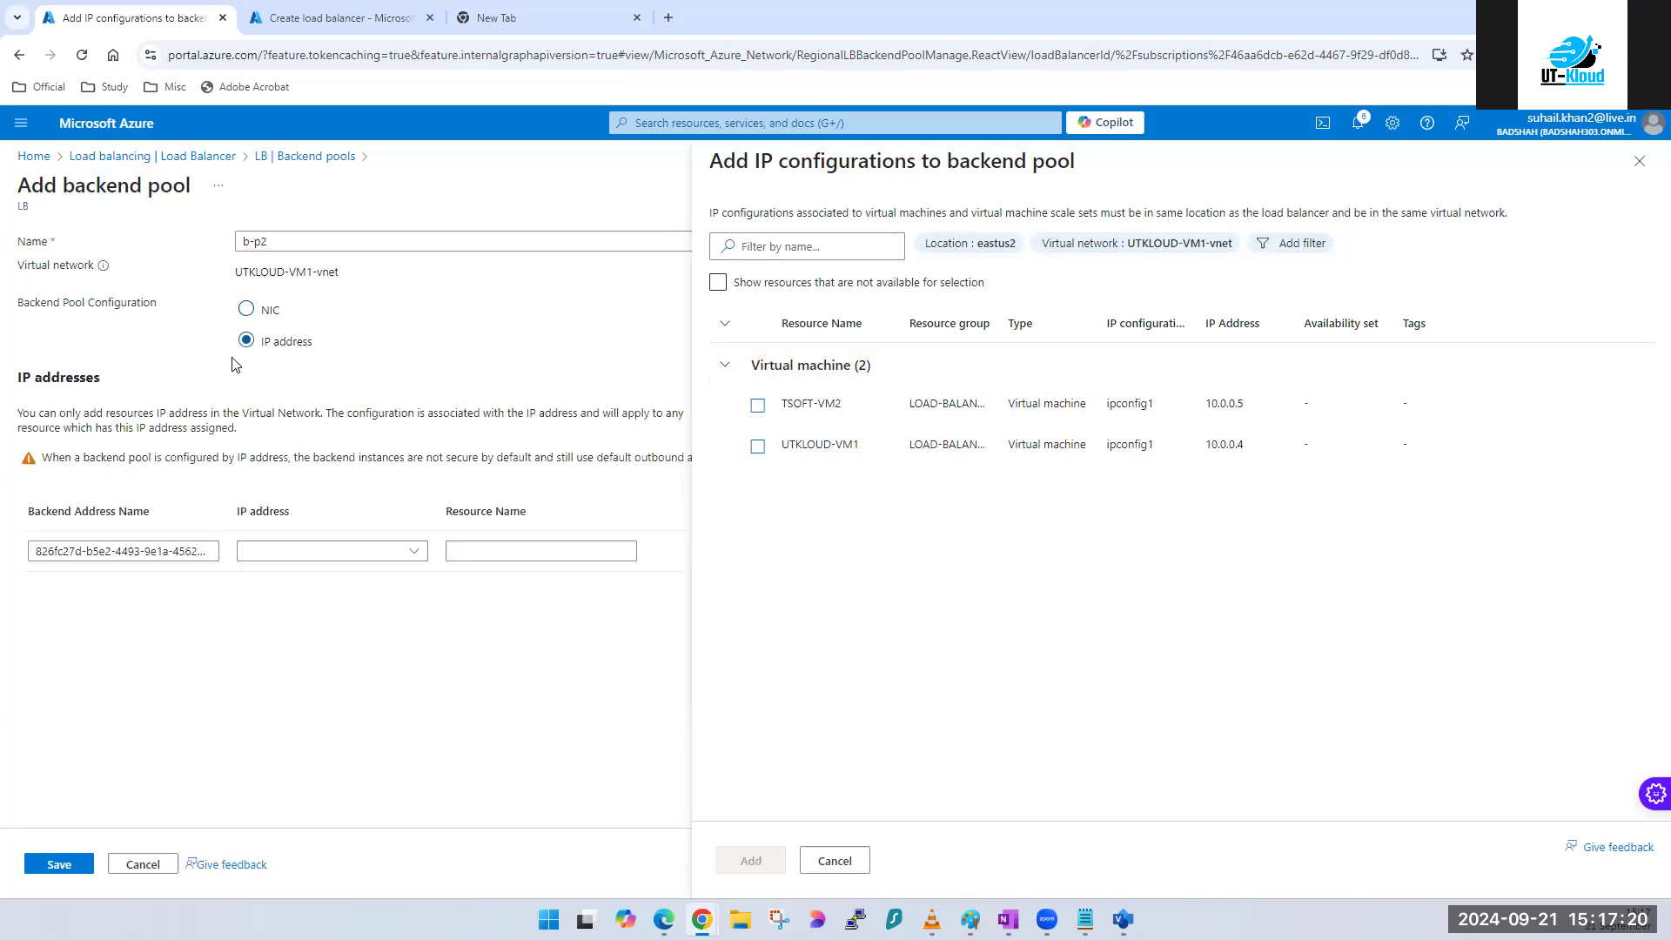
left_click(413, 551)
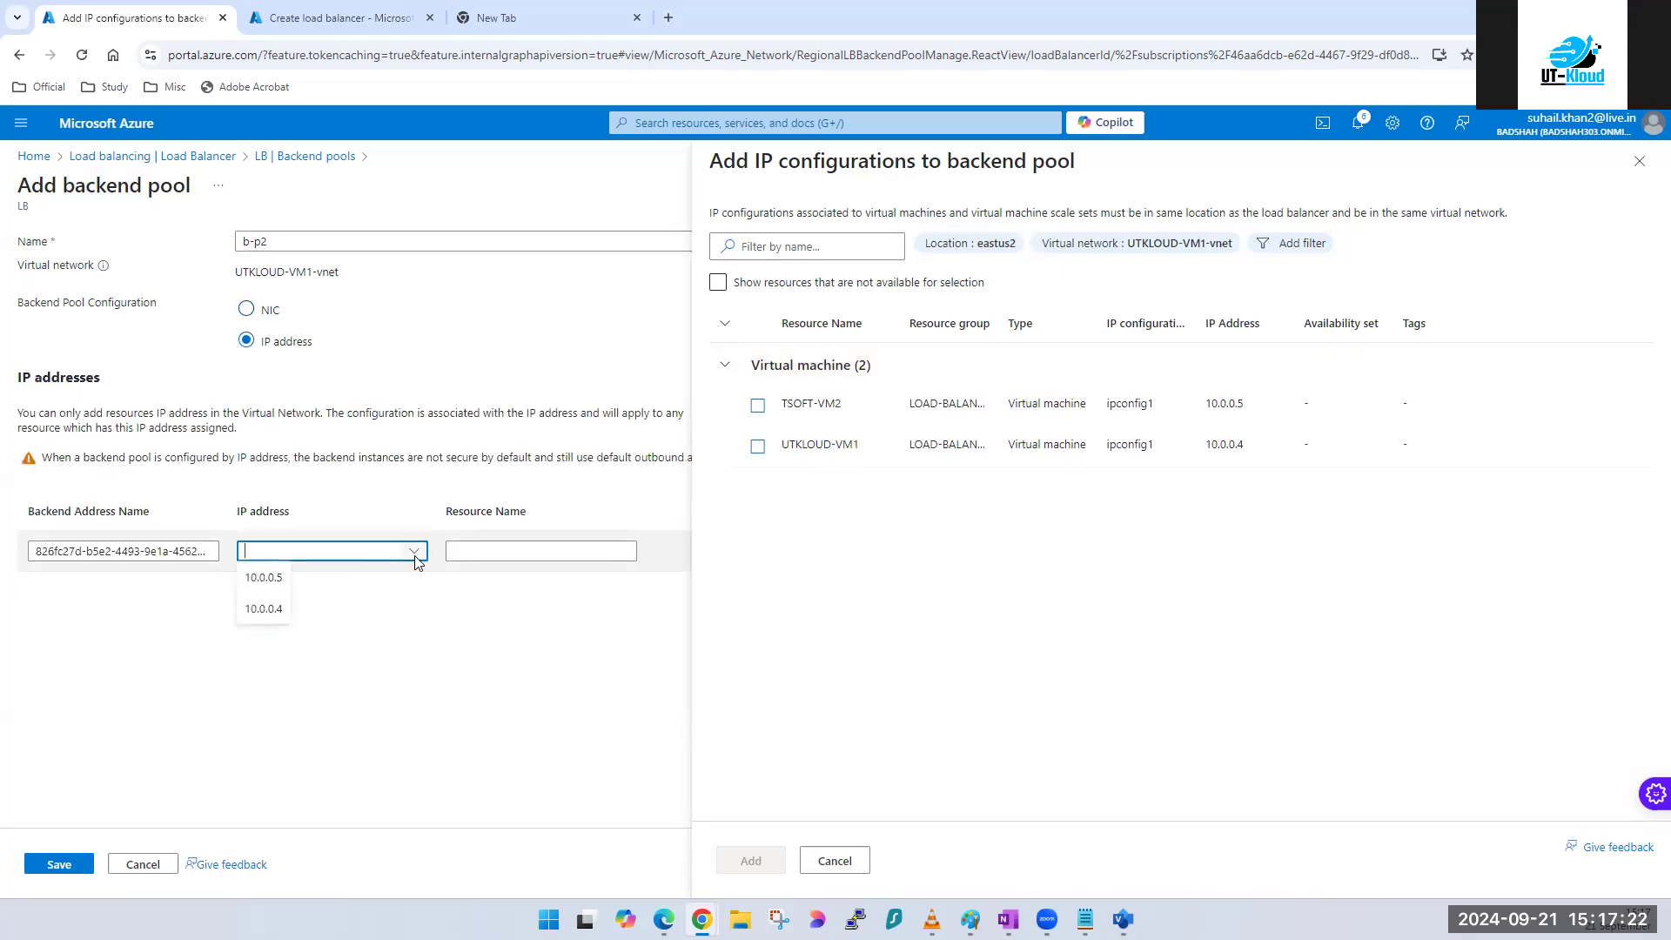
left_click(389, 579)
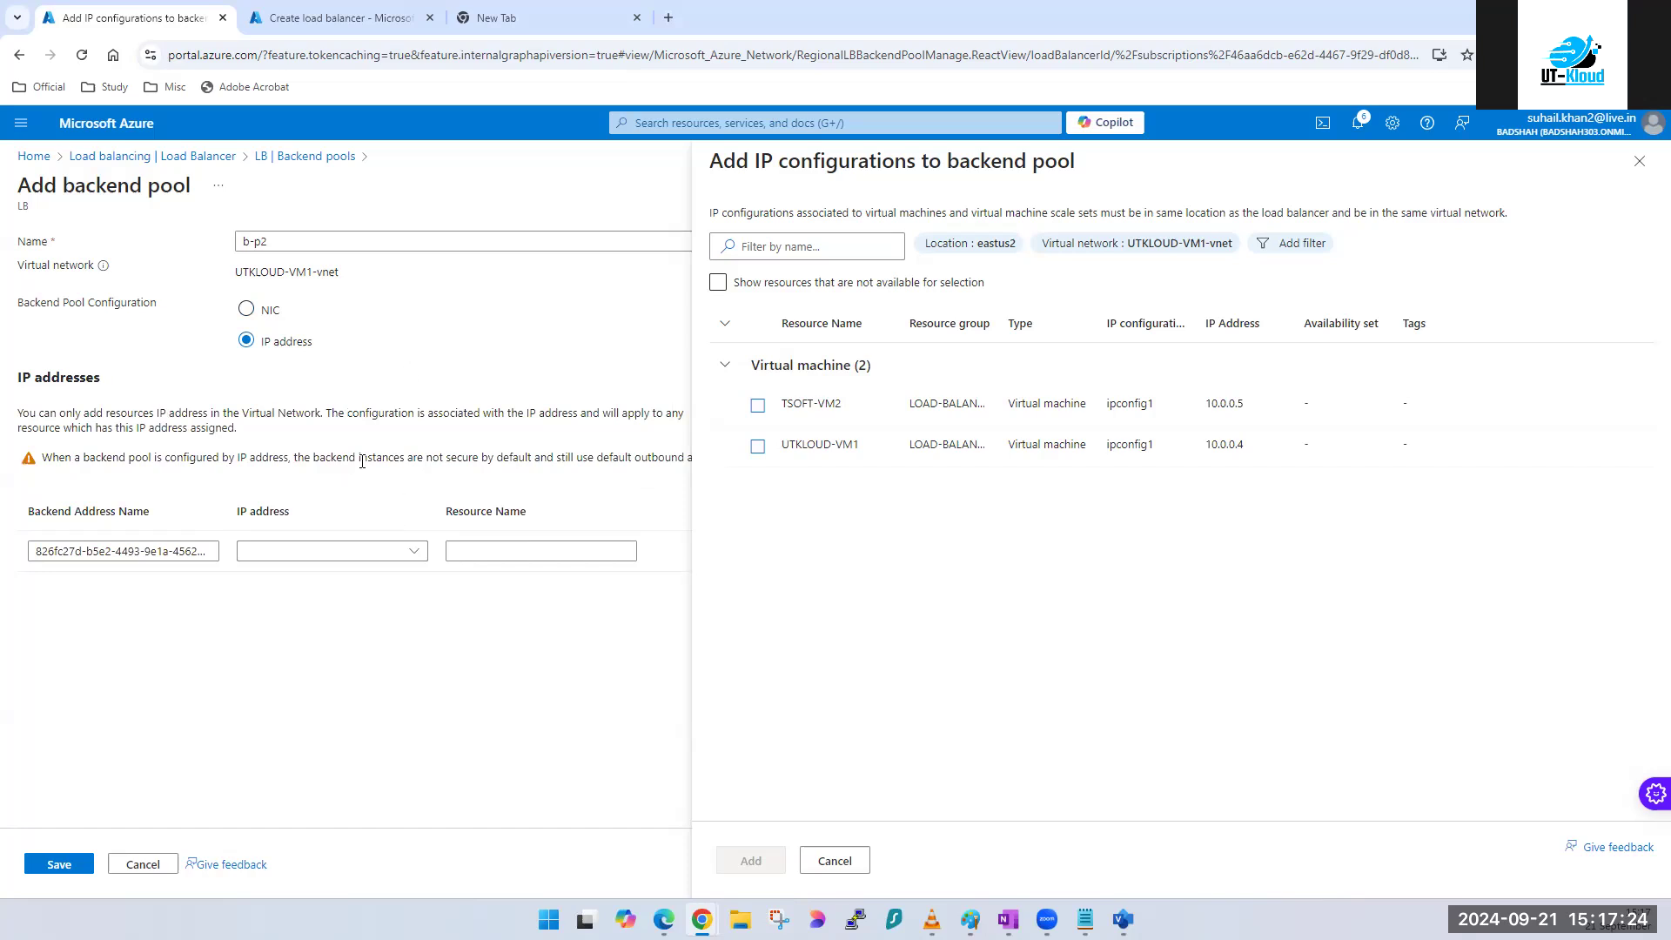
left_click(246, 309)
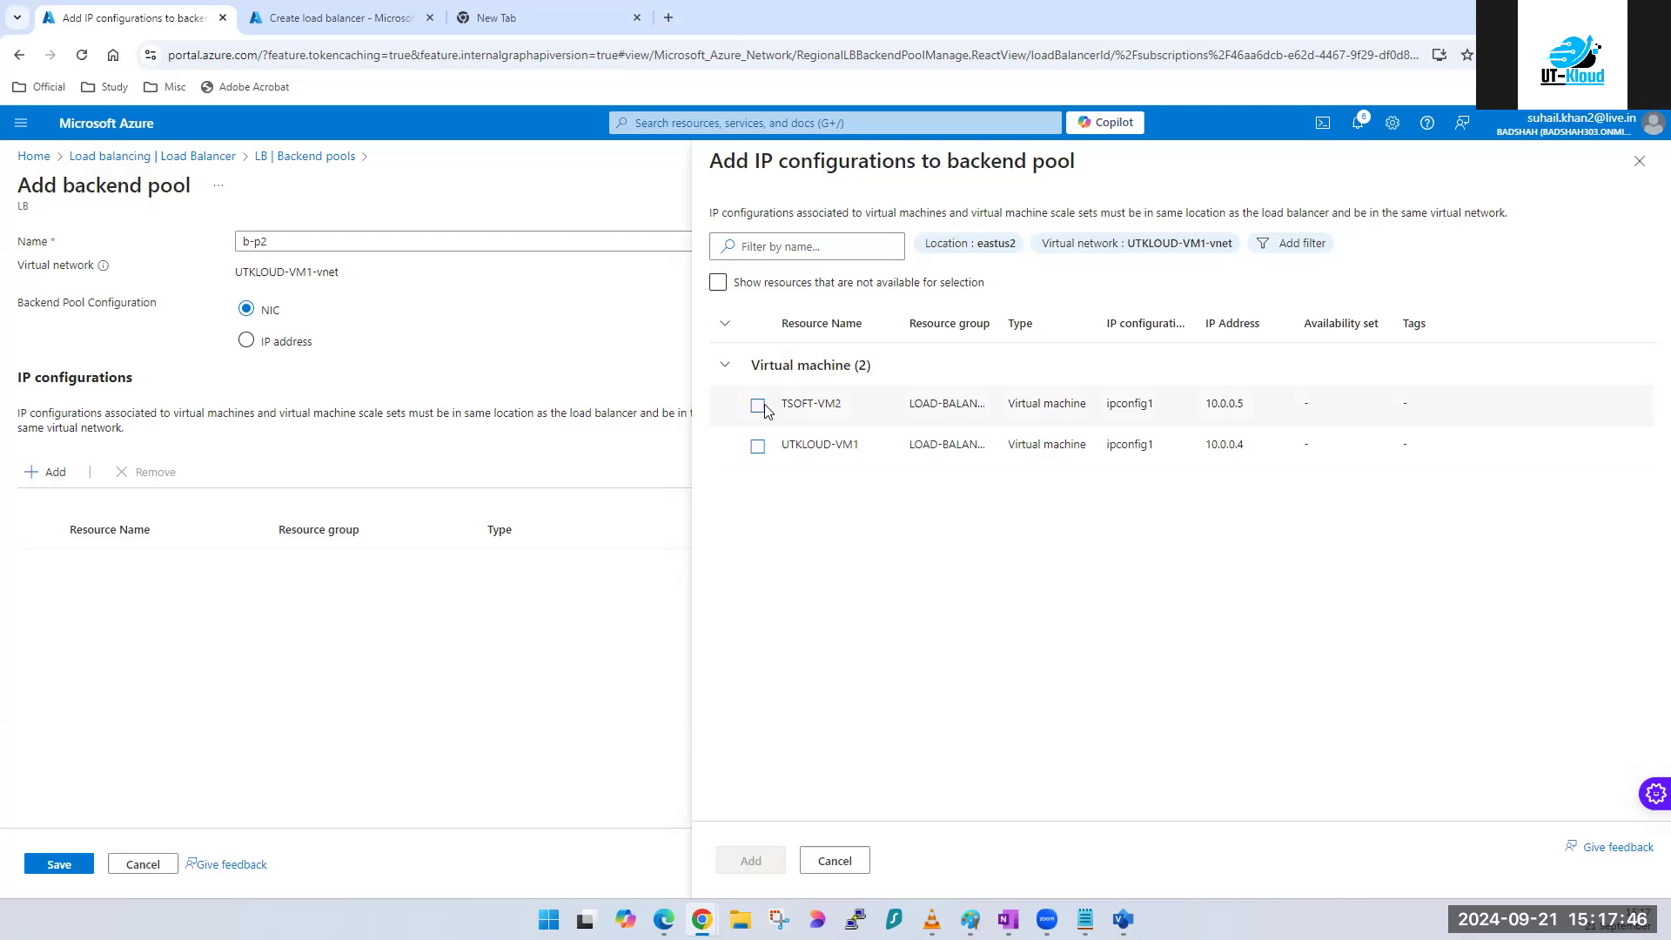
left_click(50, 474)
- In the other portal tab, search for "we", open App Services while discarding the load balancer form, and start creating a Web App
left_click(329, 19)
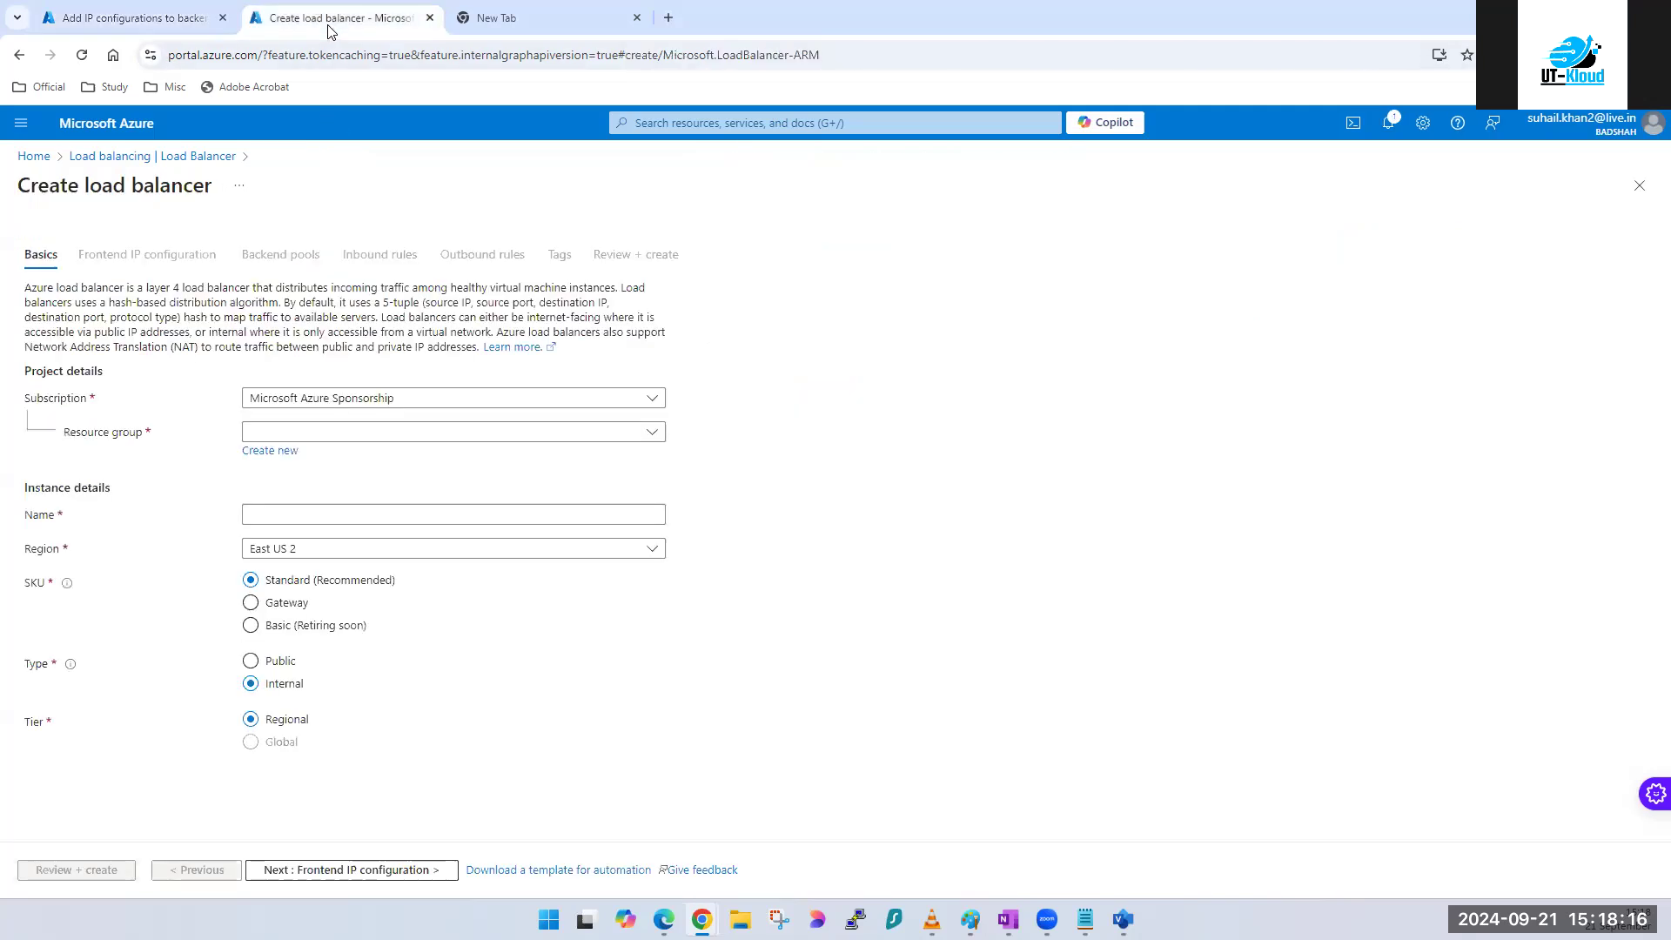
left_click(683, 125)
type("we")
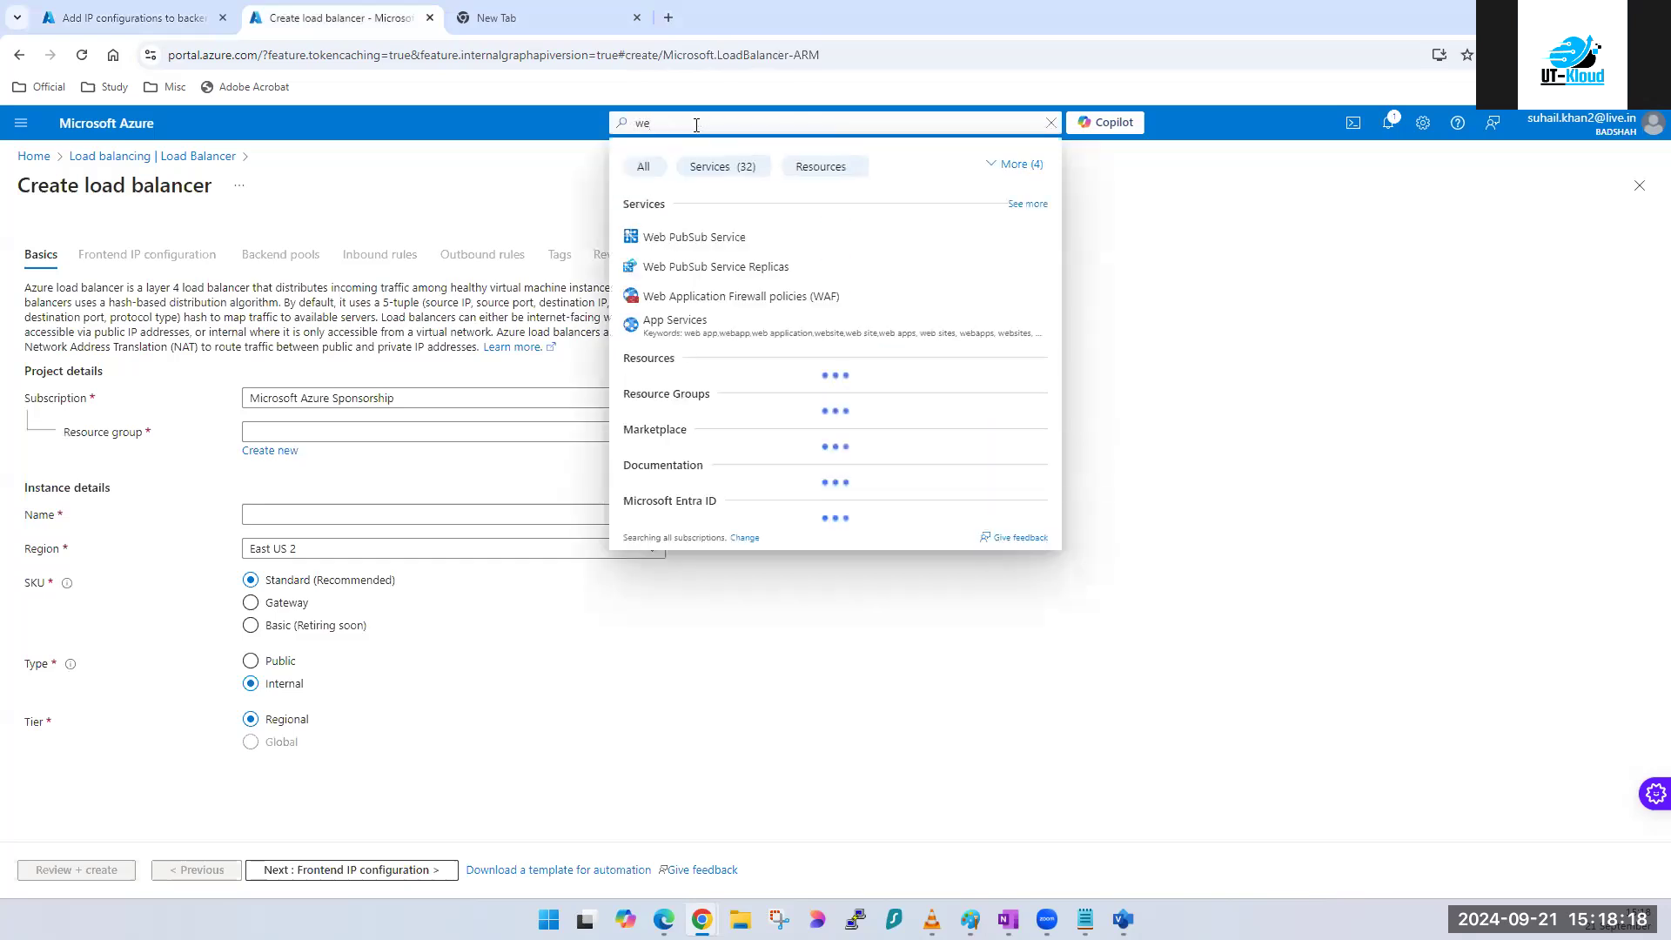
left_click(670, 305)
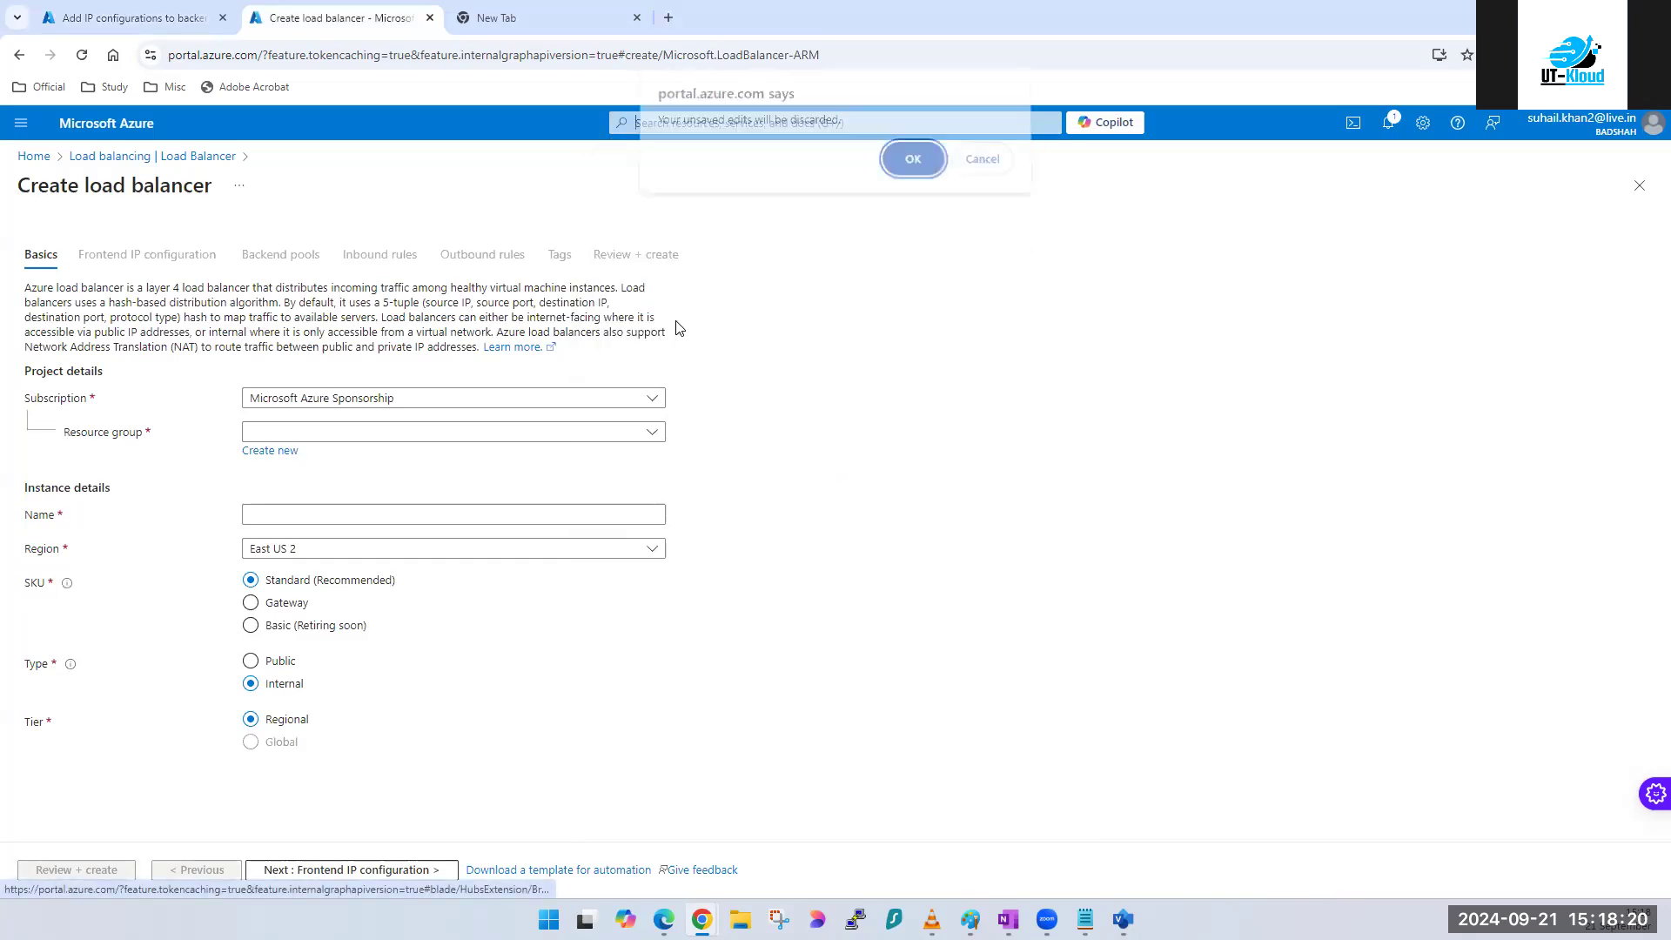
left_click(912, 165)
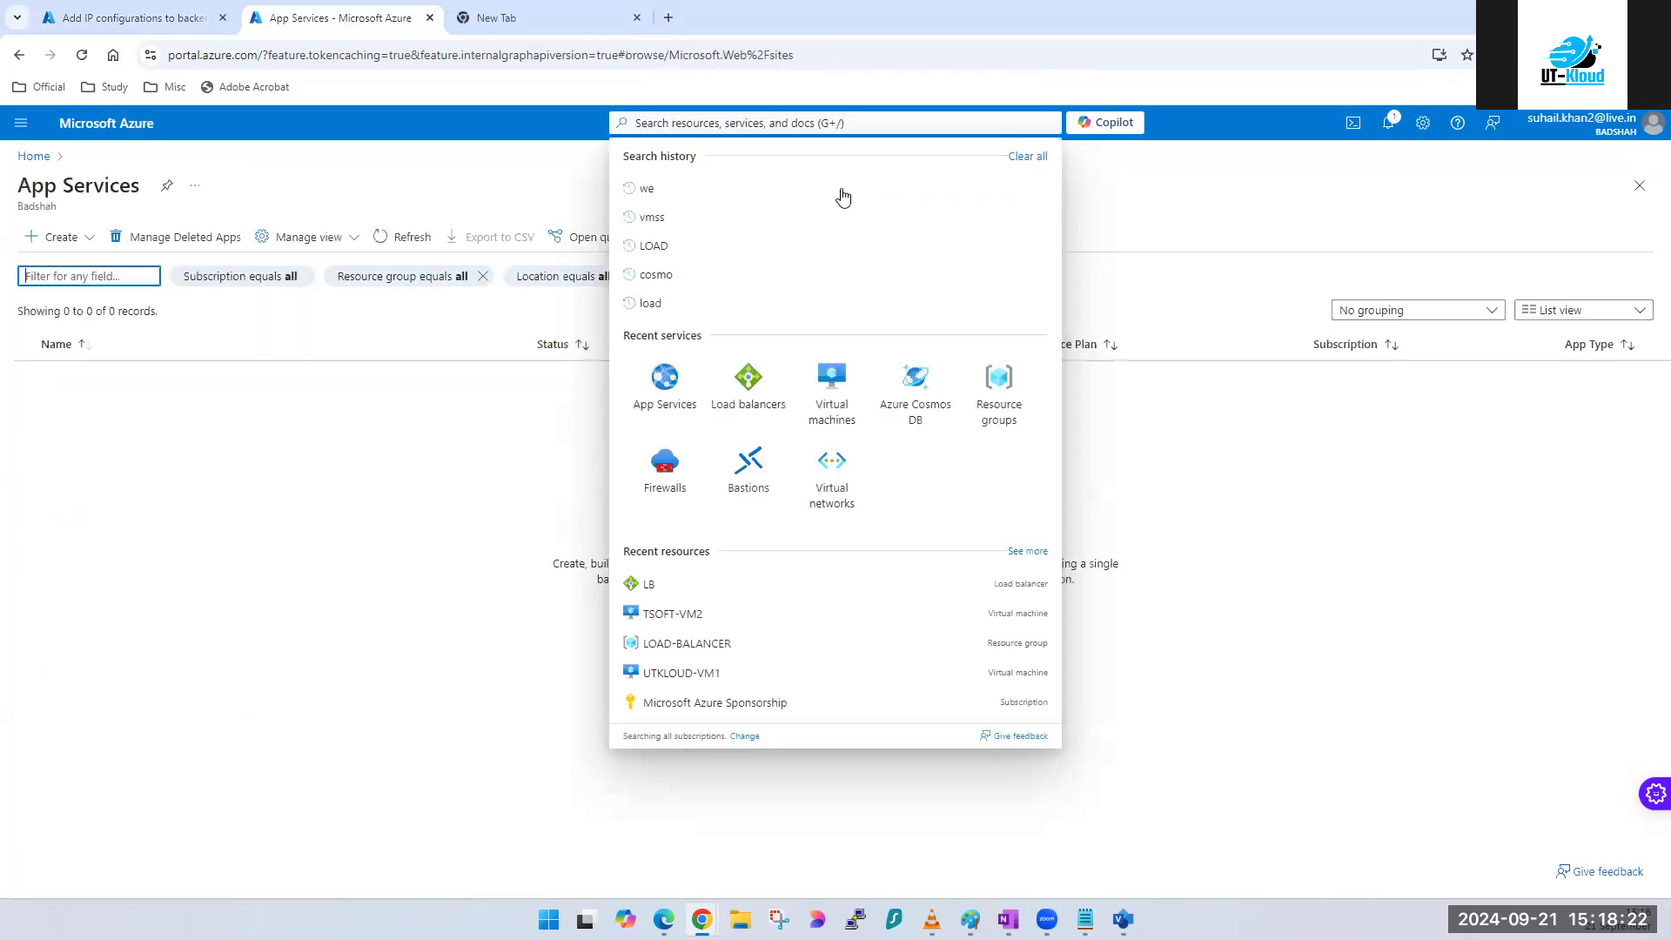
left_click(61, 237)
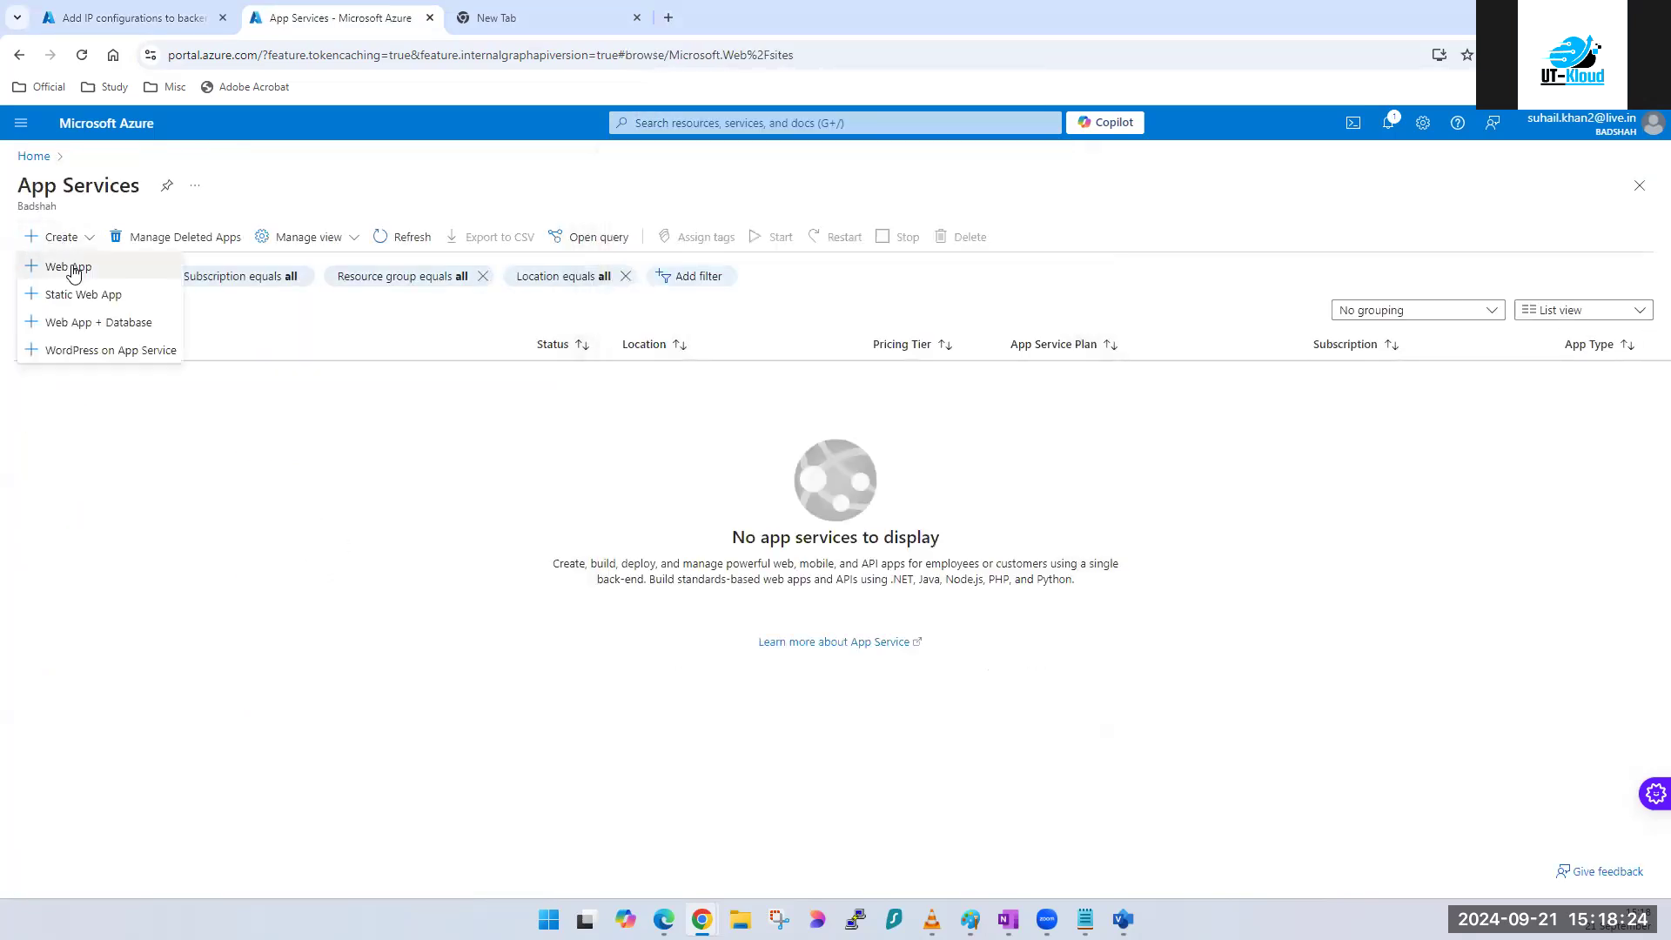
left_click(59, 265)
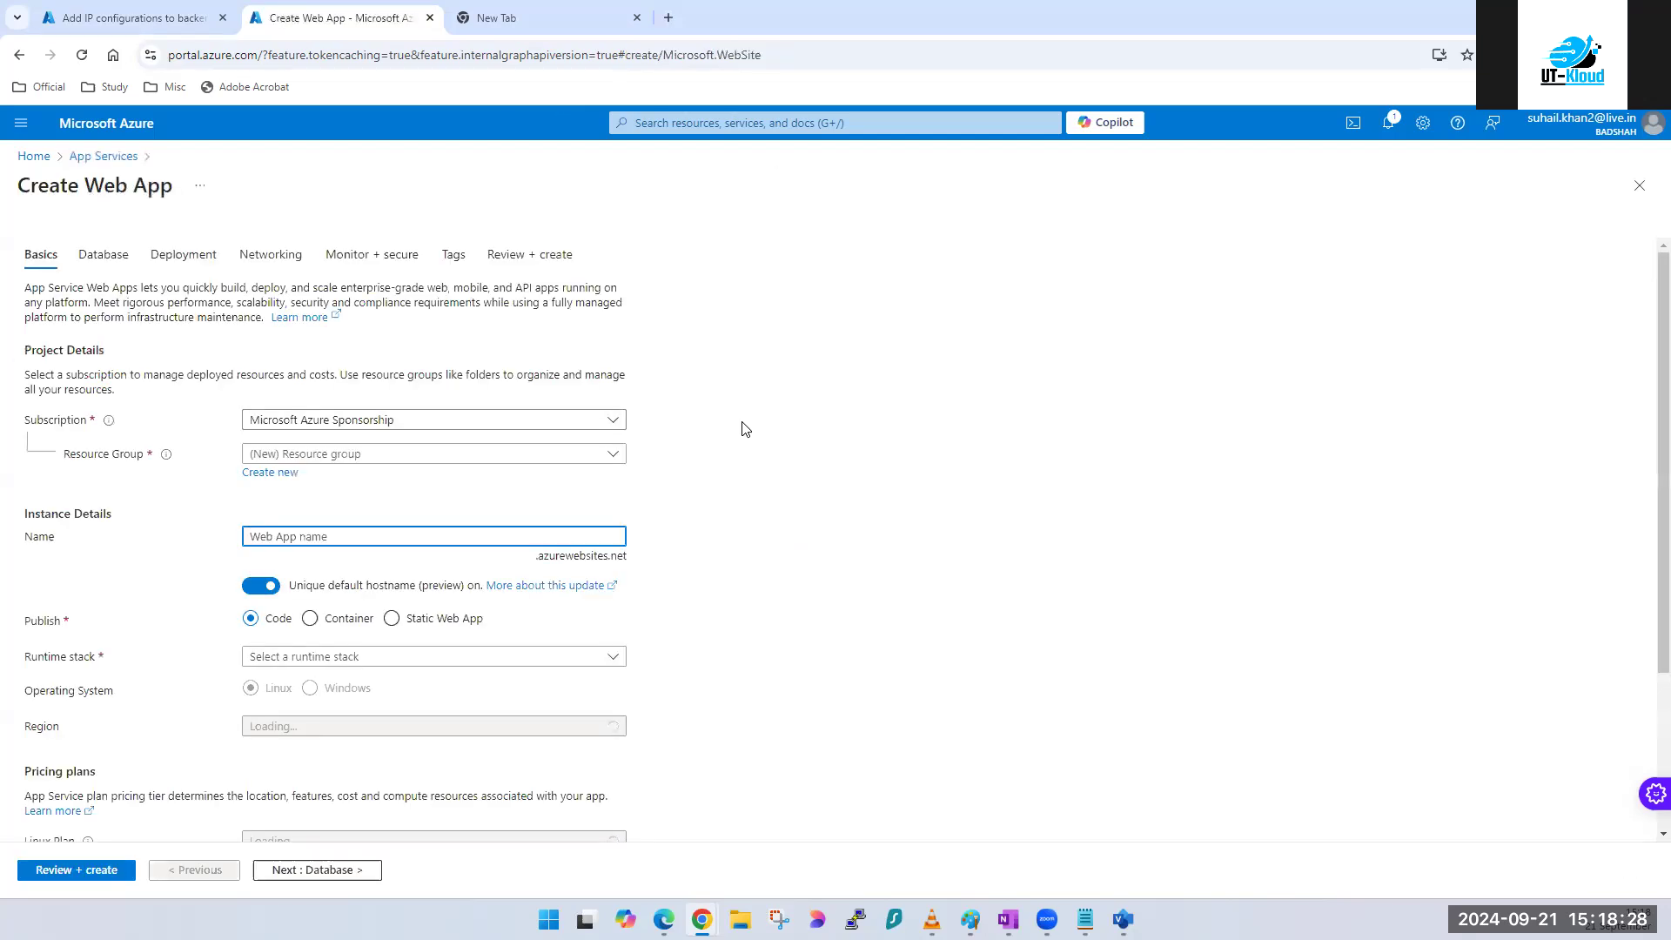
- Return to the b-p2 backend pool form, check the OneNote load balancing page, and discard the unsaved pool
left_click(89, 18)
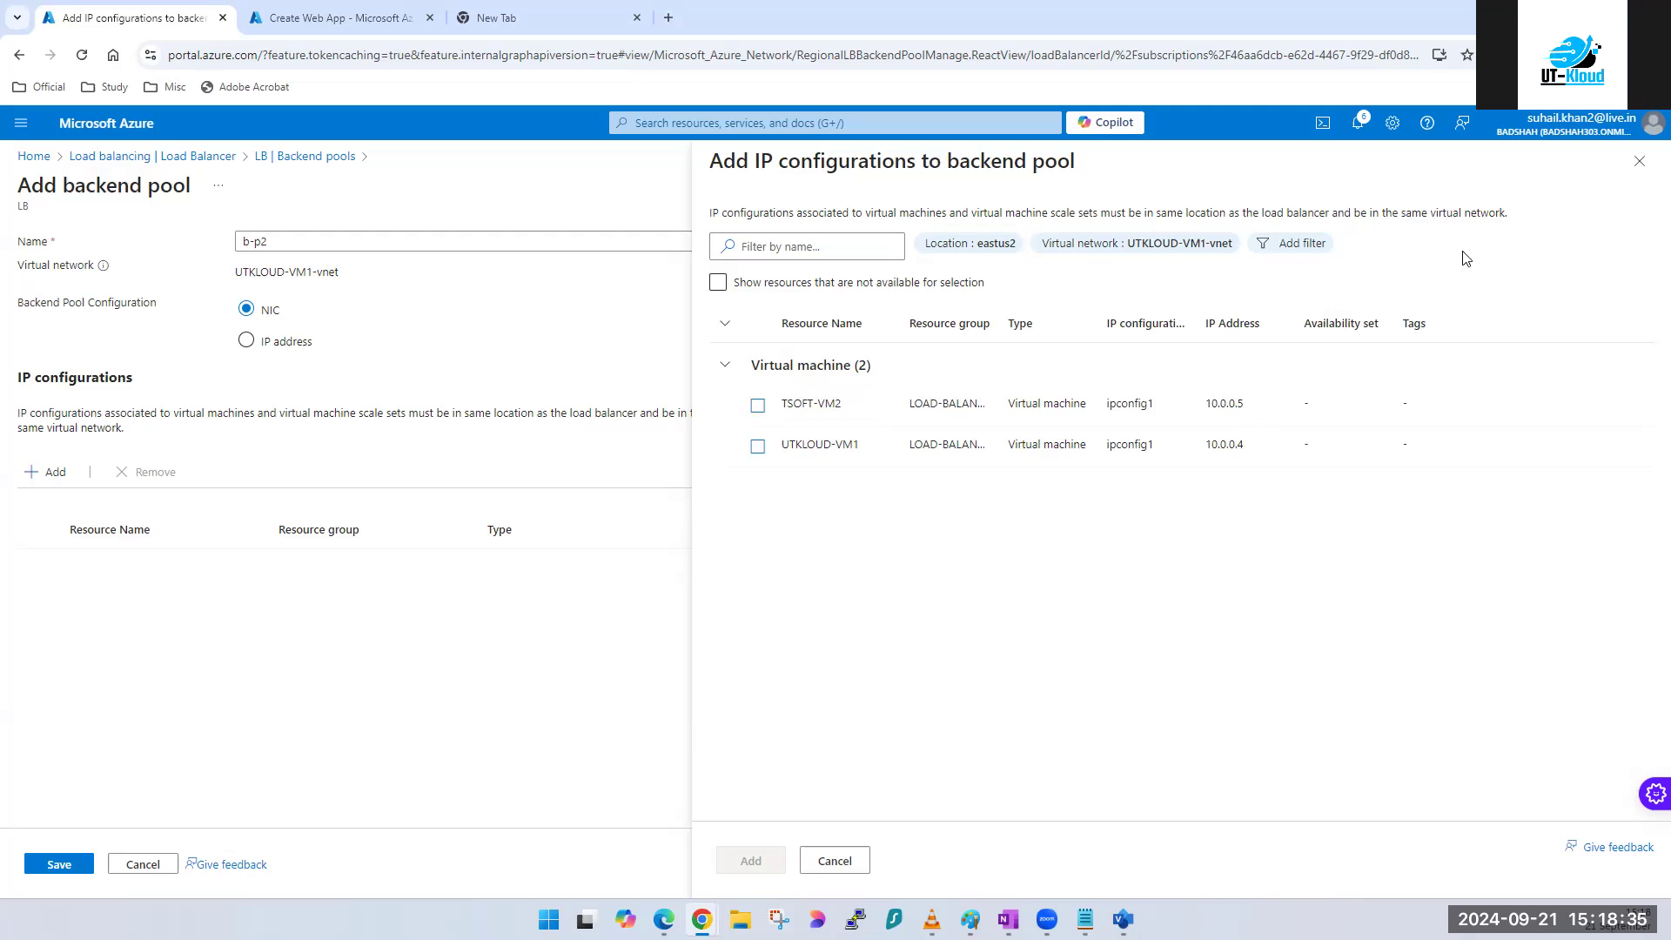
left_click(1639, 163)
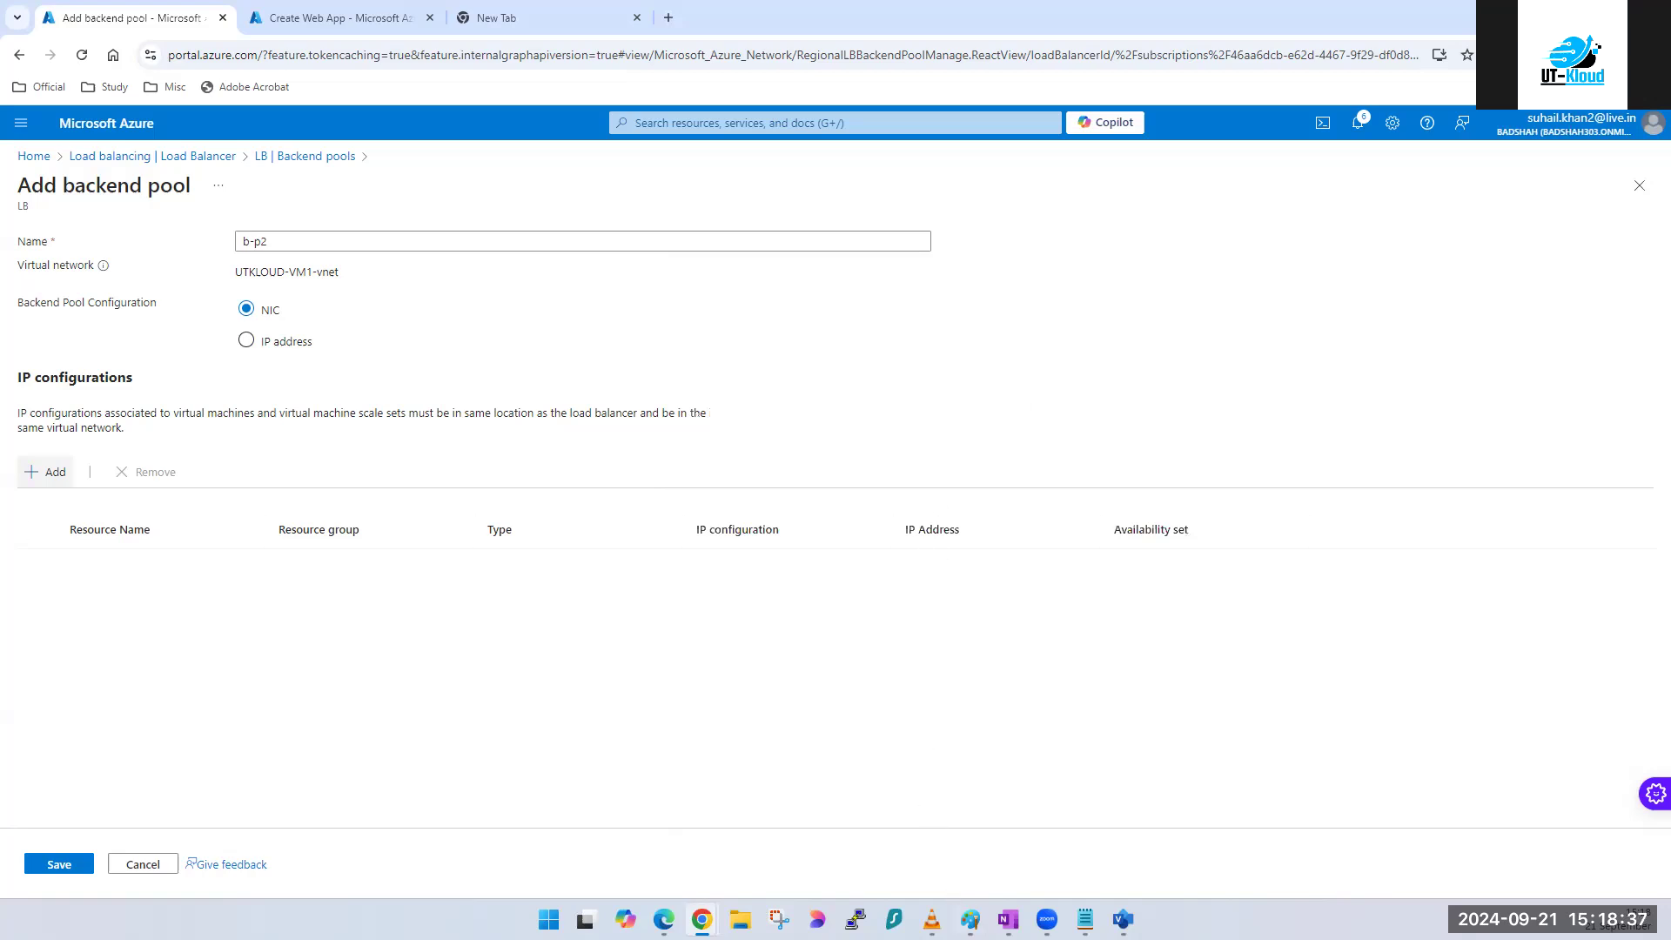
key("alt+Tab")
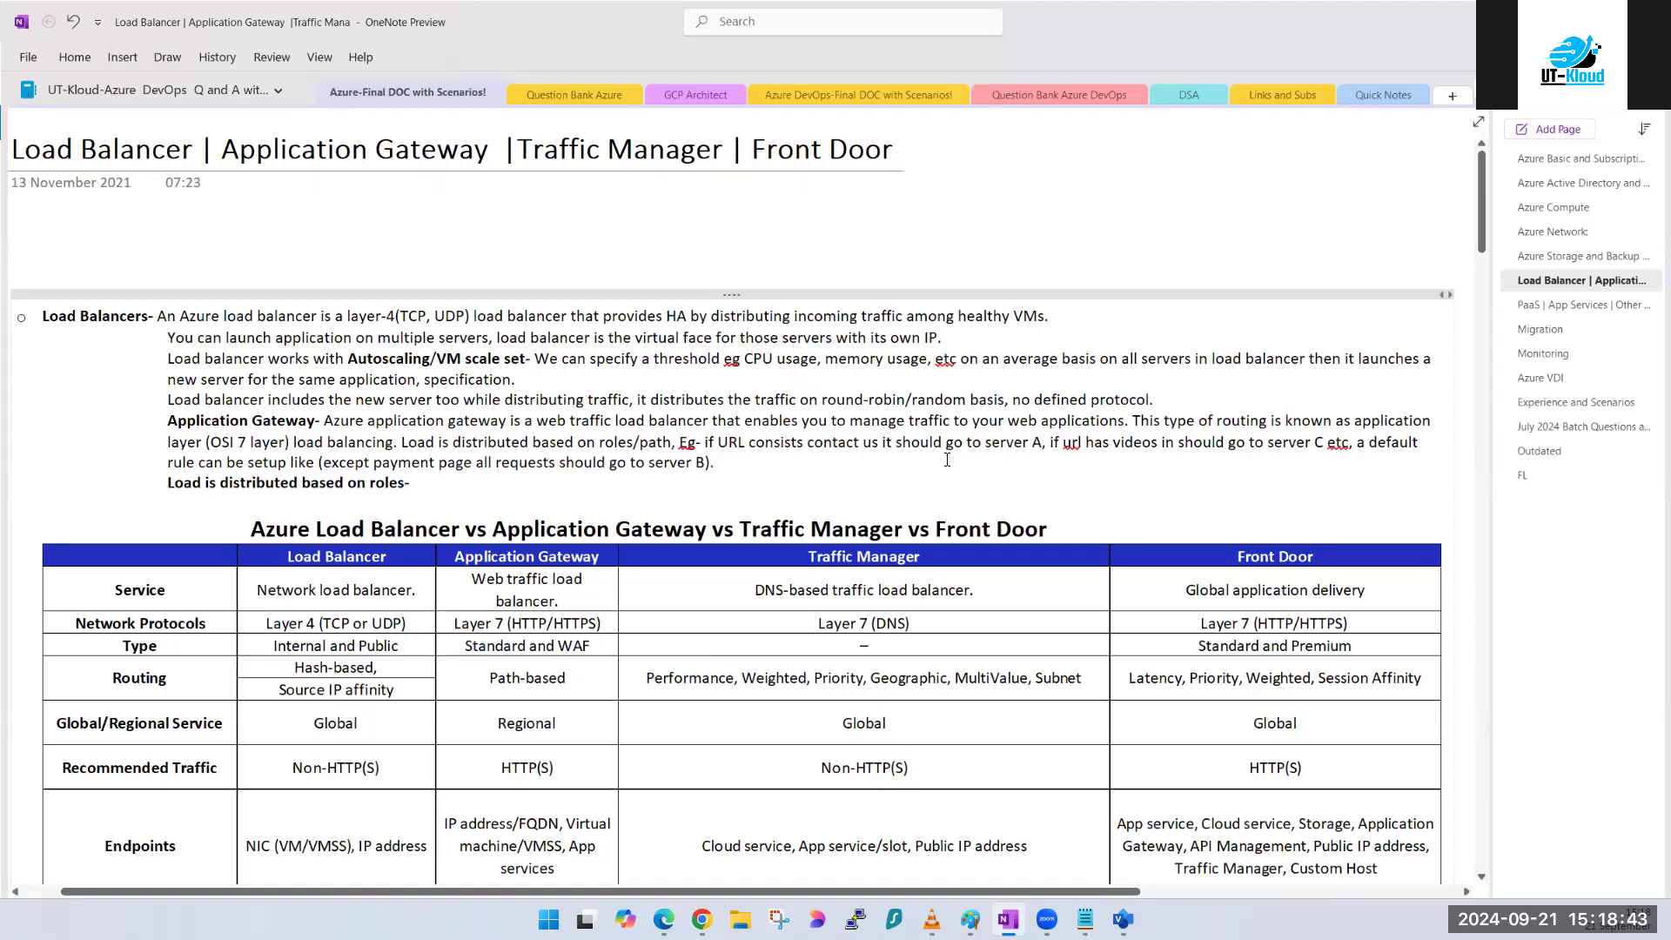
key("alt+Tab")
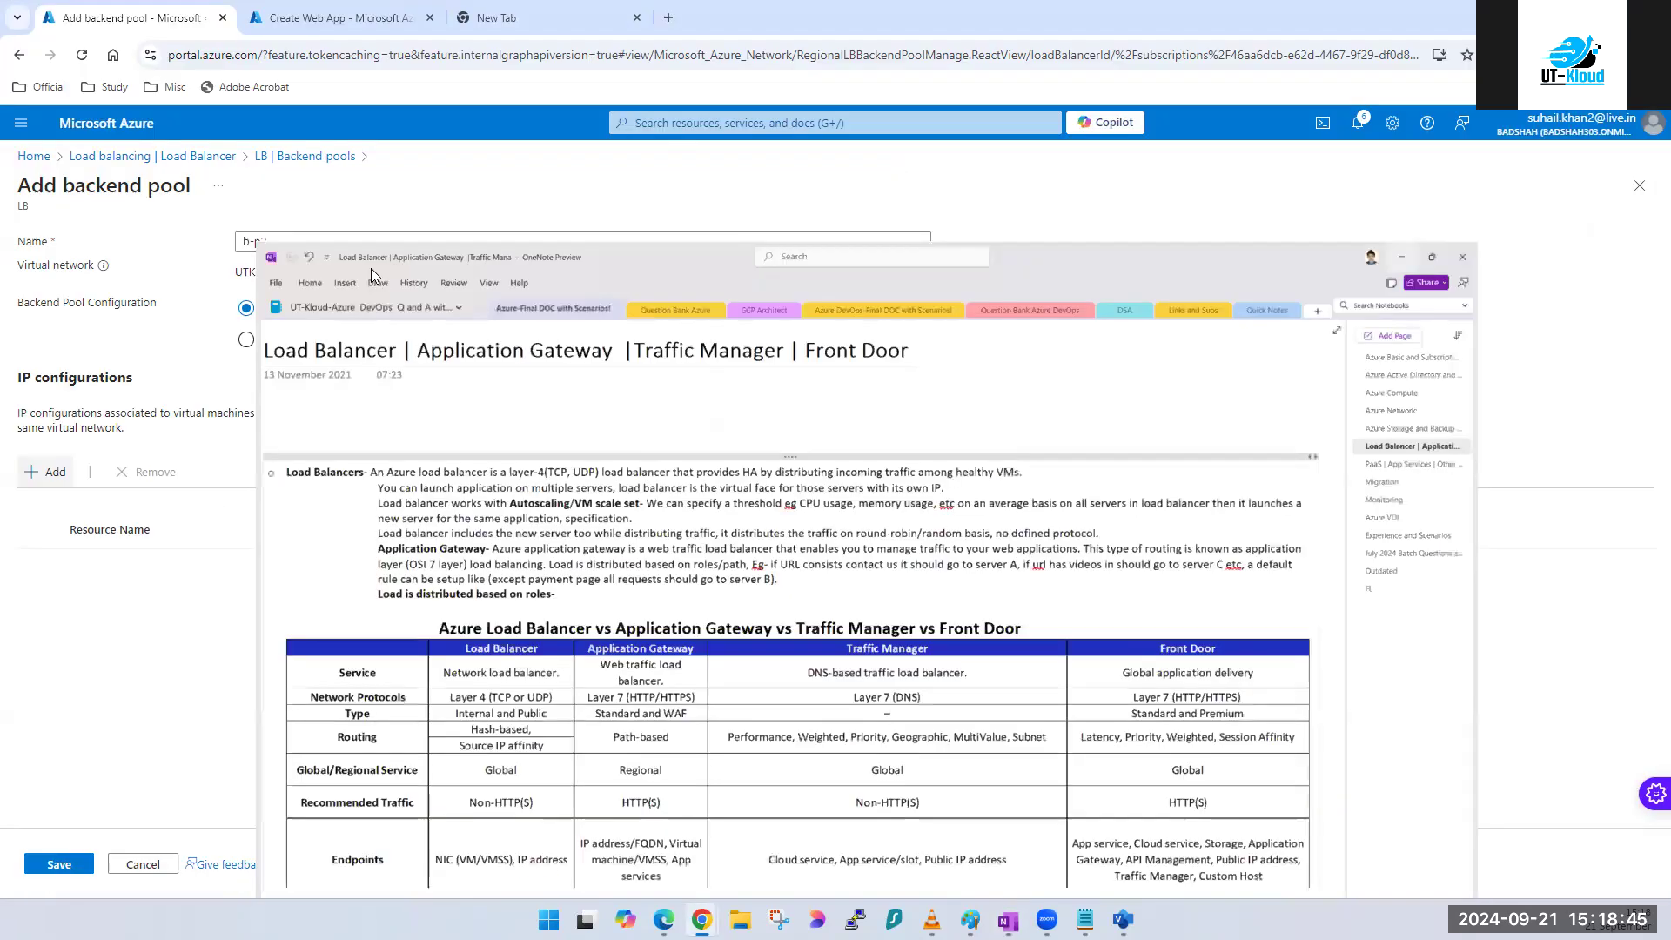
left_click(1640, 187)
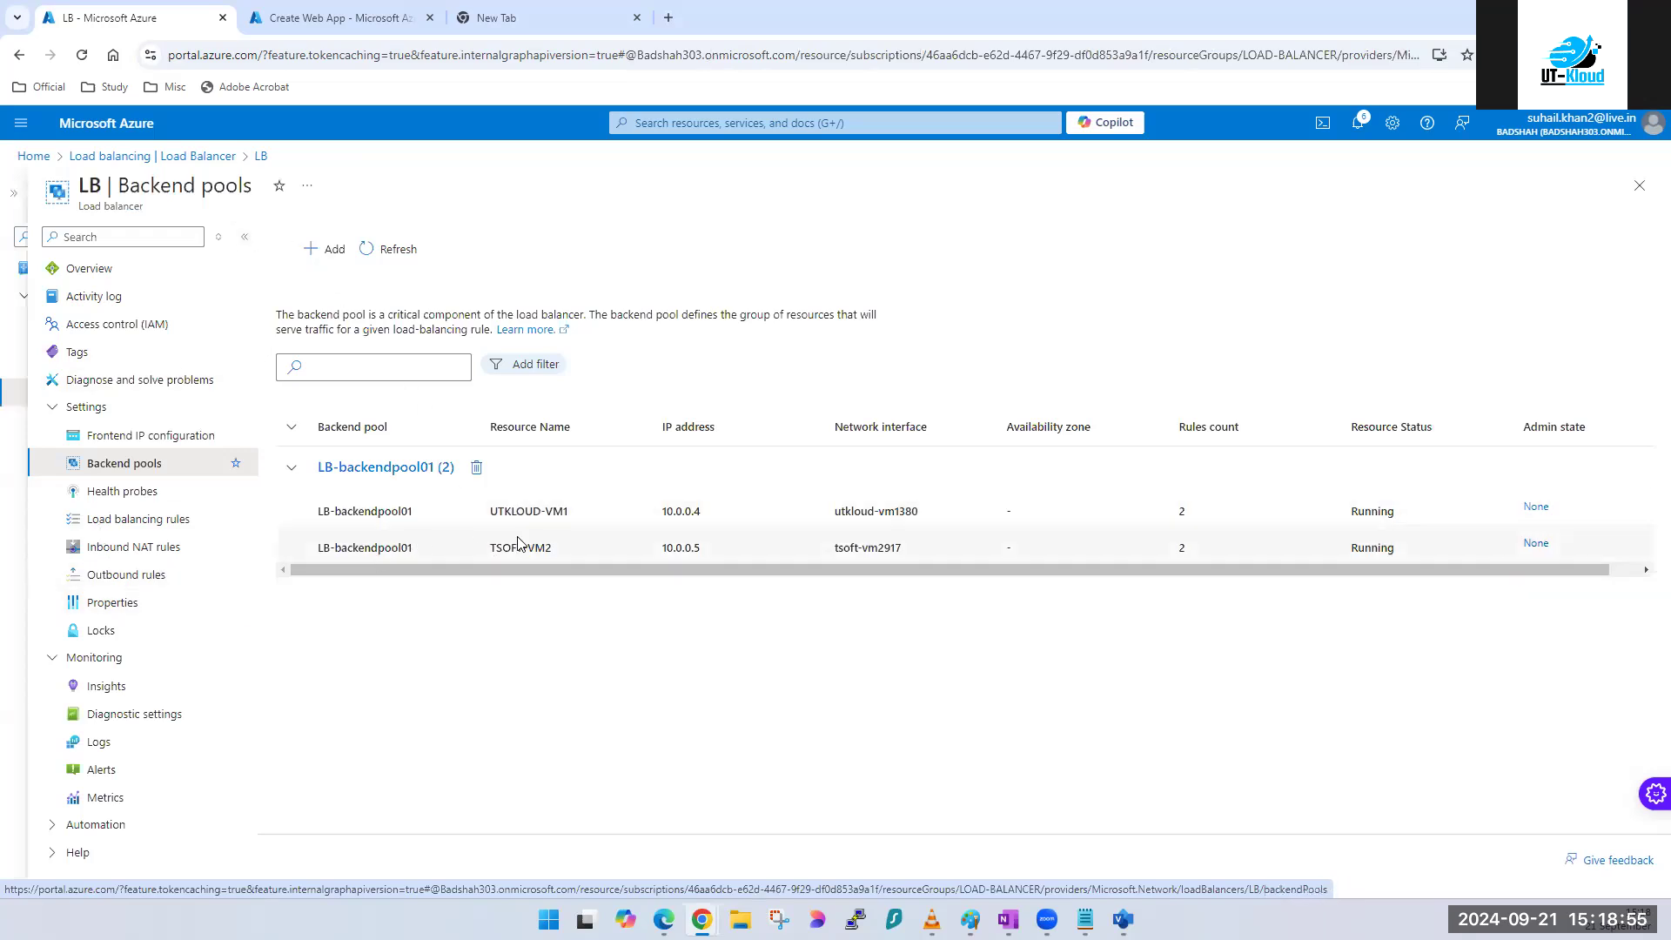
- Open a blank backend pool form for LB to examine its virtual network, and close it without saving
left_click(322, 251)
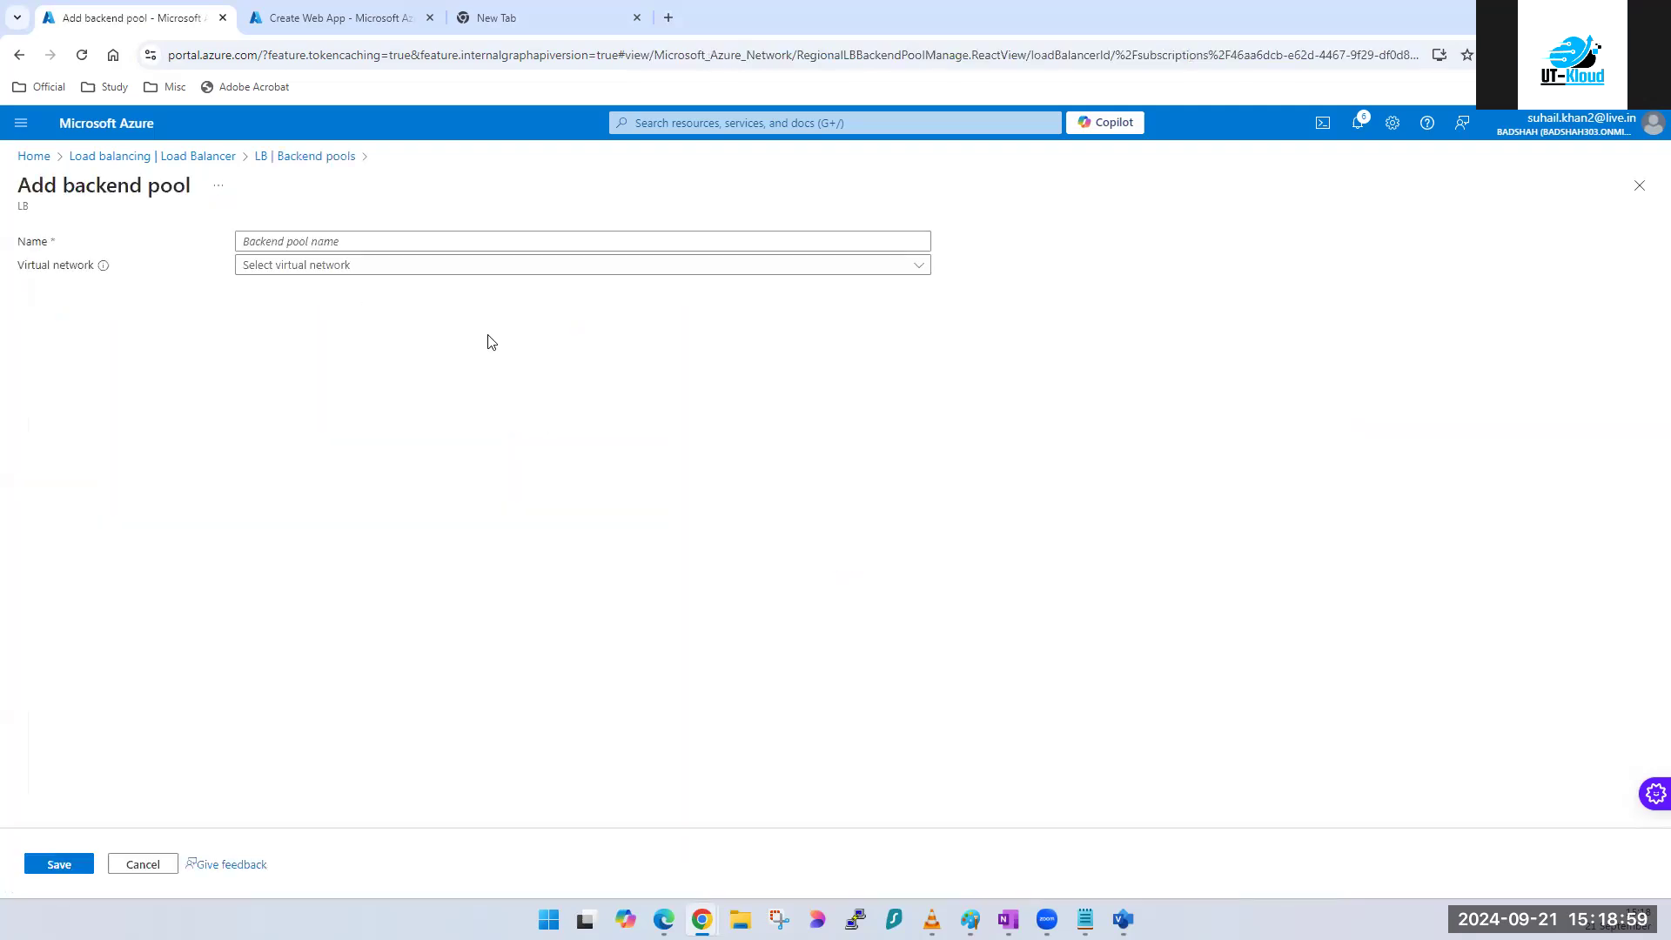
left_click(407, 241)
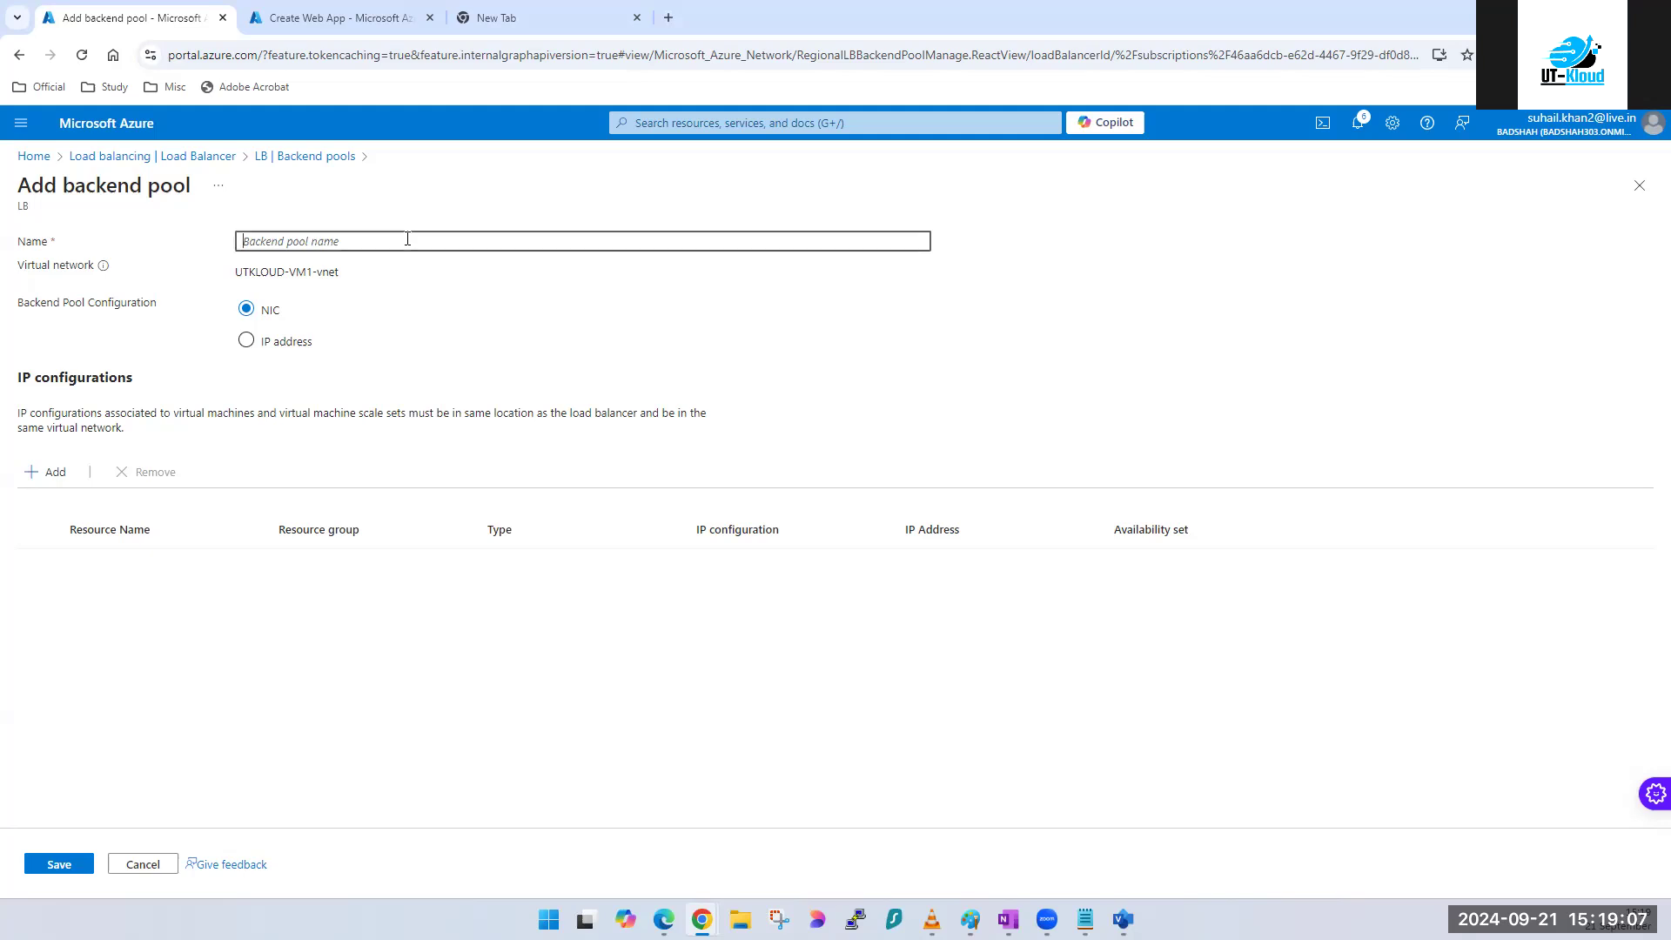
left_click(1639, 185)
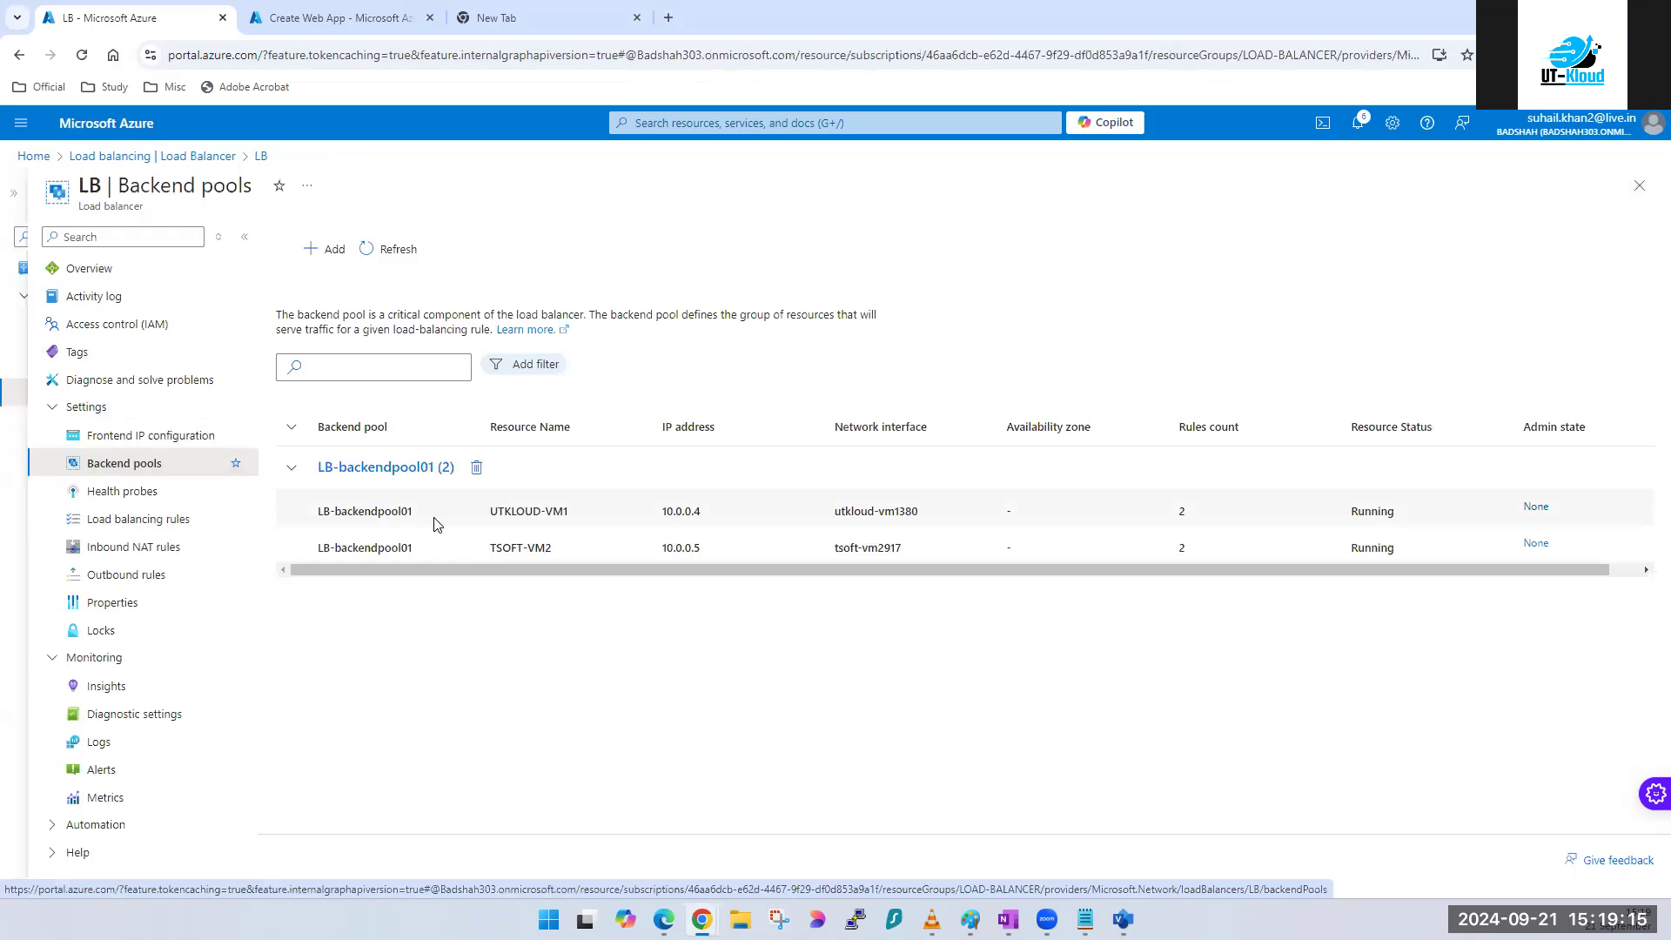
- Switch to the blank Notepad note and write "LB - East US vnet1" with "2 machnes east US vnet1" below it
mouse_move(1122, 919)
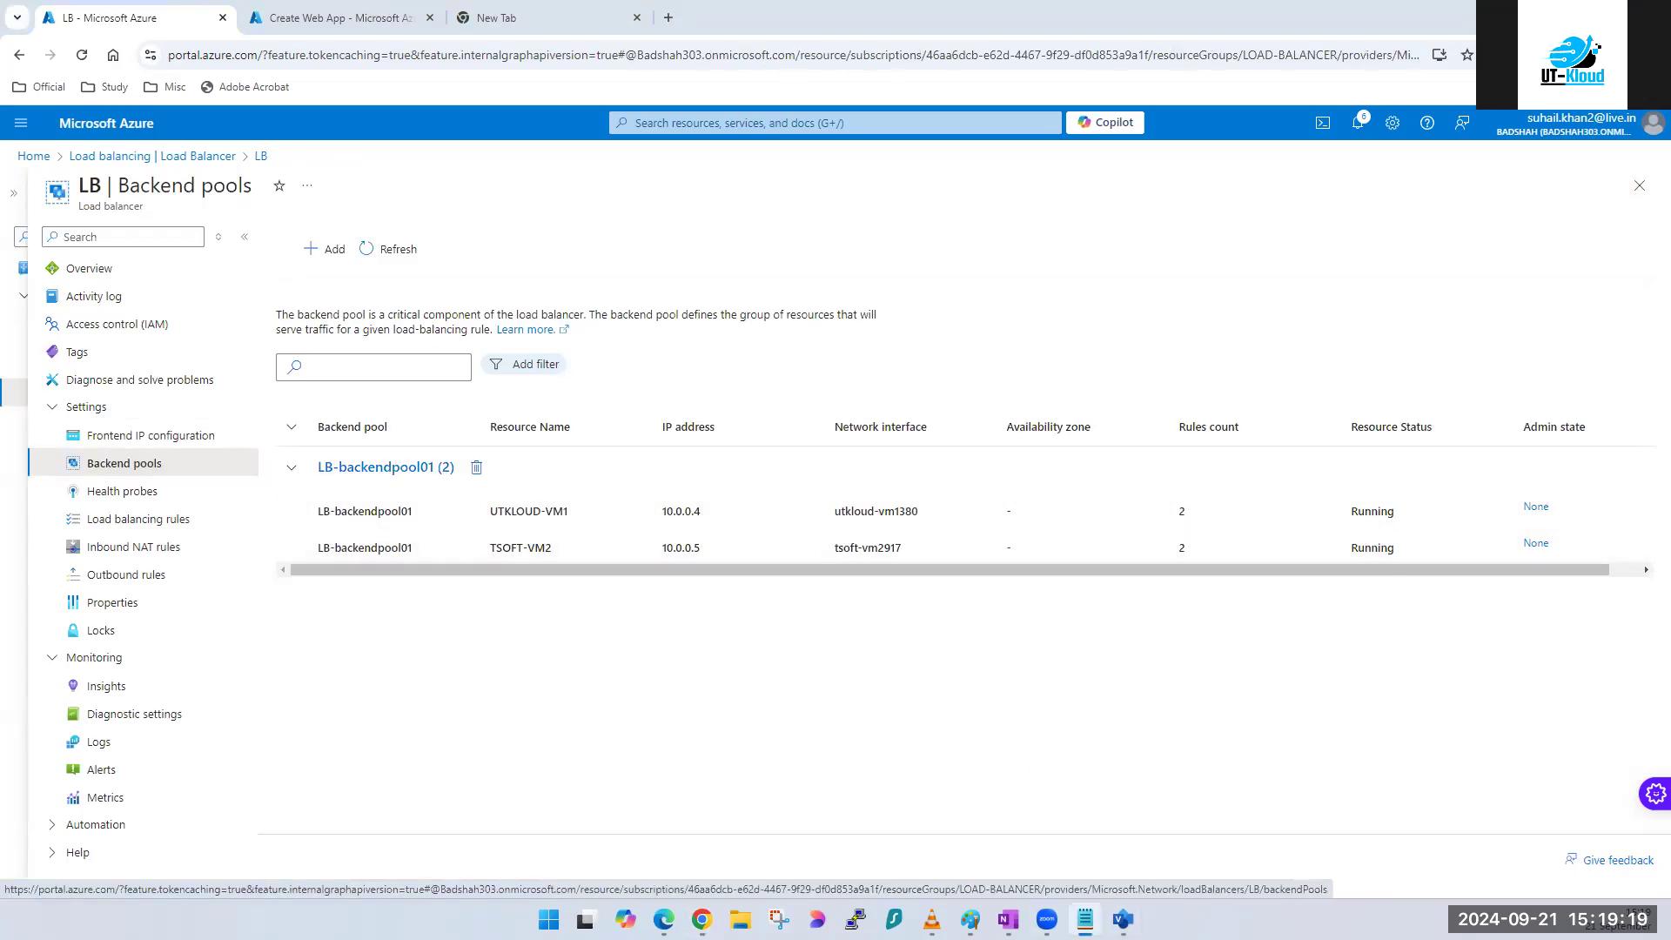
left_click(1084, 919)
left_click(1086, 348)
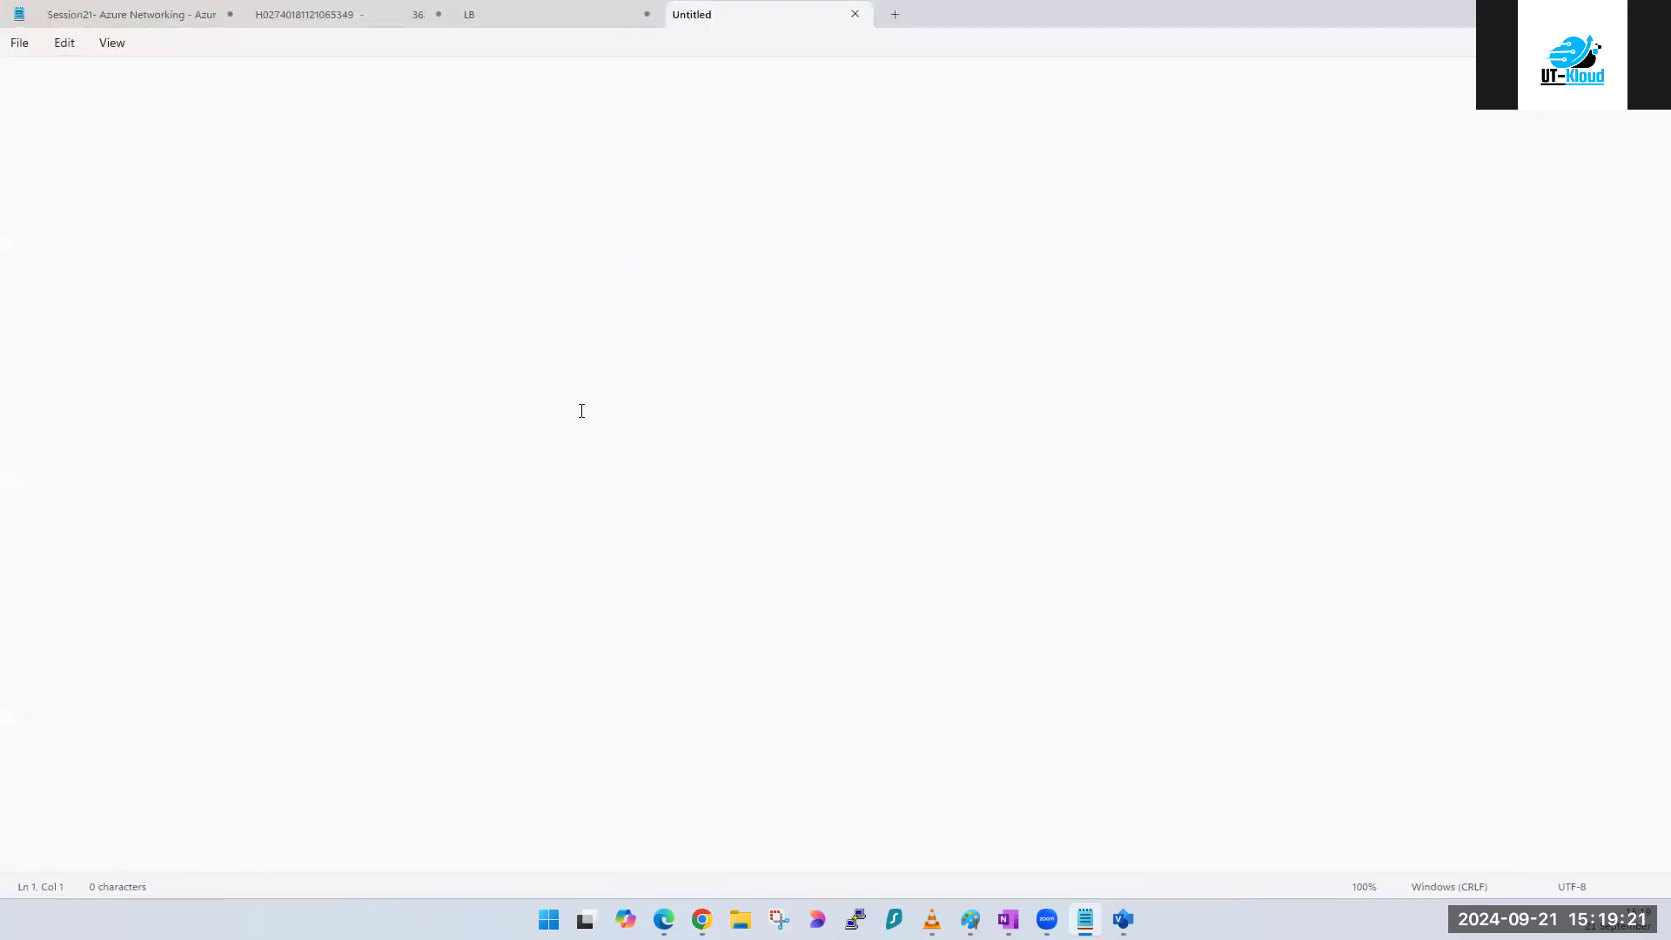
type("LB - East UD")
type("2 machnes ")
type("east US")
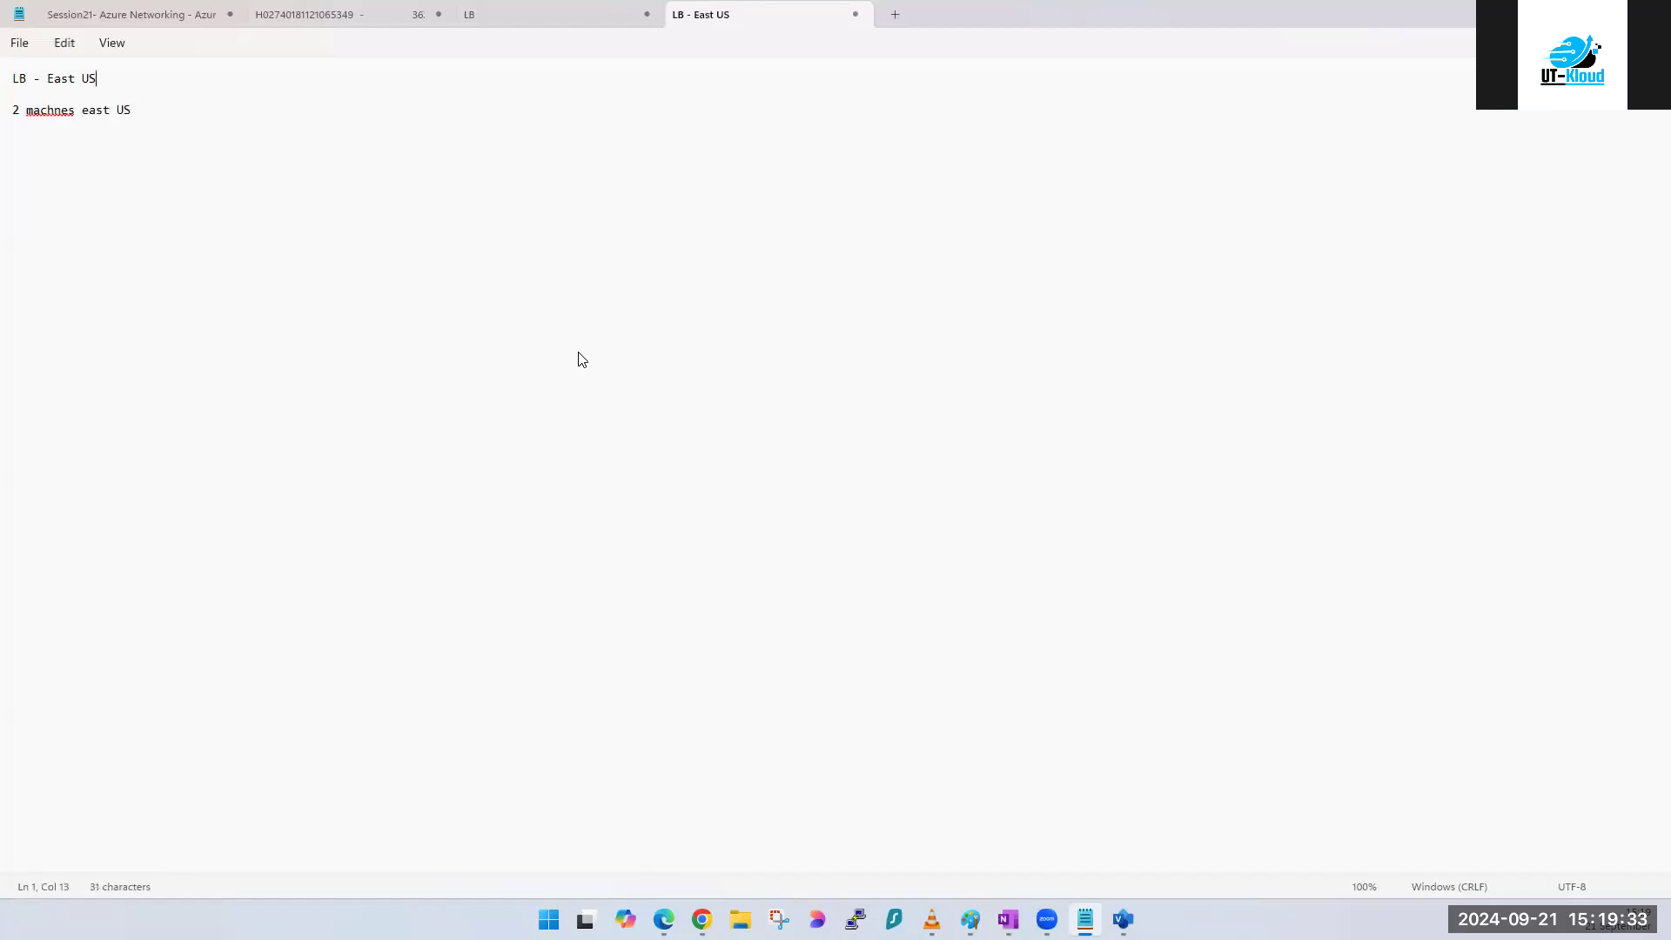
key("Left")
type("vnet1vnet1")
- Duplicate the "2 machnes east US vnet1" line directly below and change the copy's network to vnet2
key("ctrl+shift+Left")
key("ctrl+shift+Left")
key("ctrl+shift+Left")
key("ctrl+shift+Left")
key("ctrl+shift+Left")
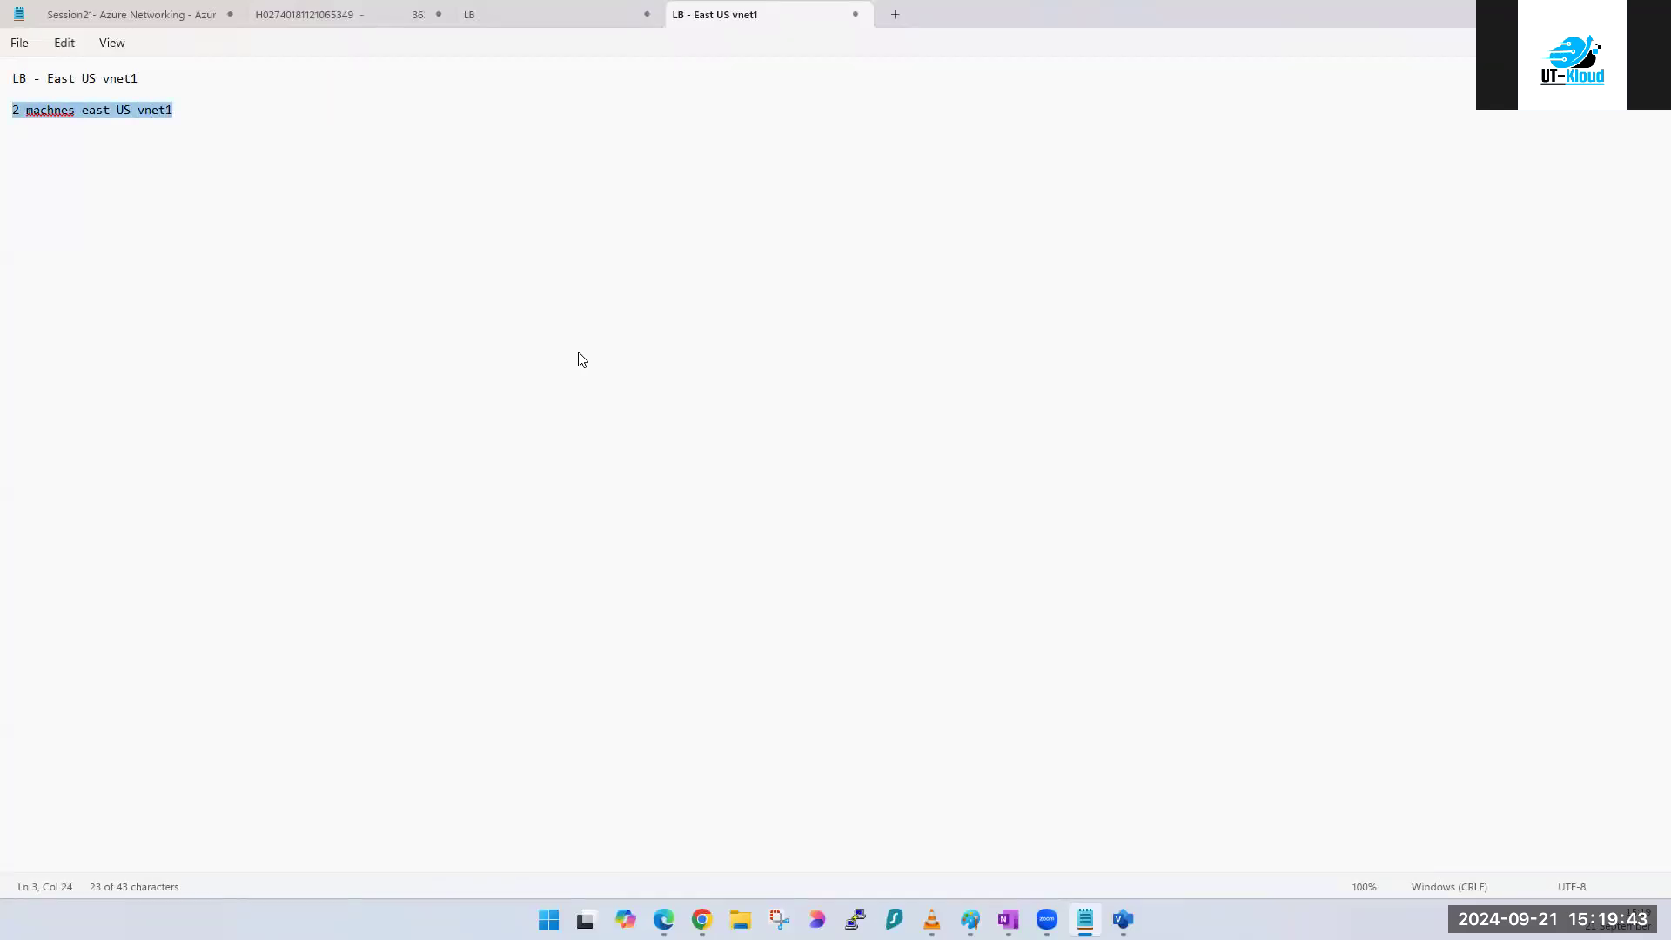
key("ctrl+c")
key("End")
key("Return")
key("ctrl+v")
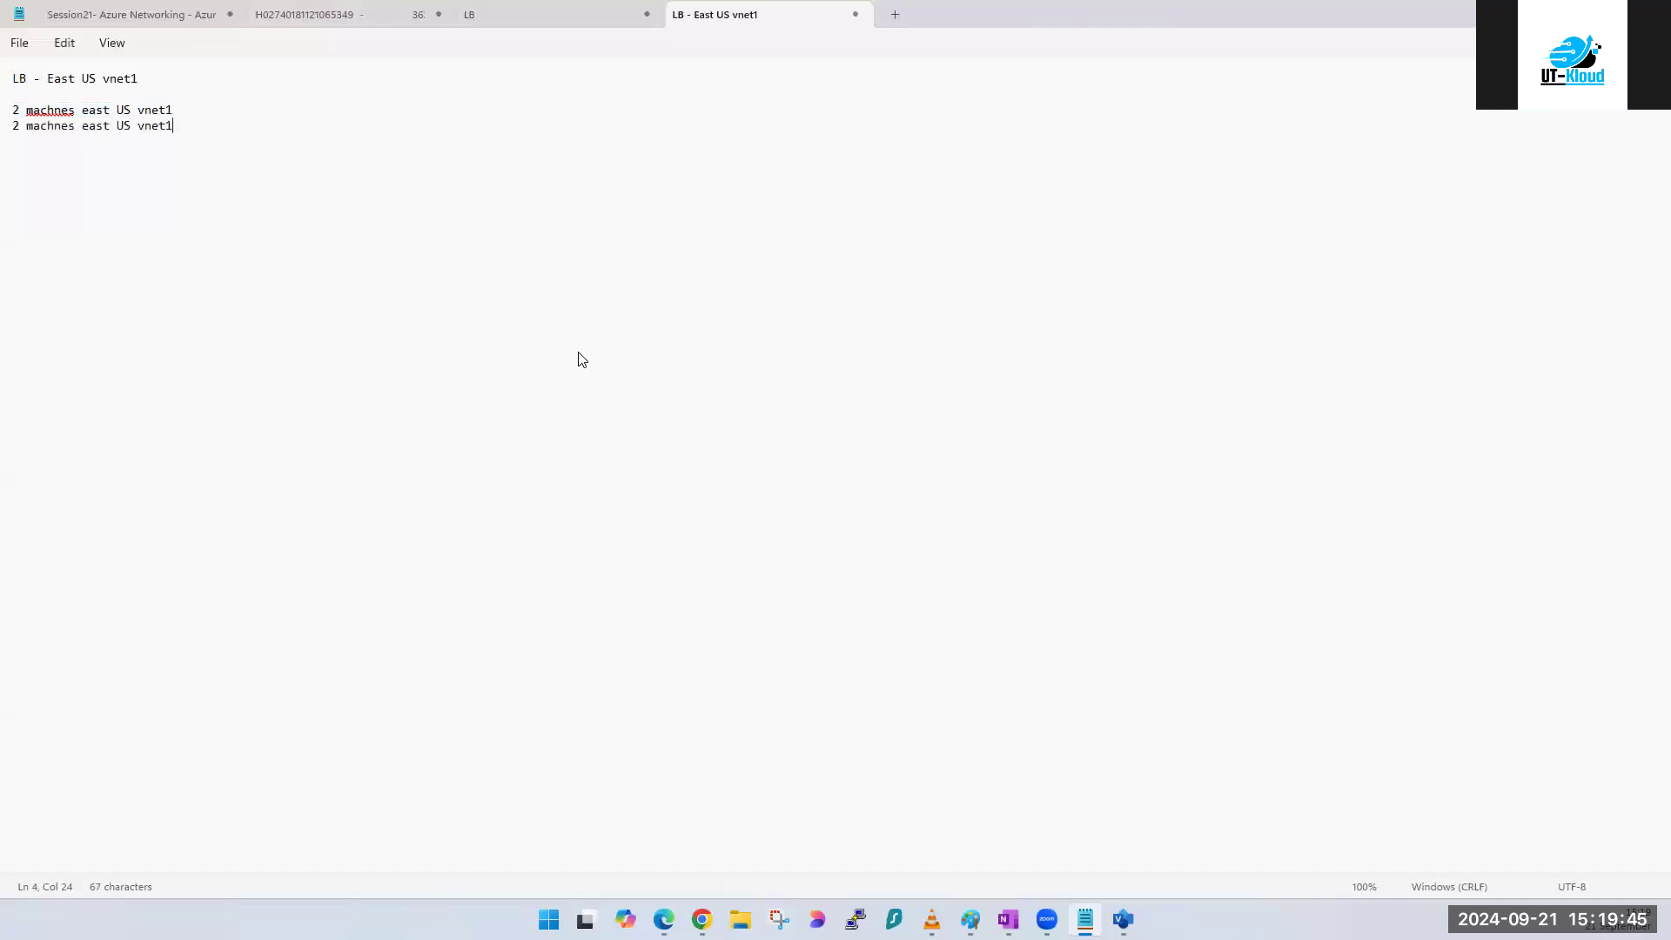
key("BackSpace")
type("2")
- Add a third copy of the machines line below and change it to "2 machnes east2 US vnet3"
key("Return")
key("ctrl+v")
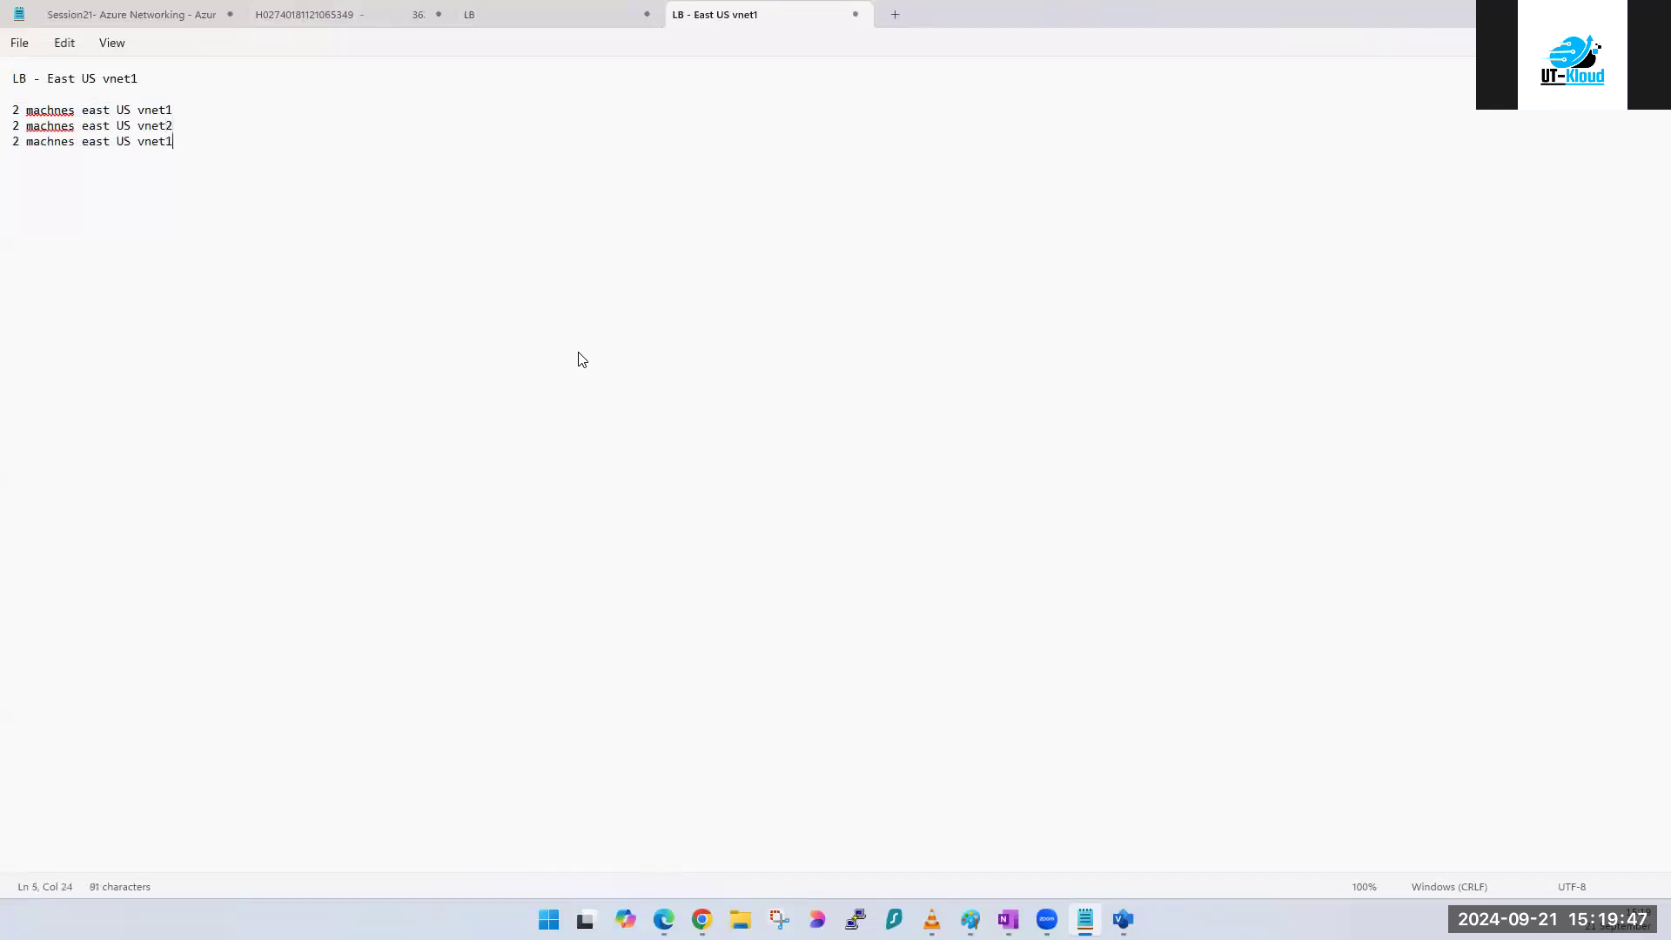
key("BackSpace")
type("3")
key("ctrl+Left")
key("ctrl+Left")
type("2")
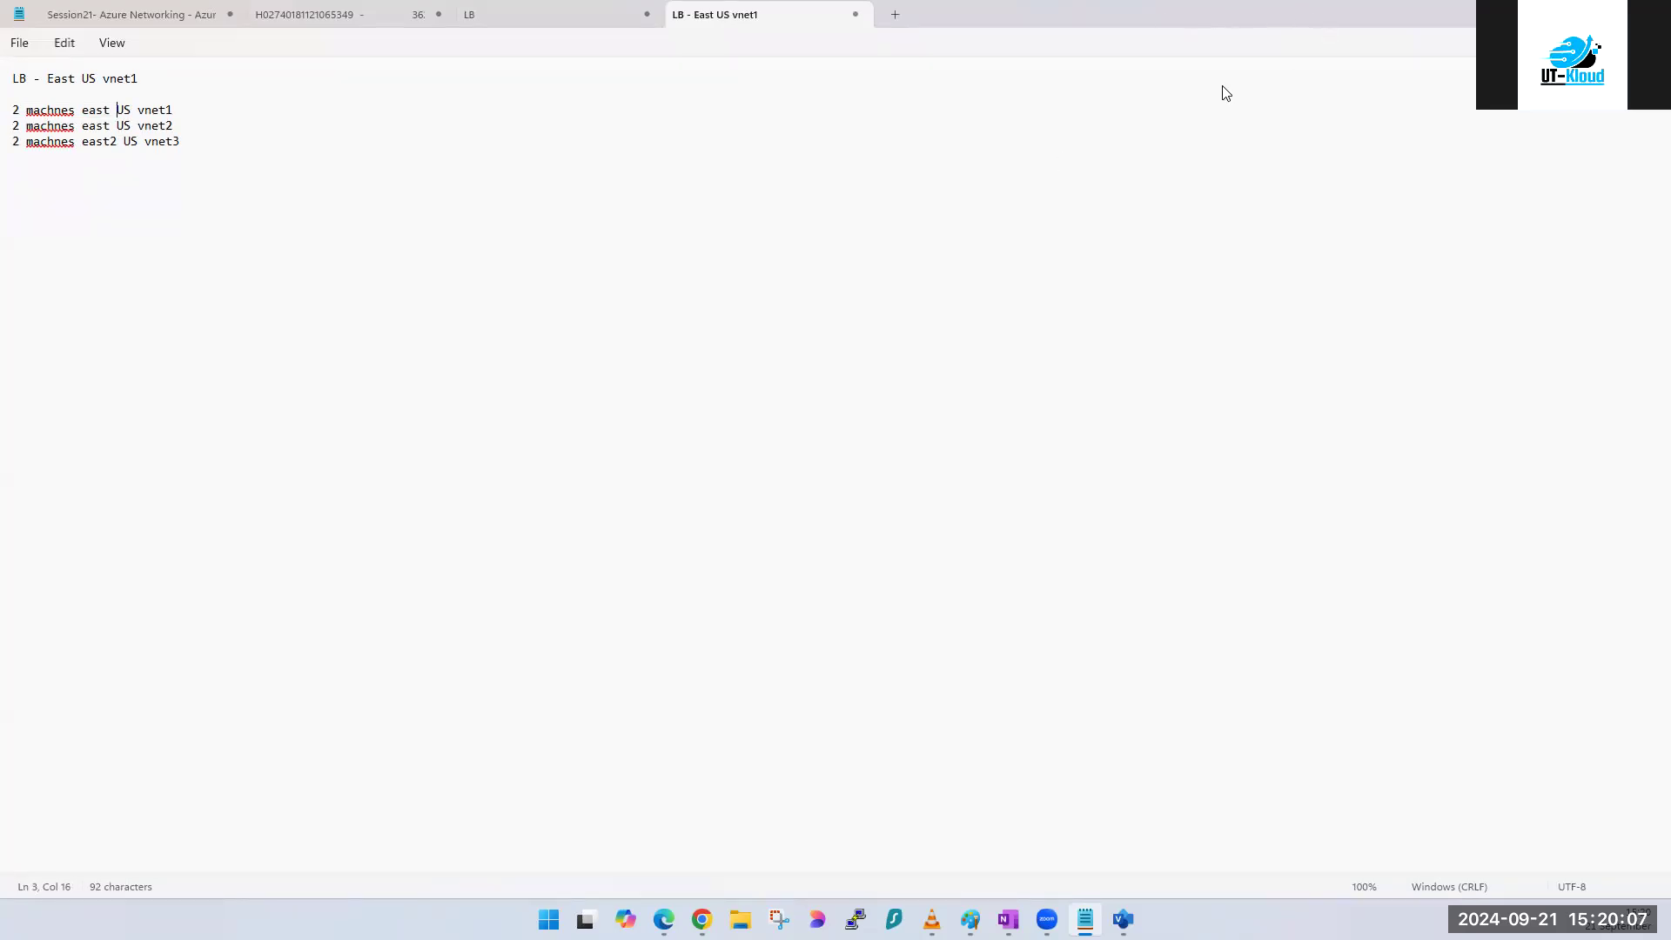
- Restore the note to a smaller window over the LB backend pools page and highlight its vnet2 line
left_click(1590, 14)
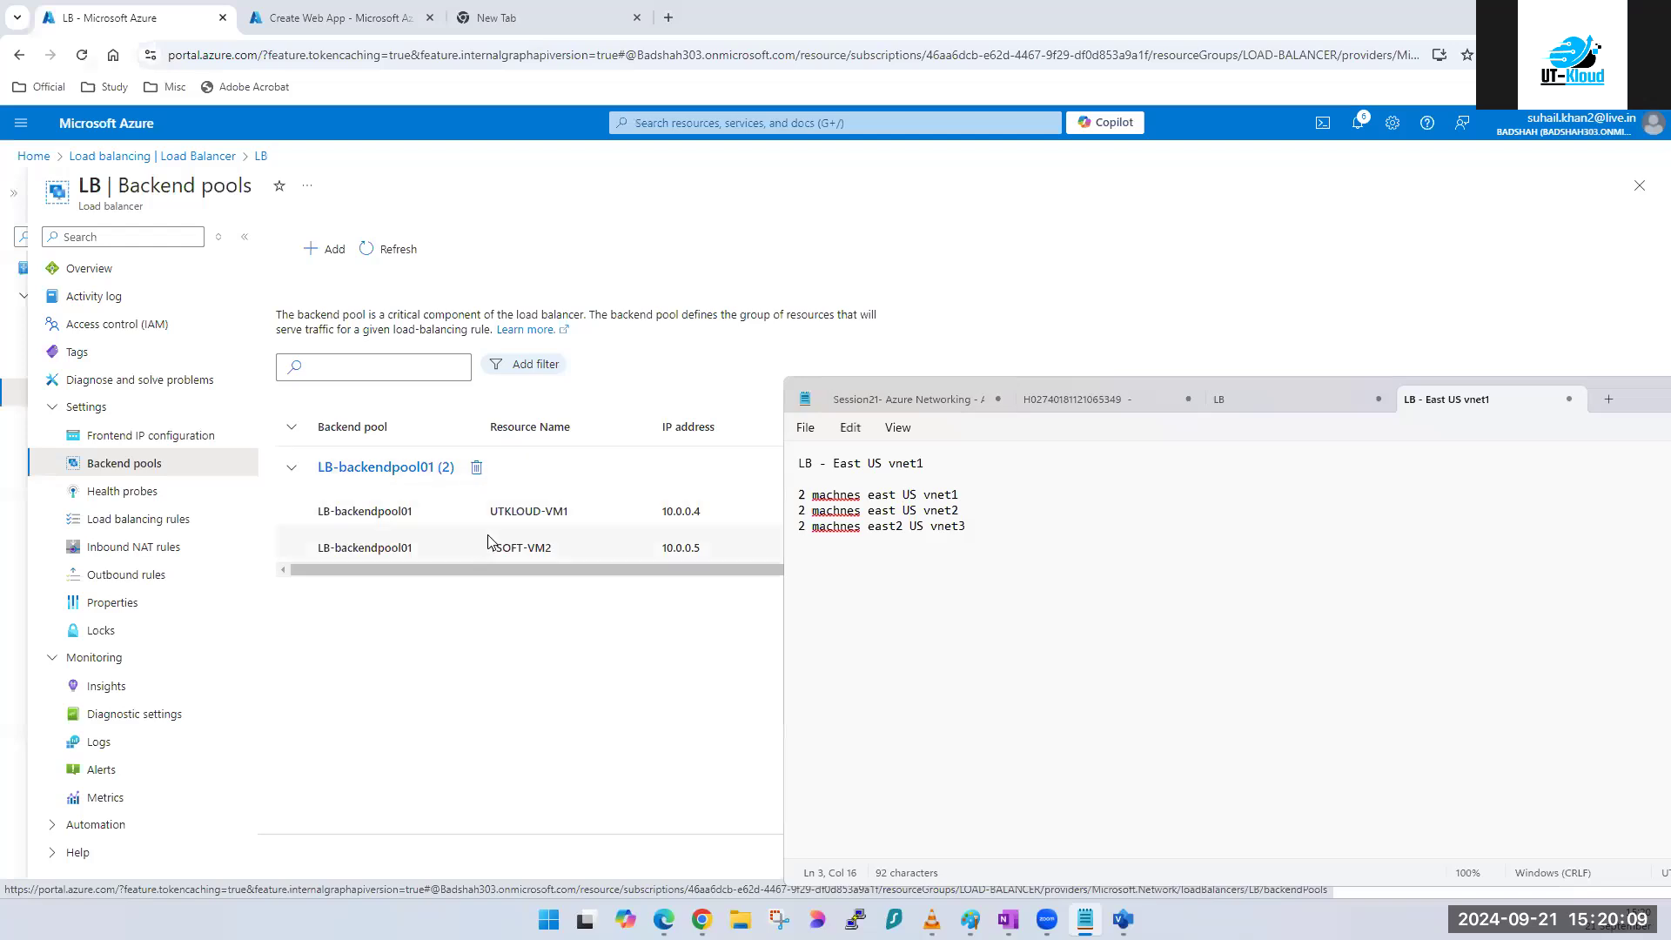
left_click(961, 515)
left_click_drag(961, 515, 759, 537)
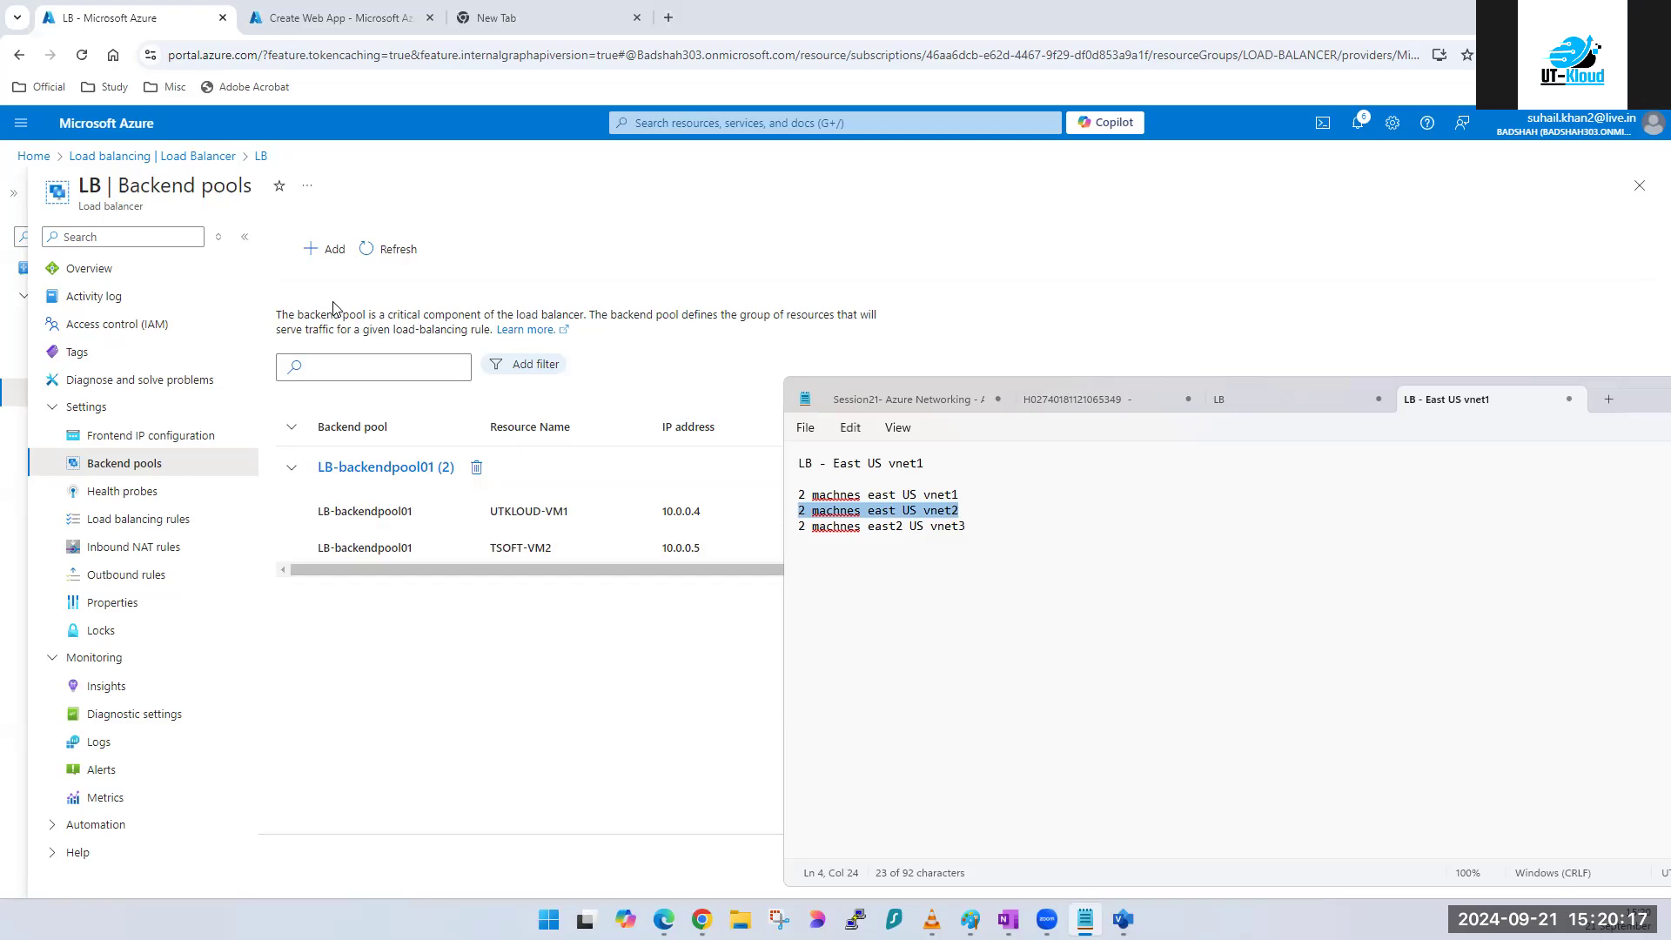
- Start a new backend pool named lb-bp2 for LB and open the list of IP configurations to add
left_click(330, 252)
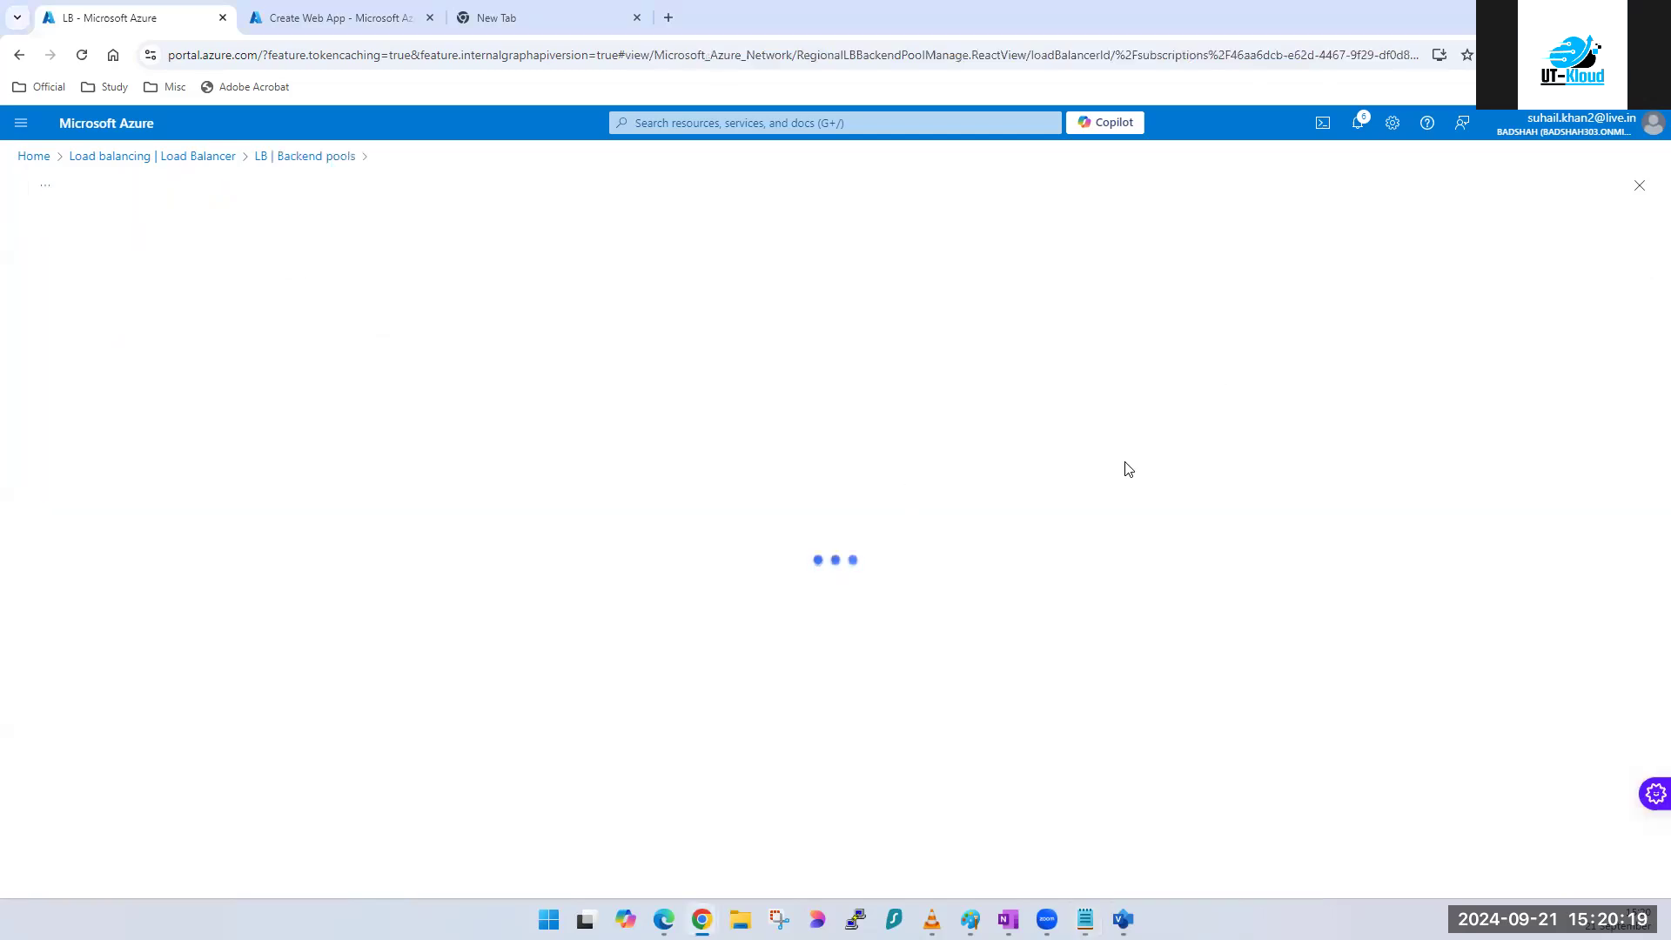
left_click(511, 244)
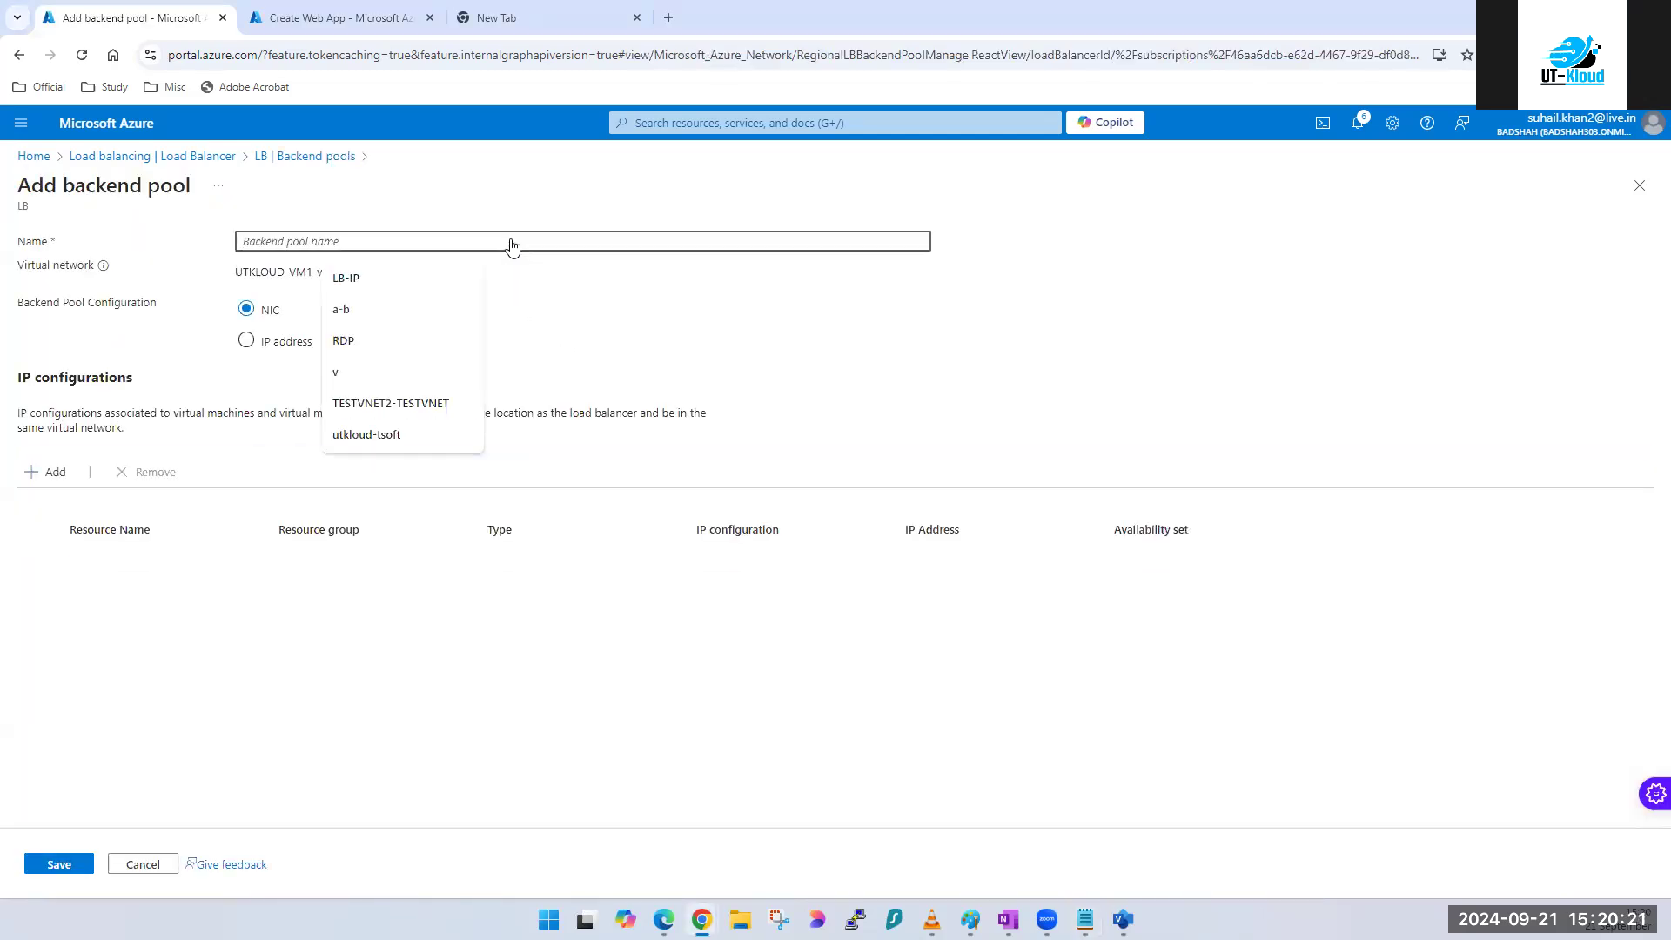
type("lb")
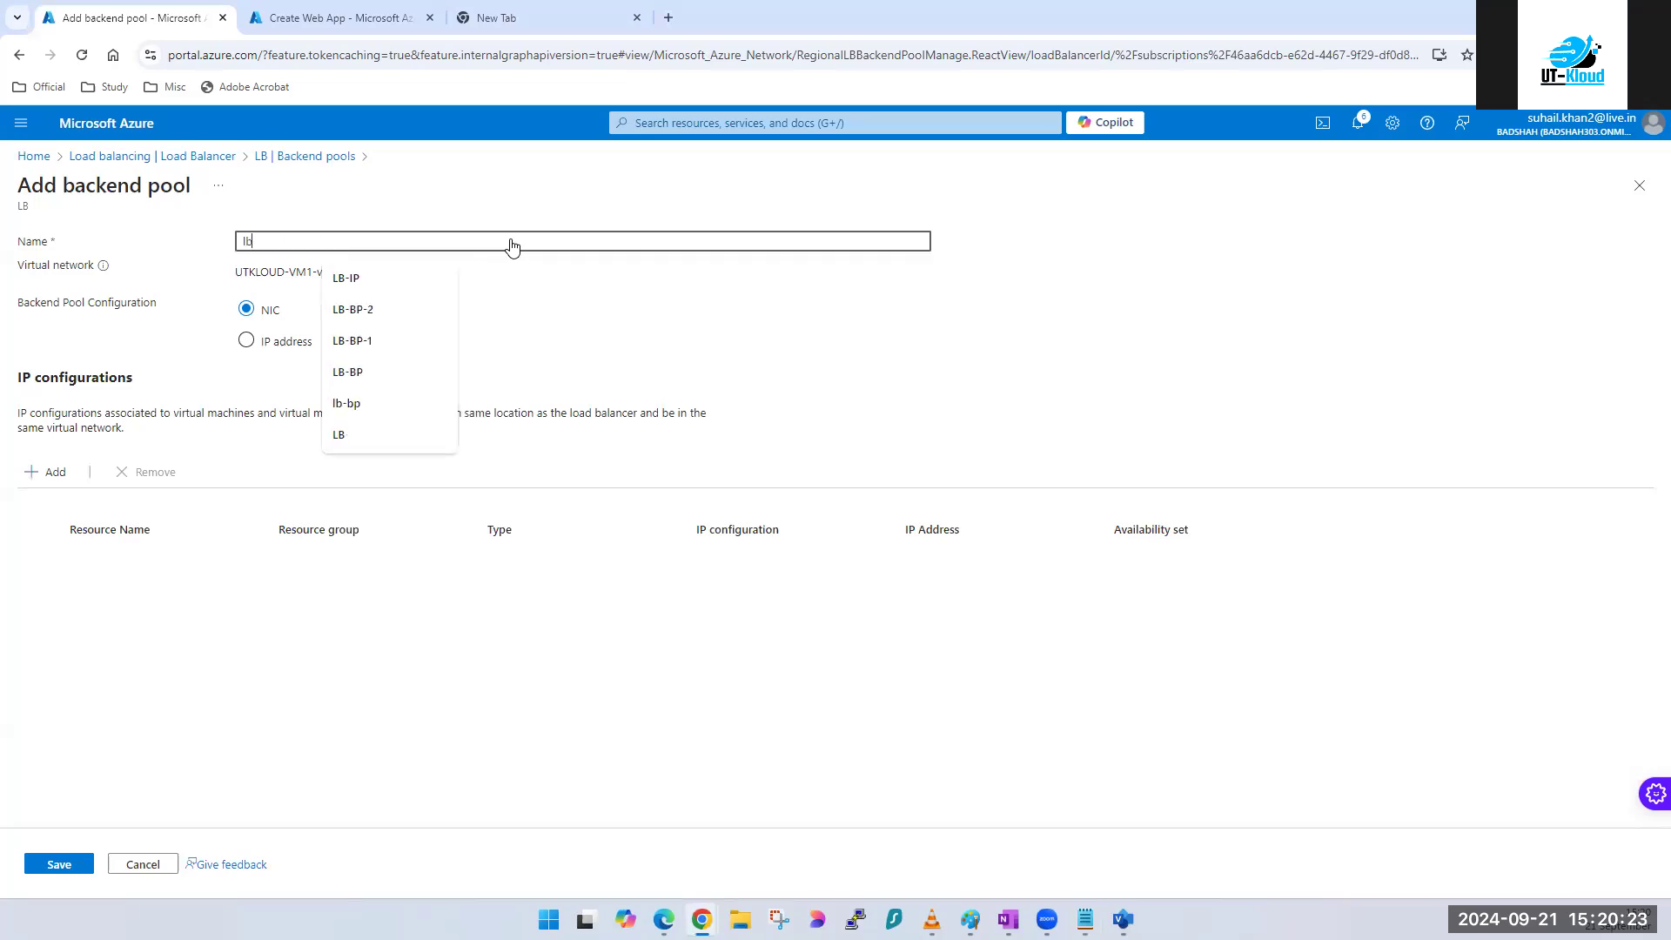
type("-bp2")
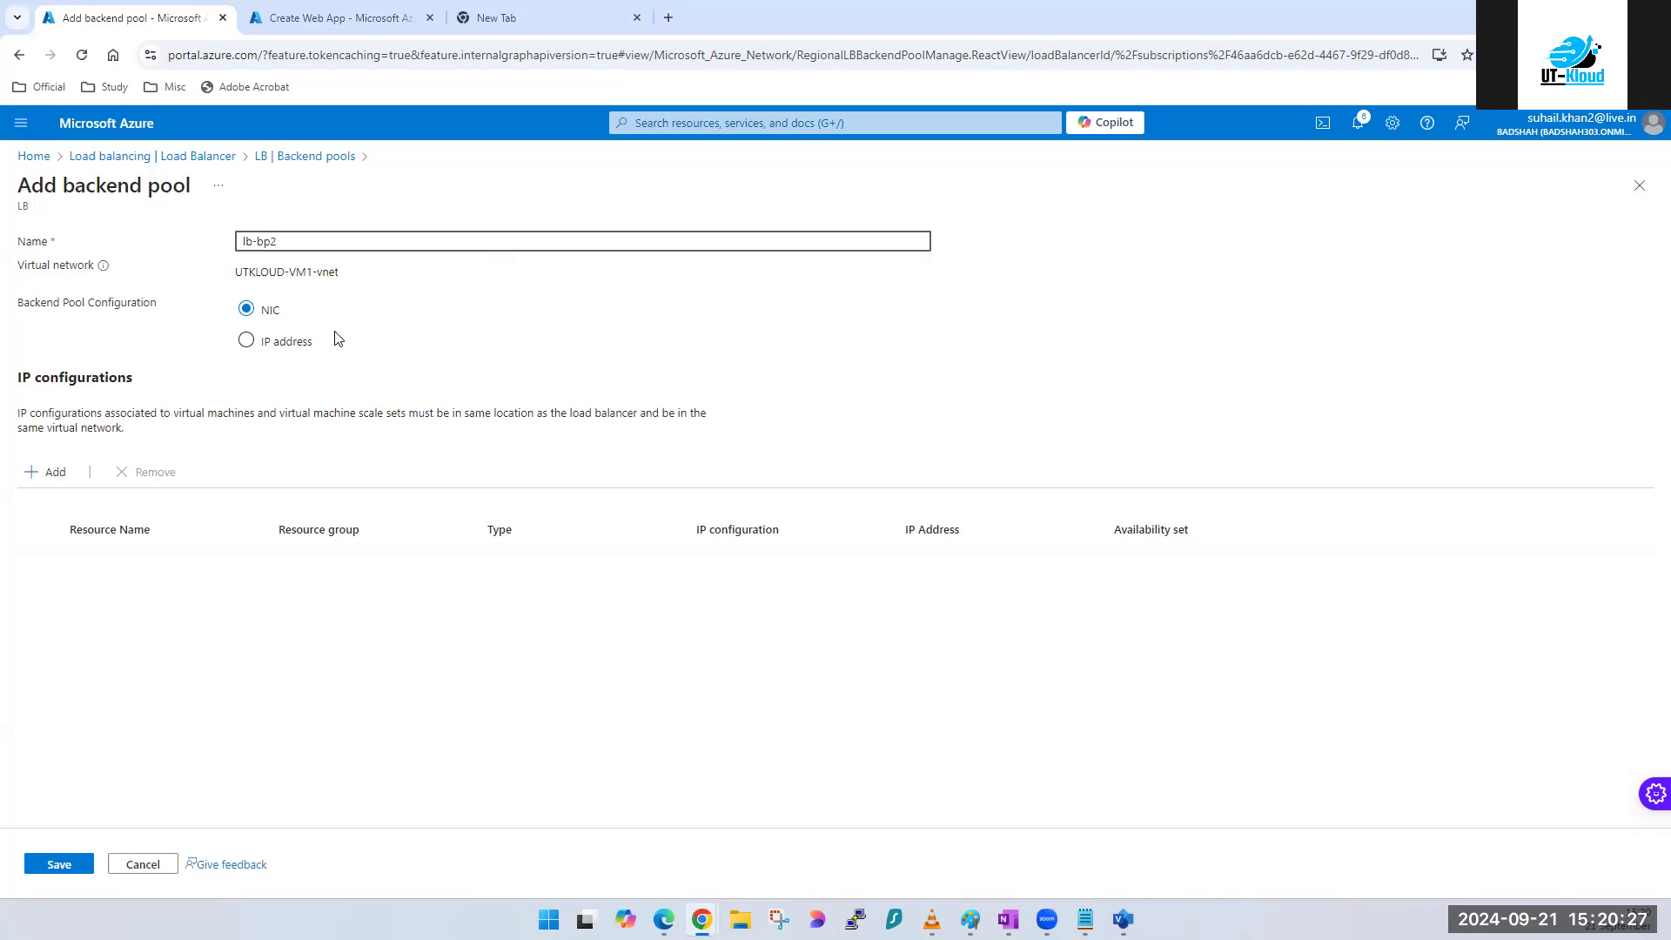
left_click(35, 477)
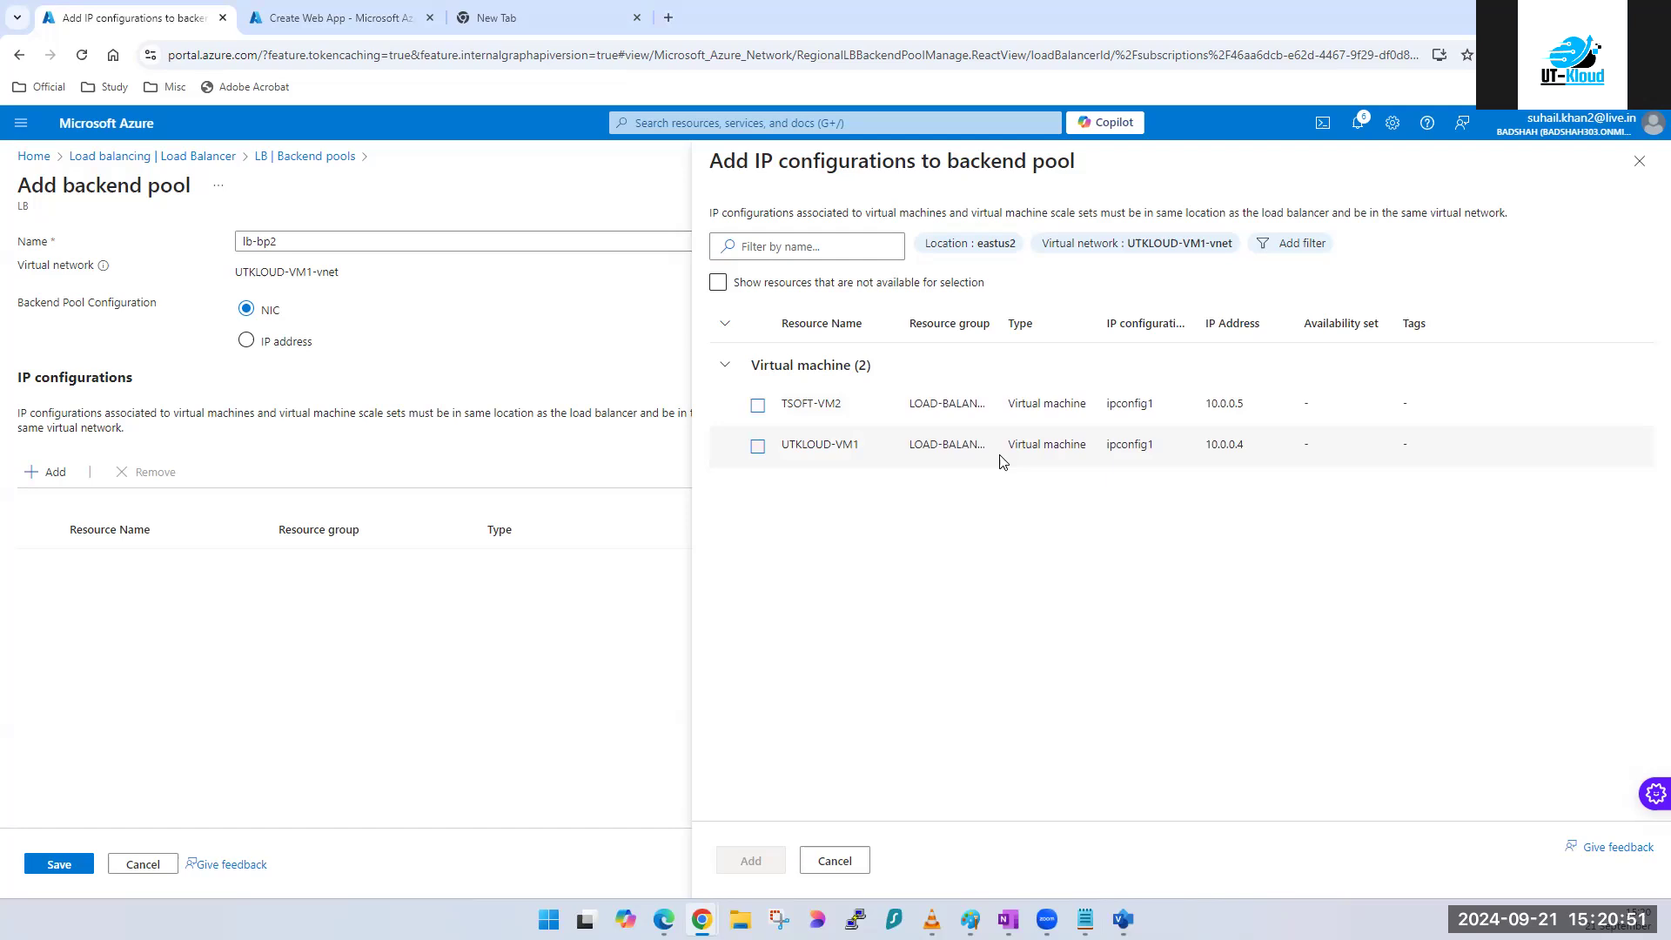
- Open the virtual machines list in a duplicated Azure tab and examine the locations of TSOFT-VM2 and UTKLOUD-VM1
right_click(353, 19)
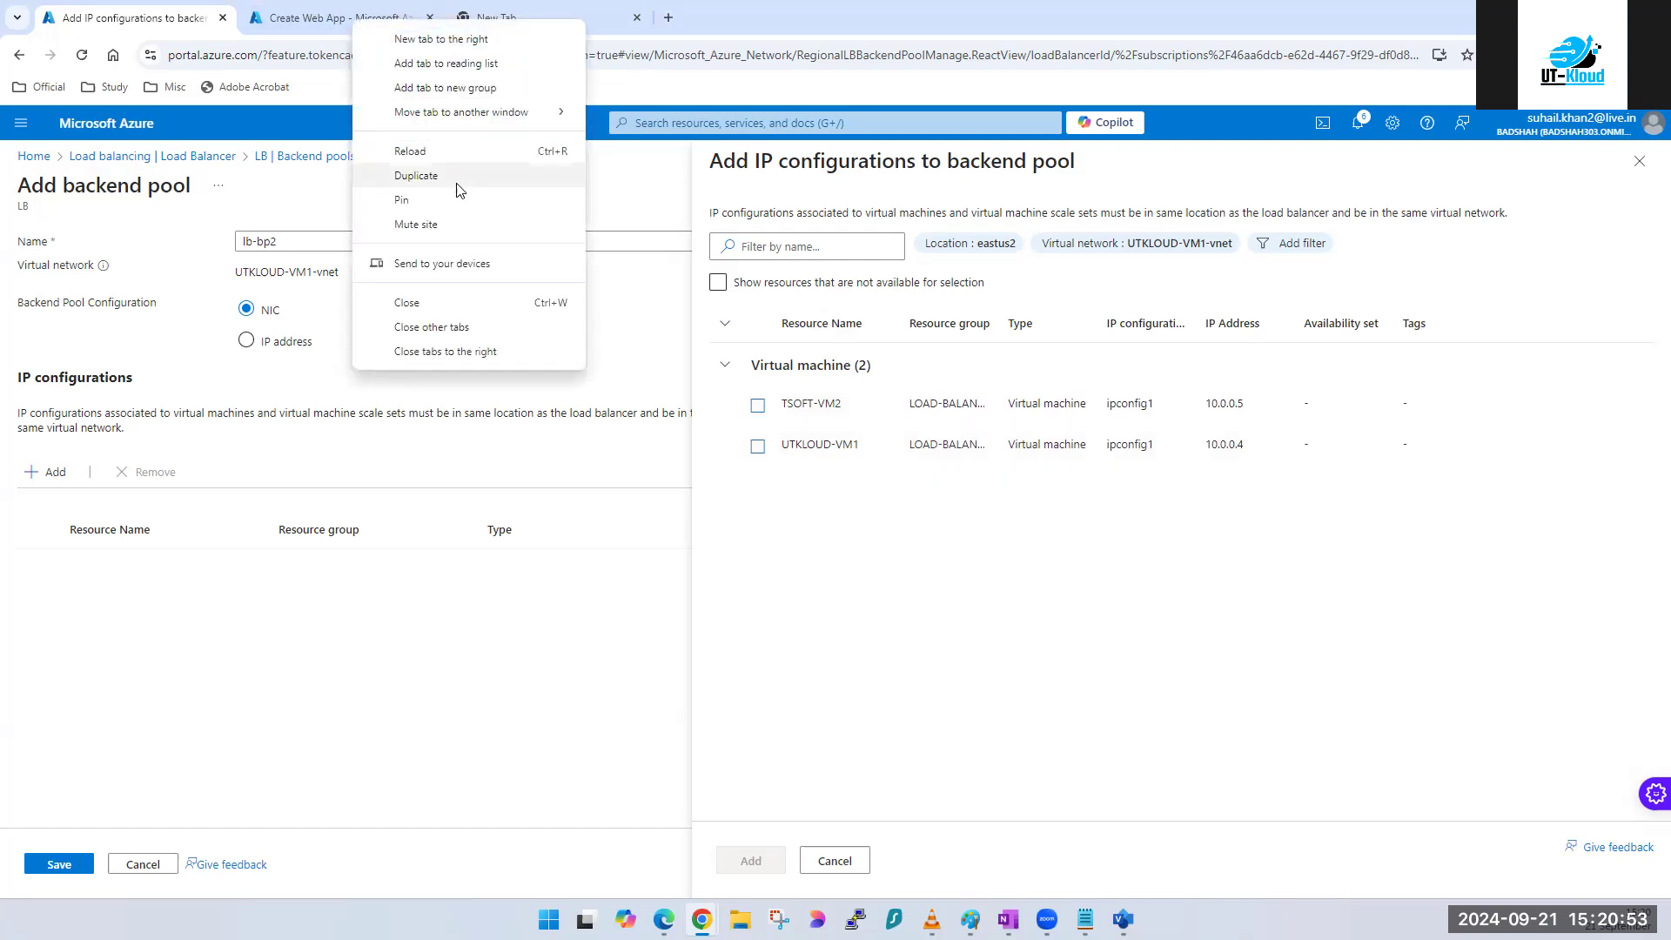
left_click(416, 176)
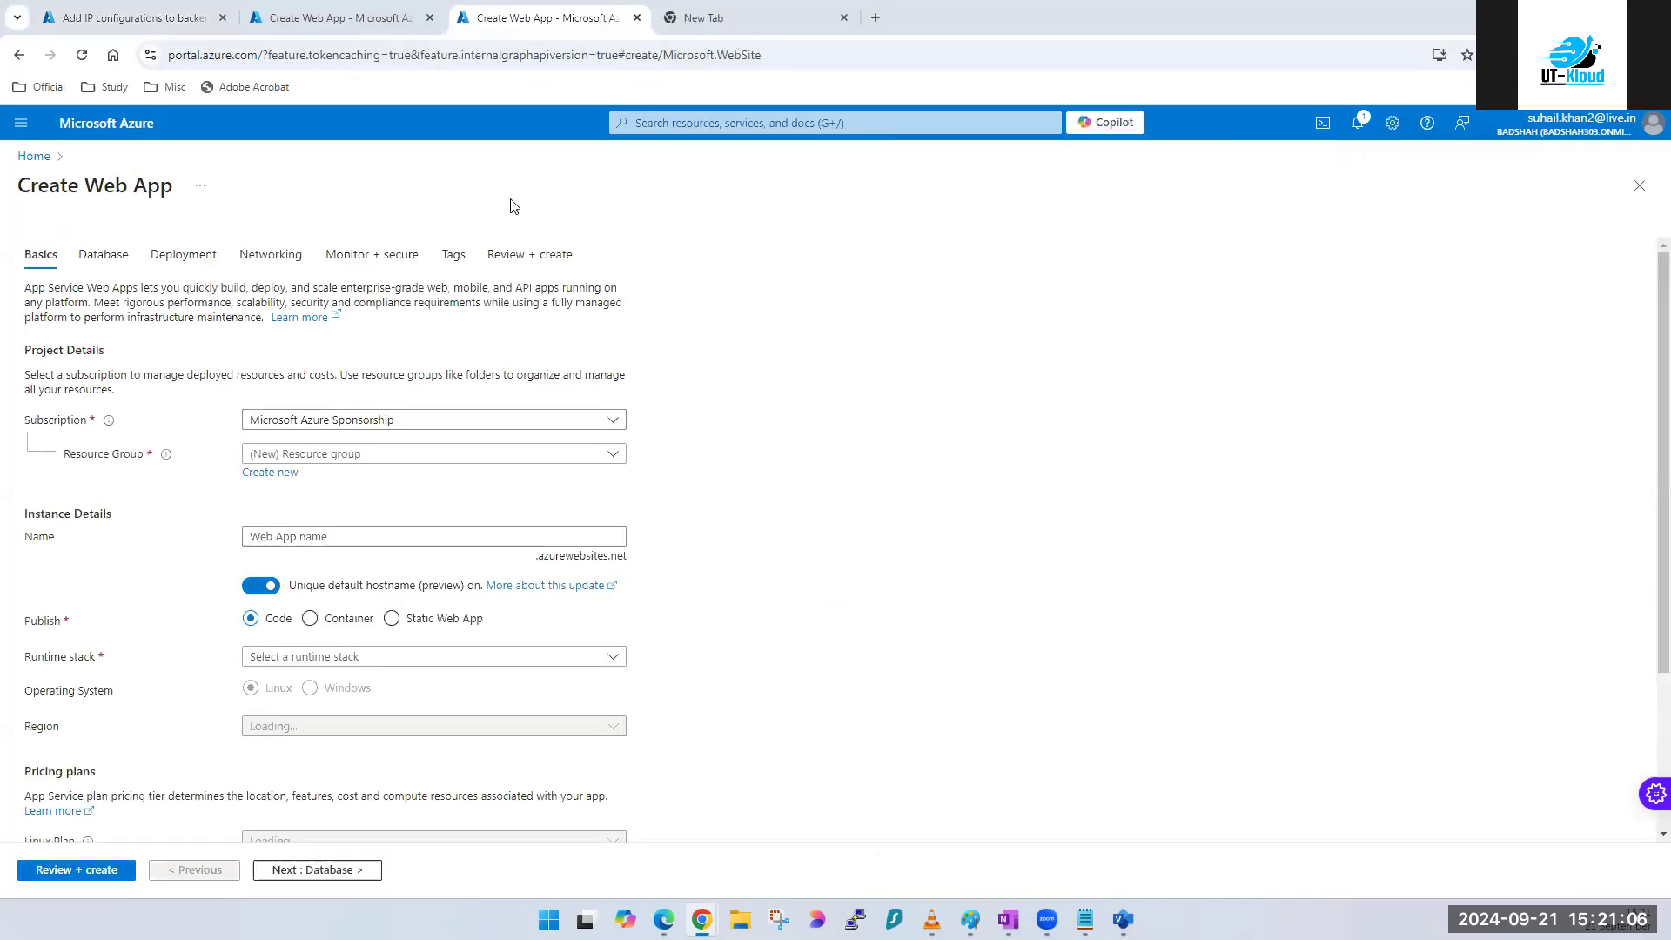
left_click(722, 123)
left_click(849, 392)
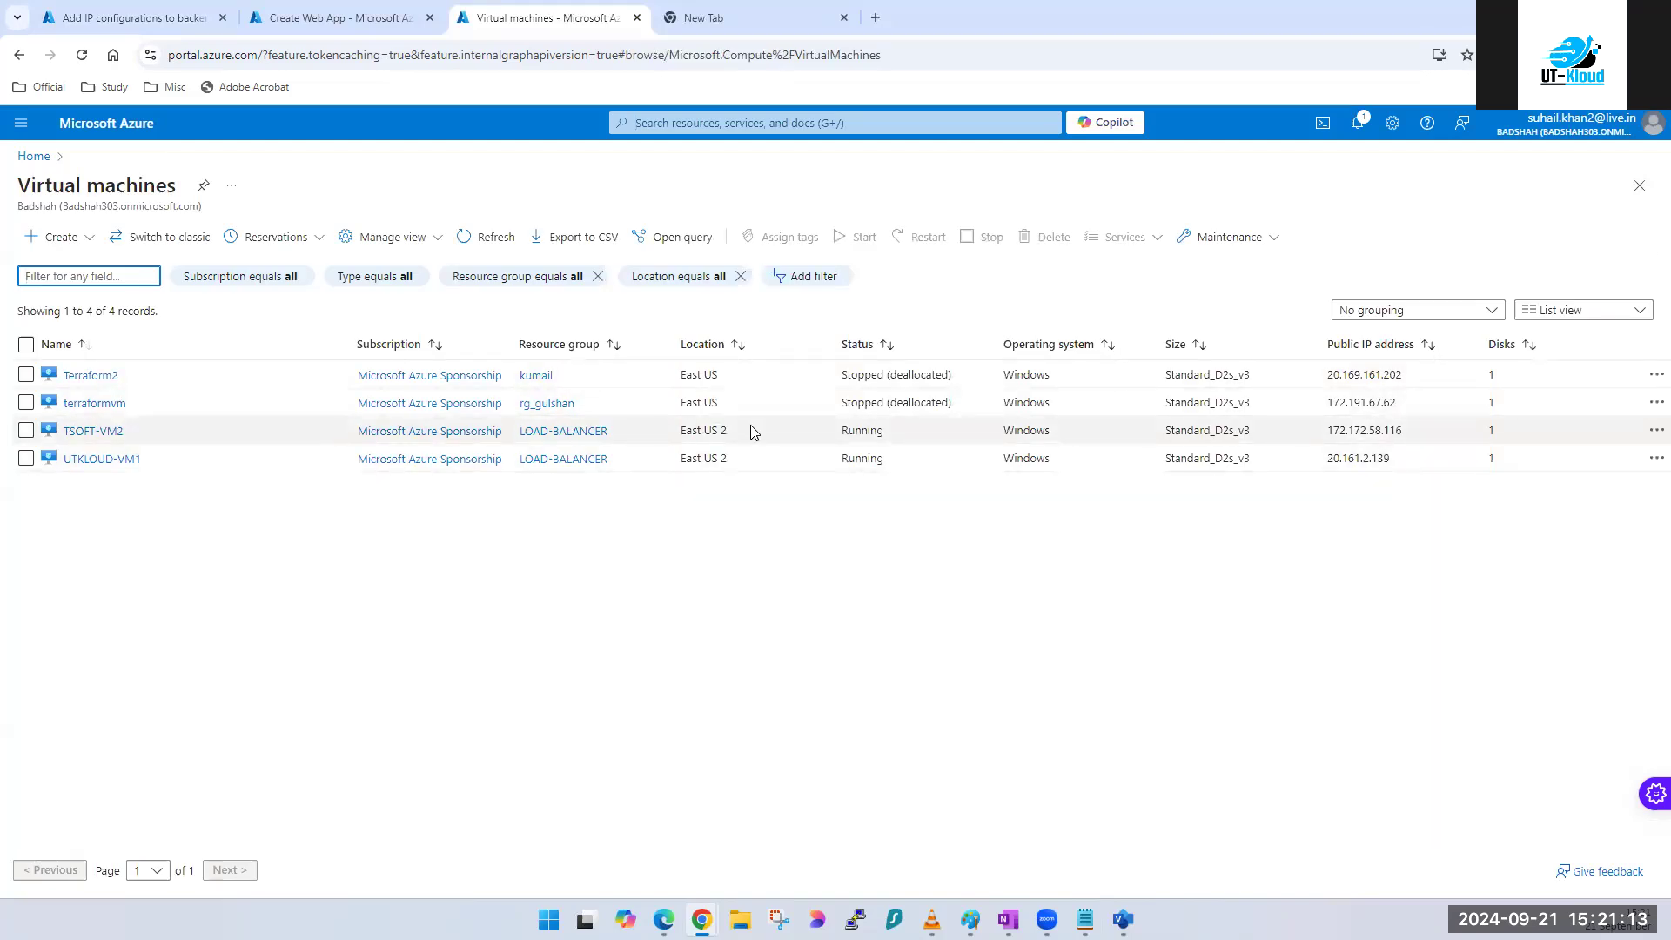
double_click(703, 426)
left_click_drag(728, 459, 680, 458)
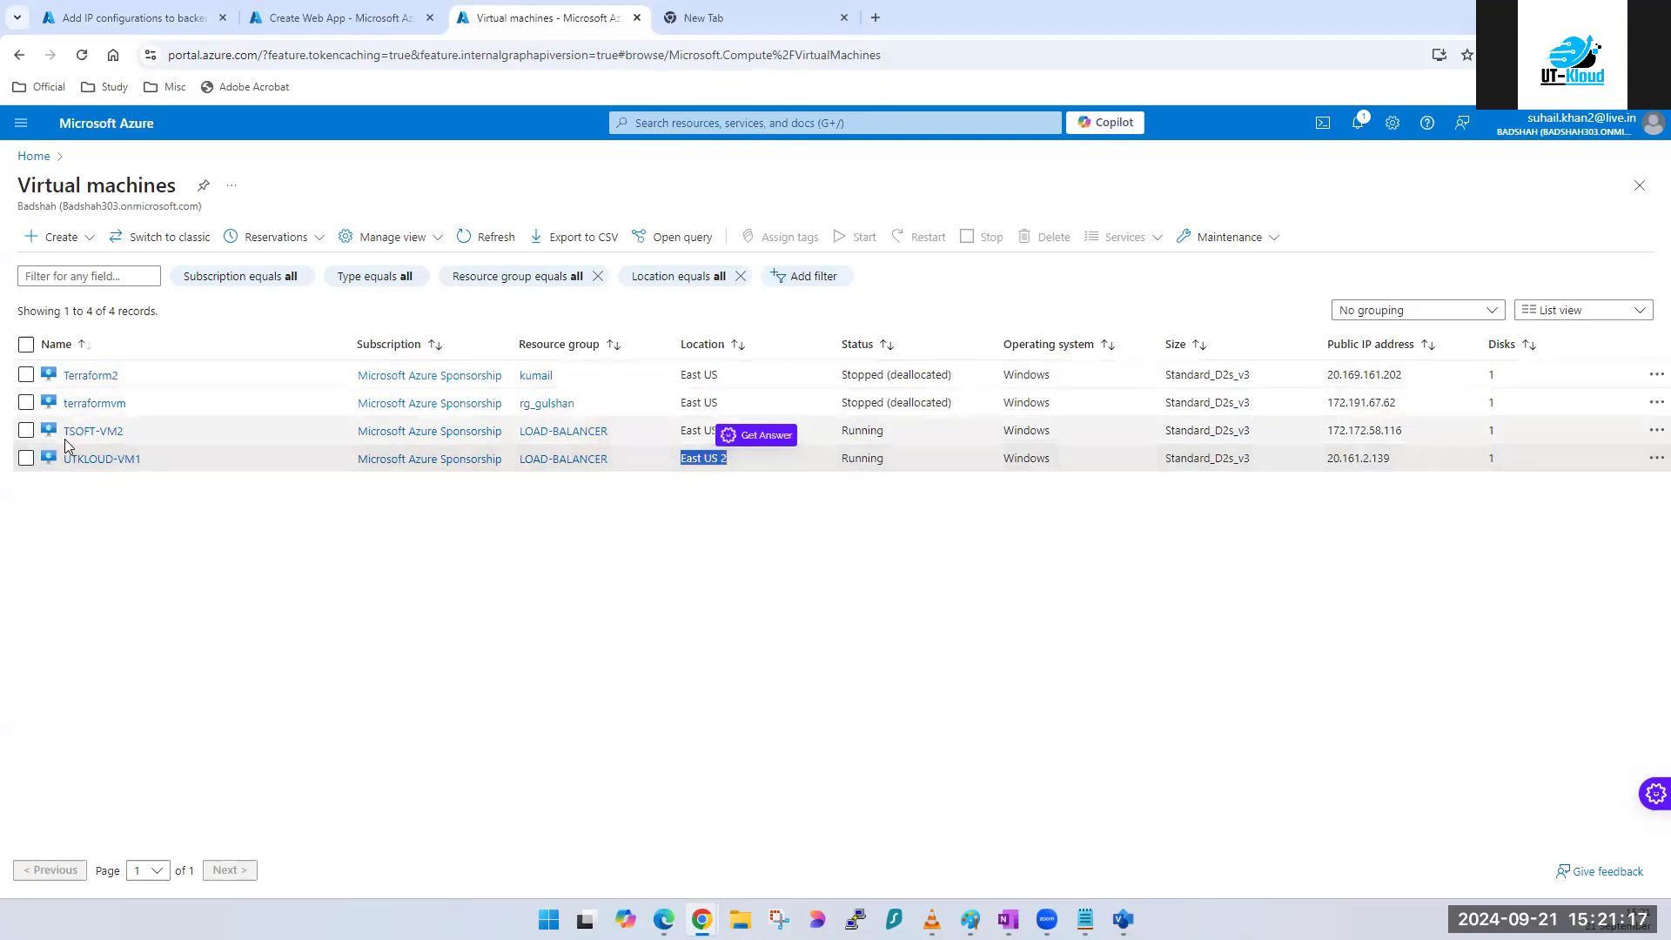
- Return to the backend pool tab, bring up Notepad, and change the region to US2 in the LB and first machines lines
left_click(344, 19)
left_click(130, 17)
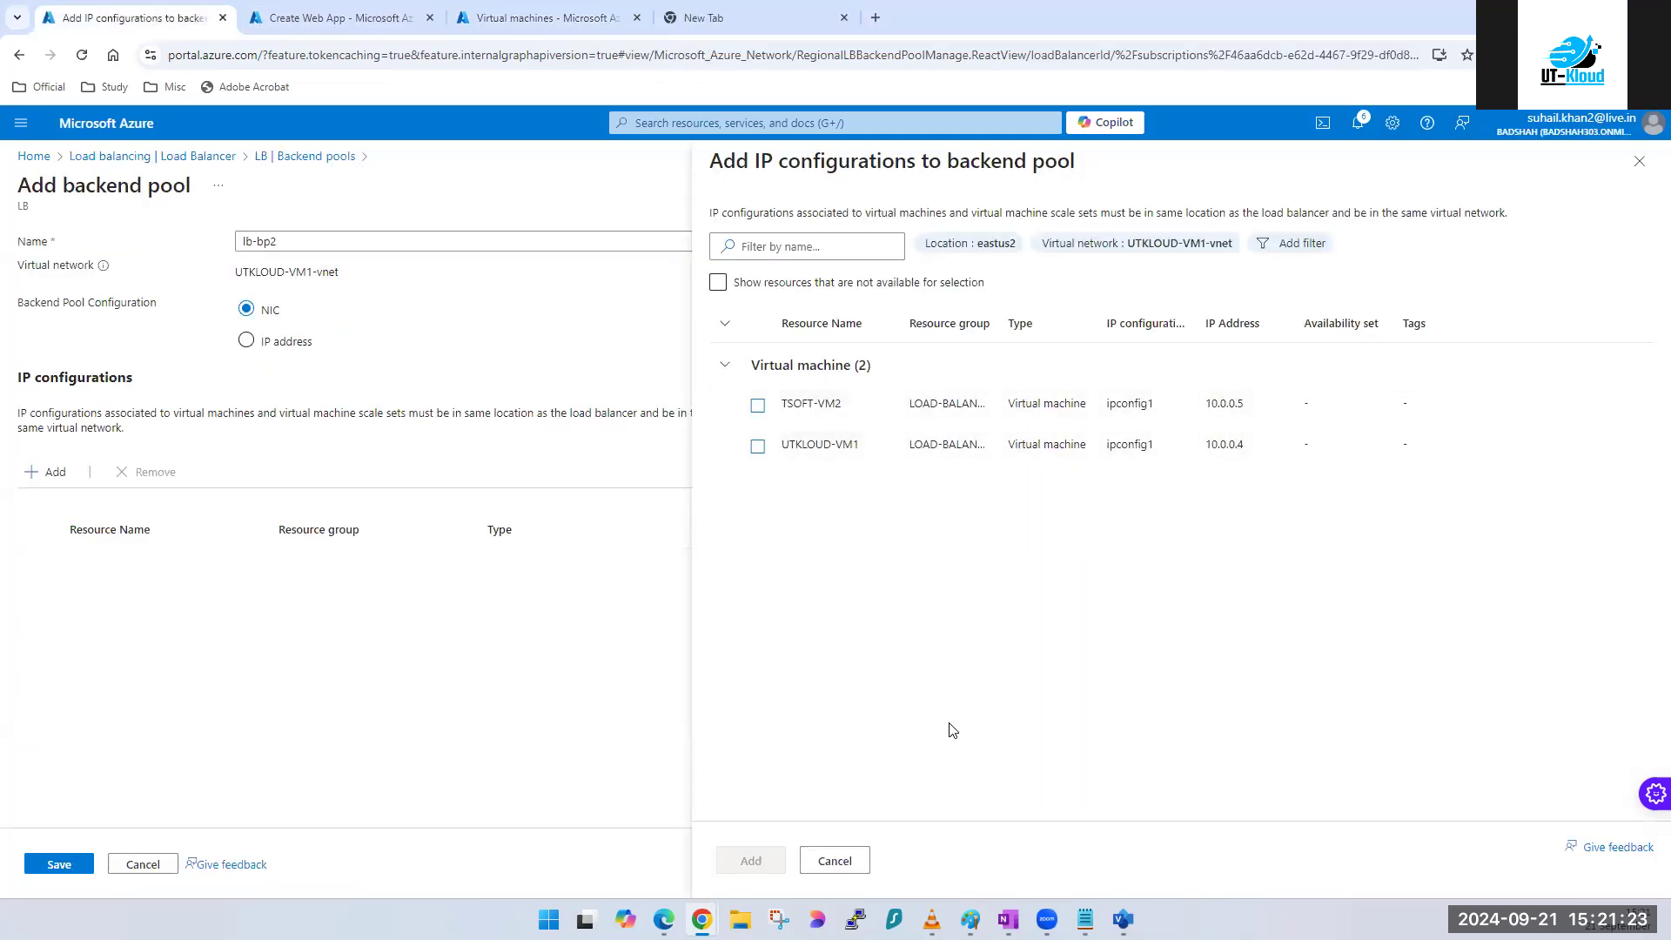
left_click(1085, 919)
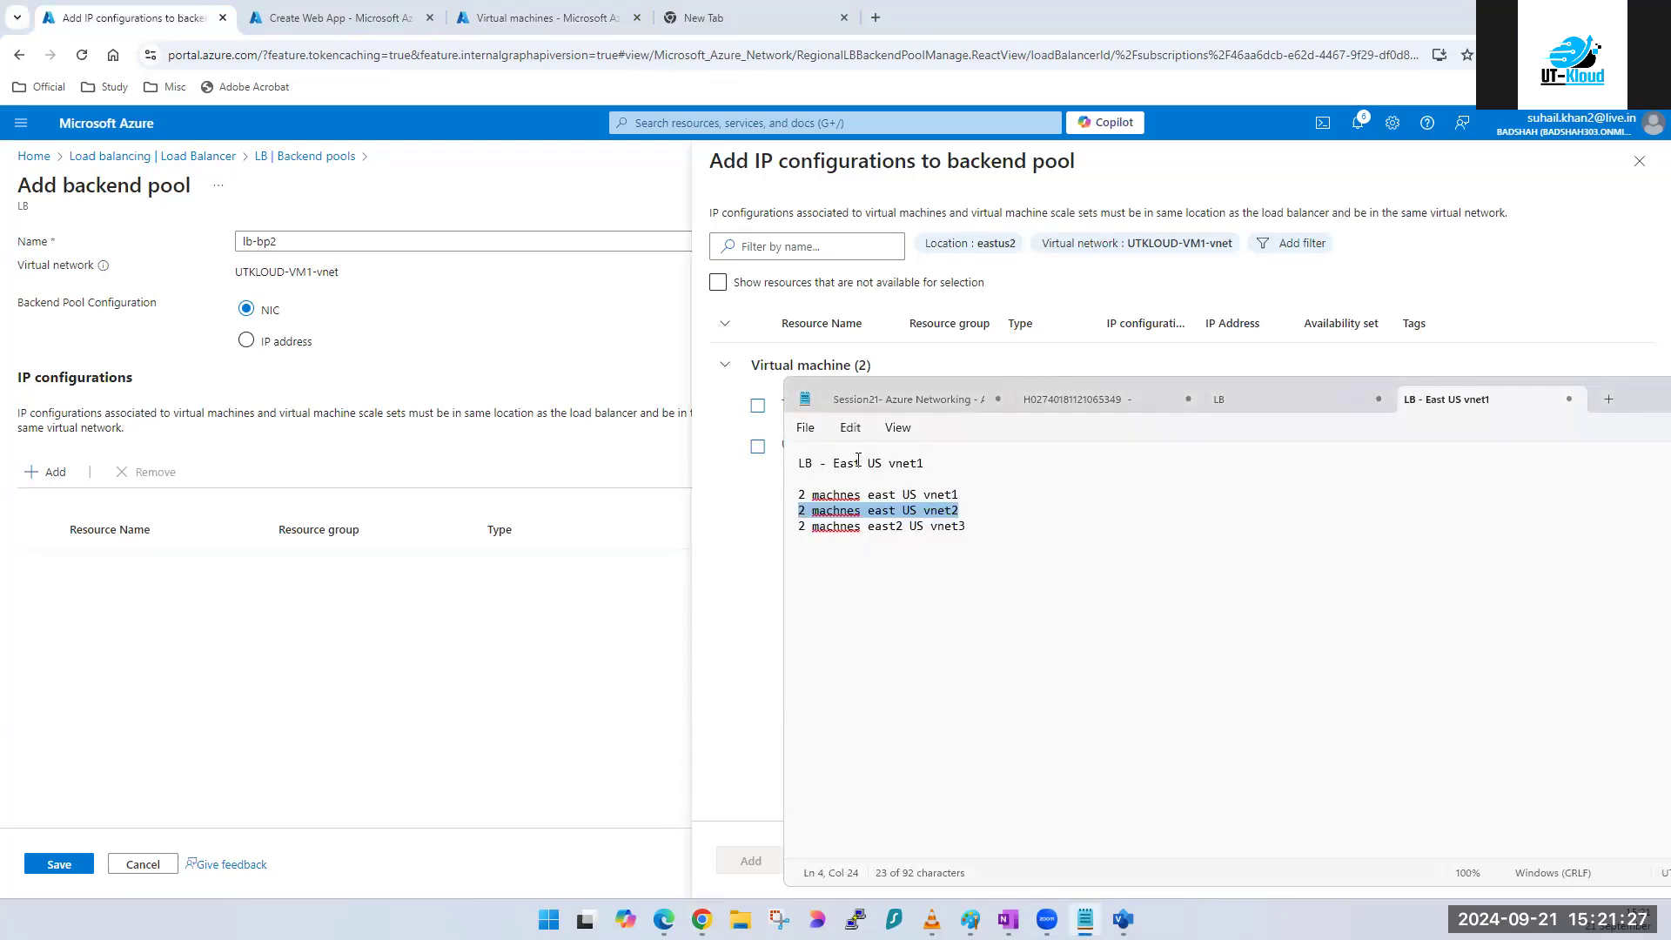
left_click(882, 463)
type("2")
key("Down")
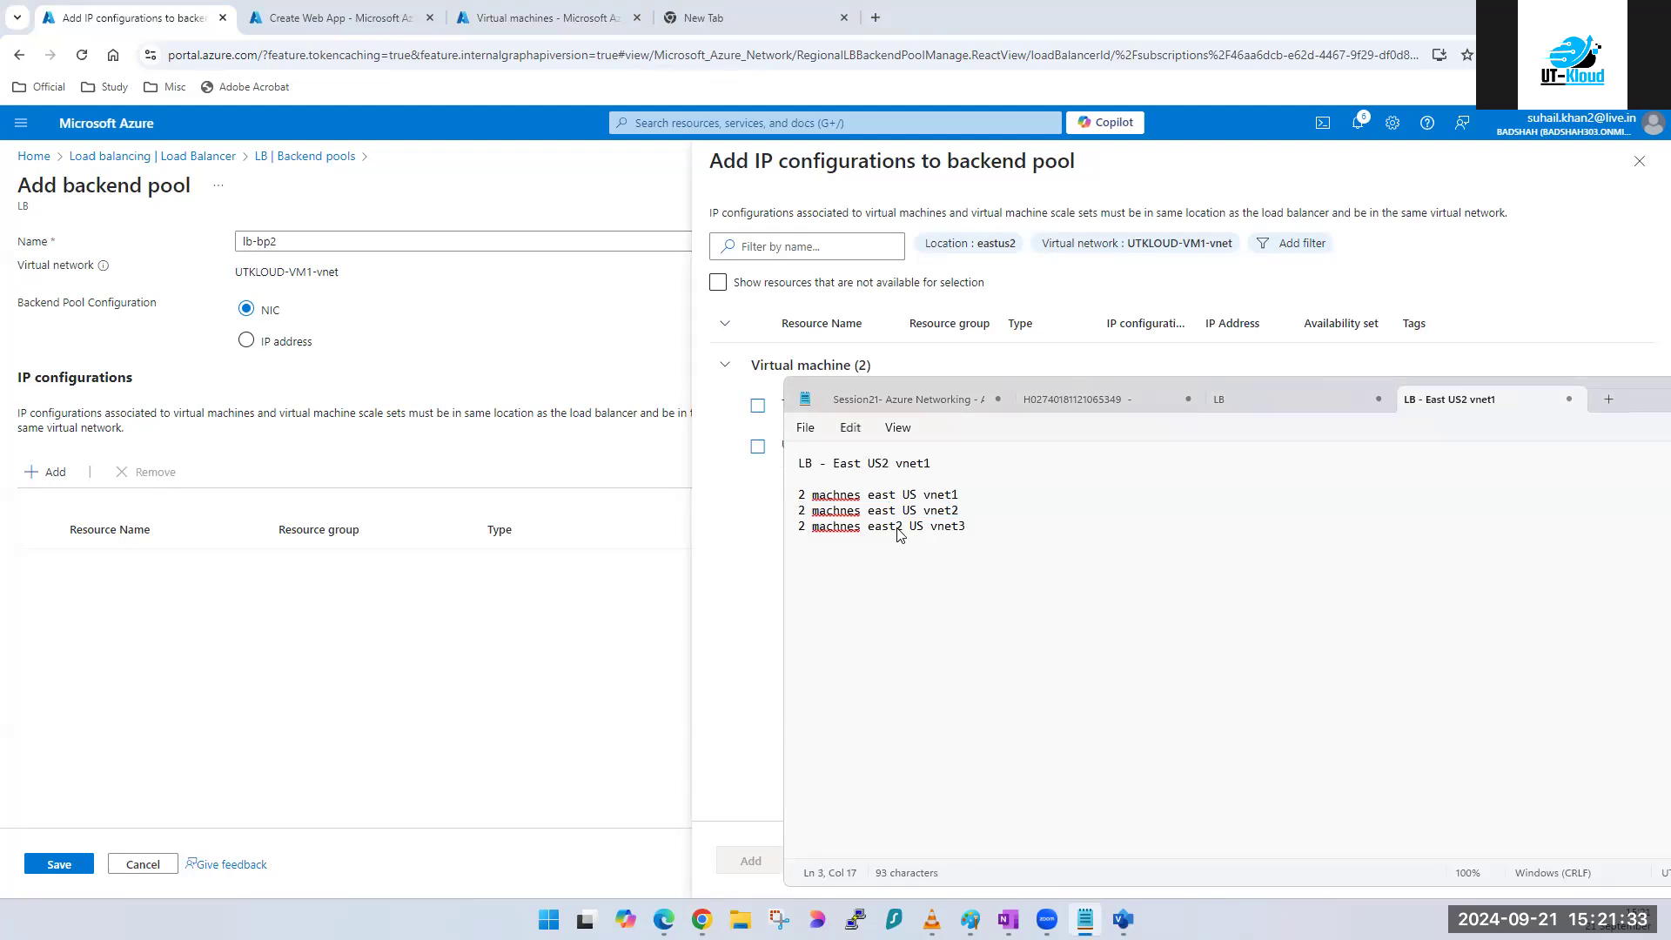
type("2")
- Change the region in the vnet3 line of the note to WEST US
key("Down")
key("Down")
key("BackSpace")
key("BackSpace")
key("BackSpace")
key("BackSpace")
type("WEST")
key("Delete")
- Move the Notepad window below the listed virtual machines and highlight the LB and vnet1 lines, followed by the vnet2 line
left_click(1052, 586)
left_click_drag(1632, 420, 1595, 526)
left_click(940, 609)
left_click_drag(942, 603, 761, 576)
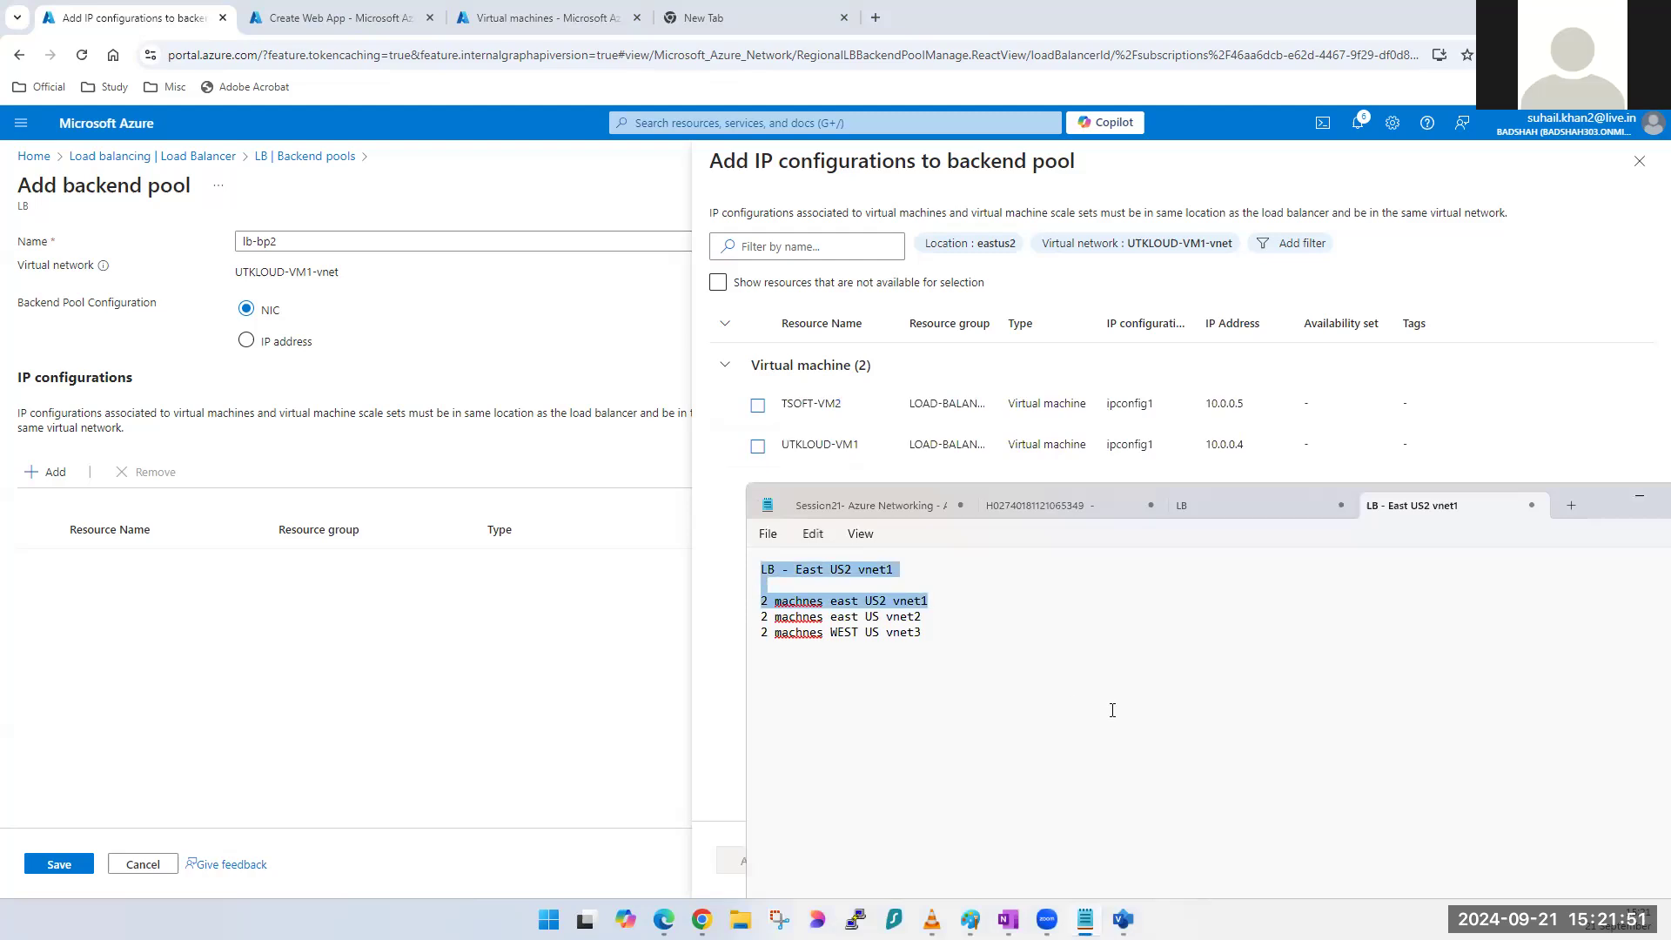
left_click_drag(922, 618, 760, 620)
- Check the Terraform2 and terraformvm locations in the virtual machines list and return to the backend pool's IP configurations
left_click(355, 19)
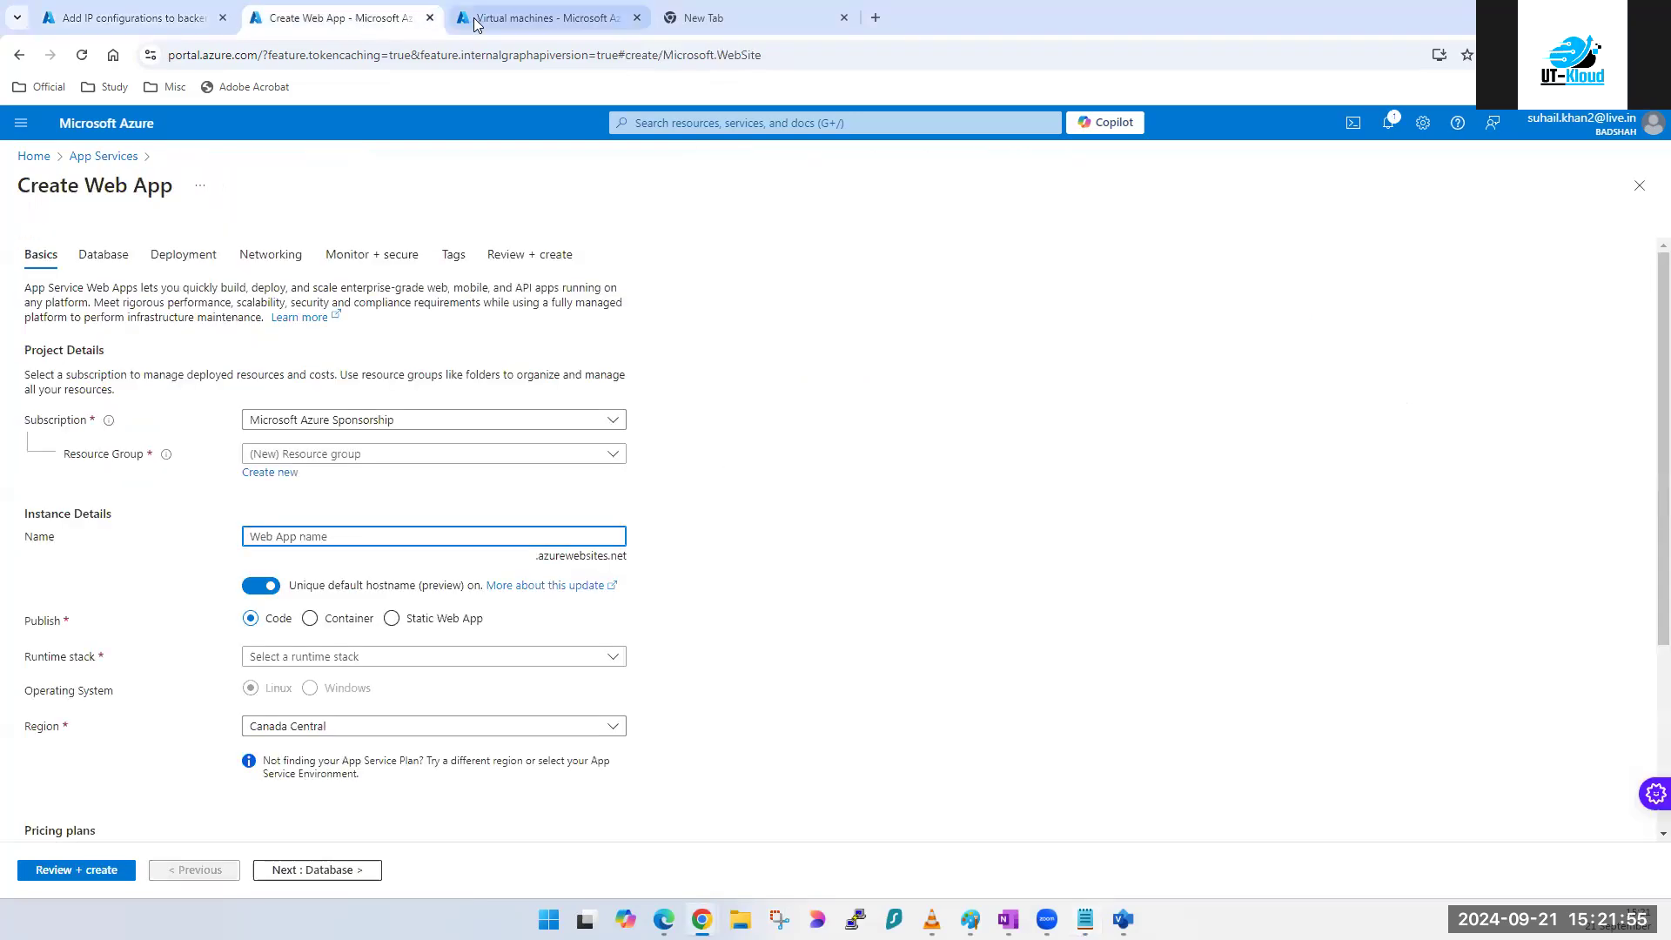
left_click(520, 22)
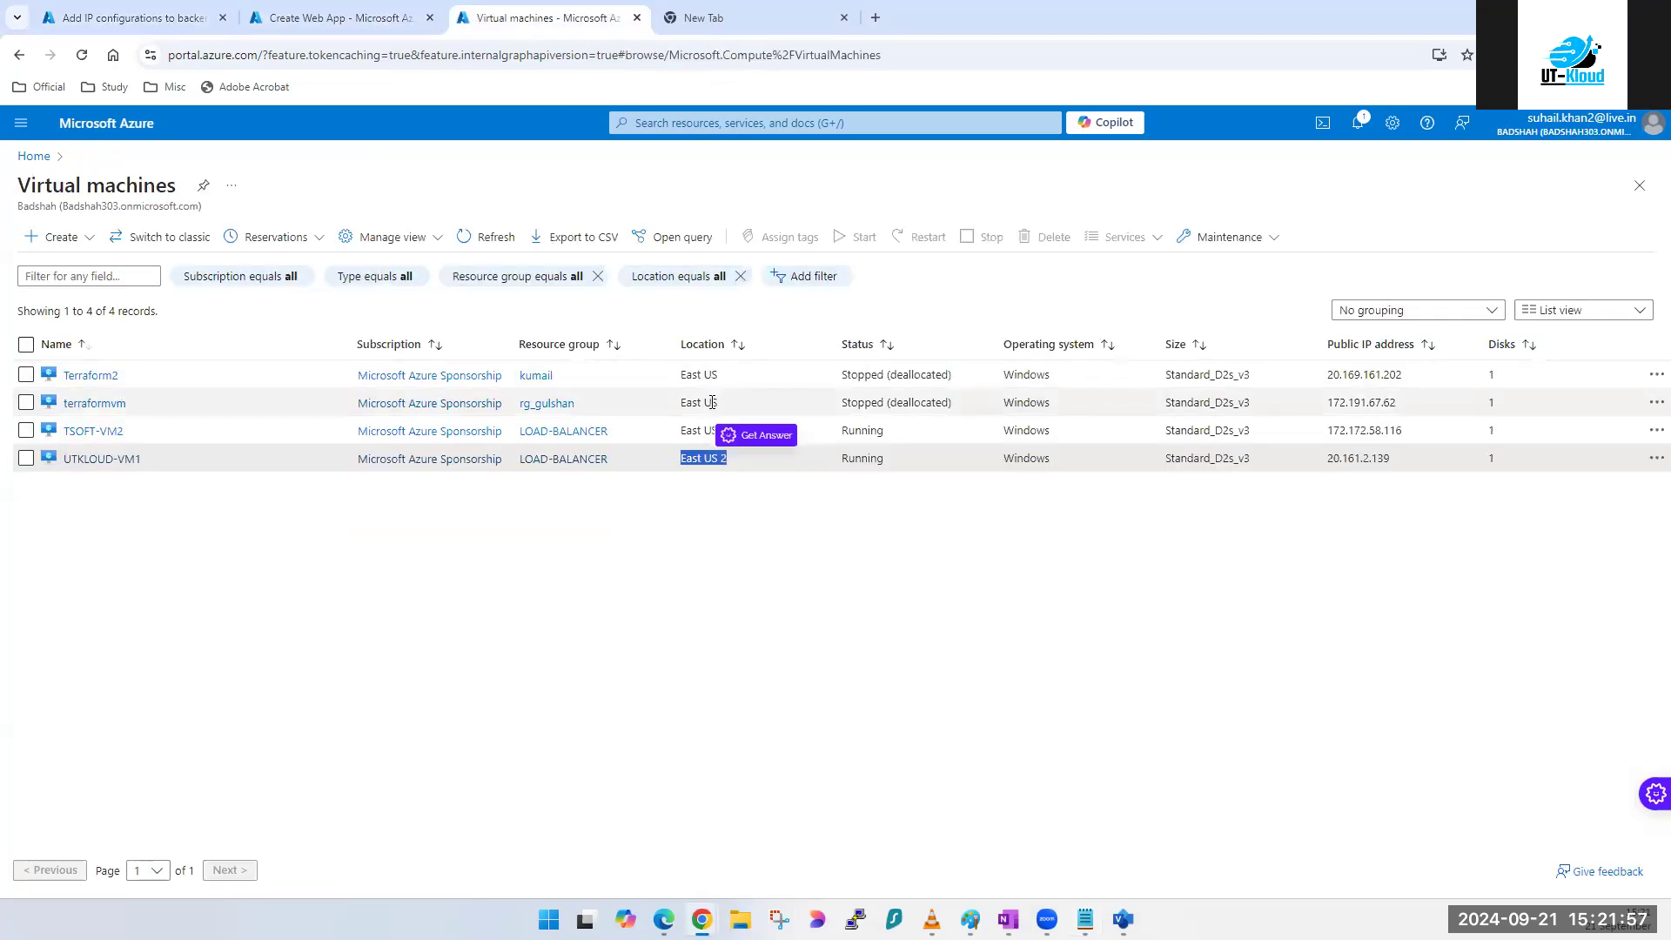
left_click_drag(717, 402, 82, 375)
left_click(341, 24)
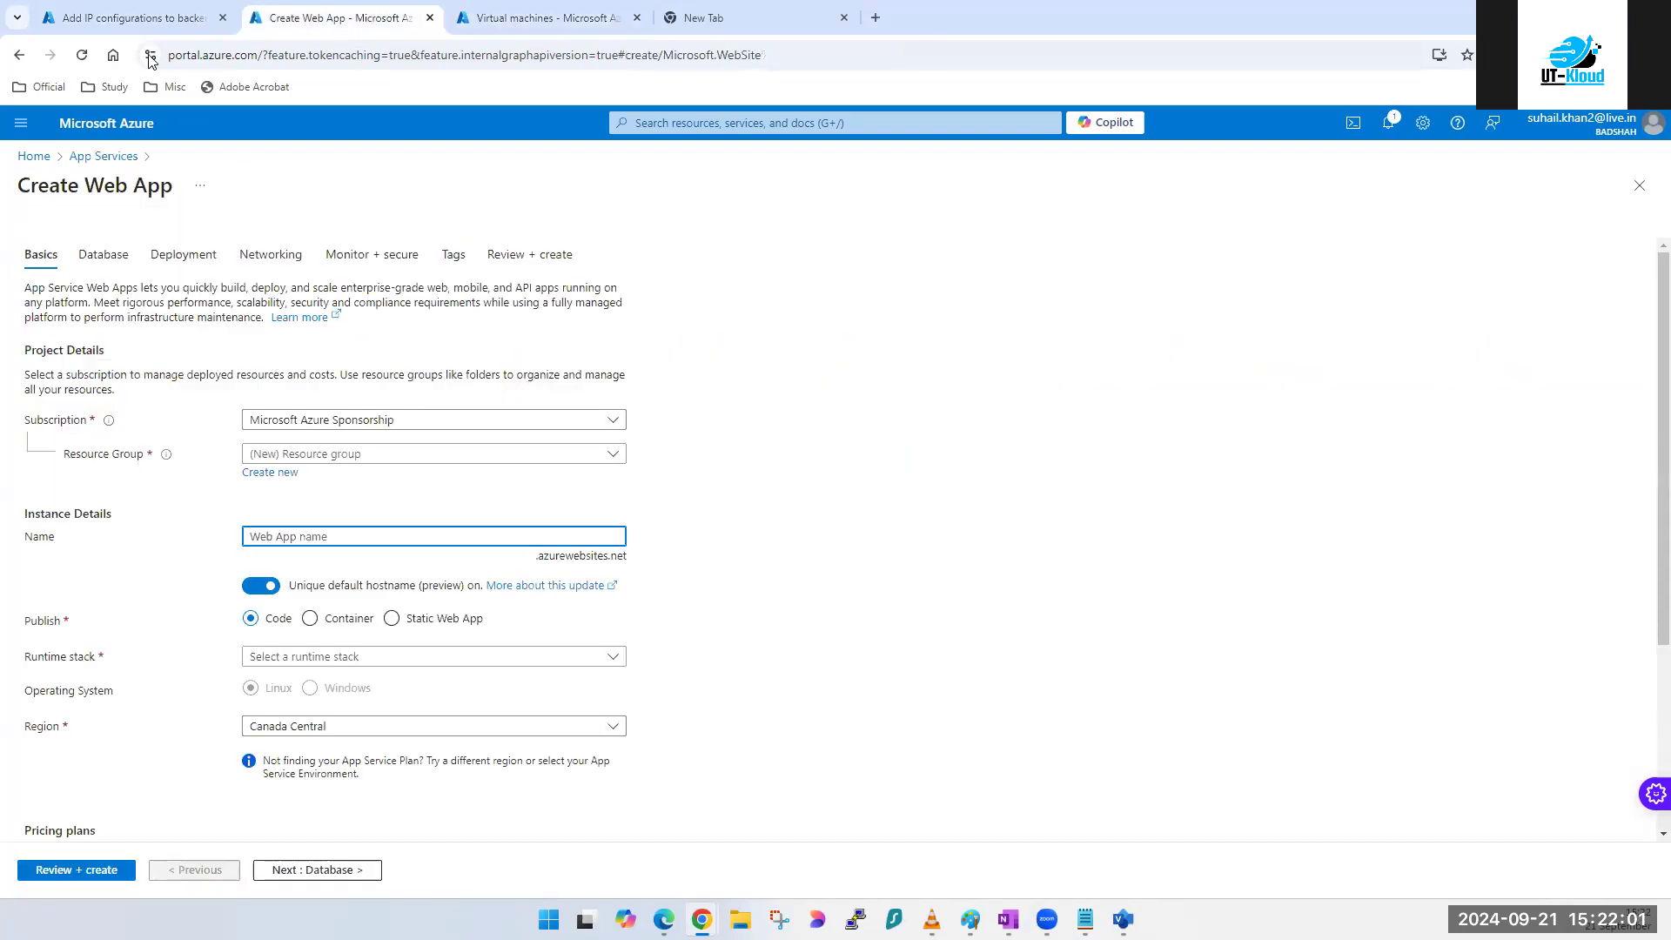
left_click(146, 17)
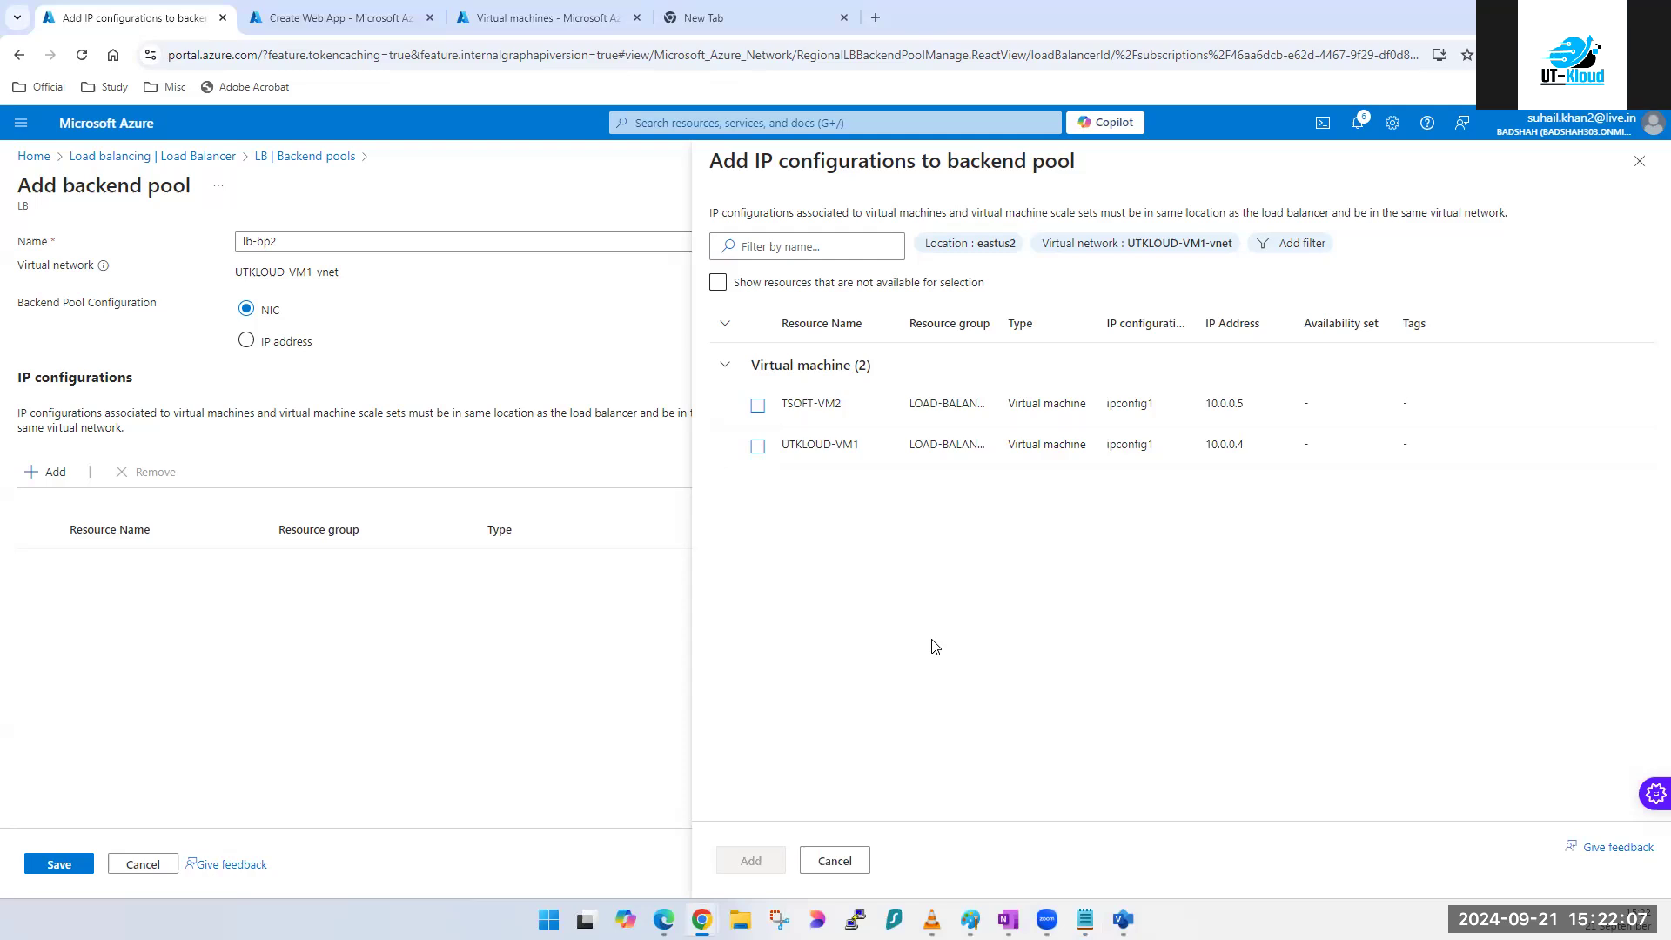
- Bring the Notepad note back up, highlight its LB and vnet1 lines, and clear the highlight
mouse_move(1084, 919)
mouse_move(1047, 919)
left_click(1085, 919)
left_click(943, 602)
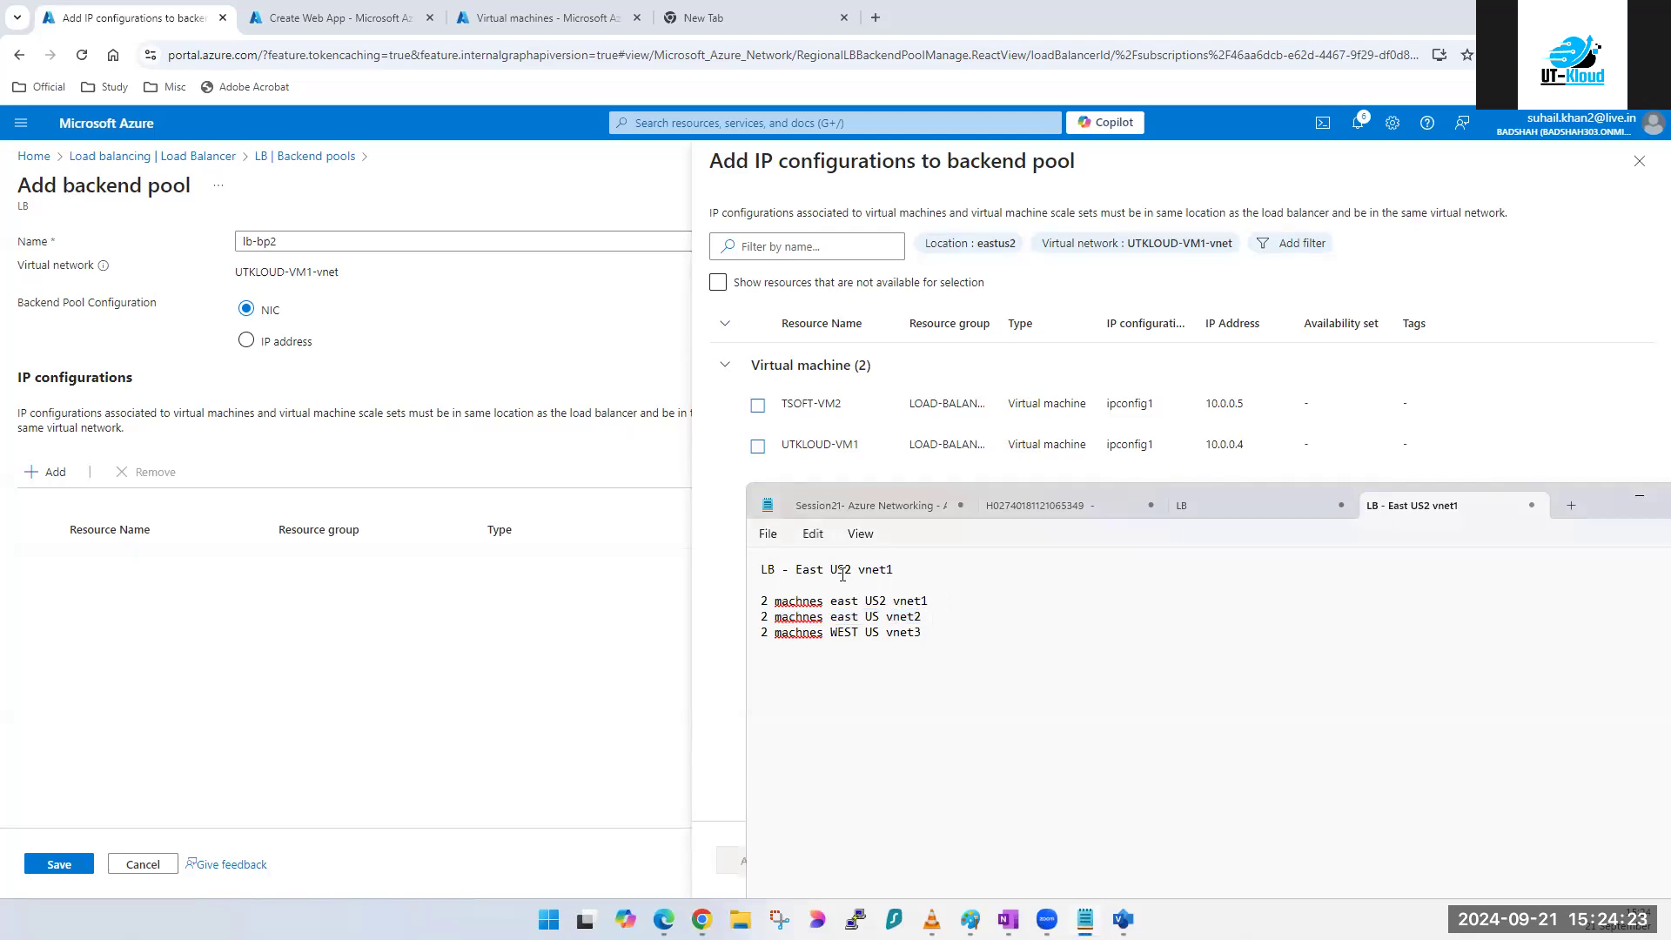
left_click_drag(858, 571, 762, 570)
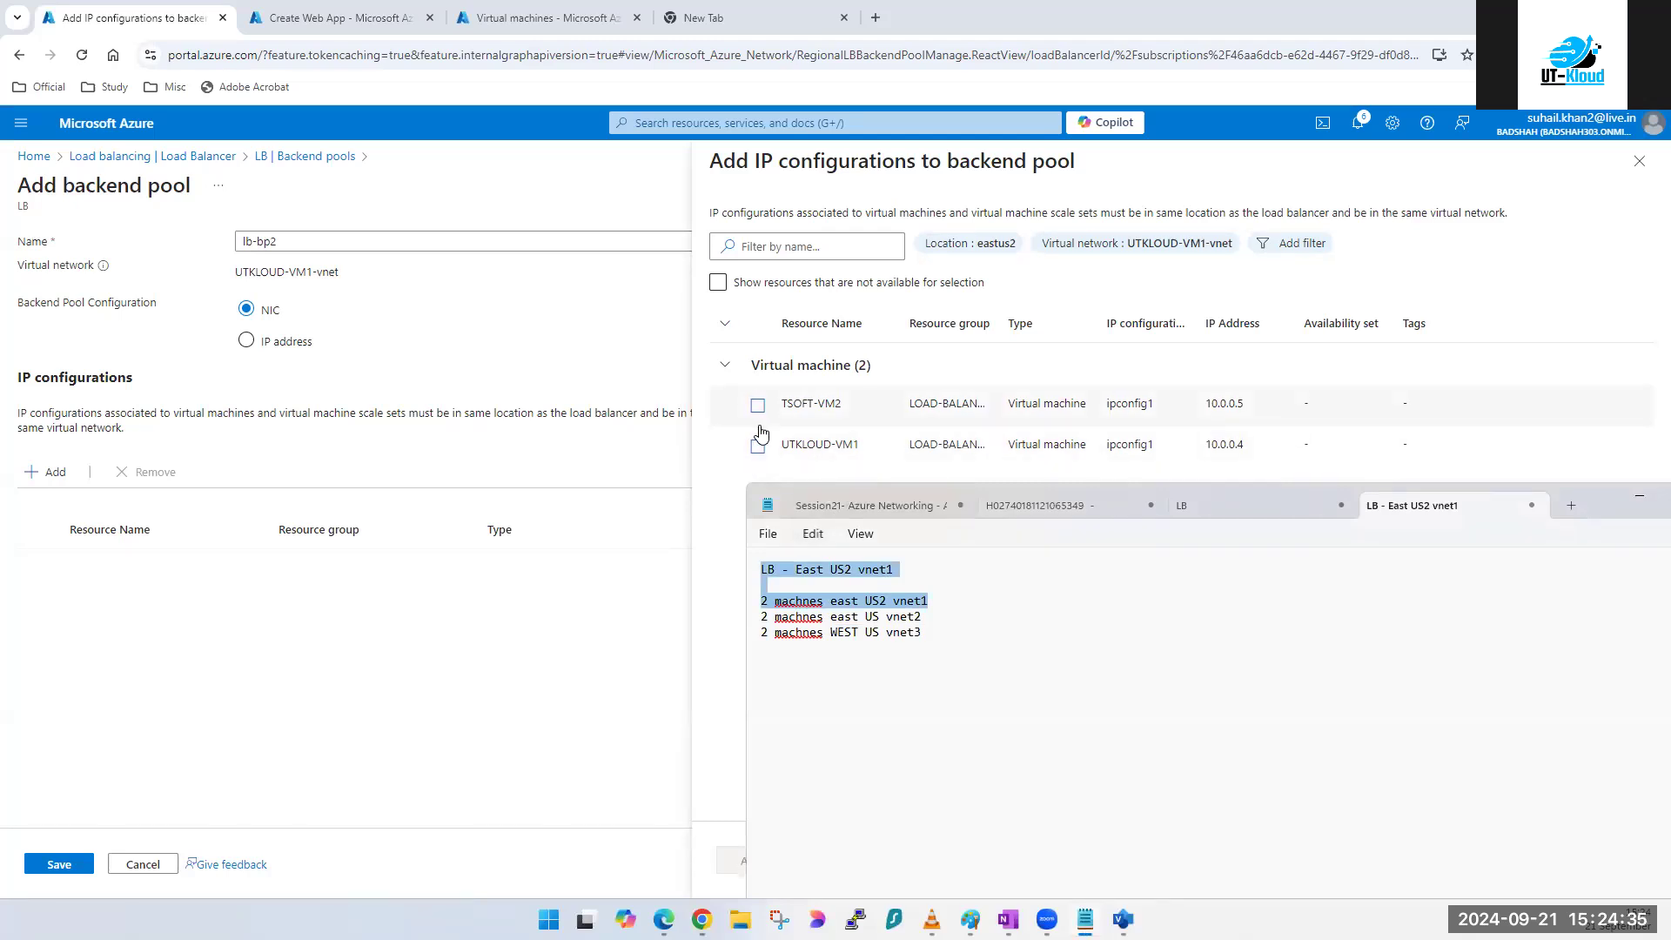
left_click(988, 629)
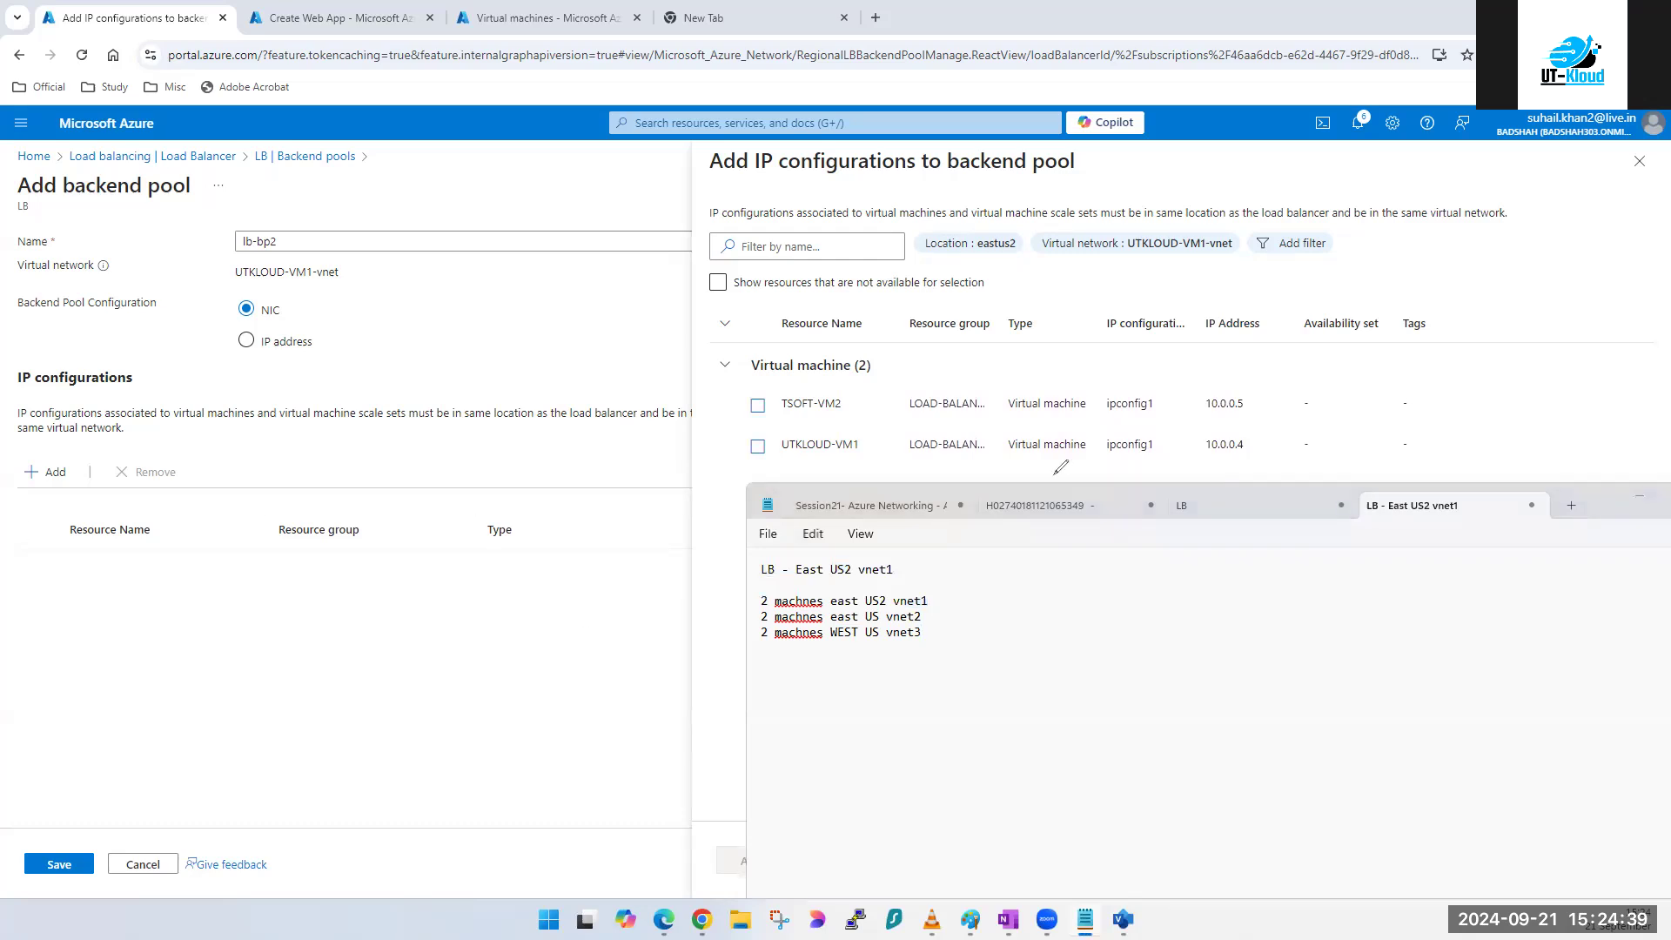
- Set the vnet2 line's region to US2 and draw red annotation curves linking the LB line to the vnet2 and vnet3 lines
mouse_move(889, 567)
left_mouse_down()
mouse_move(949, 563)
mouse_move(960, 602)
mouse_move(929, 612)
left_mouse_up()
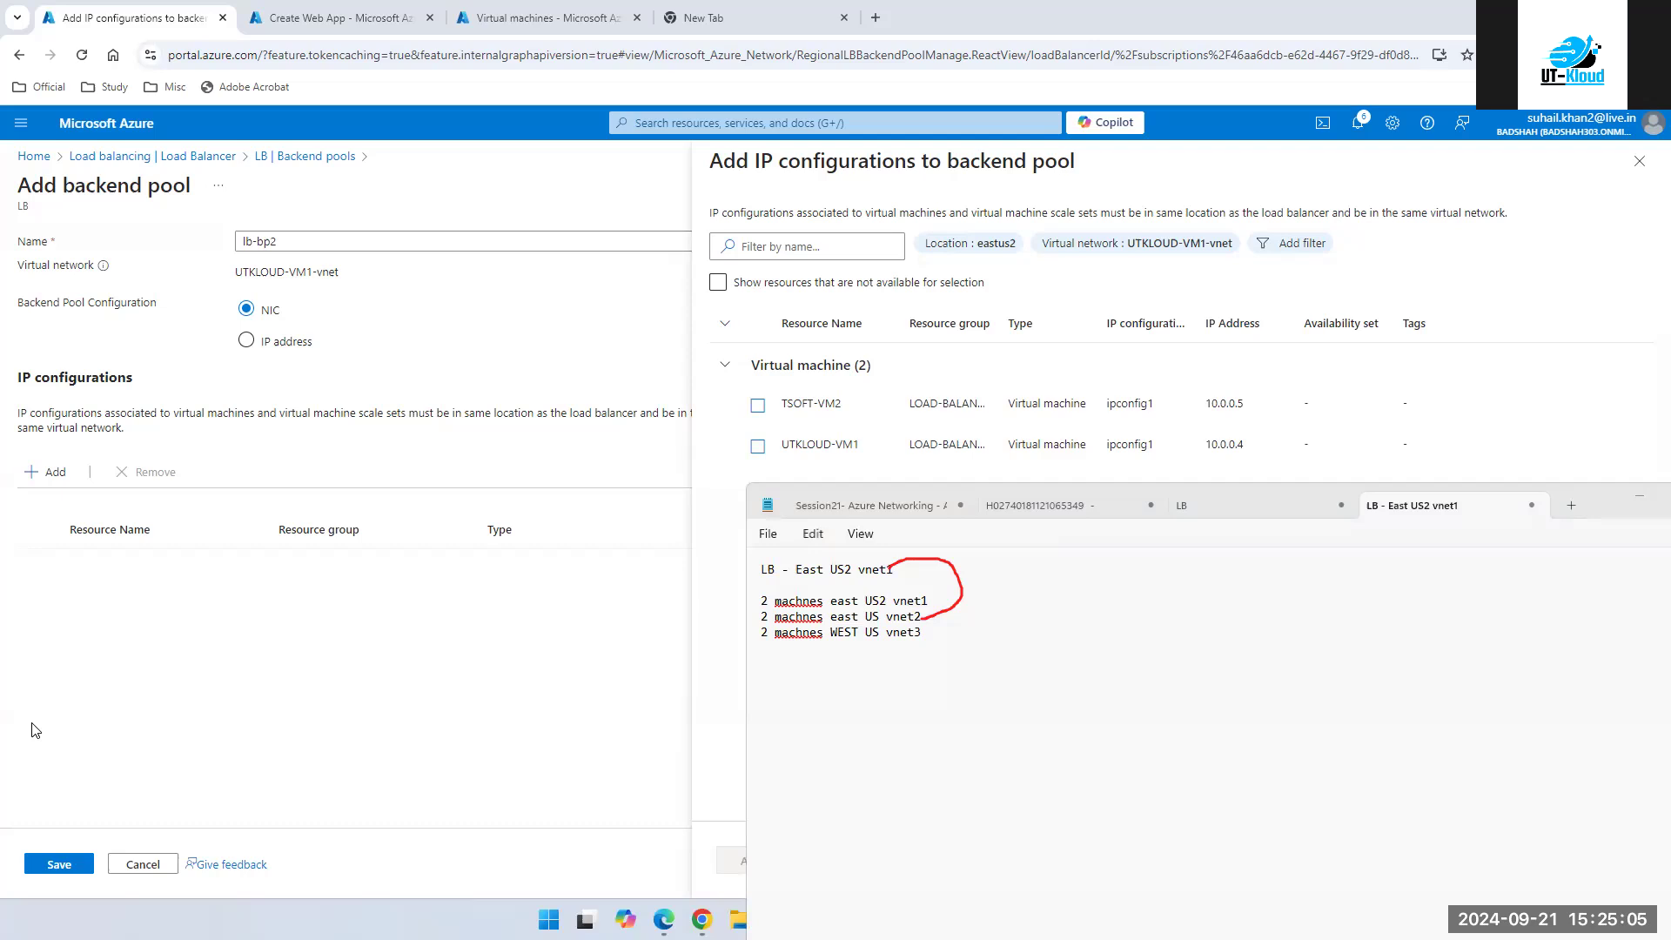
left_click(880, 616)
type("2")
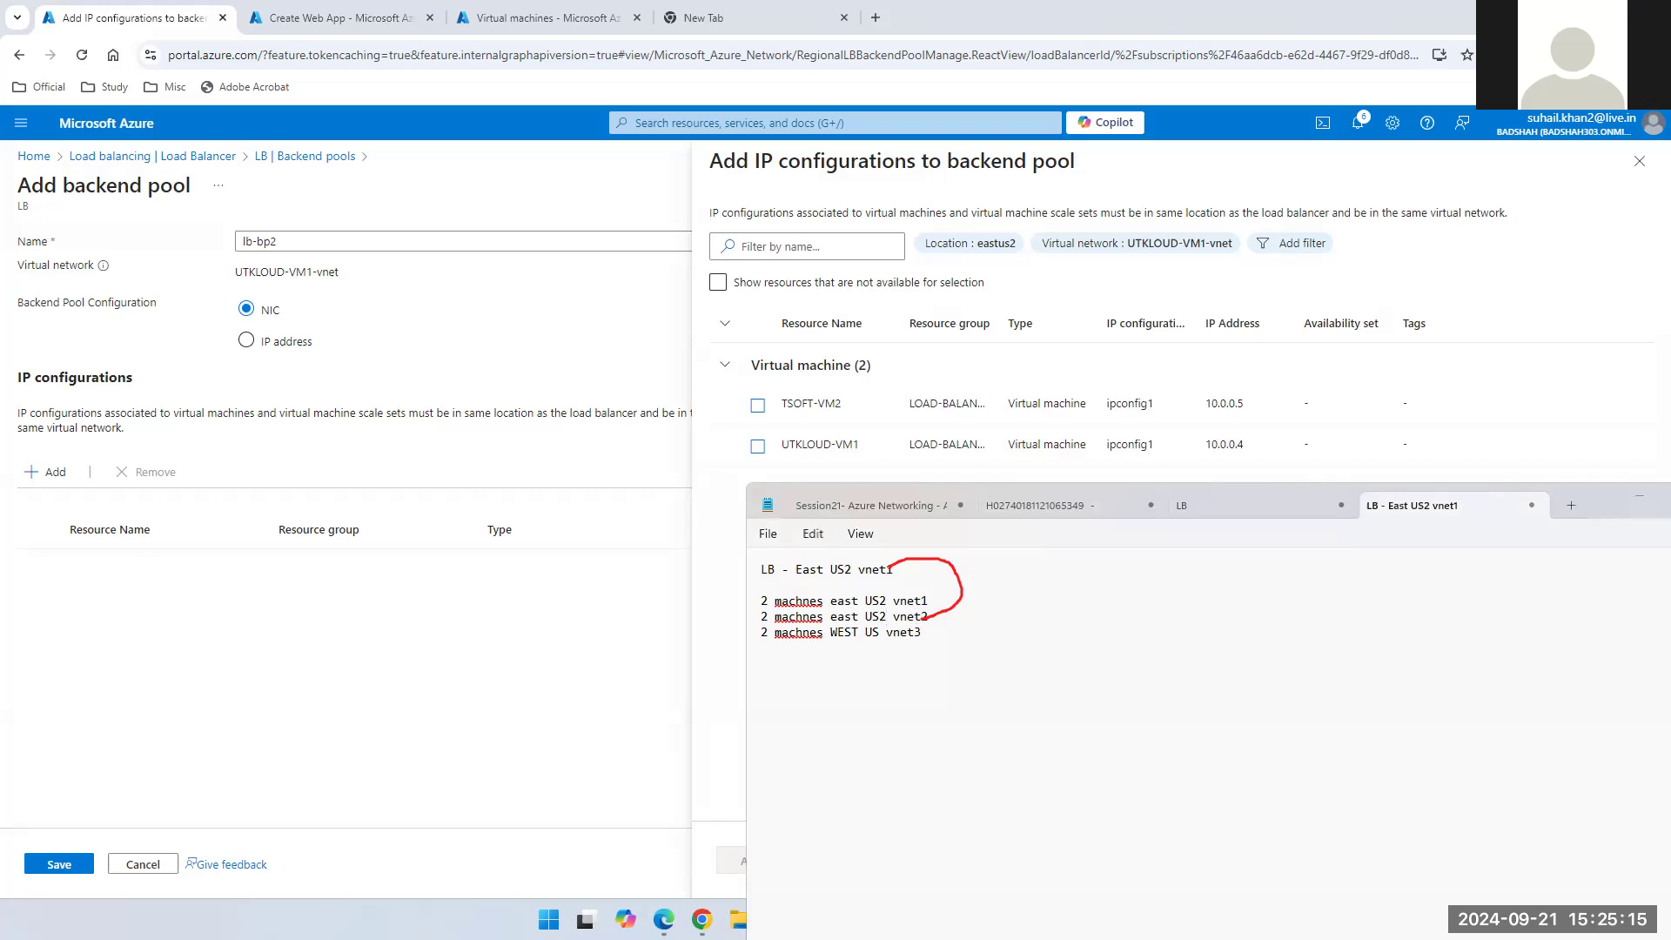
mouse_move(890, 564)
left_mouse_down()
mouse_move(978, 560)
mouse_move(944, 629)
mouse_move(920, 635)
left_mouse_up()
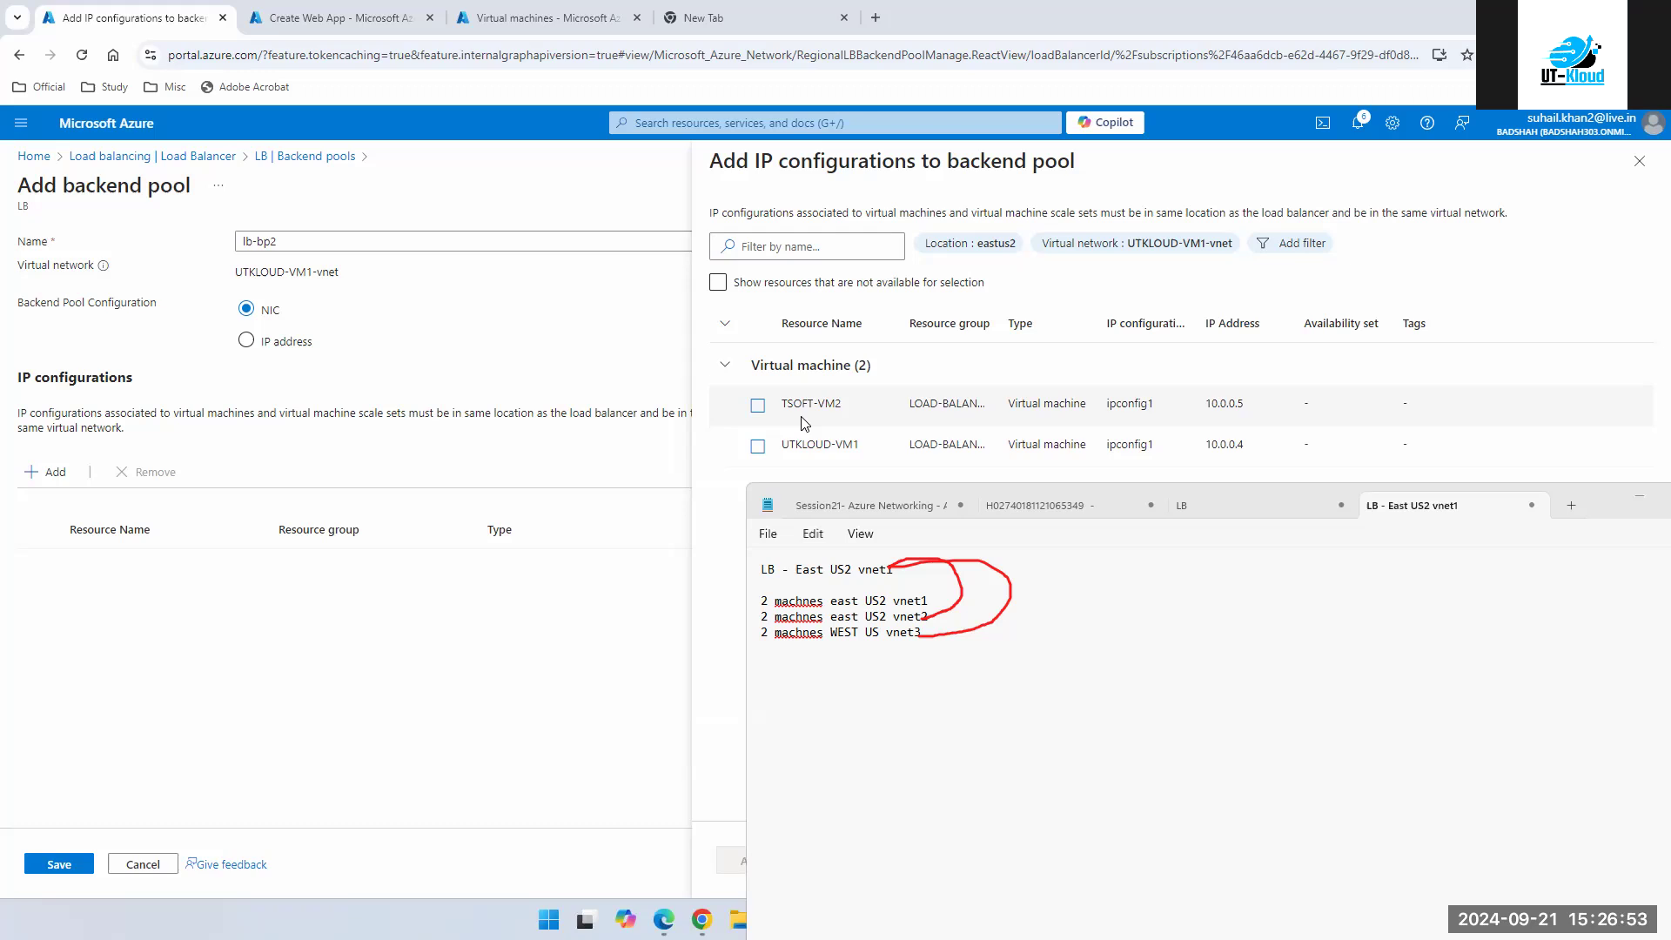
- Reopen the IP configurations list, include resources not available for selection, and collapse and re-expand the virtual machine group
left_click(1639, 163)
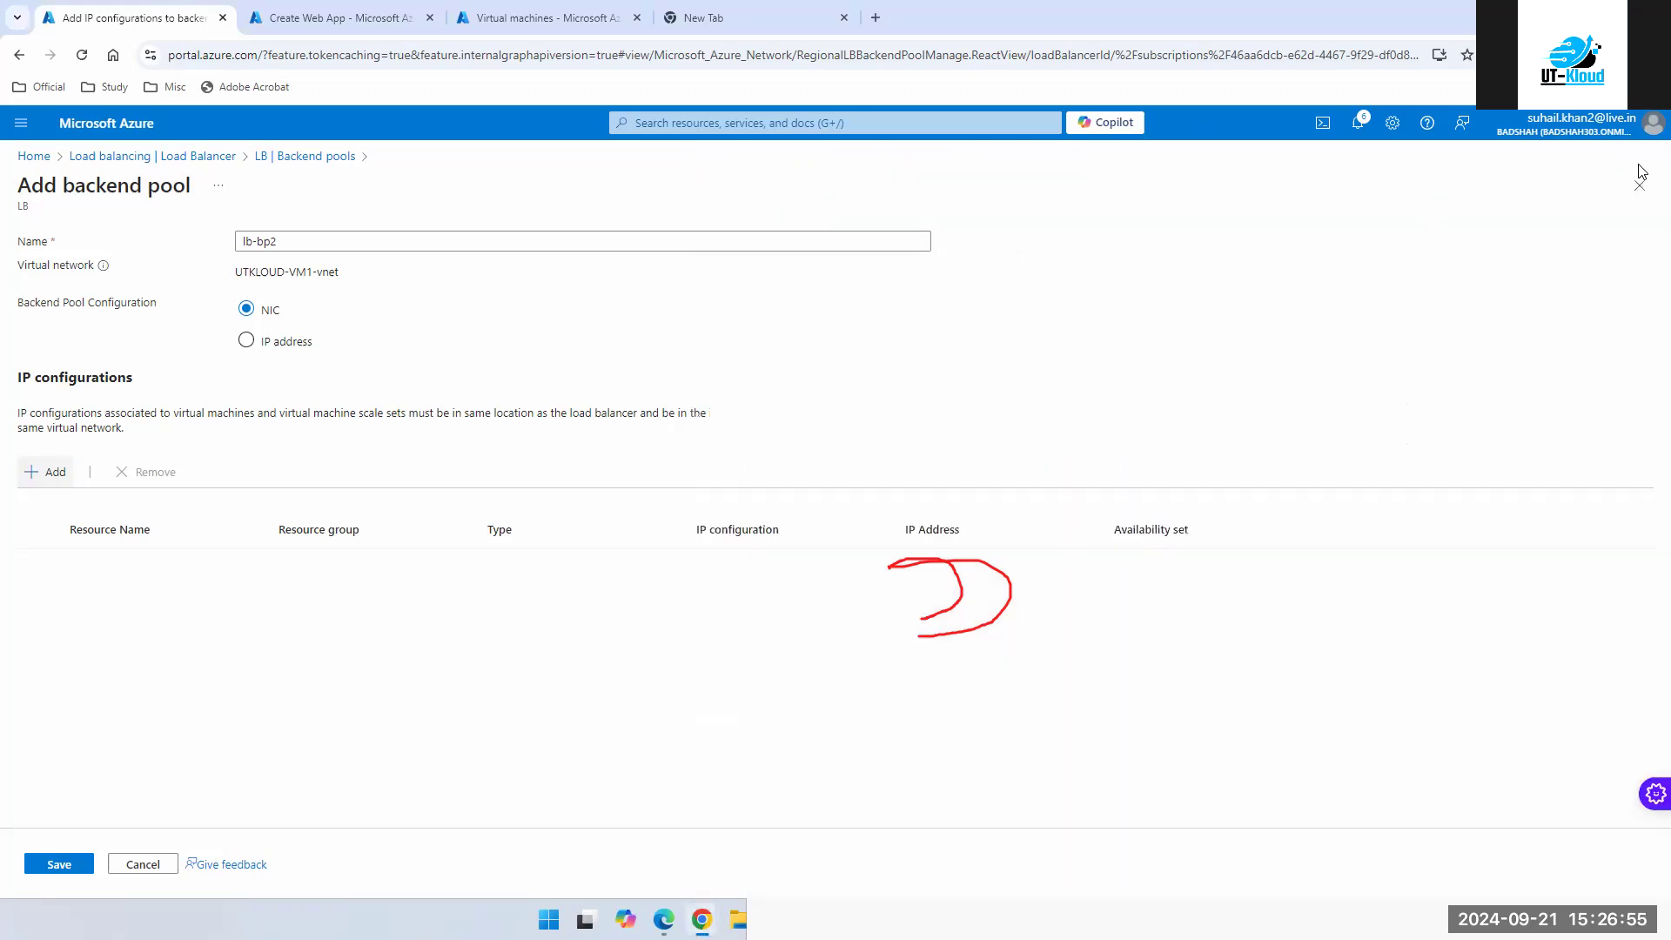
left_click(45, 472)
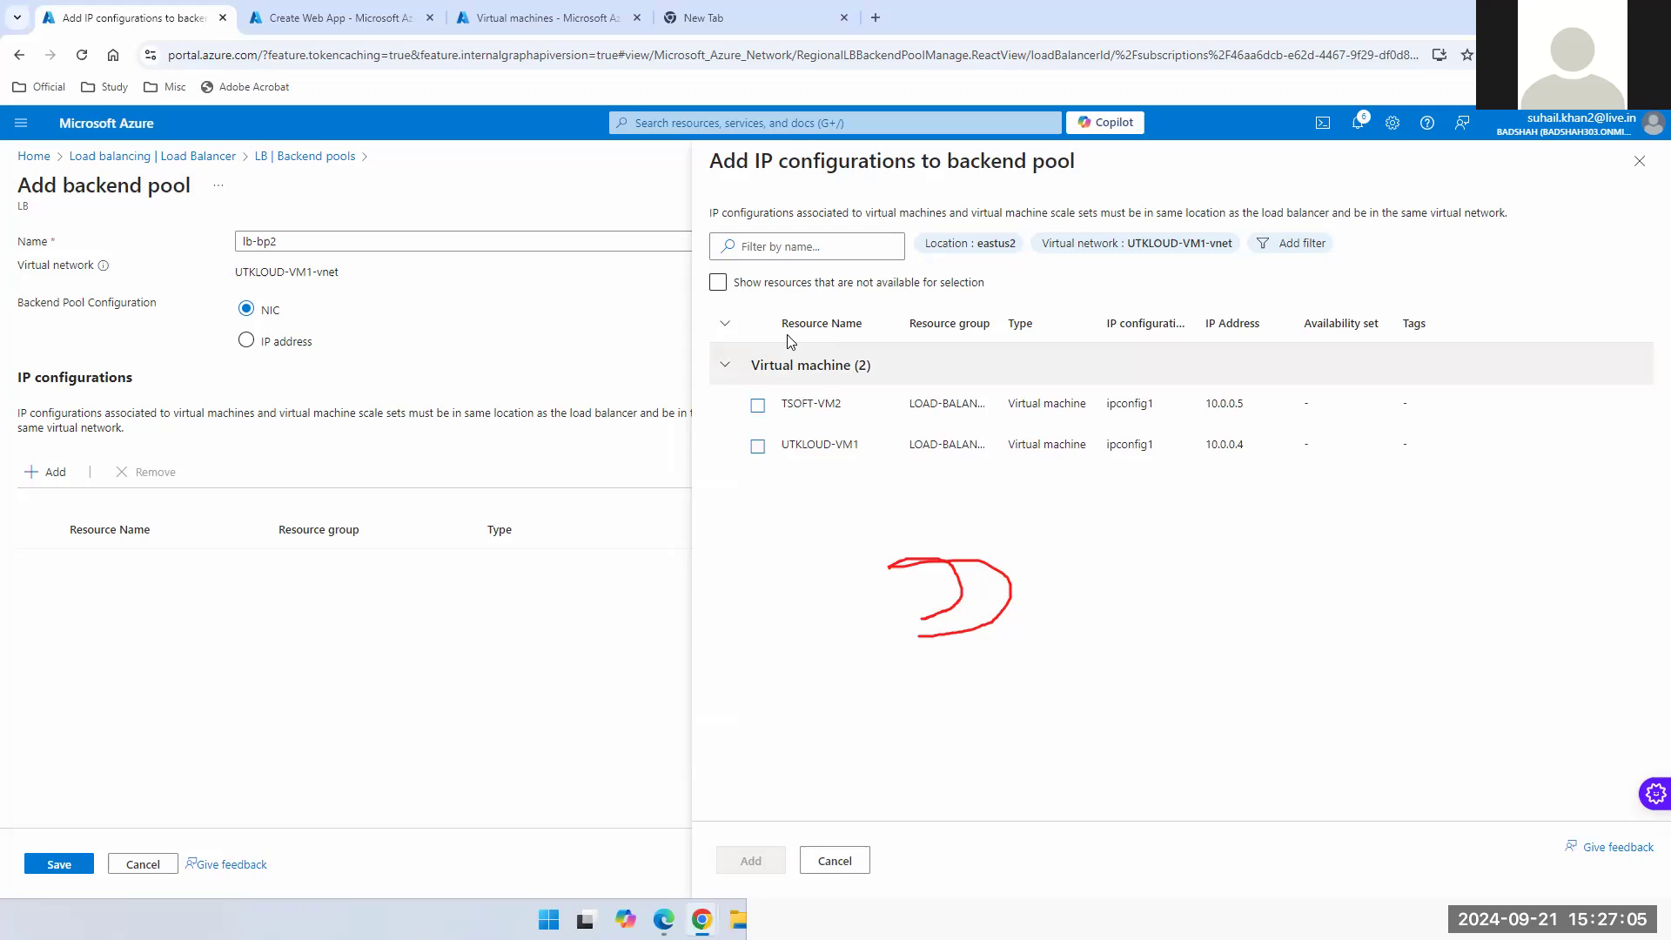
left_click(718, 285)
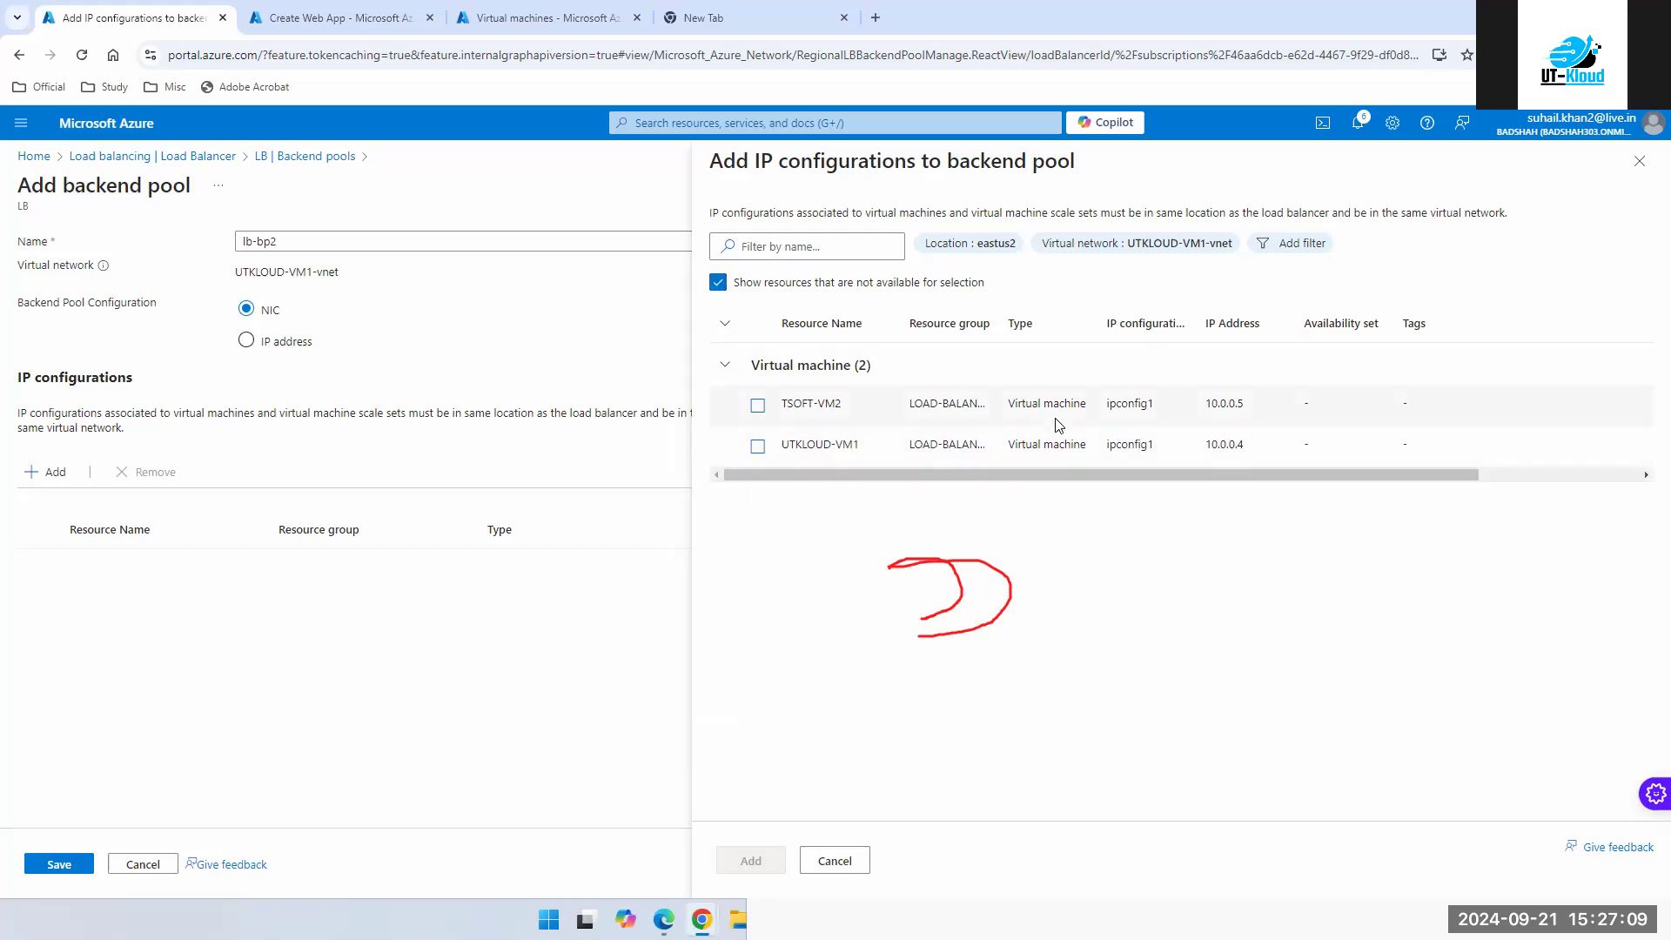
left_click(727, 366)
left_click(726, 367)
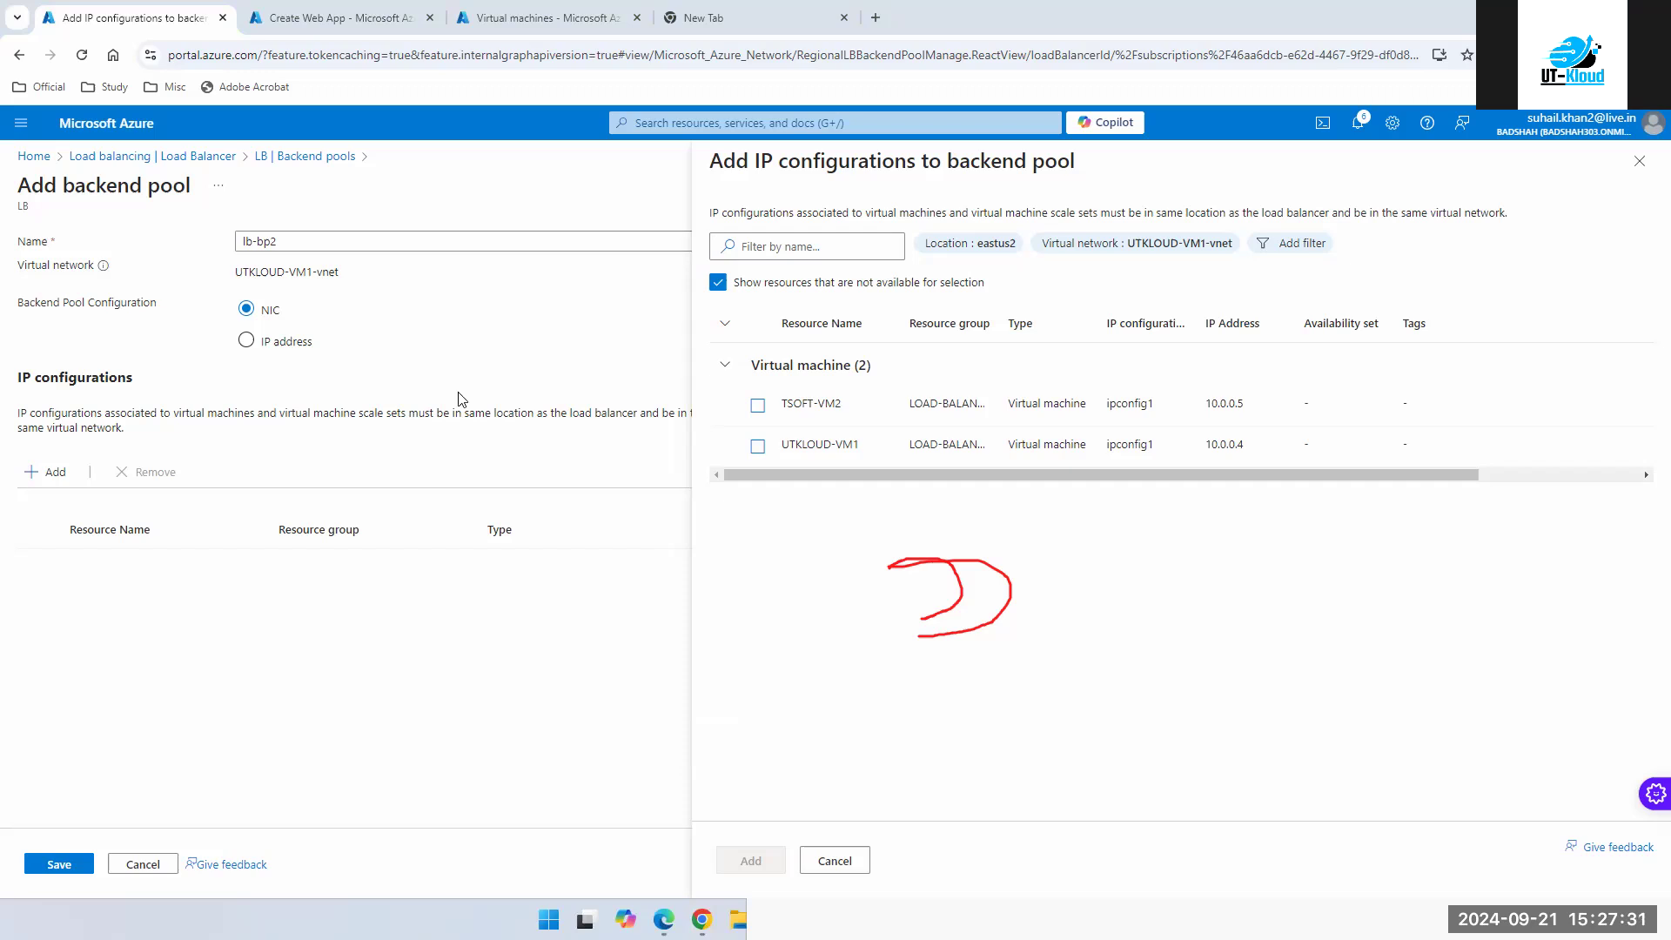
- Switch the lb-bp2 backend pool configuration to IP address and enter 192.168.1.5 as a backend address
left_click(246, 344)
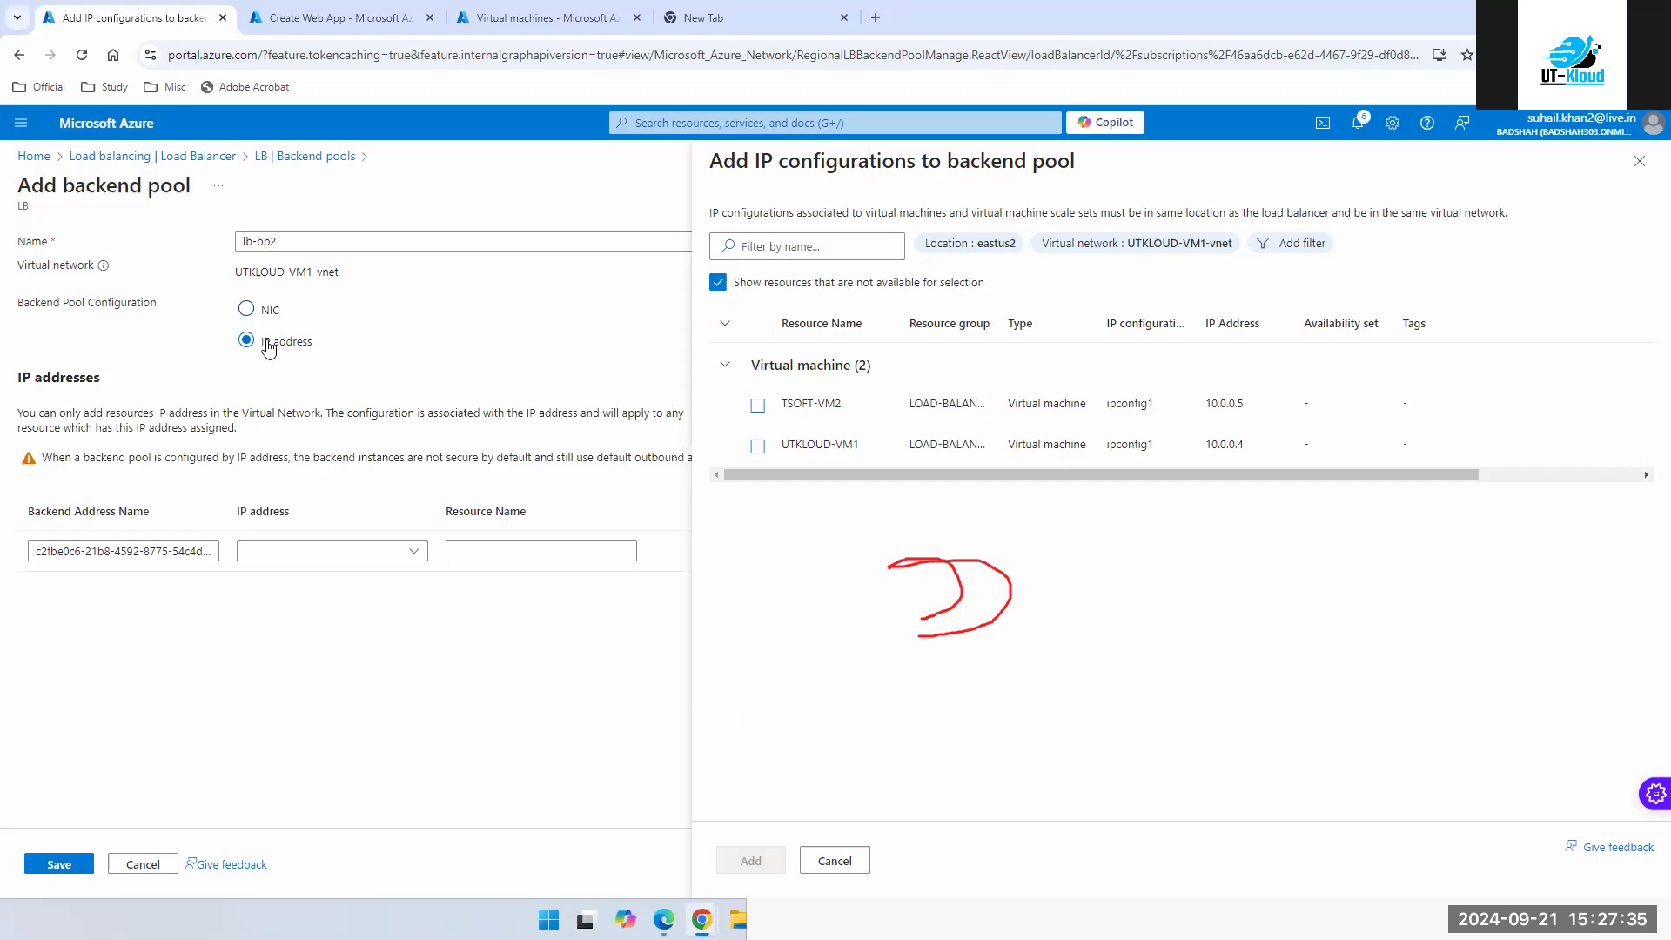
left_click(247, 312)
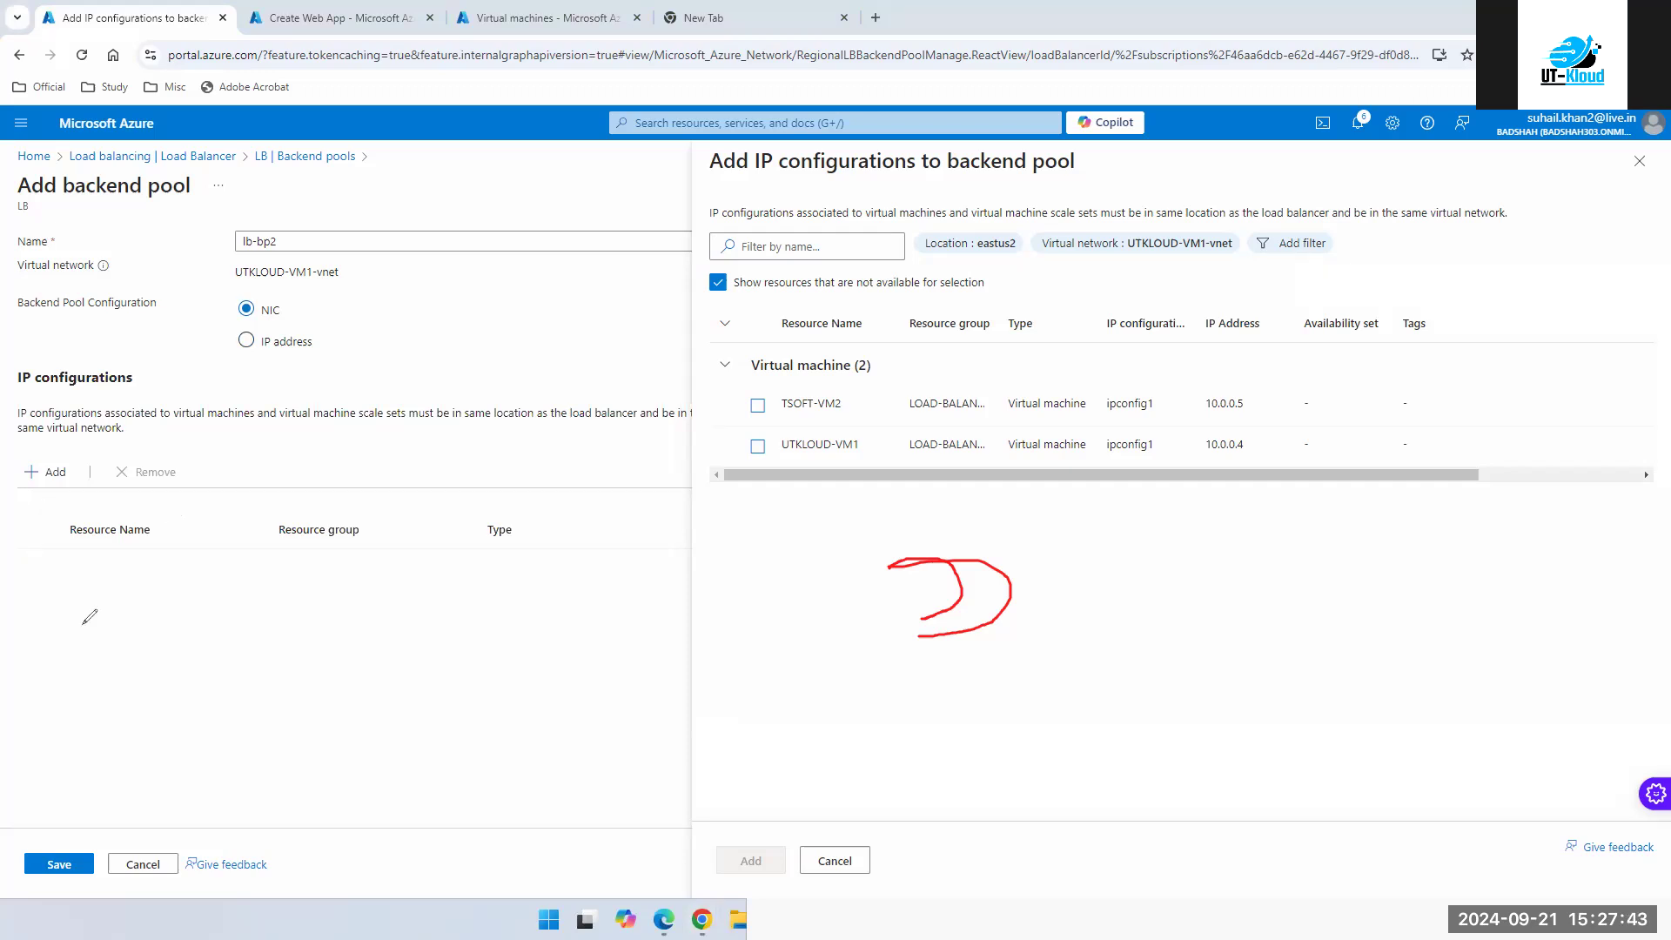
left_click(247, 342)
left_click(282, 550)
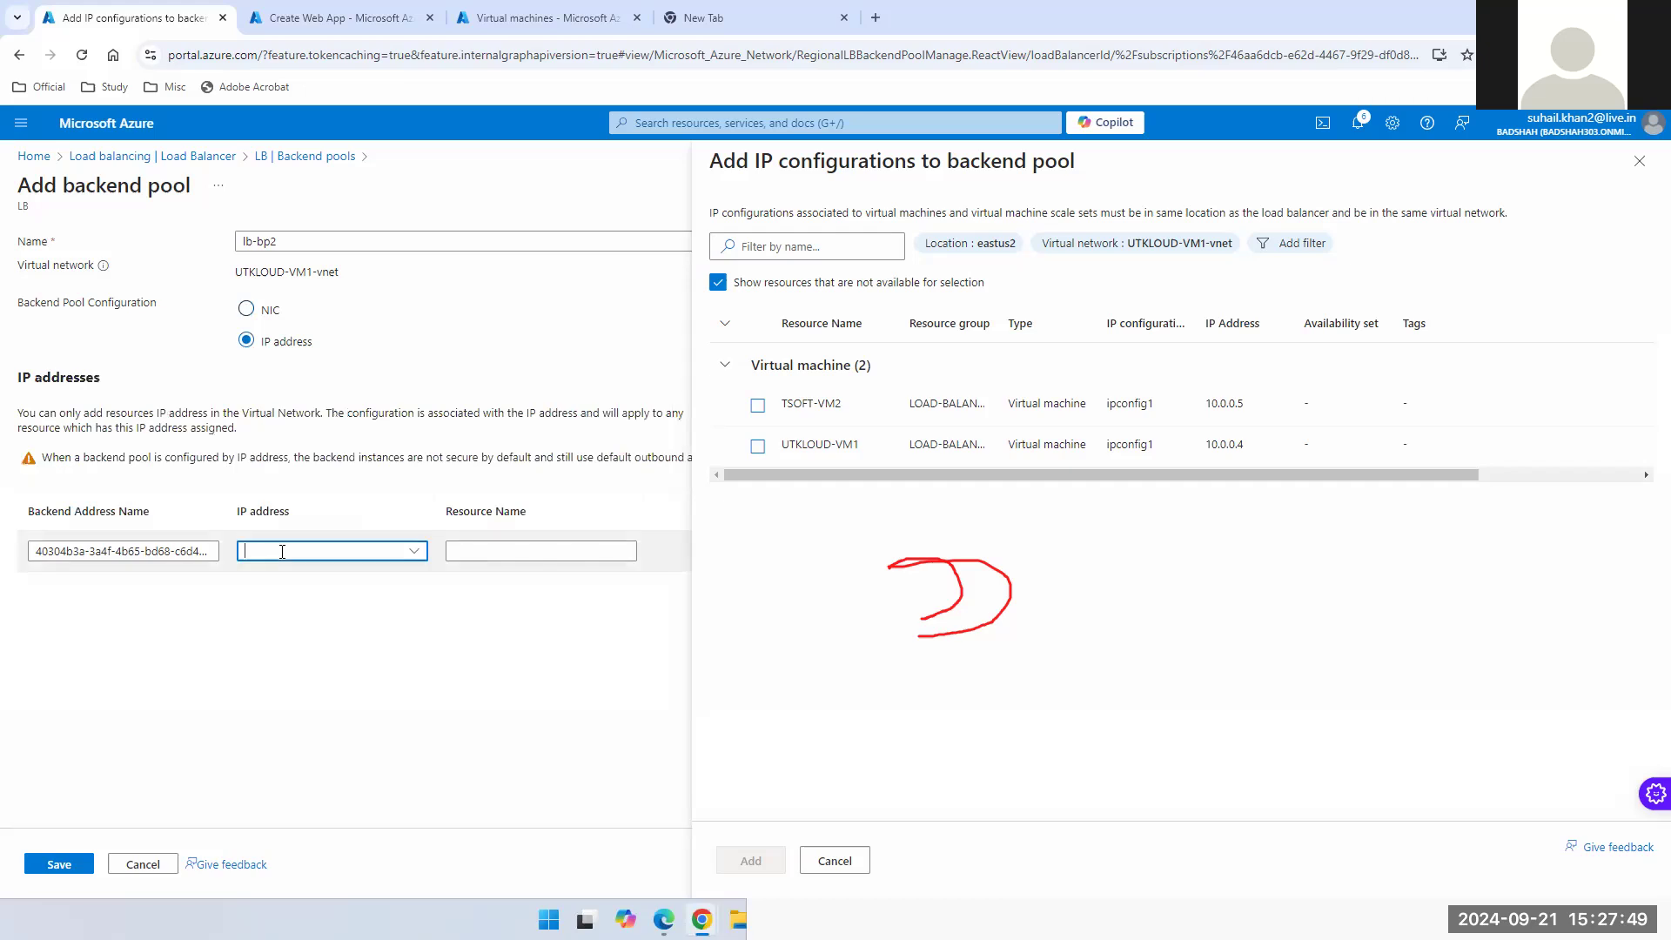
left_click(414, 551)
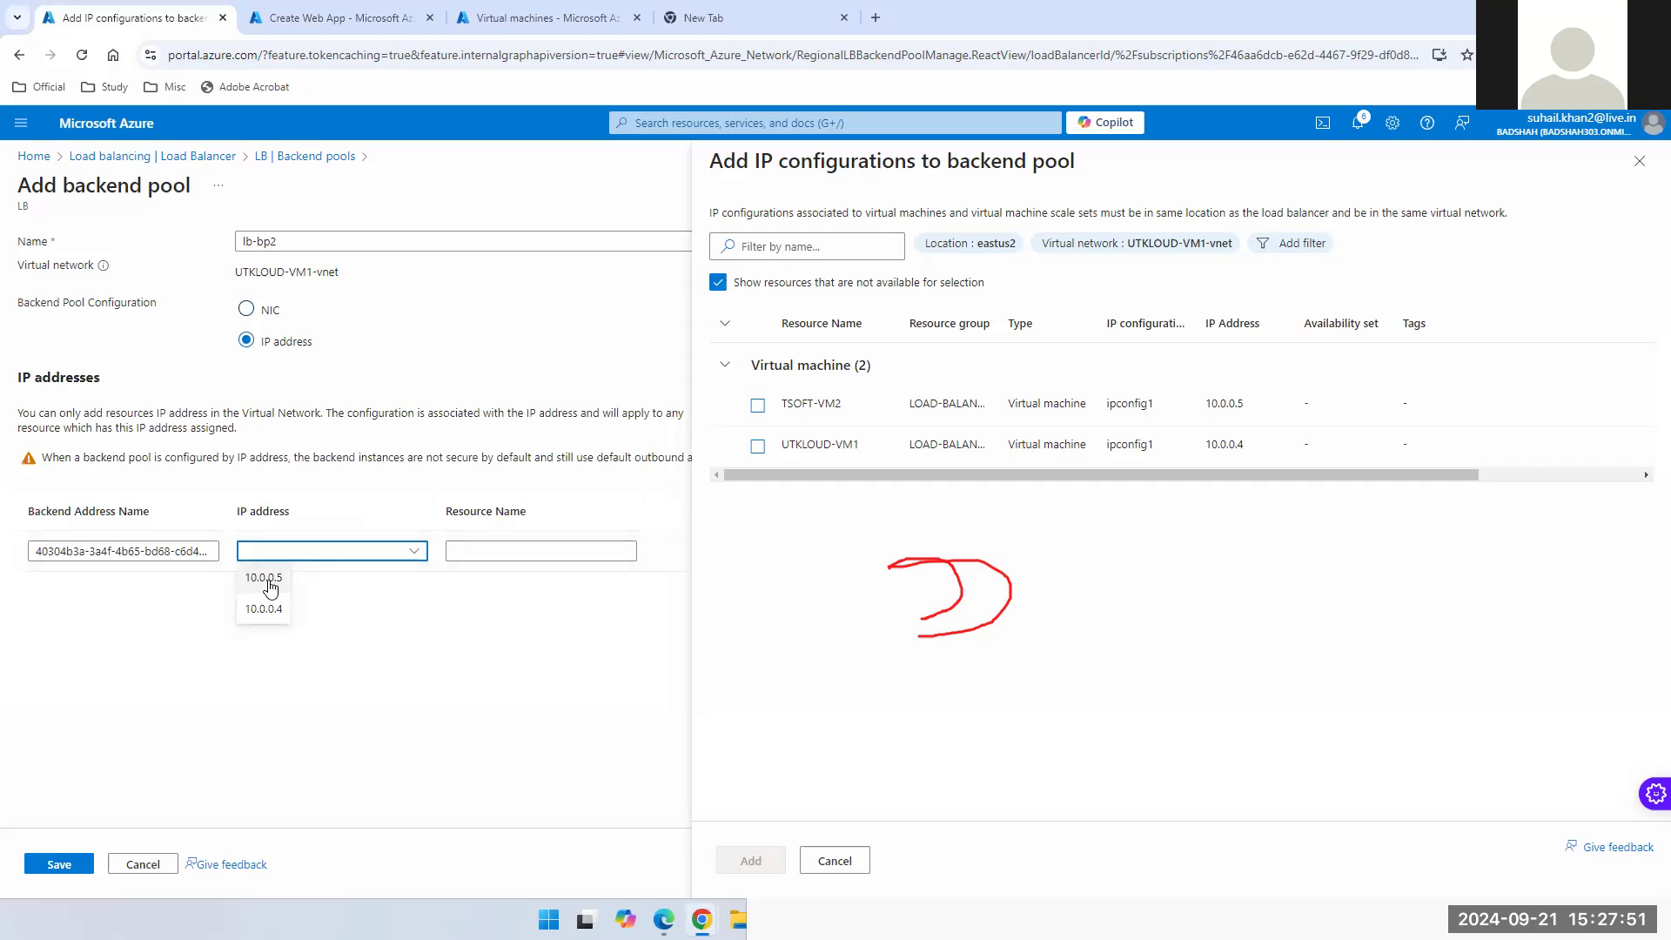
type("192.168.1.5")
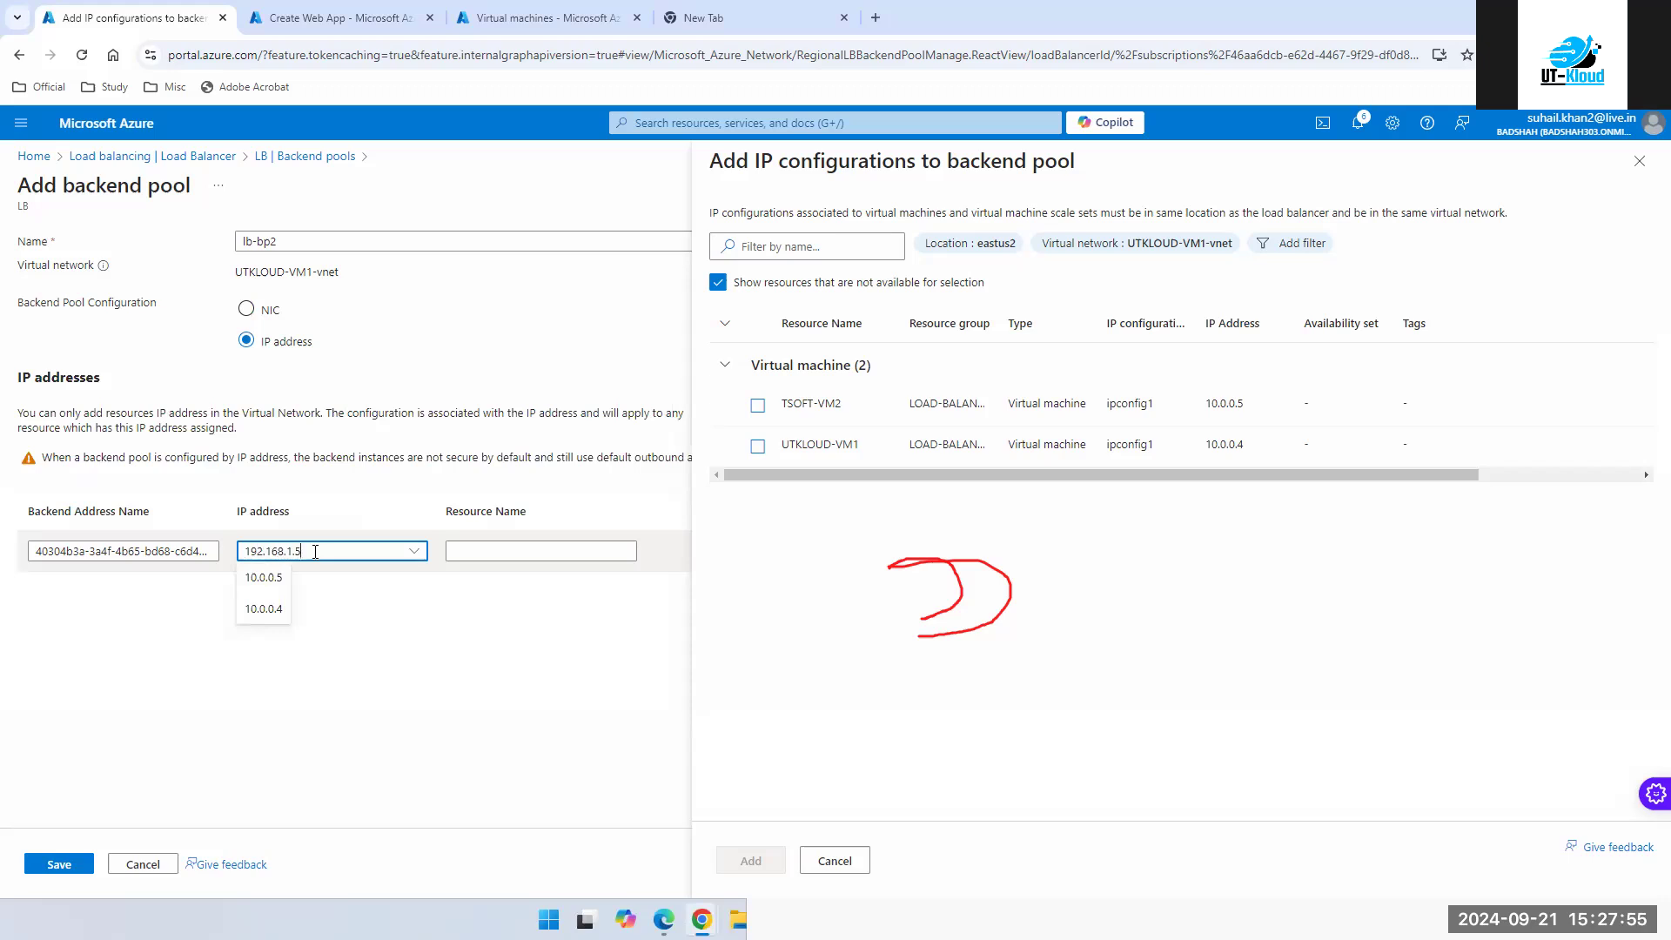
key("Return")
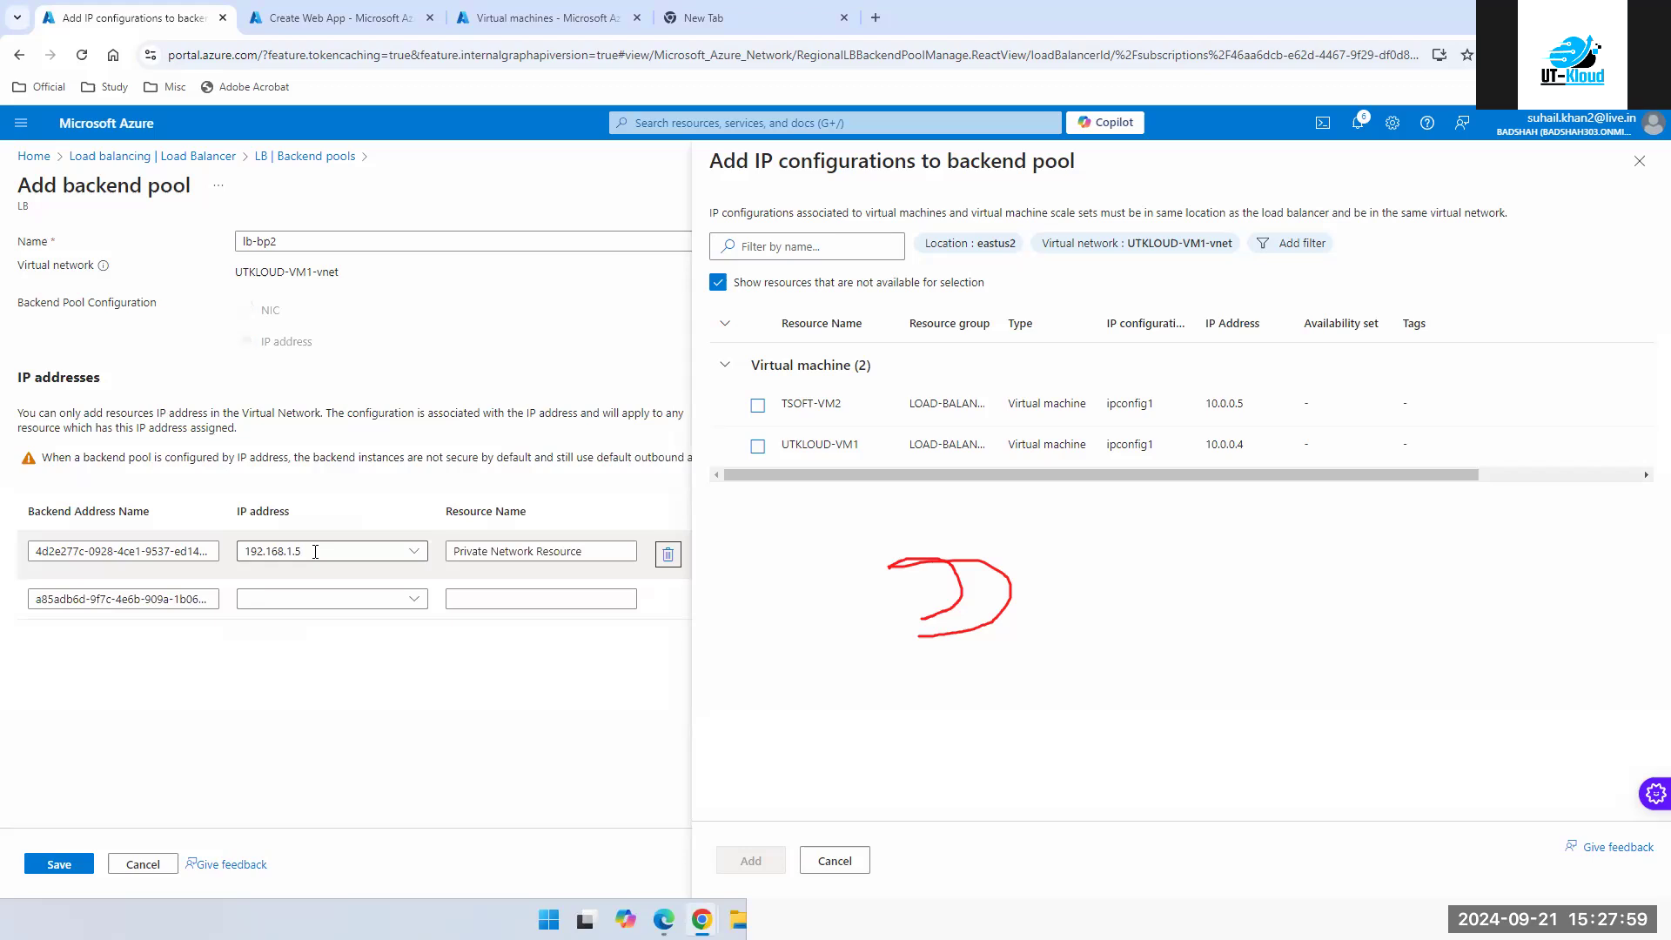
left_click(315, 550)
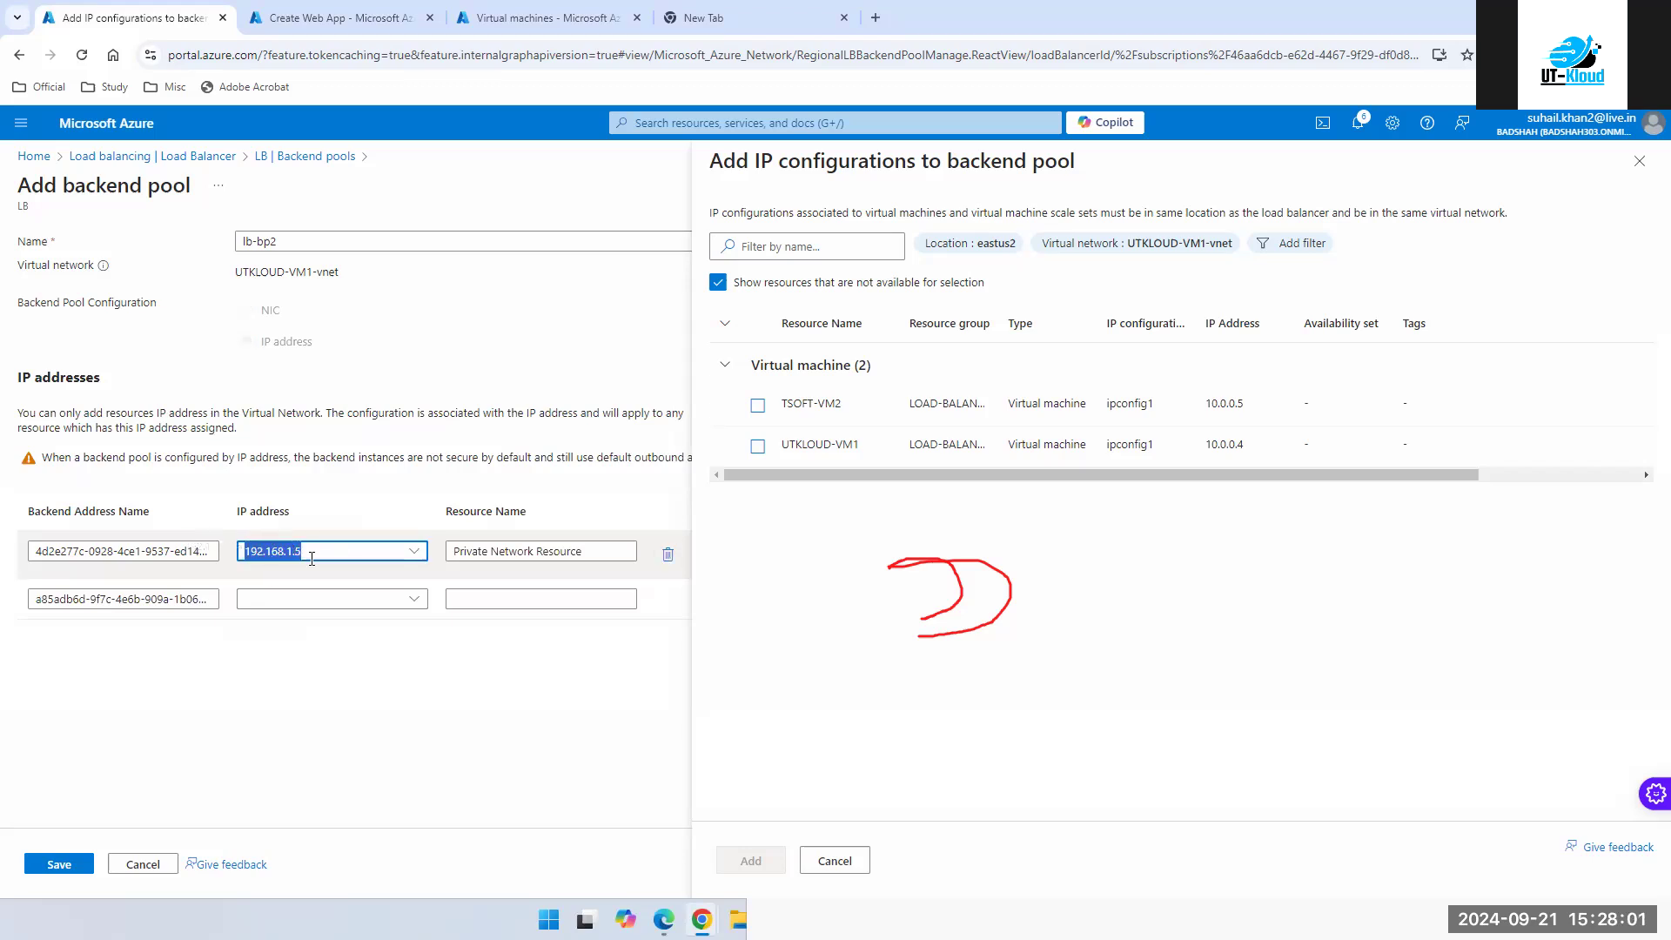
left_click(296, 561)
left_click(310, 561)
left_click(543, 559)
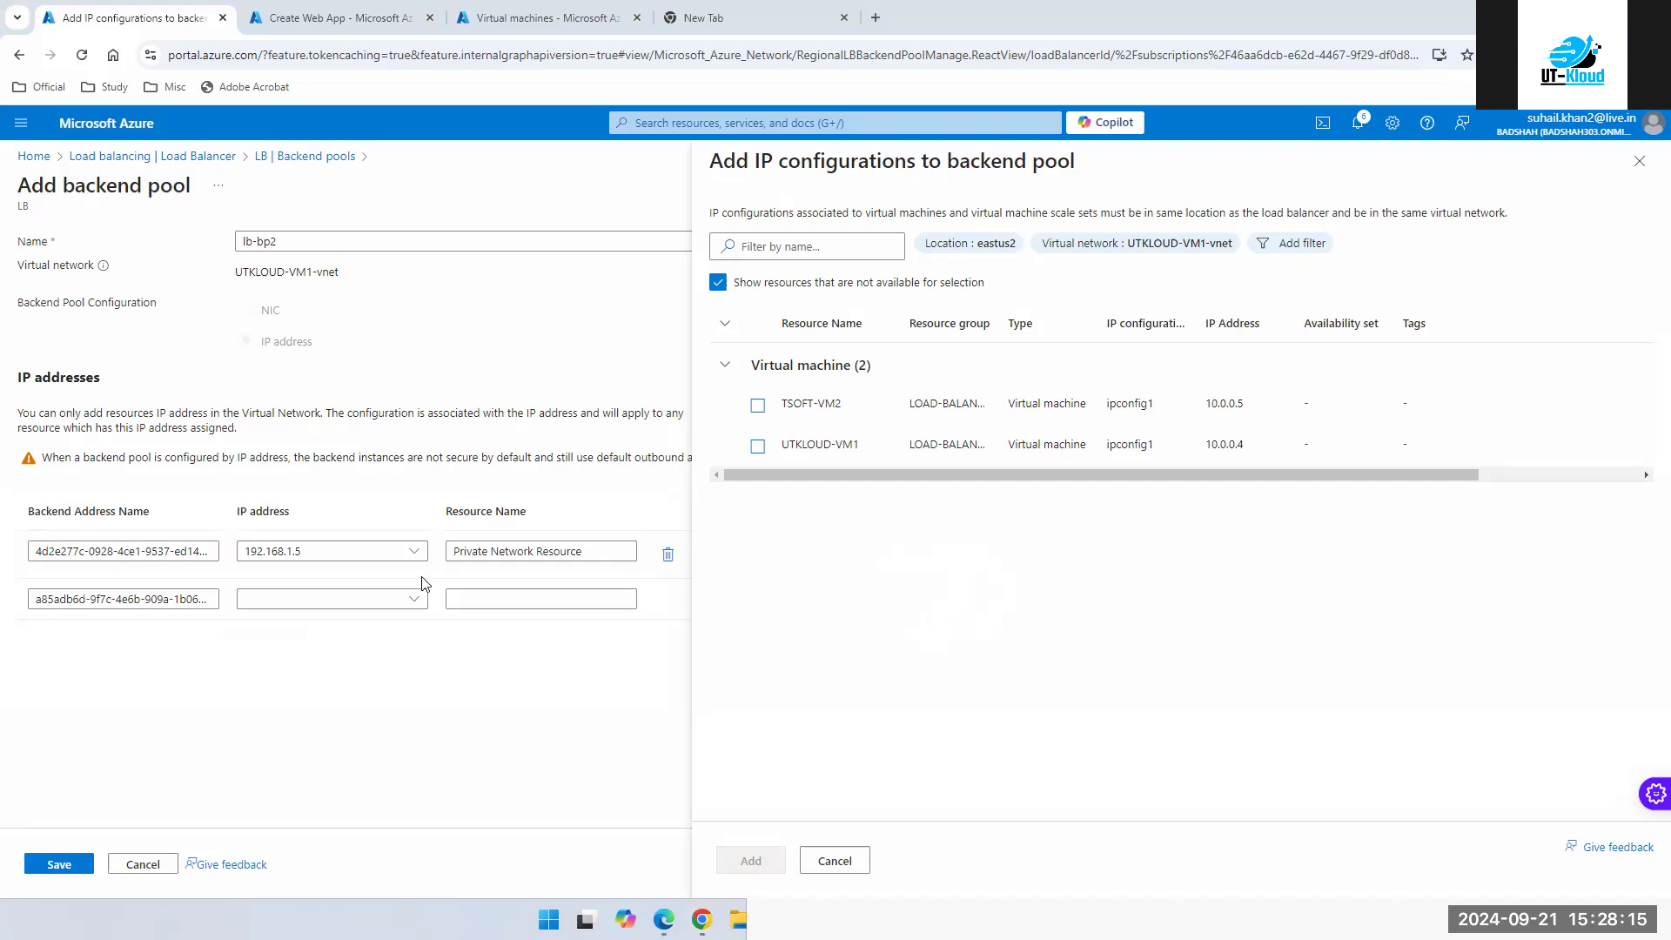
- Close the IP configurations list, remove the 192.168.1.5 entry, and set the backend pool configuration back to NIC
left_click(1641, 166)
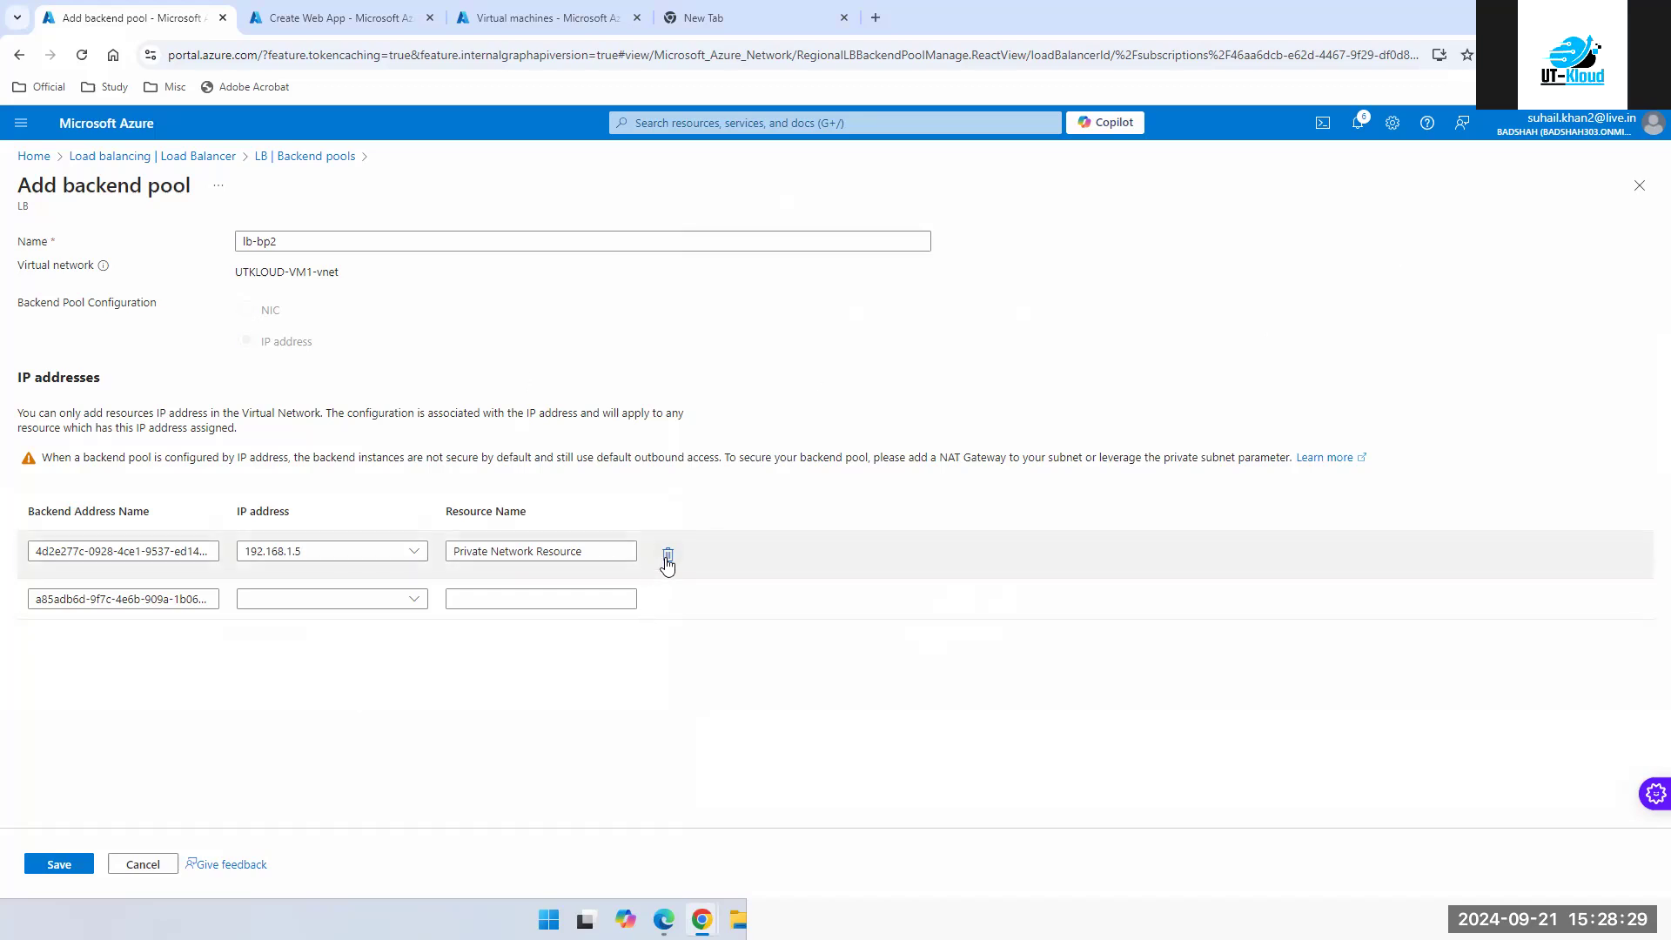
left_click(667, 555)
left_click(263, 315)
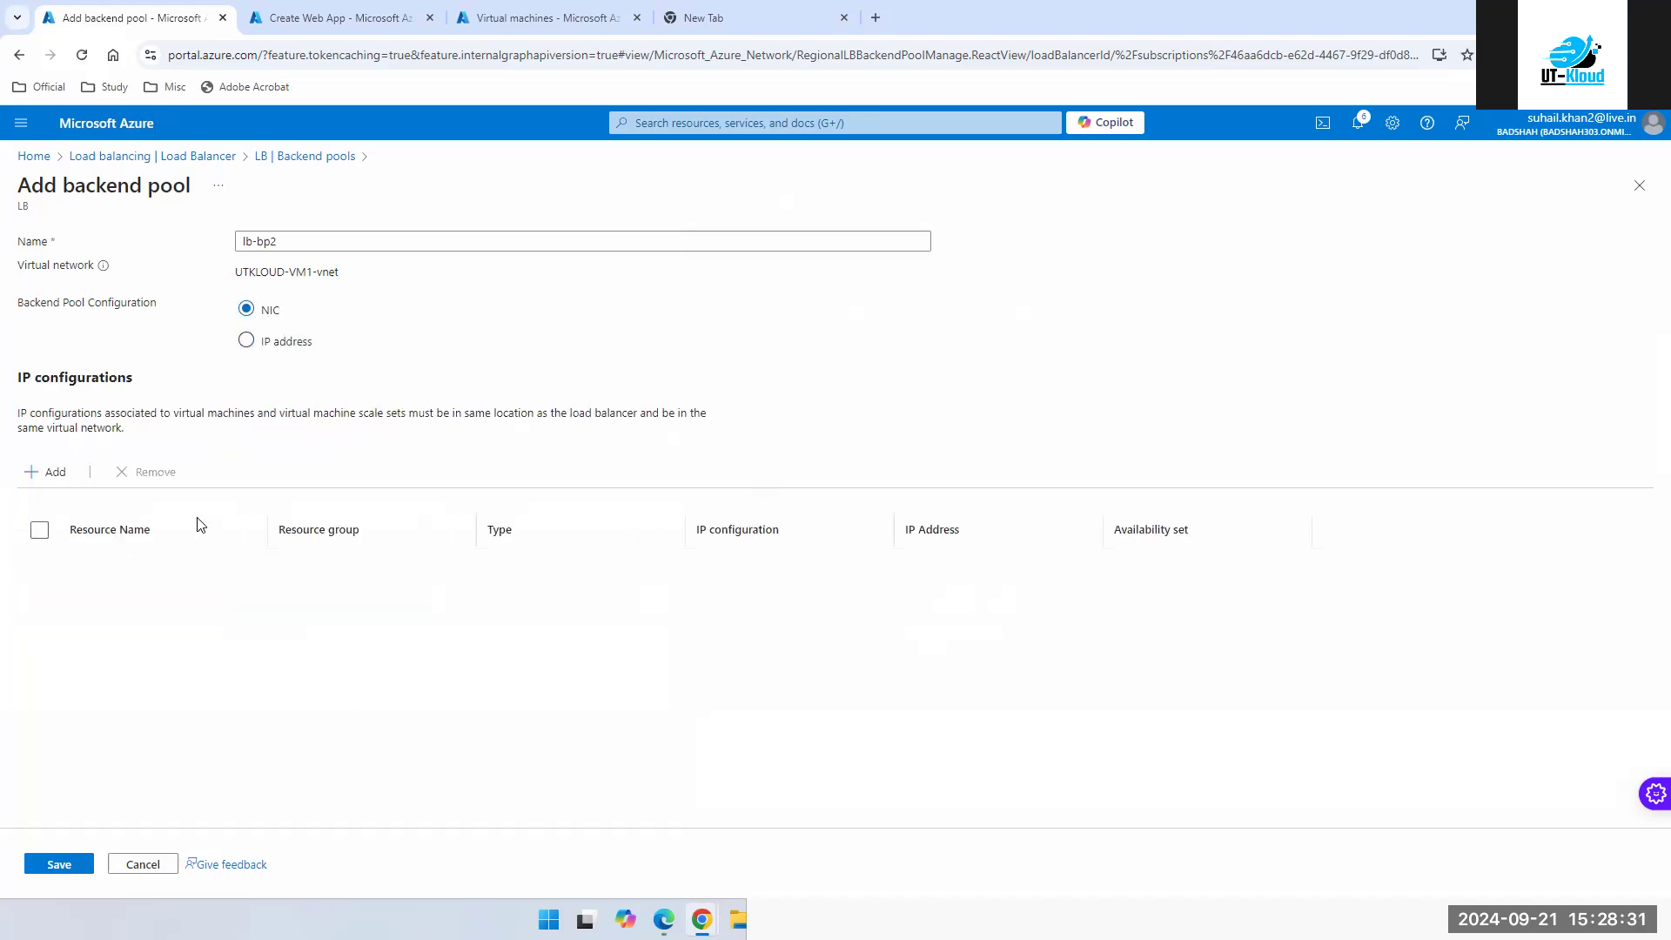
- Review the virtual machines selectable for the NIC-based pool and leave the new backend pool without saving
left_click(54, 474)
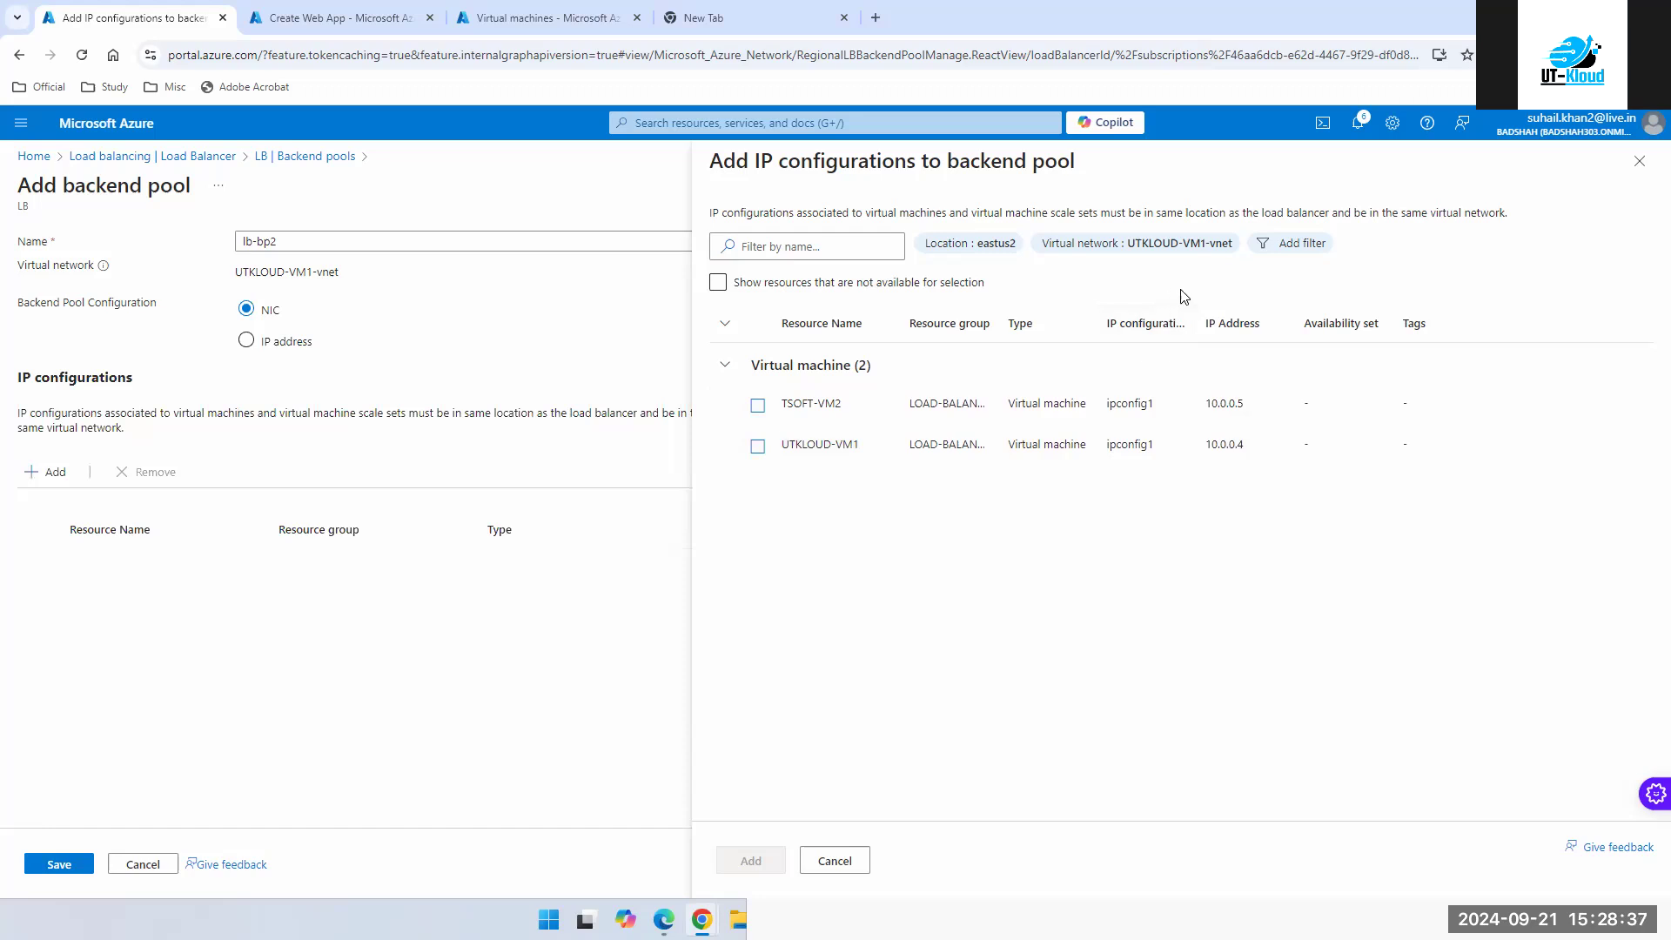
left_click(1639, 161)
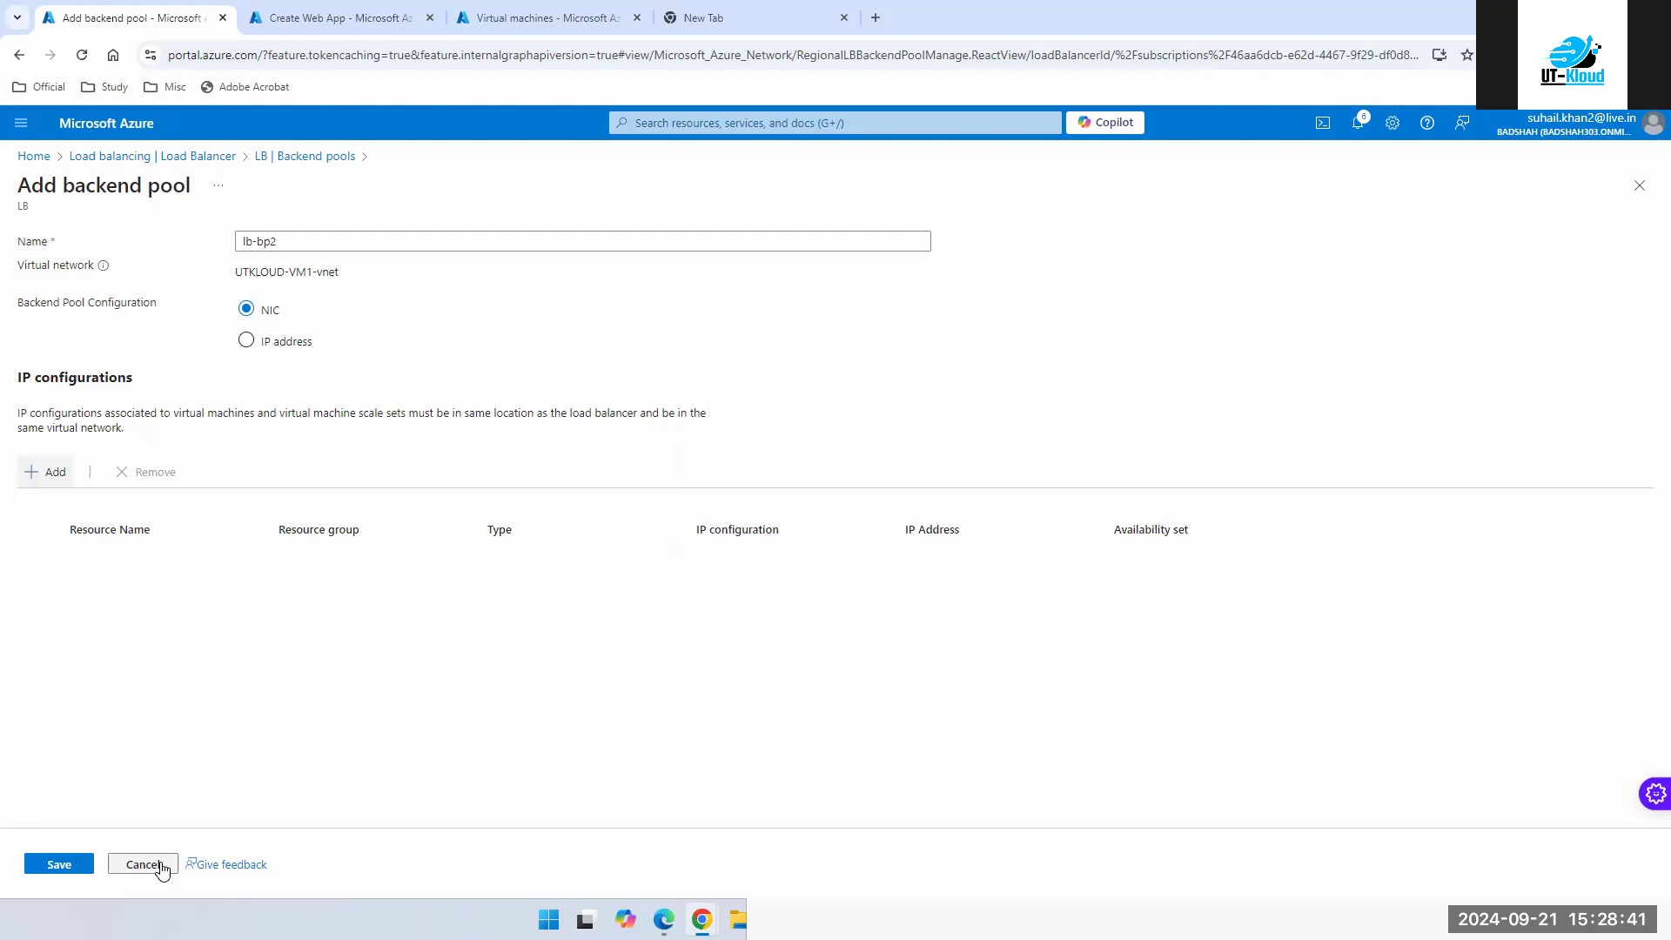
left_click(1639, 189)
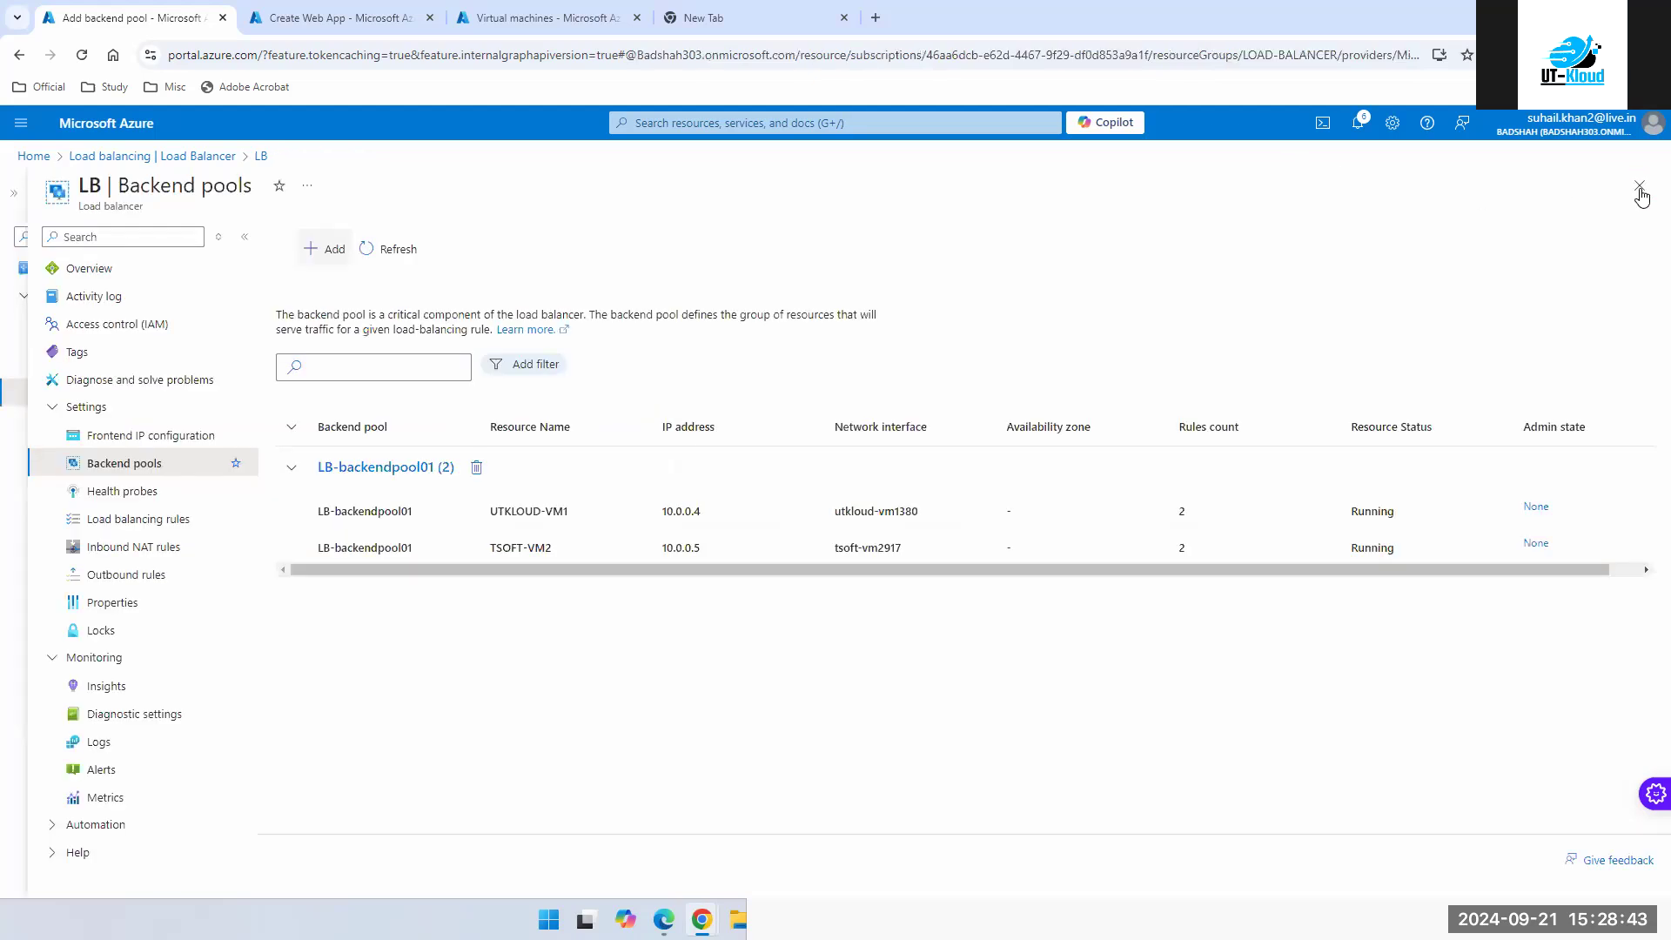
- Open the load balancer's health probes and start a new probe named WEBSITE
left_click(127, 493)
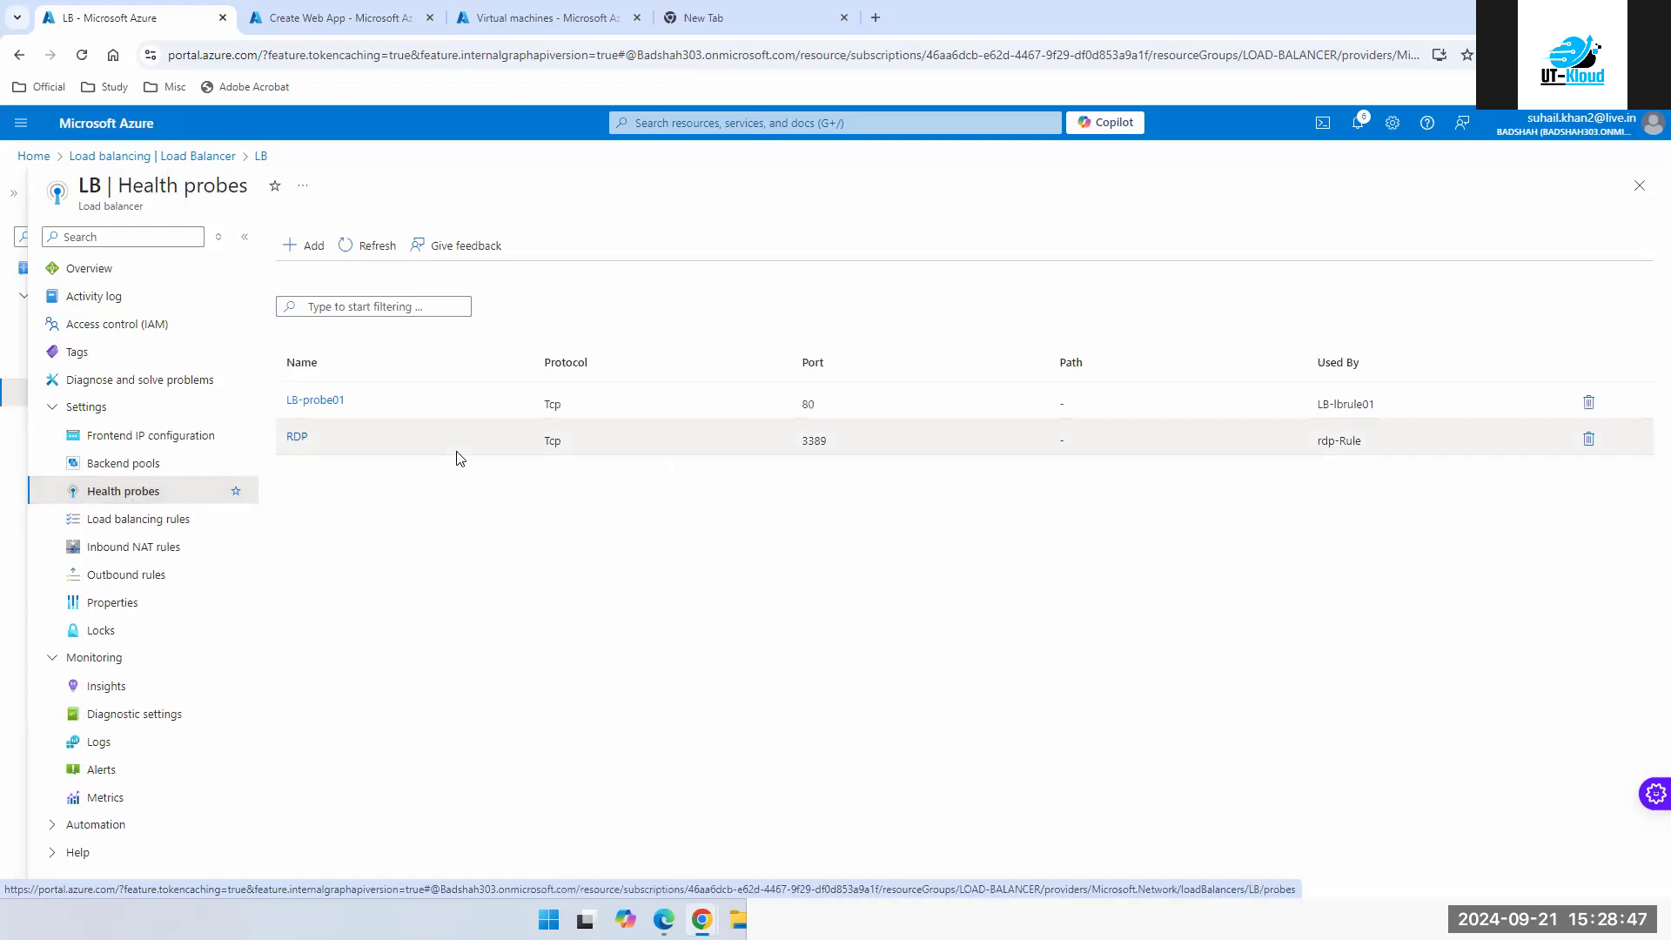
left_click(306, 248)
left_click(313, 317)
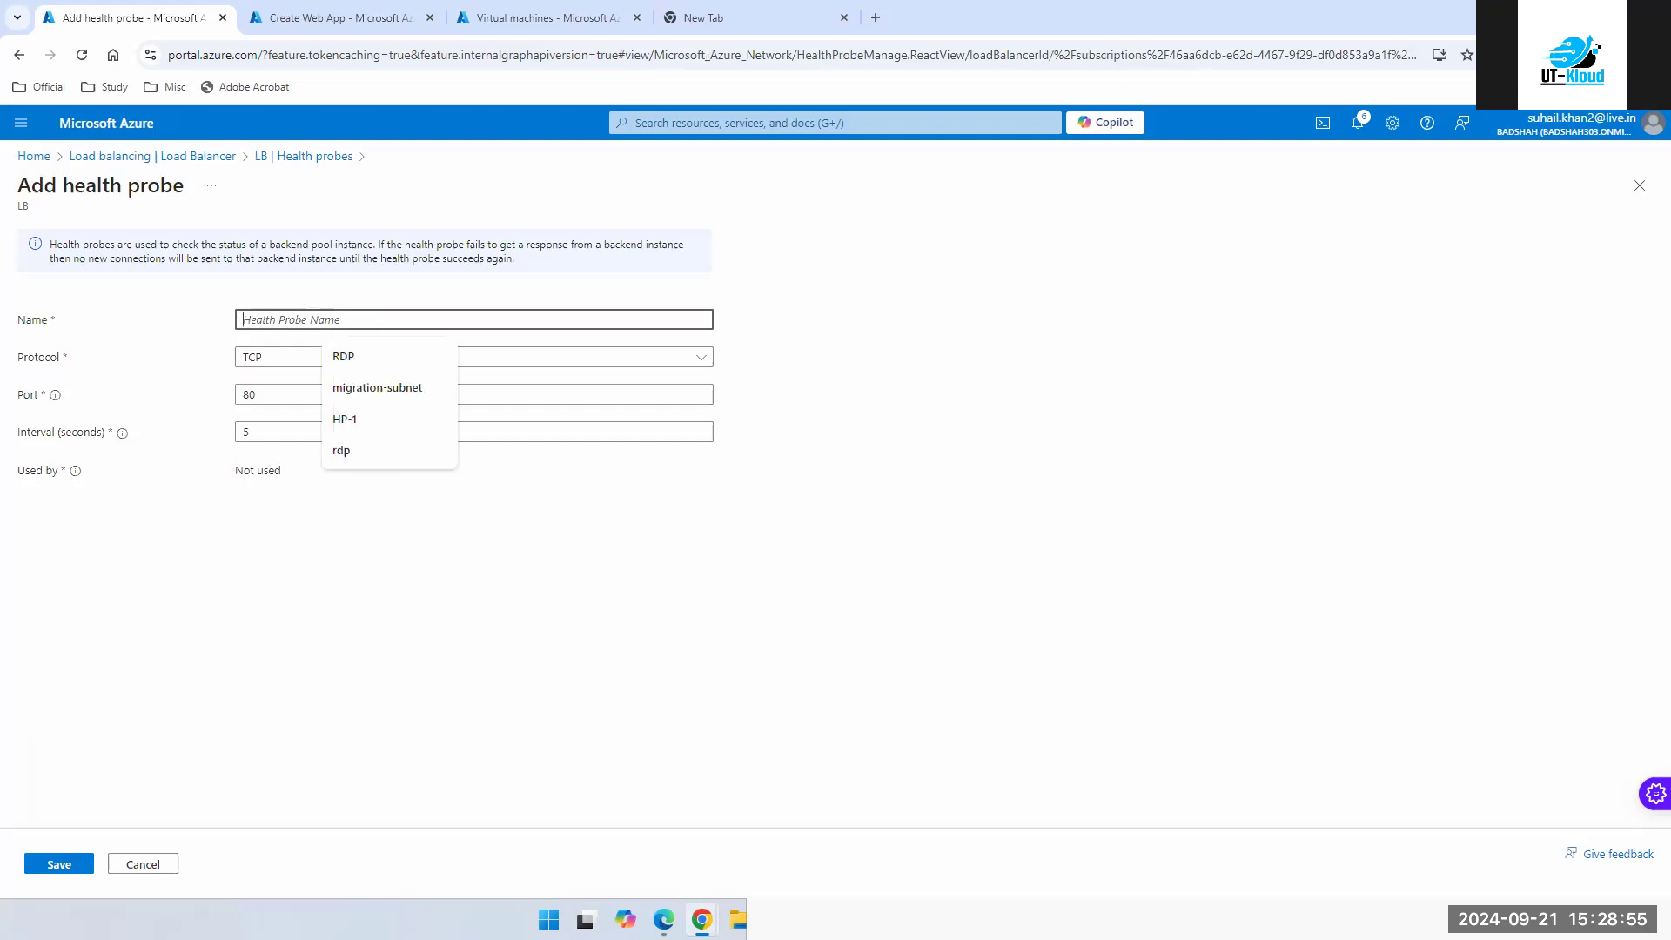
left_click(401, 314)
type("WEBSITE")
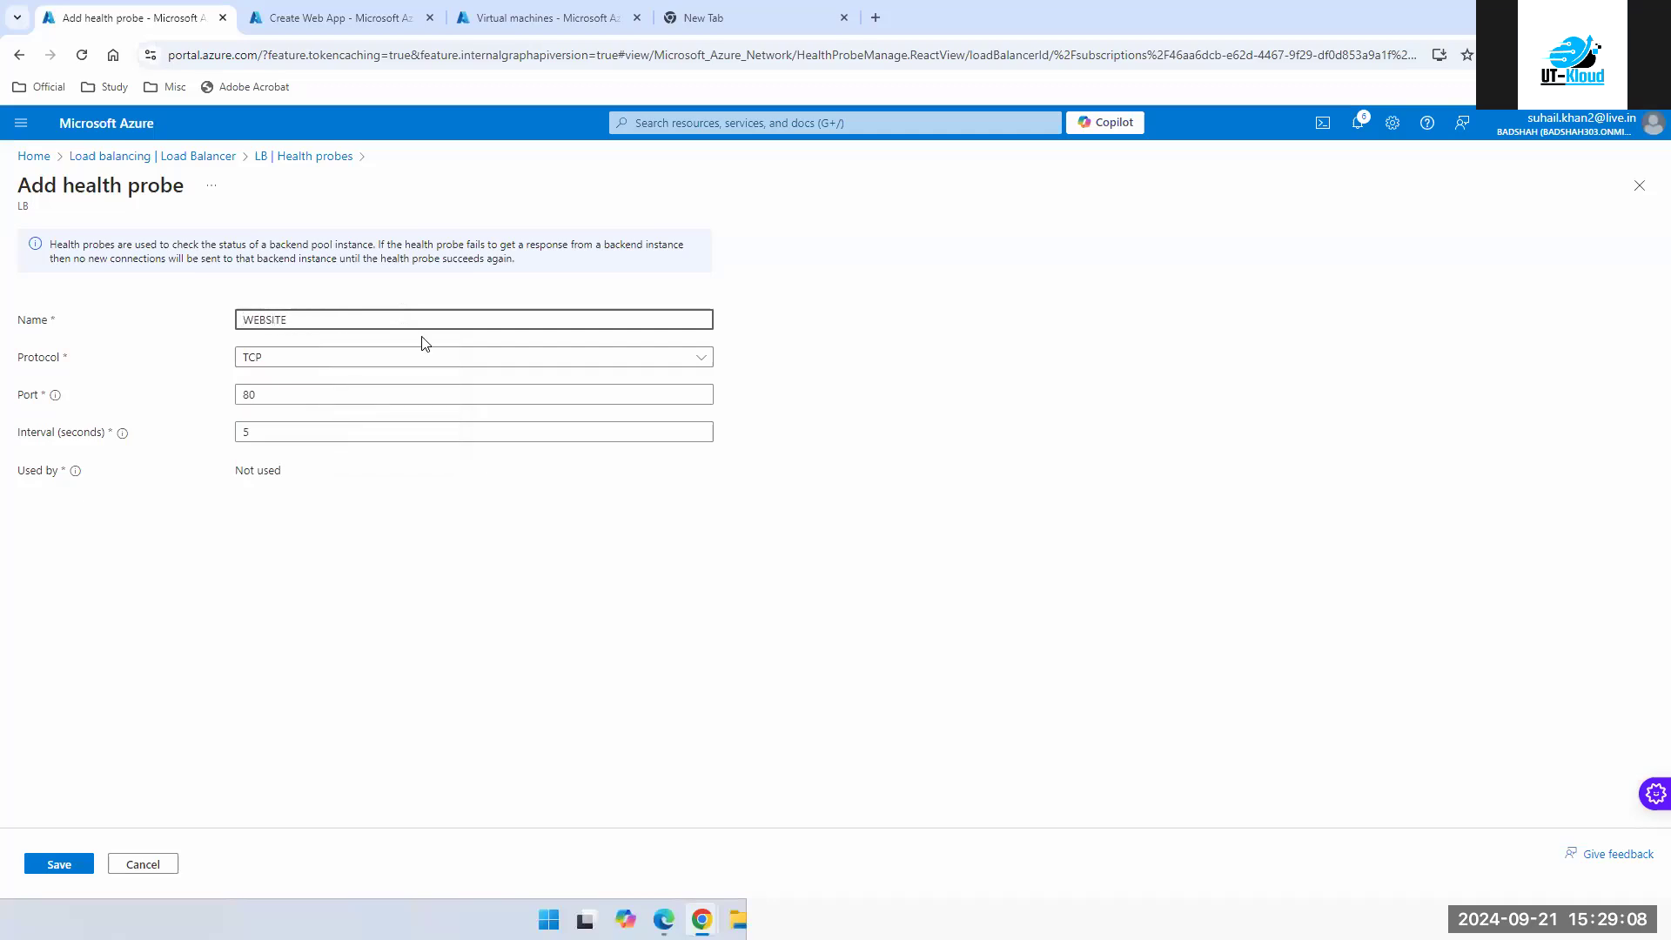
- Set the WEBSITE probe's protocol to HTTP, check the path description, and enter NIDEX.HTML in the path
left_click(358, 359)
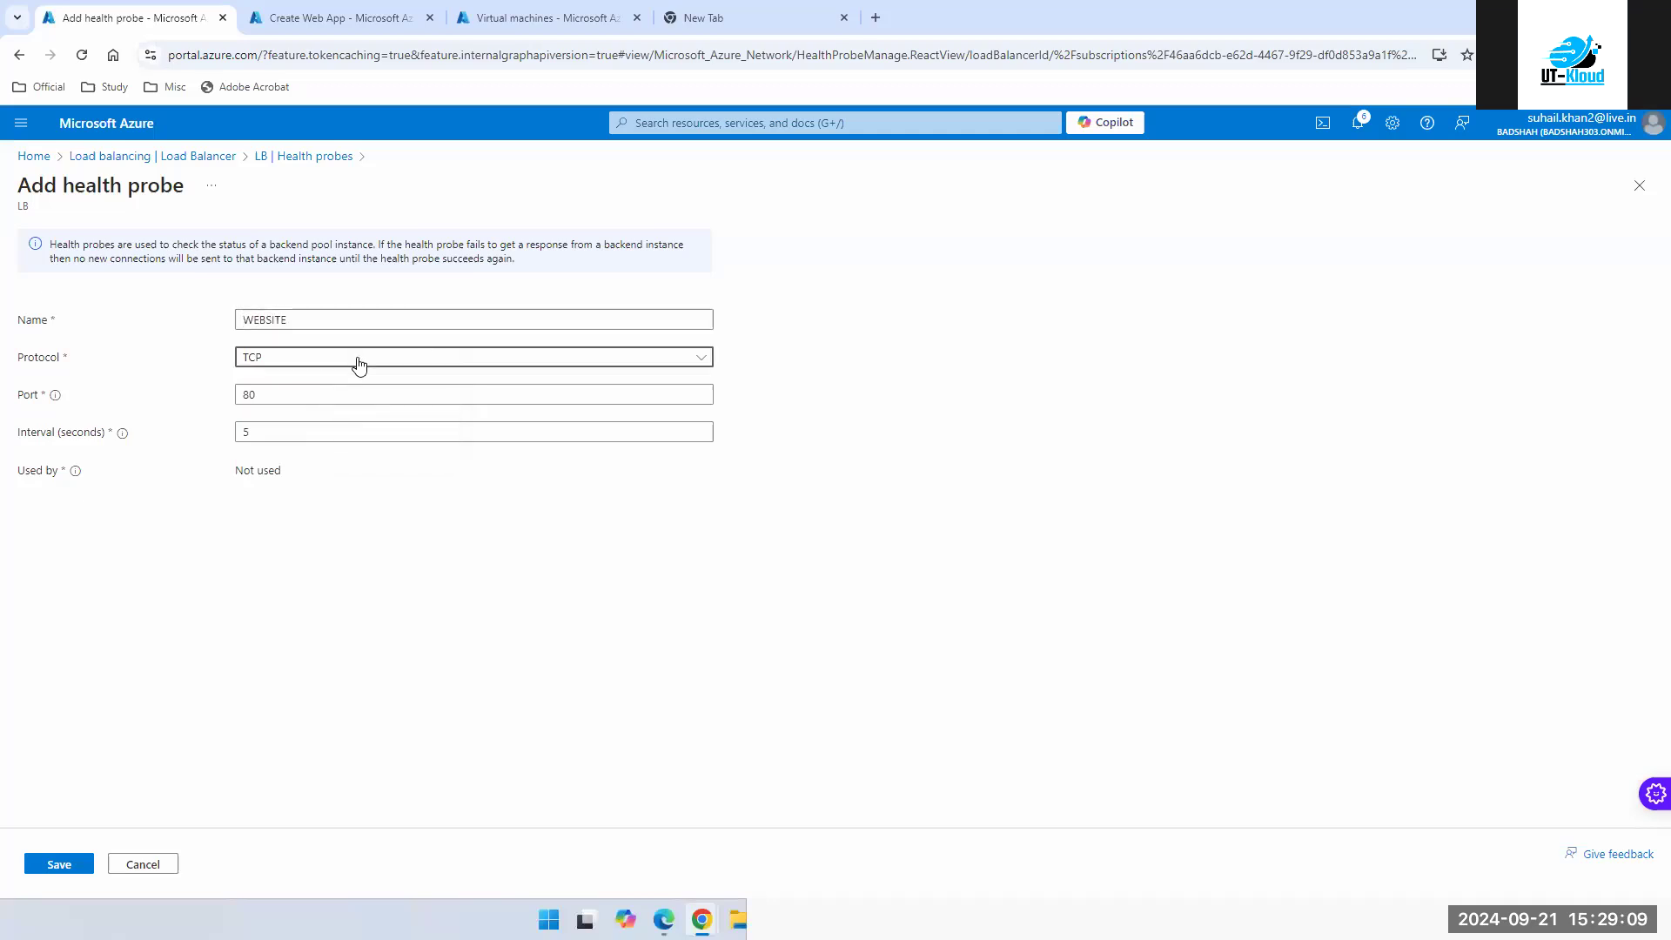
left_click(254, 415)
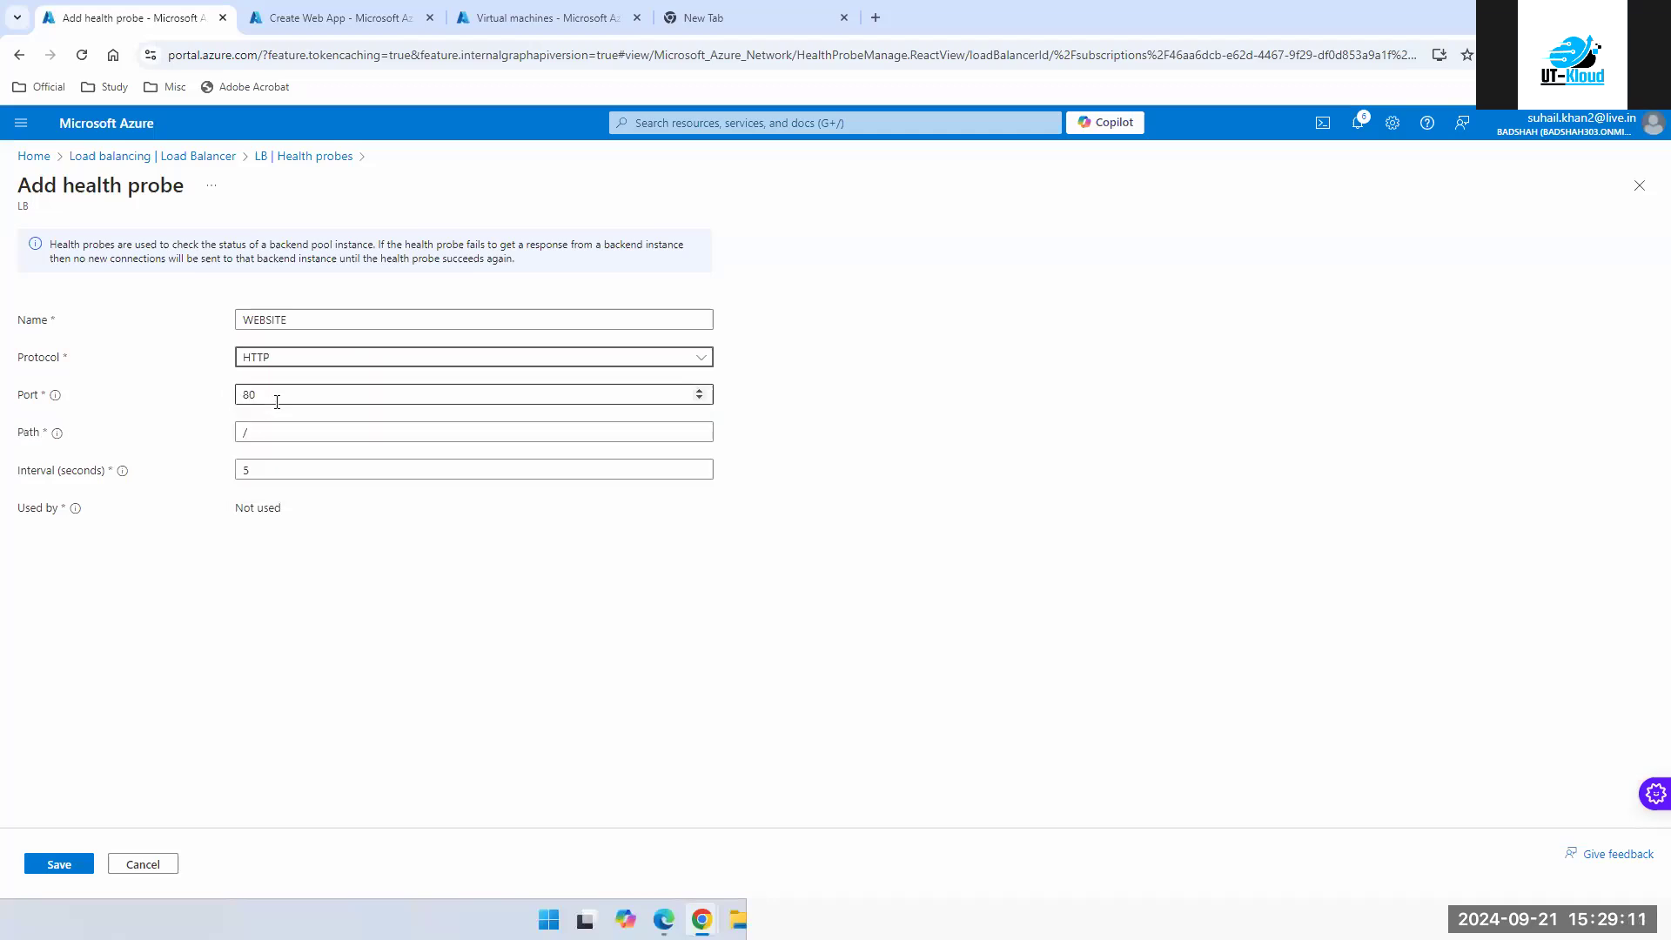
left_click(289, 395)
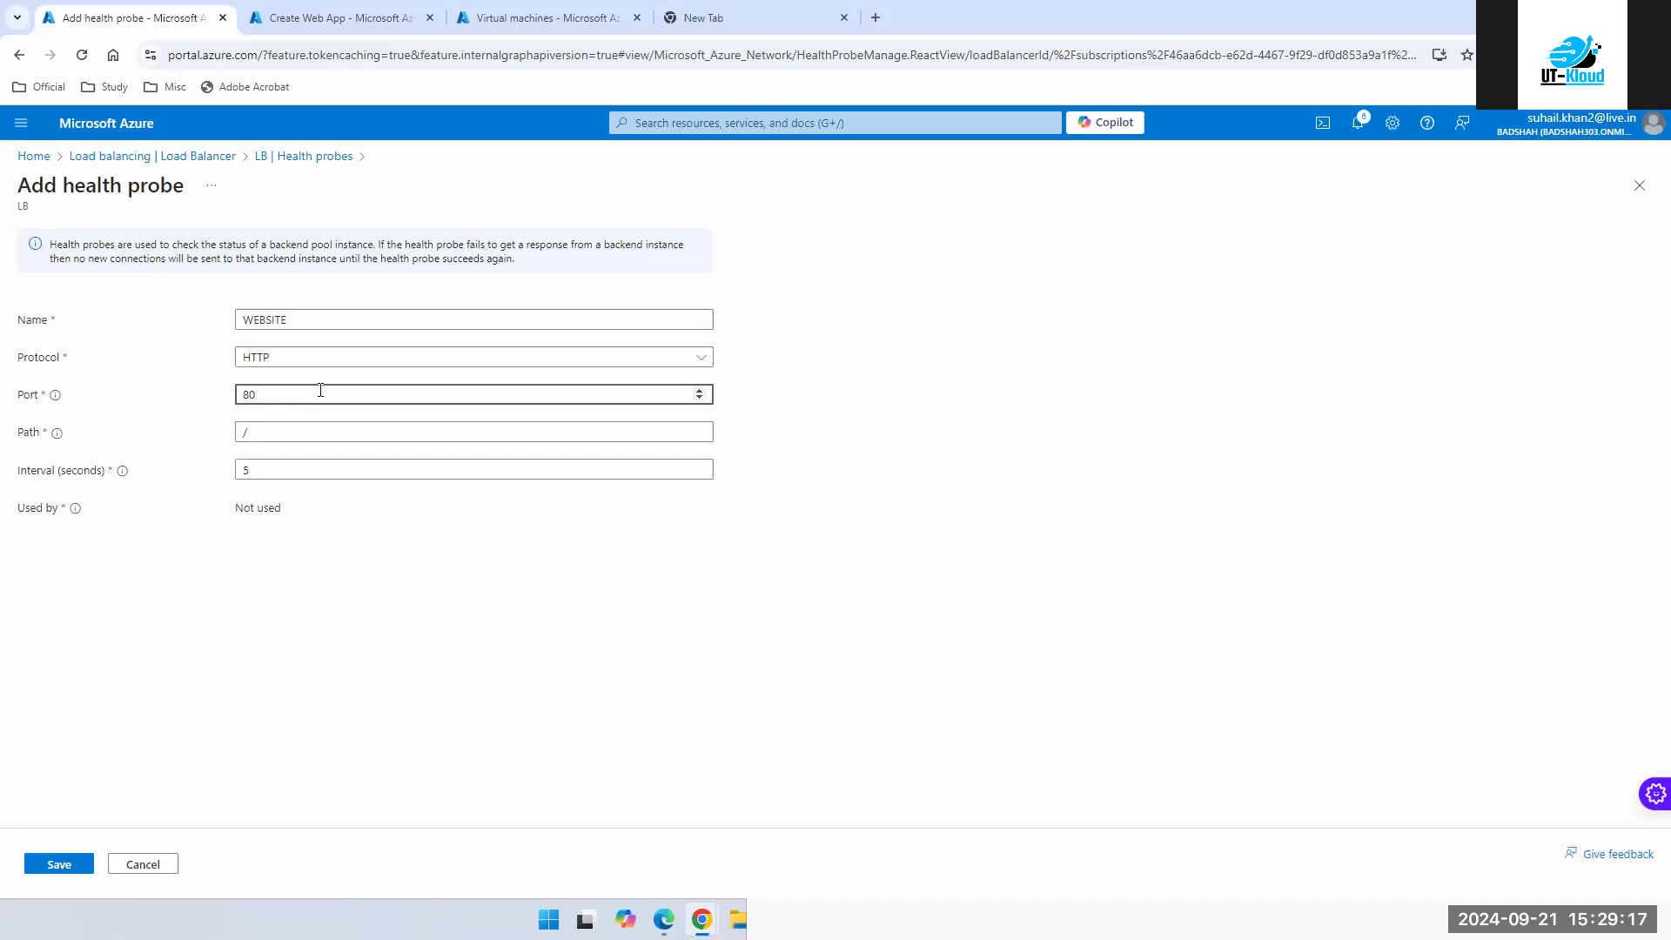
mouse_move(57, 441)
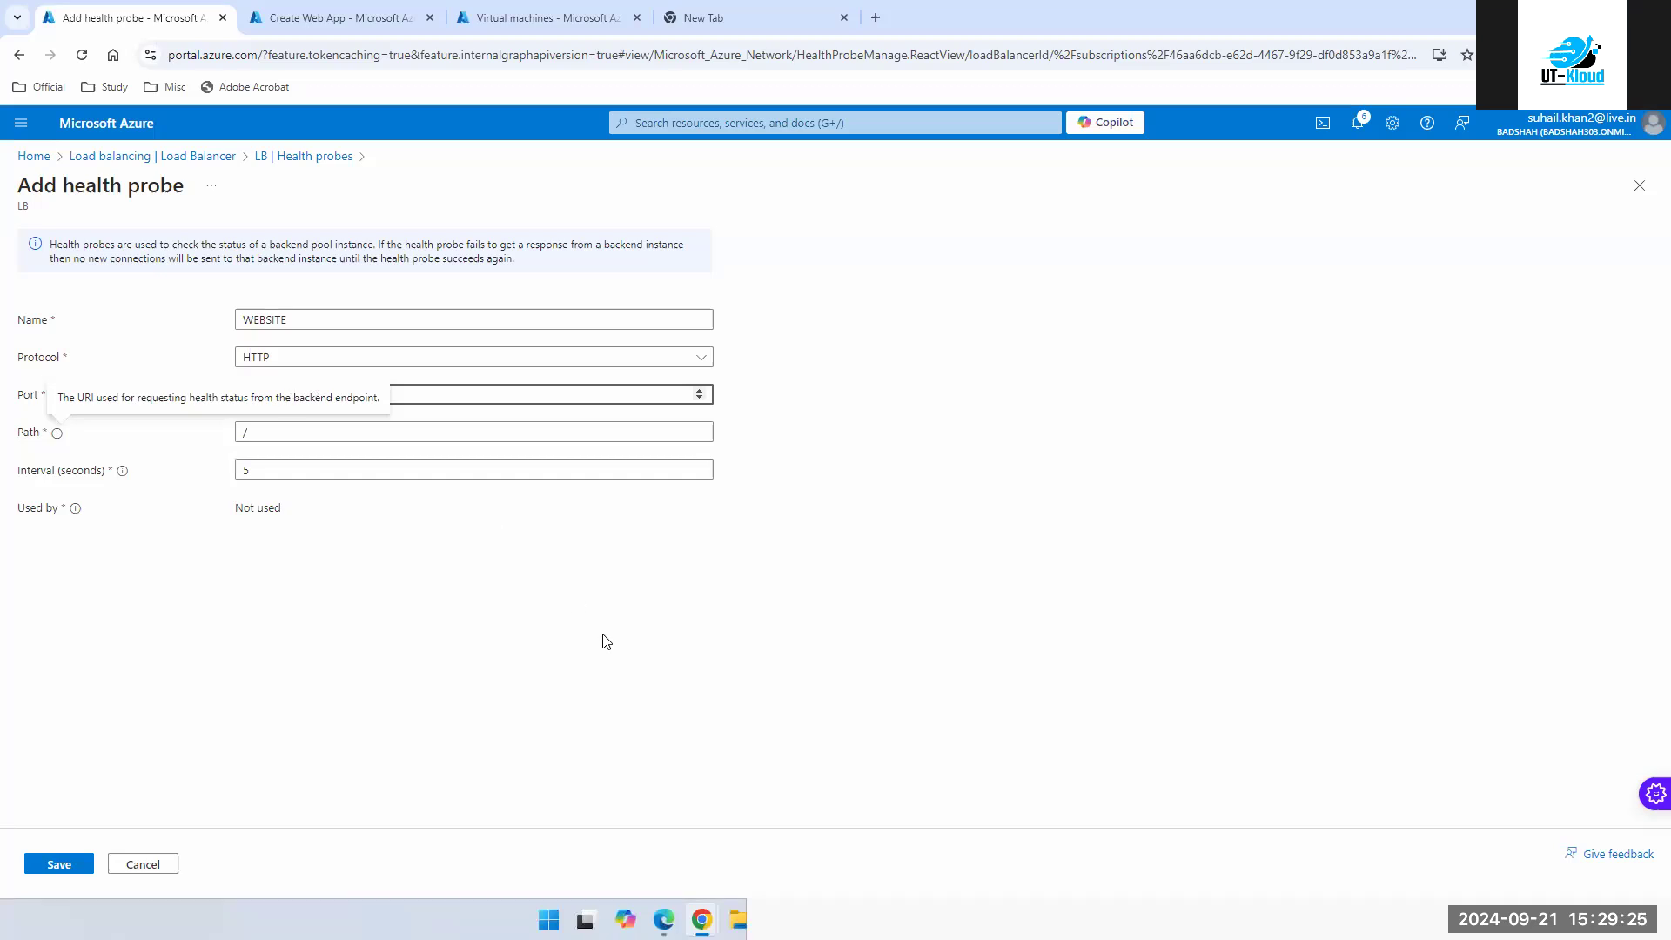
left_click(292, 432)
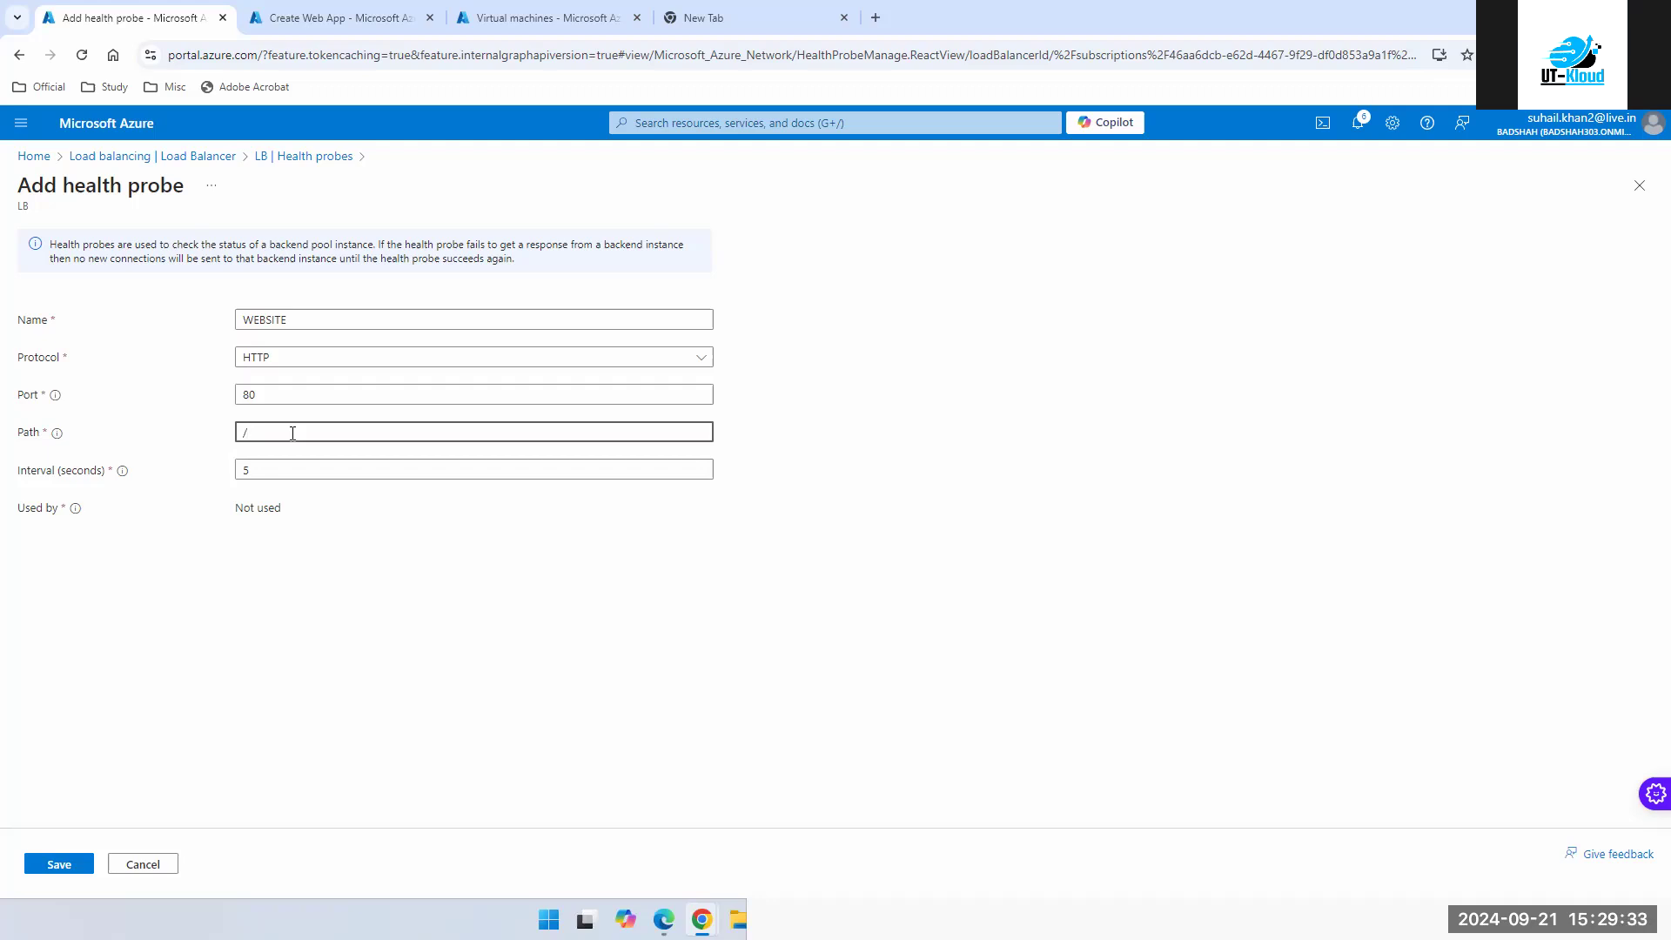
type("NIDEX.HTML")
- Set the WEBSITE probe's protocol back to TCP, highlight its port, and leave the form without saving
left_click(309, 358)
left_click(280, 381)
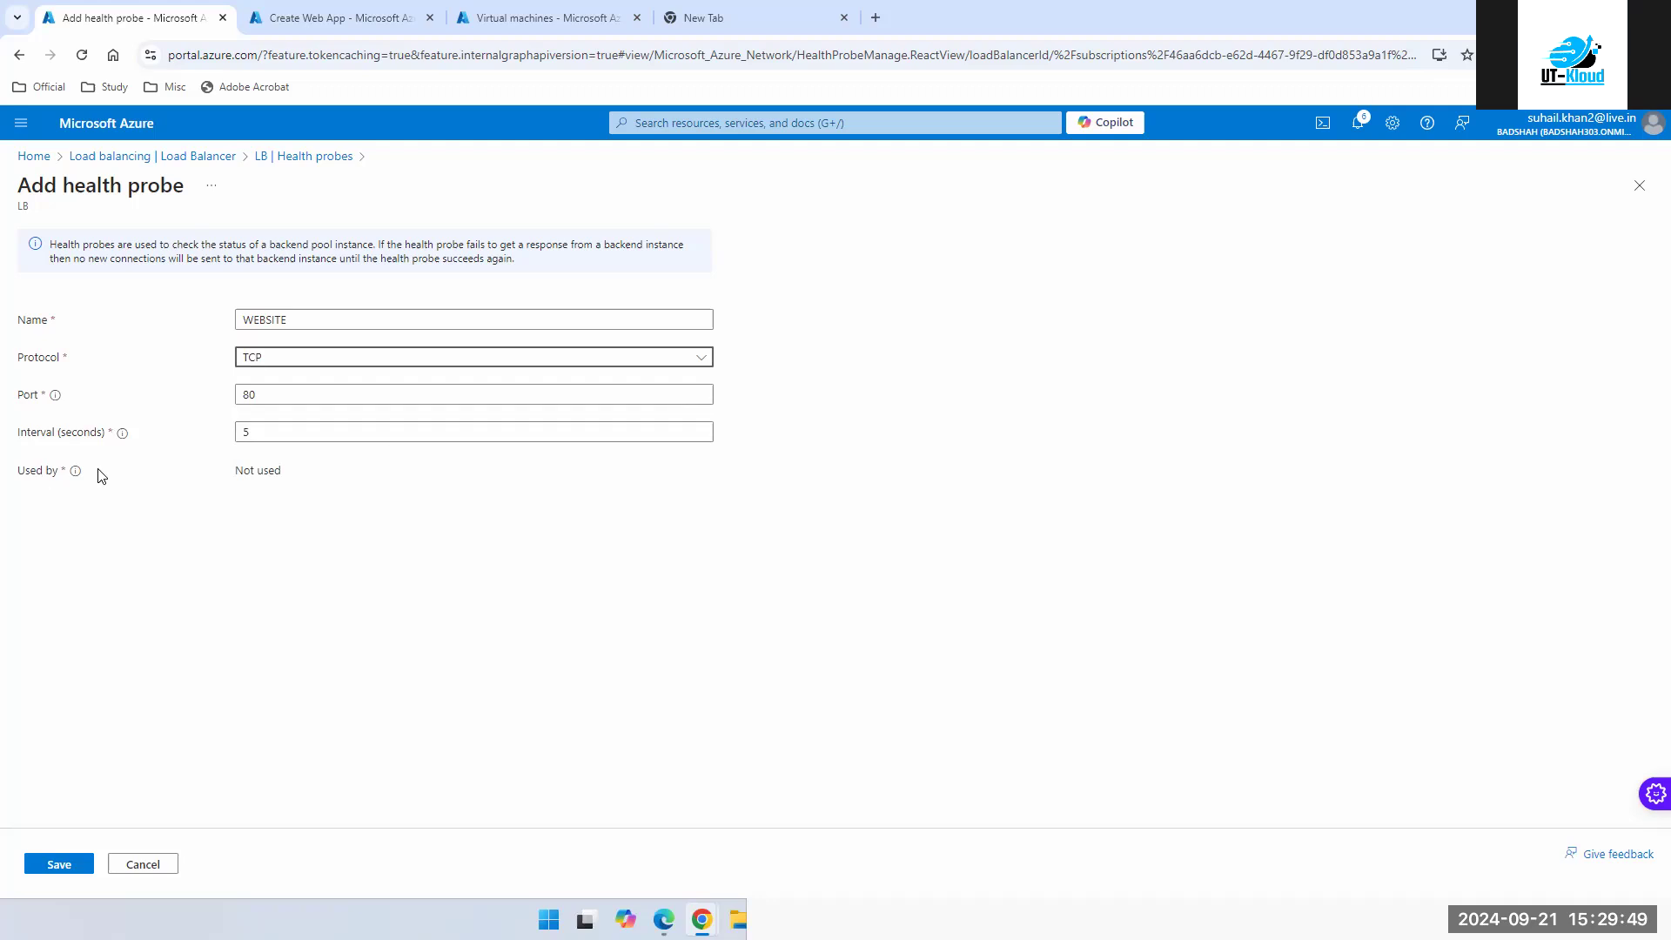
double_click(269, 399)
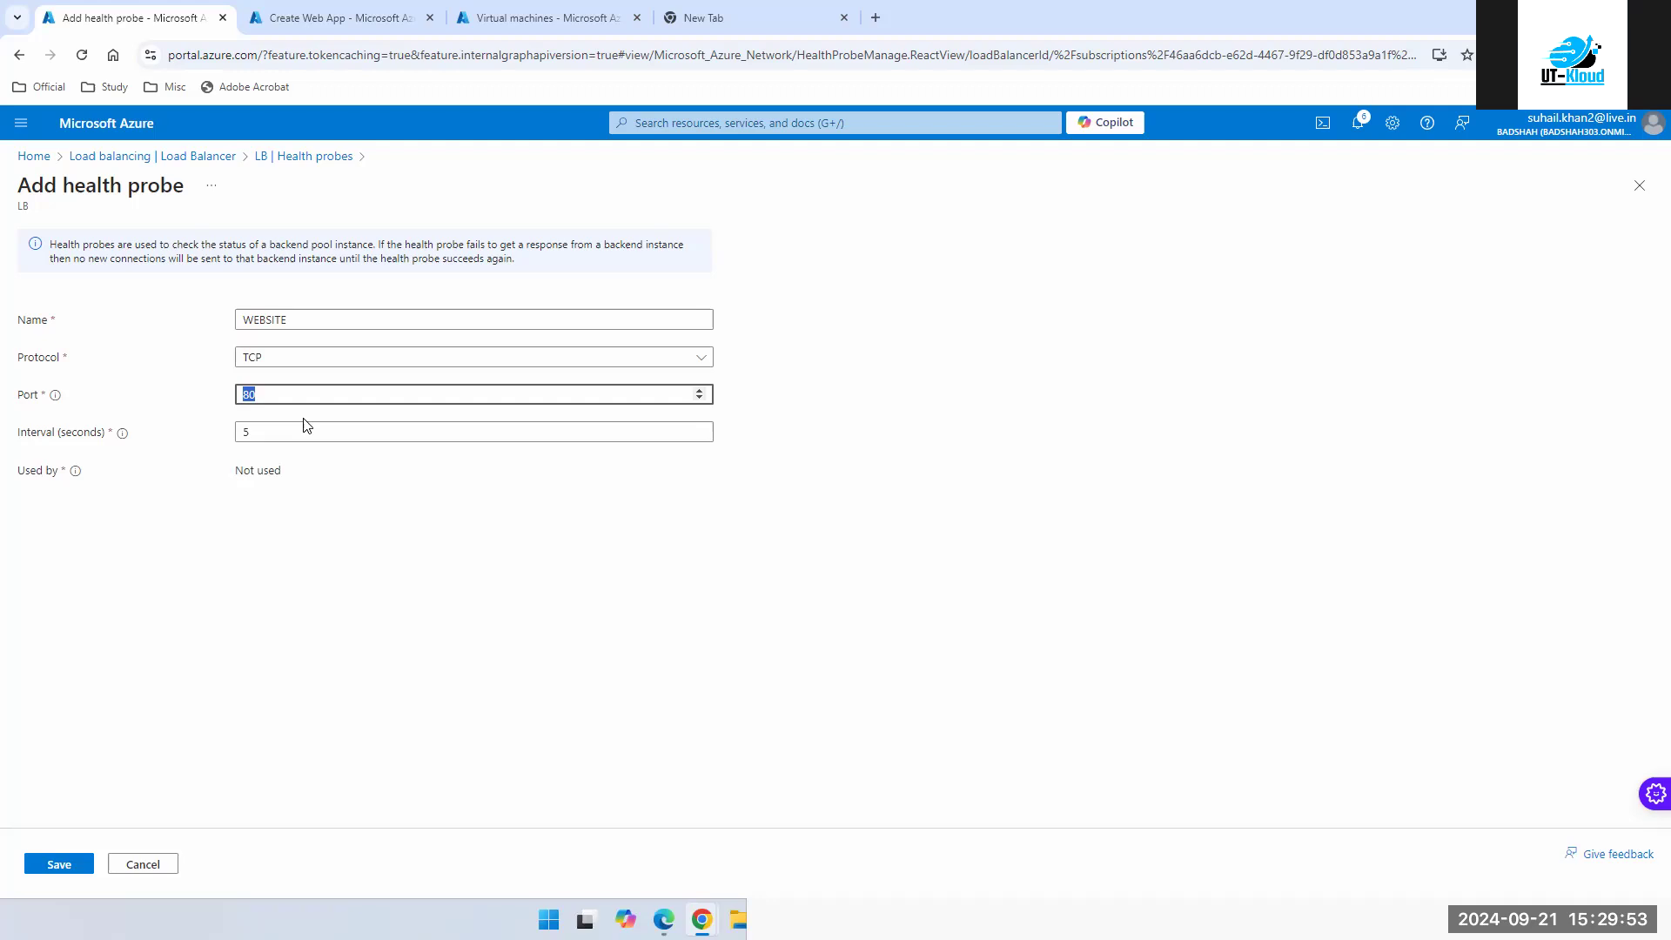
left_click(1639, 185)
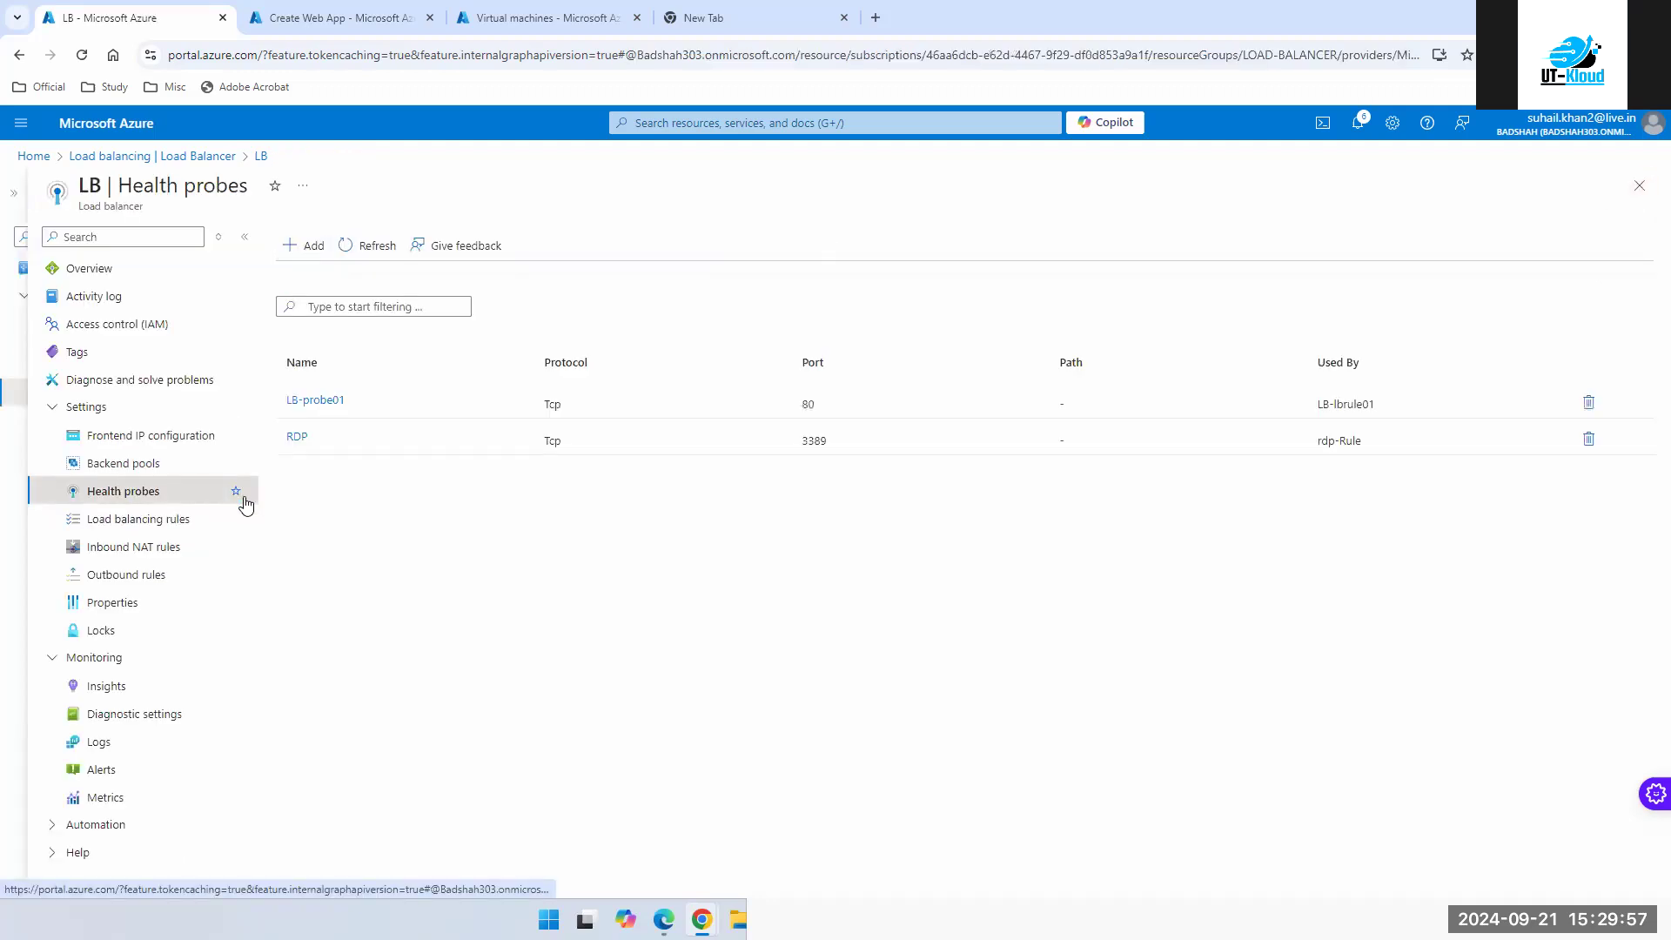
- Open the LB-probe01 health probe and try an interval of 1 second
left_click(321, 402)
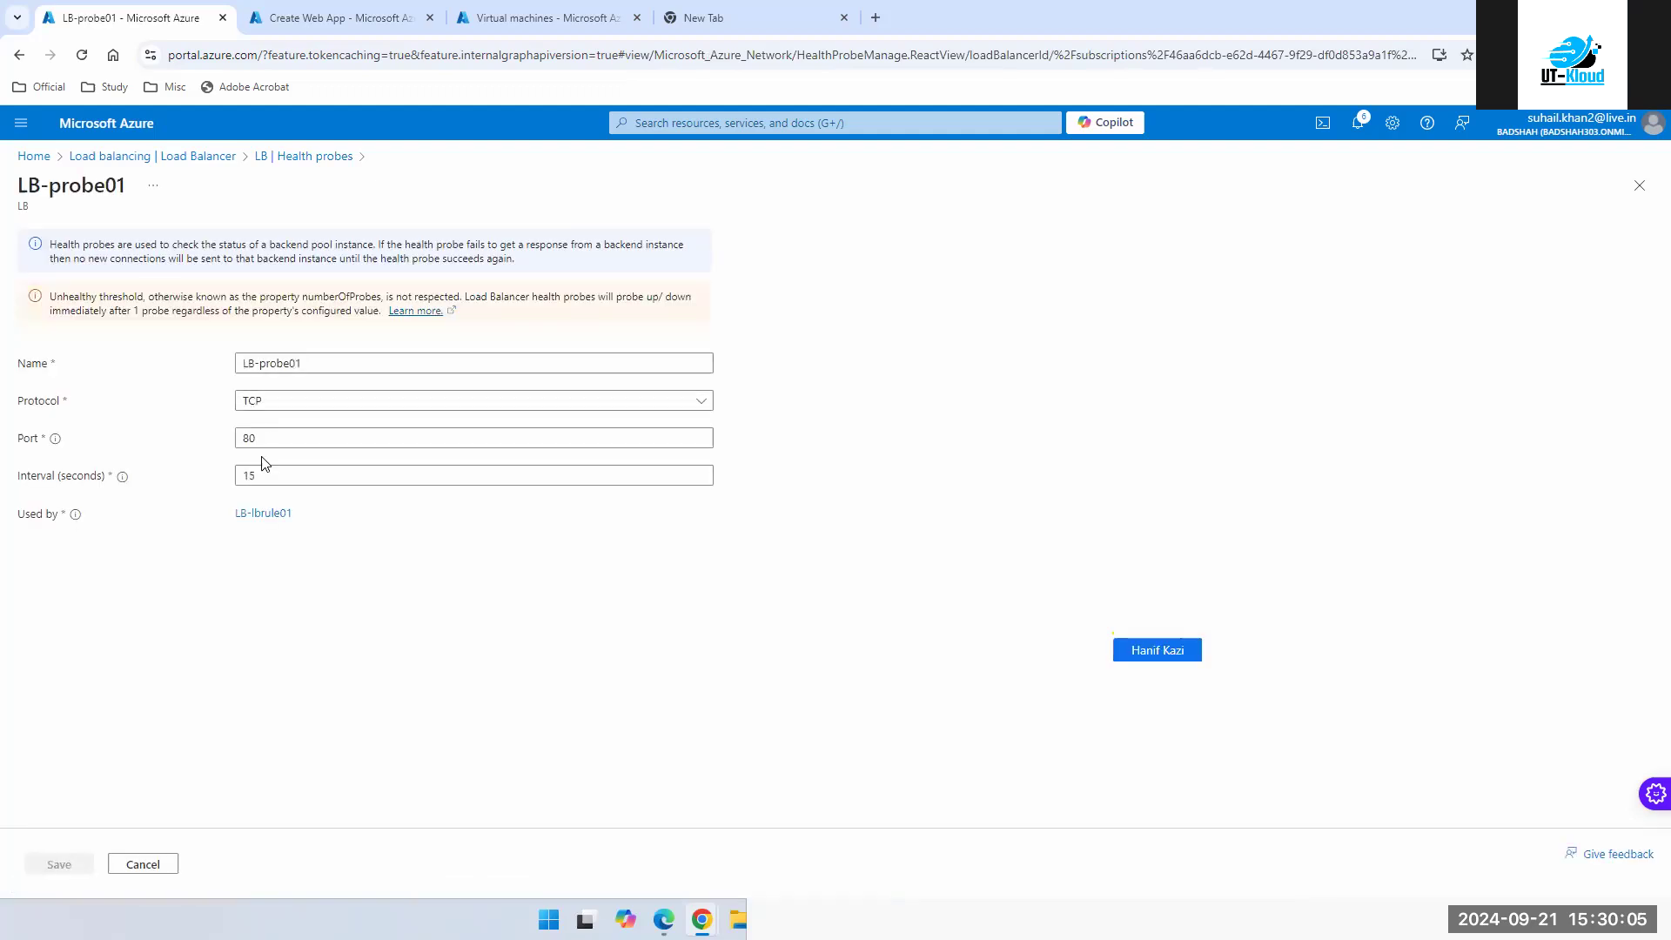
left_click(272, 476)
left_click_drag(272, 475, 194, 483)
type("1")
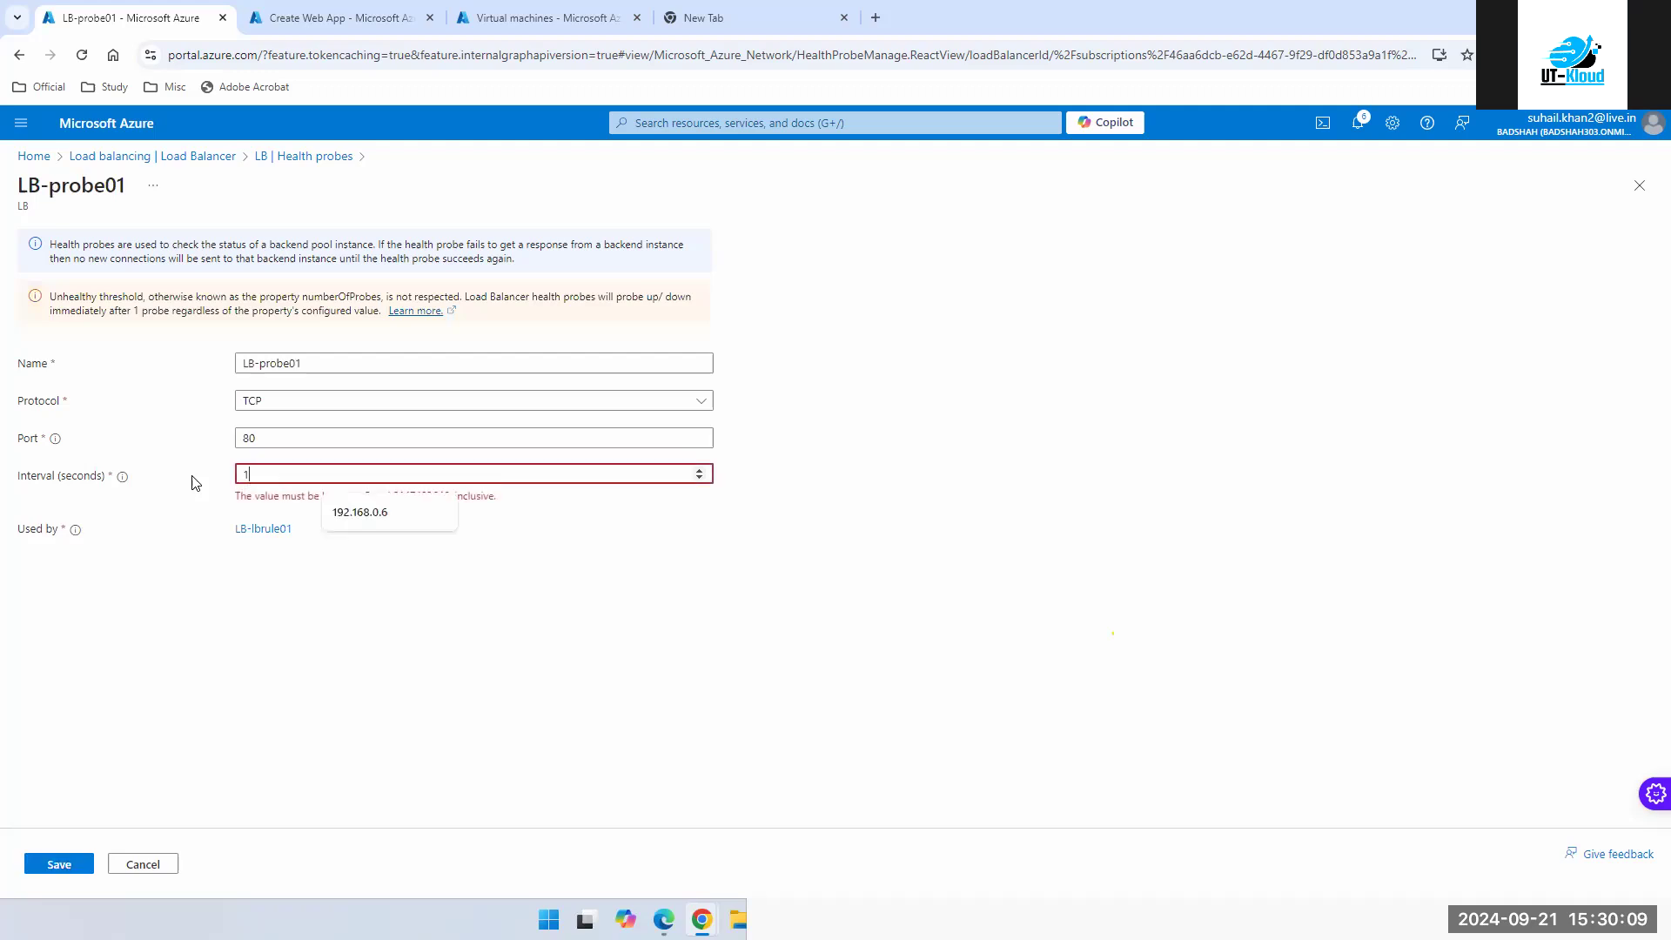
left_click(563, 664)
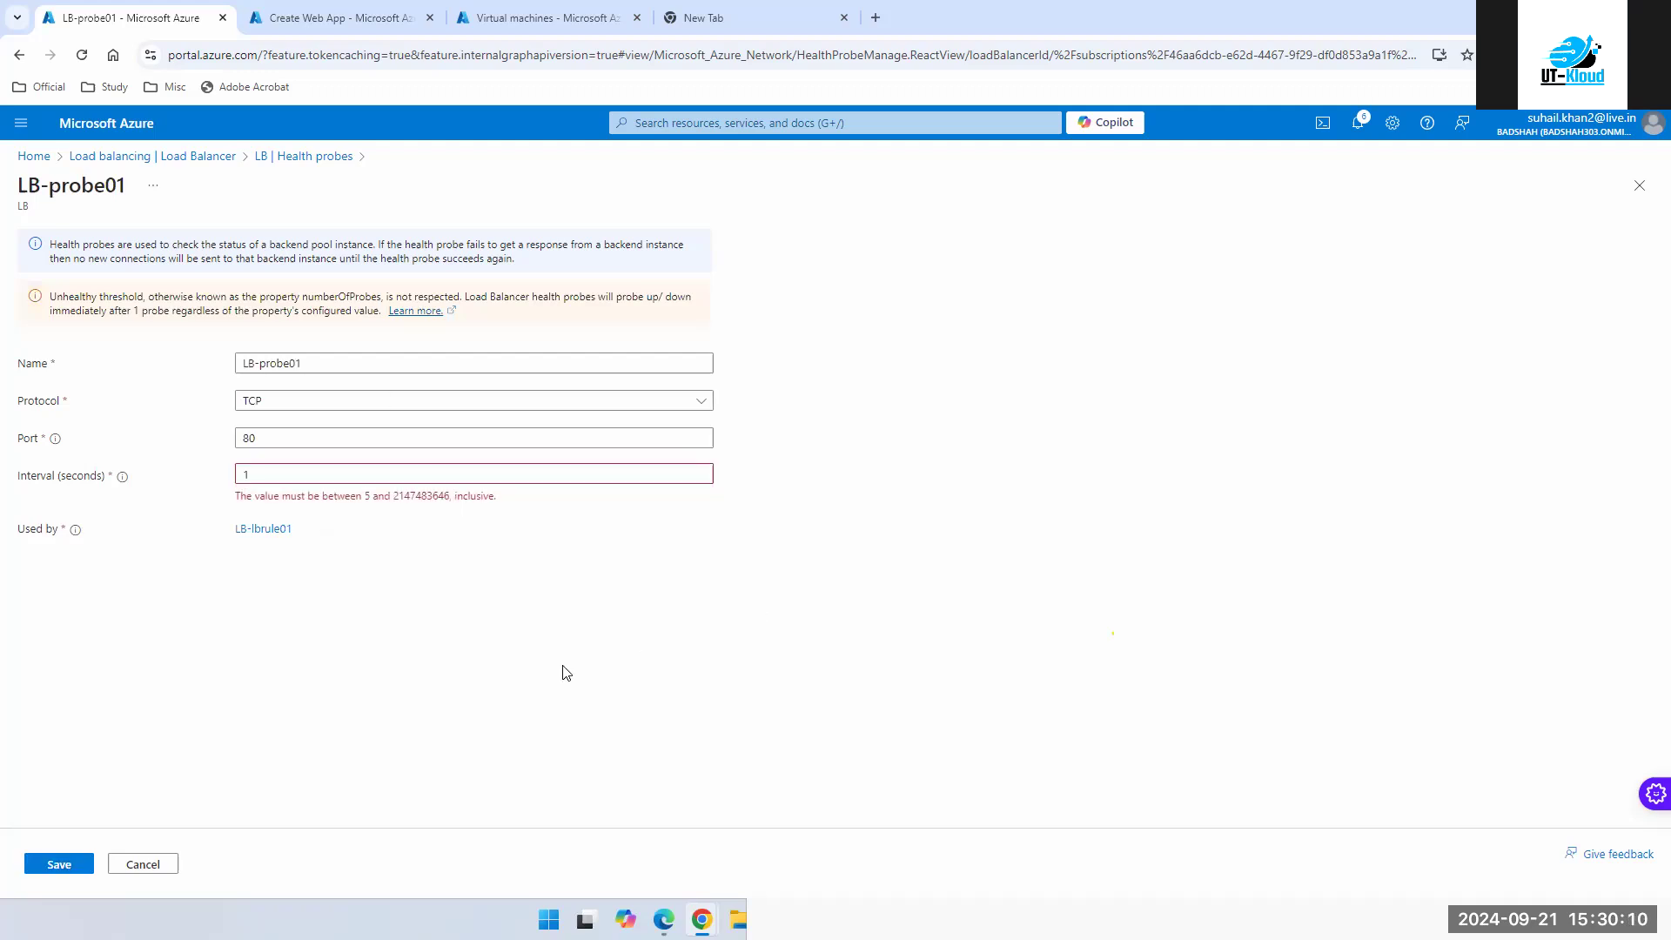
- Highlight the interval range message, set LB-probe01's interval to 5 seconds, and close the probe without saving
double_click(406, 498)
left_click_drag(252, 473, 193, 469)
type("5")
left_click(366, 618)
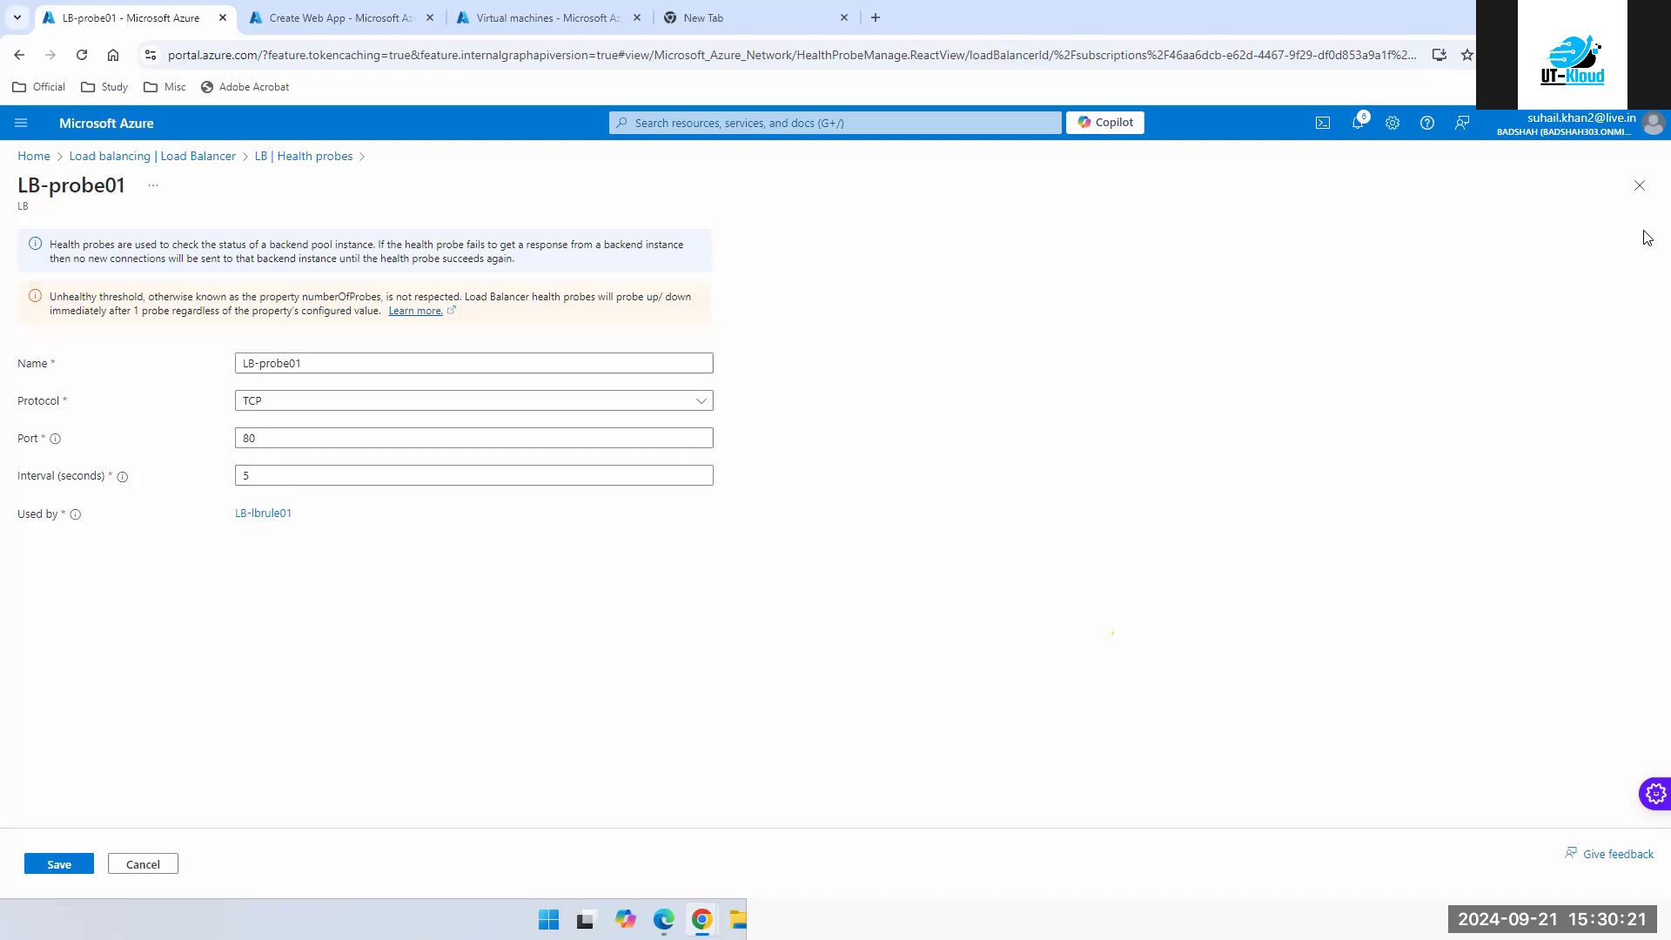
left_click(1639, 185)
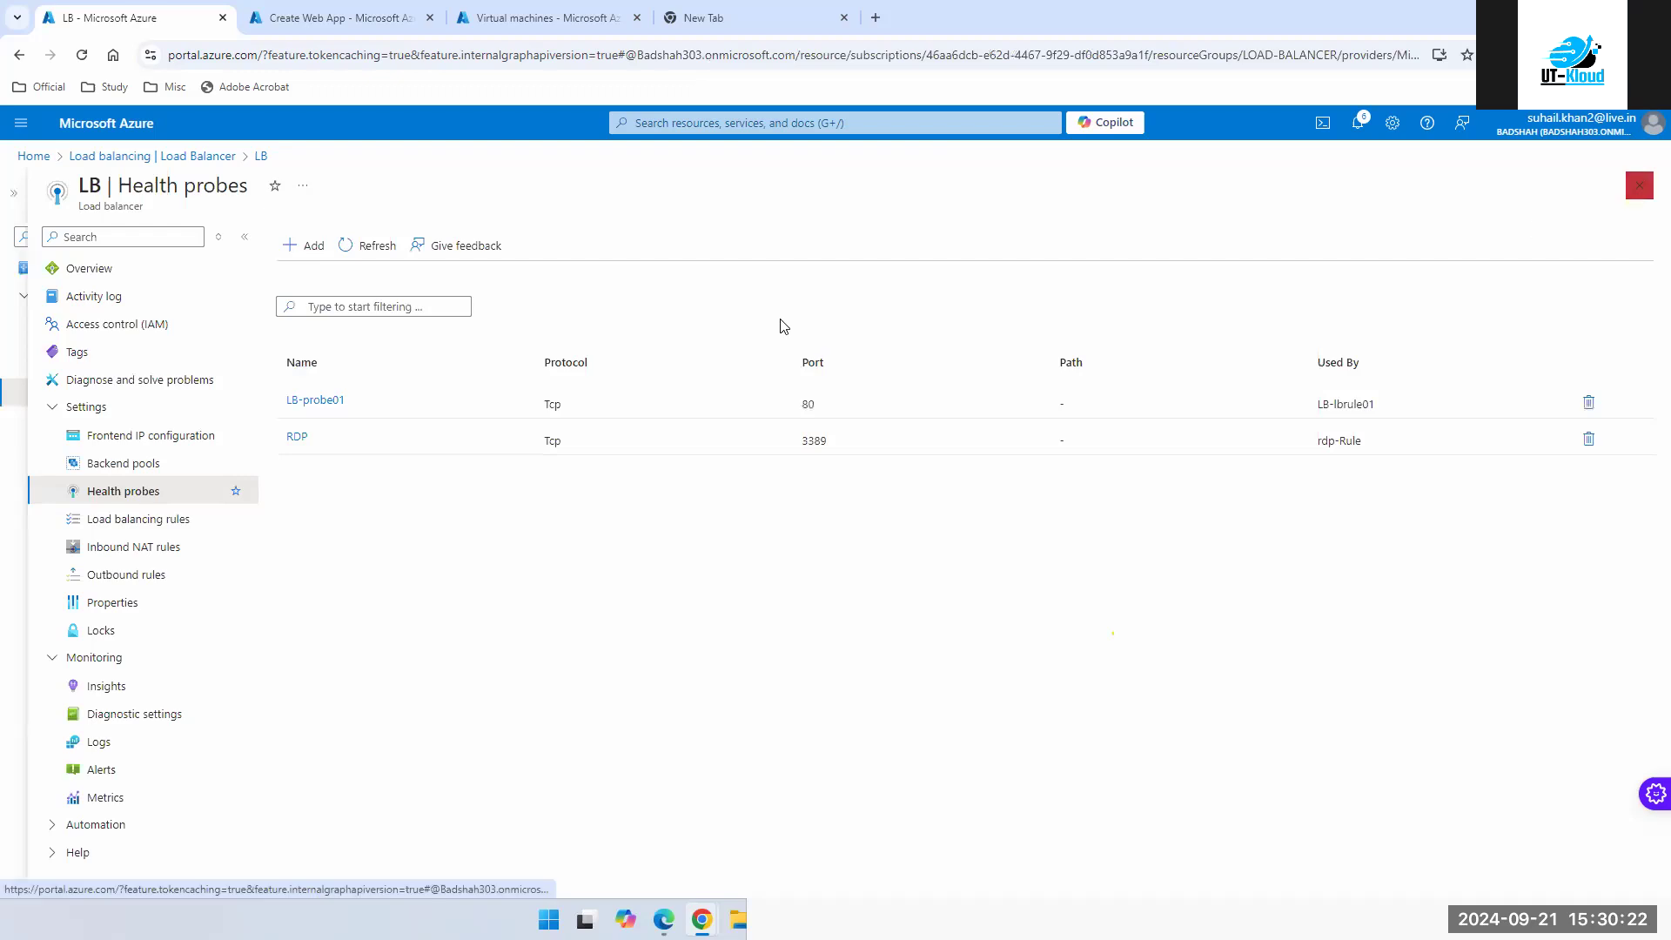
- Review the load balancer's frontend IP configuration and backend pools, and reopen the LB-probe01 health probe
left_click(127, 438)
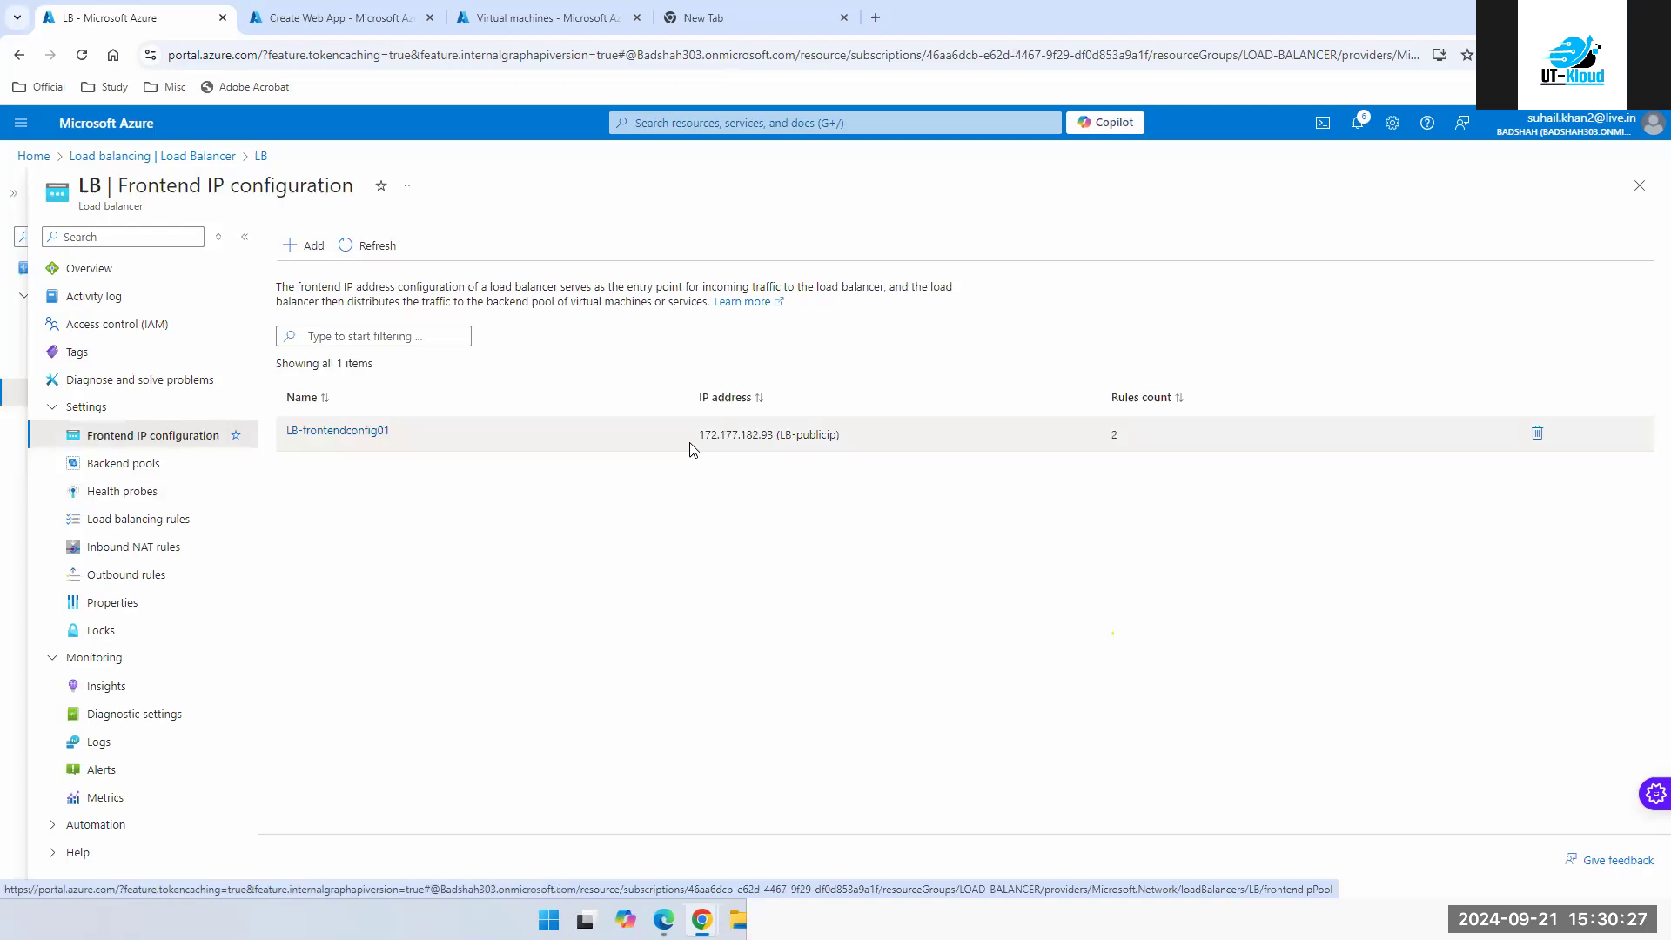
left_click(126, 464)
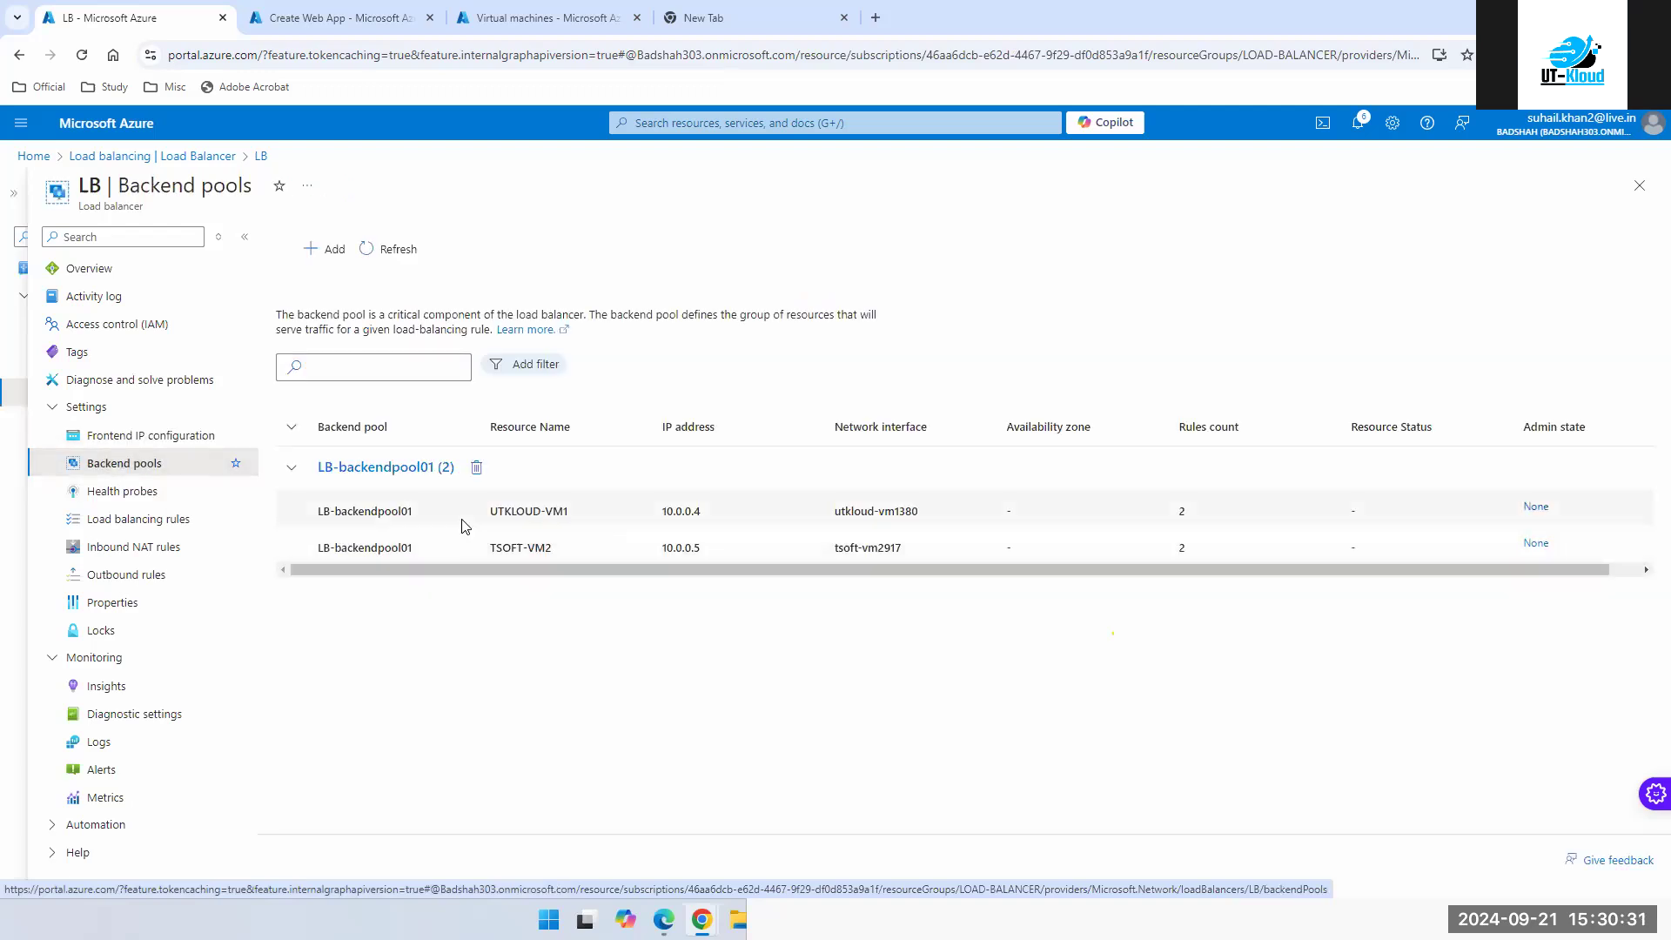
left_click(153, 445)
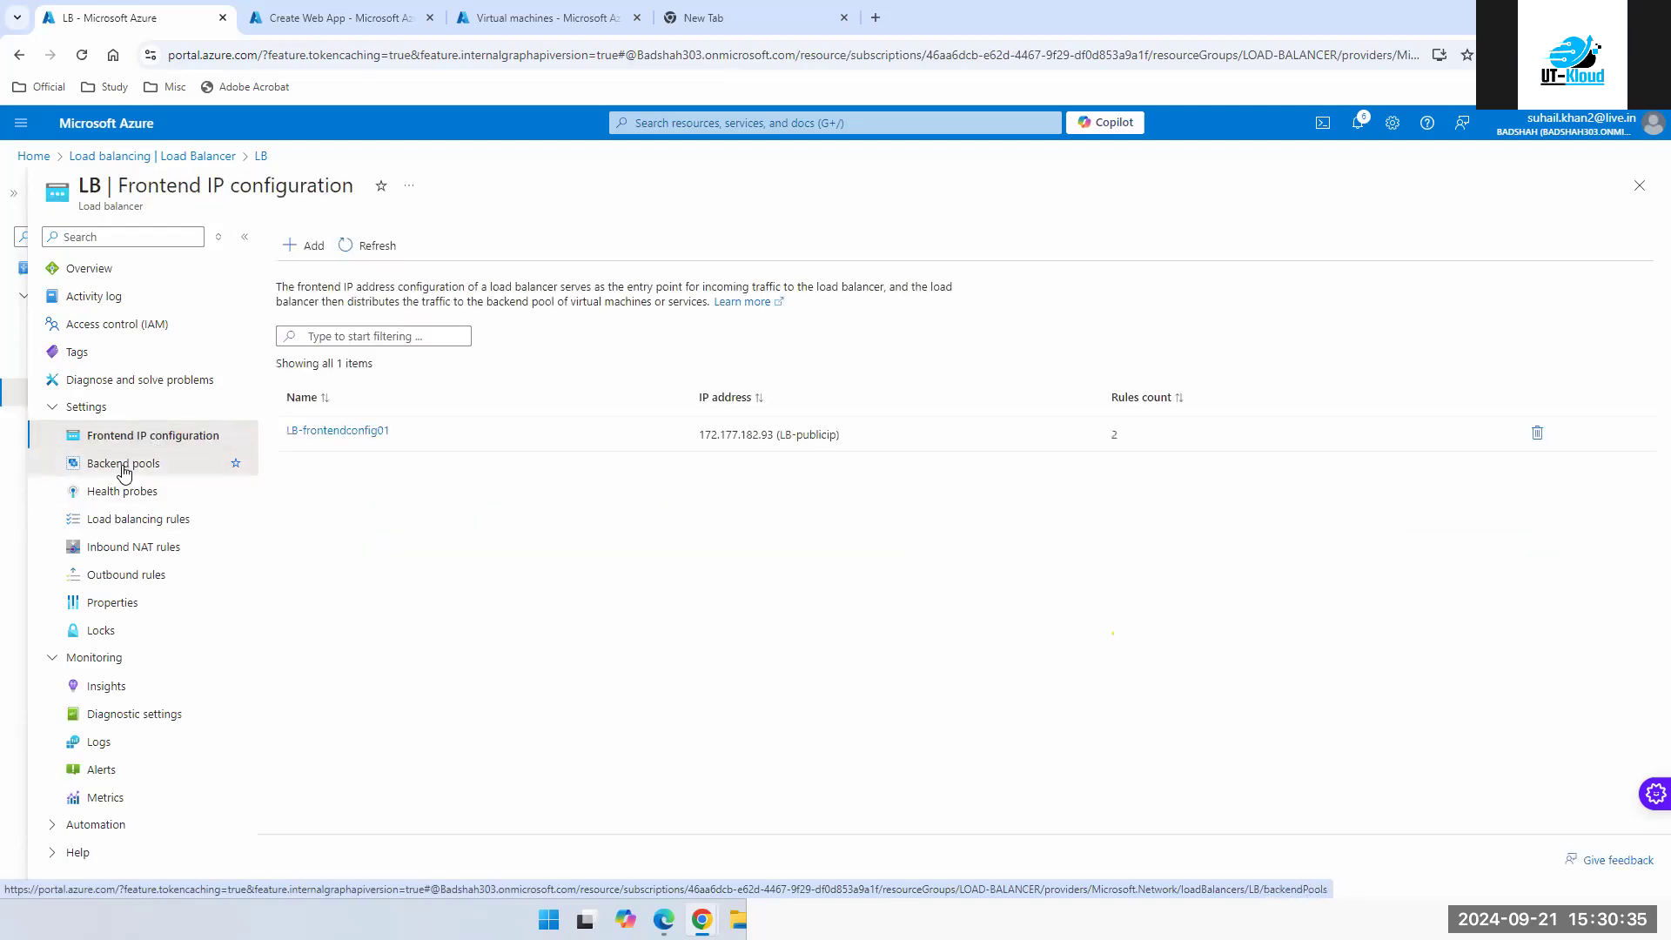
left_click(123, 470)
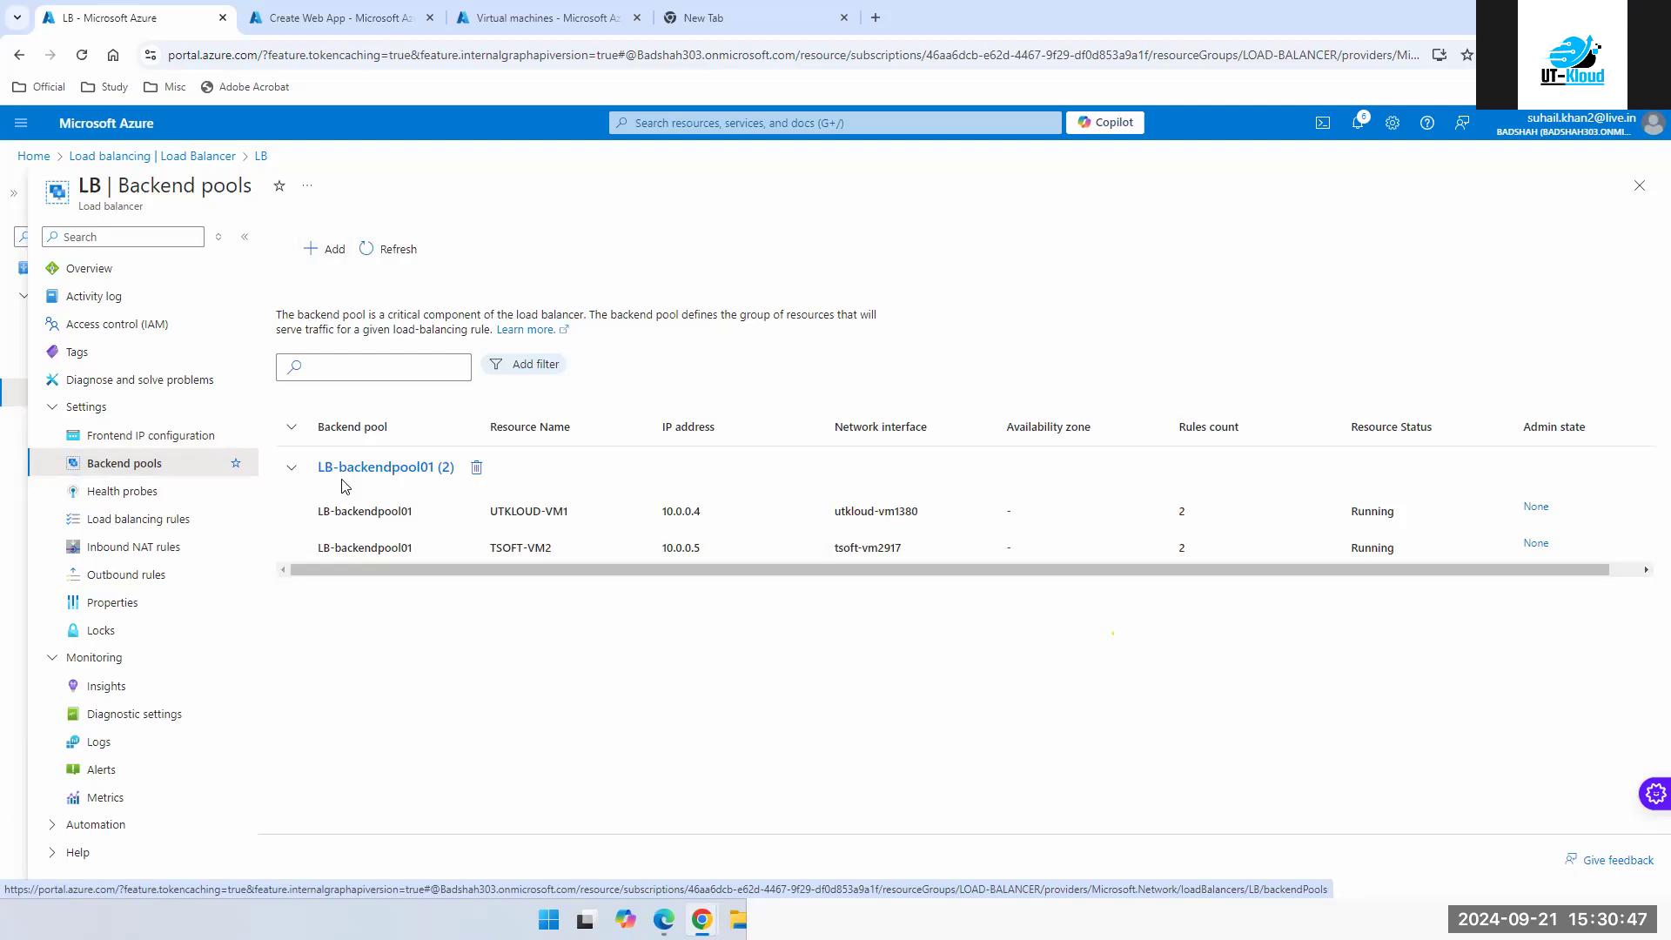
left_click(123, 499)
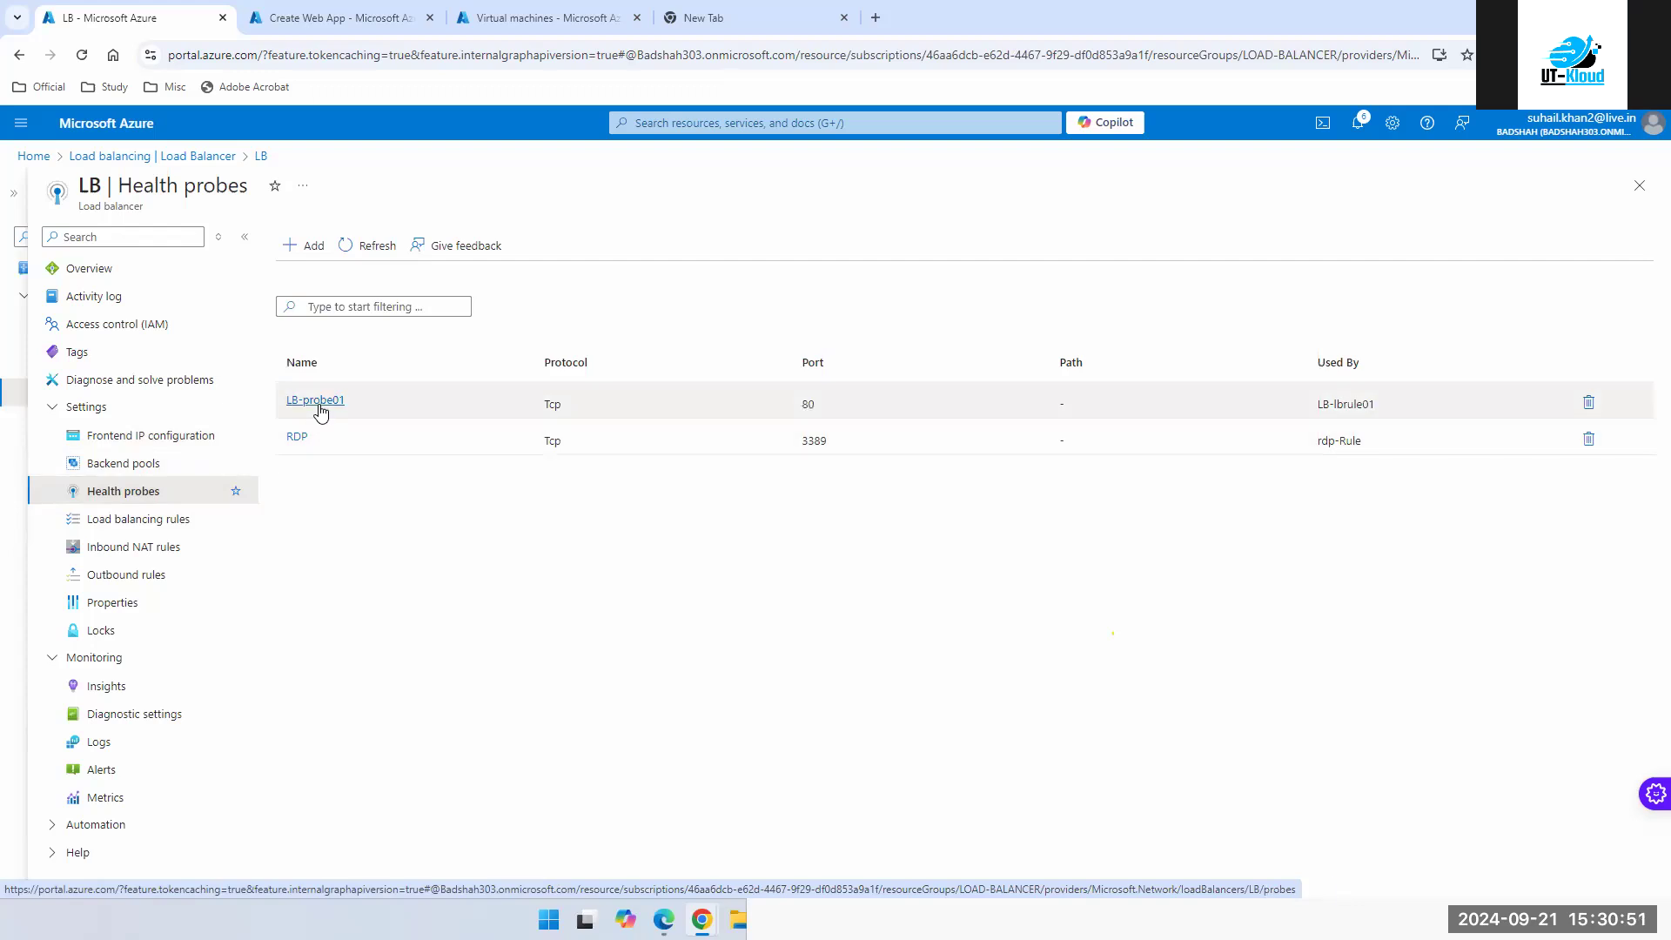
left_click(315, 401)
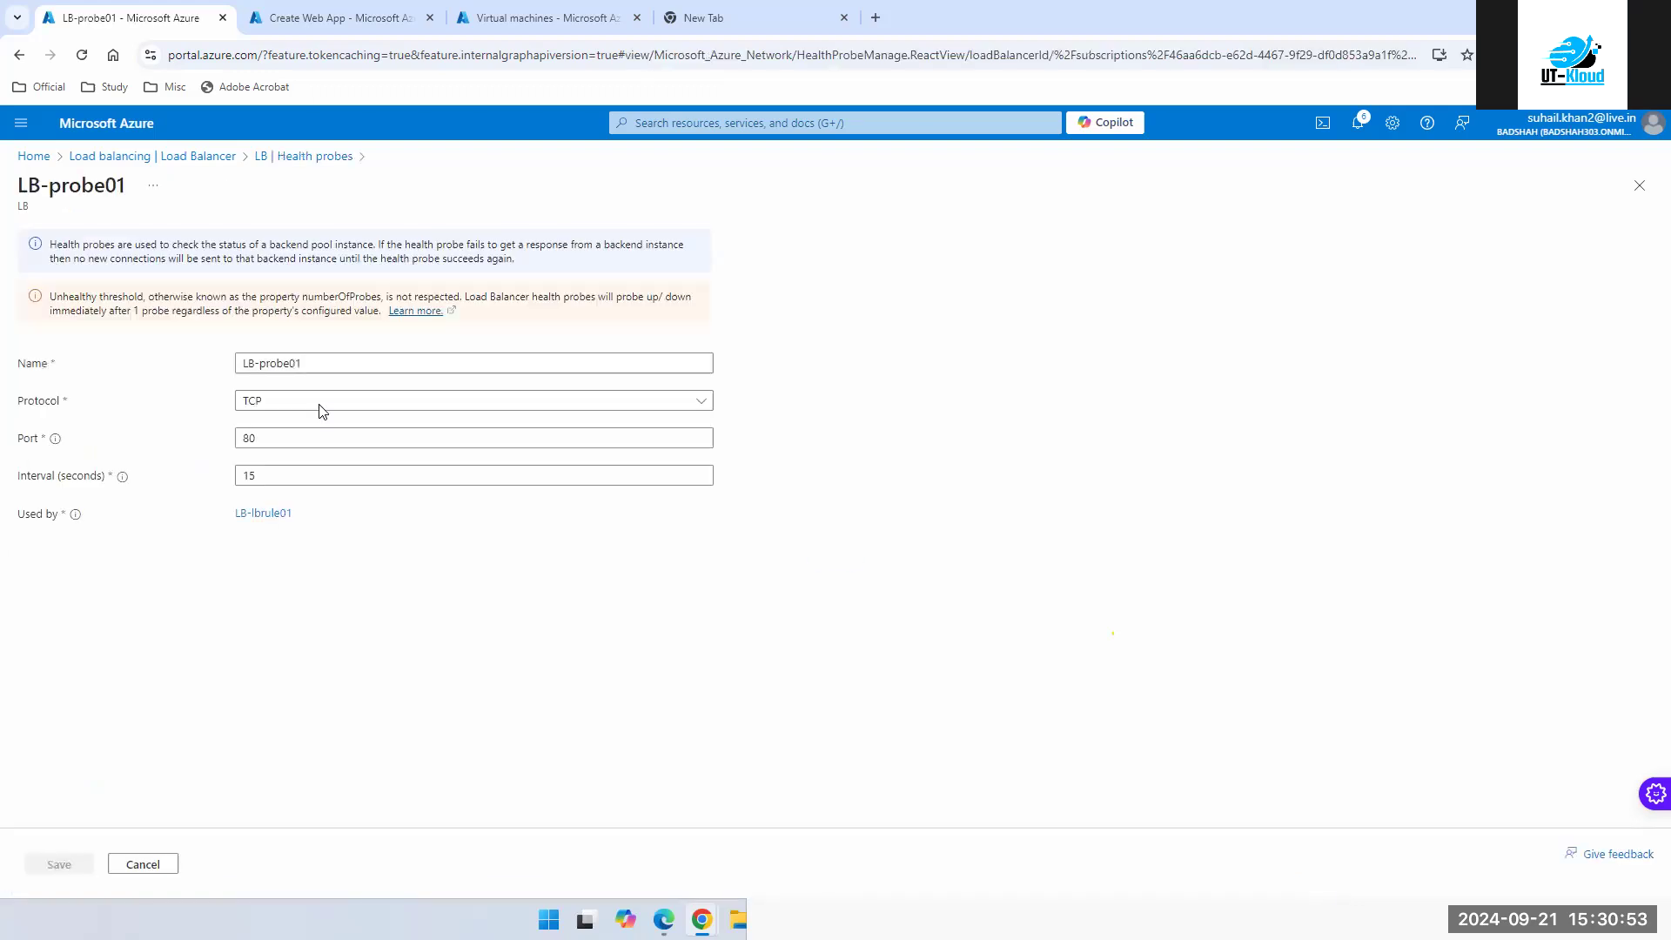
- Highlight LB-probe01's name and close the health probe without saving
left_click_drag(320, 363, 190, 375)
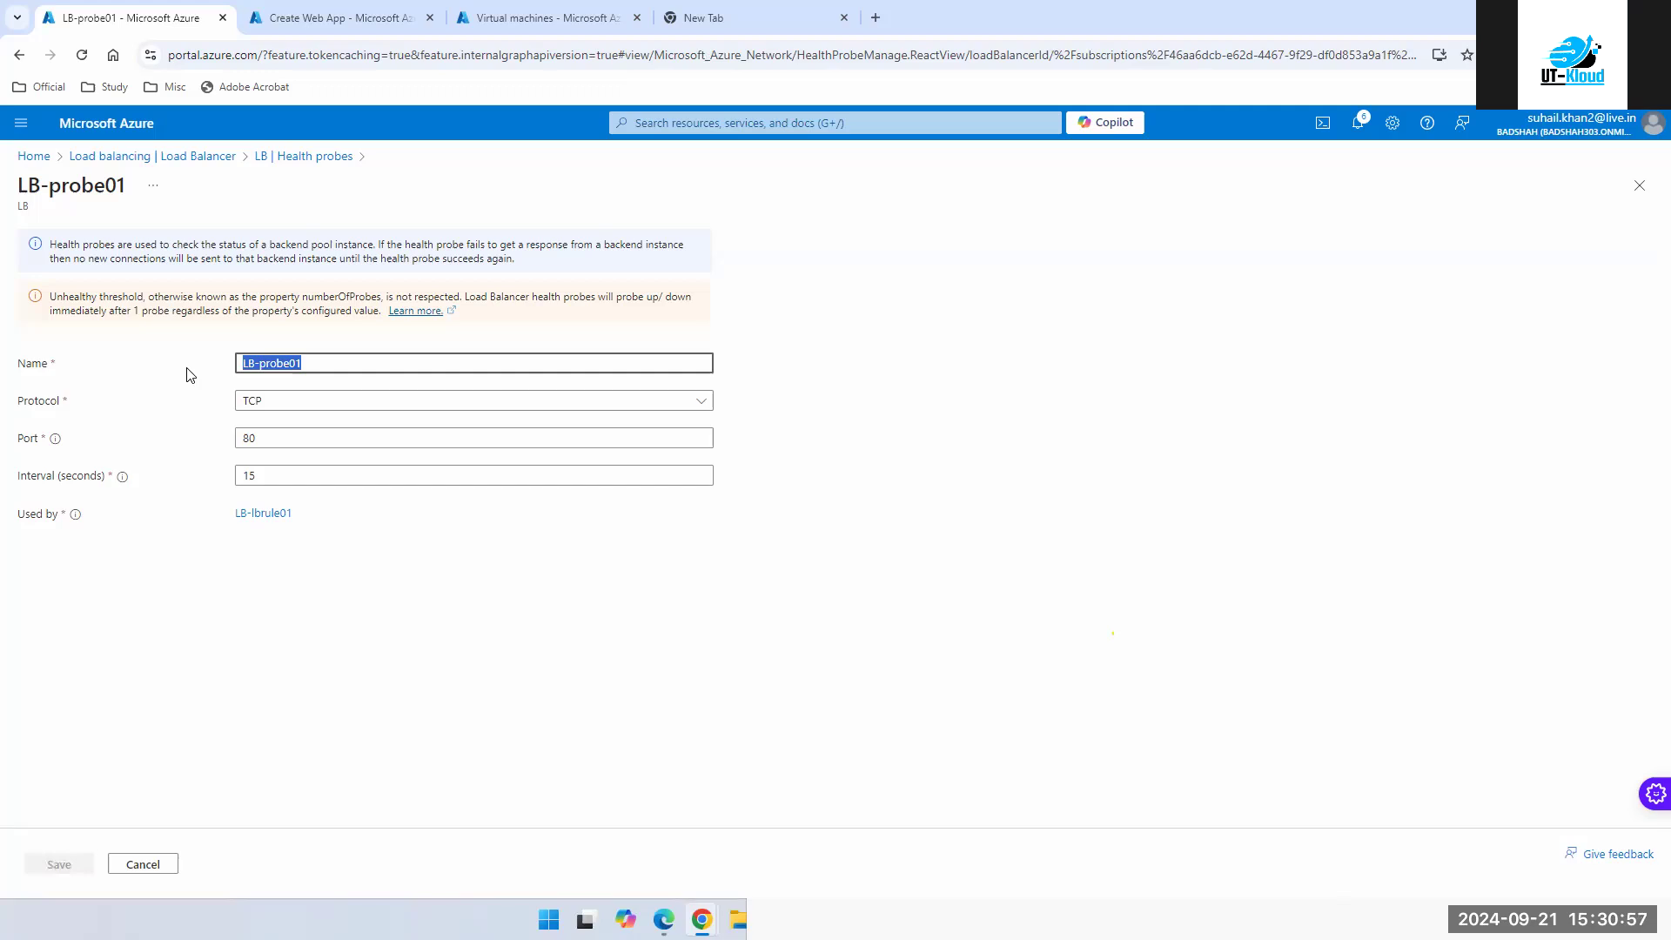
triple_click(273, 364)
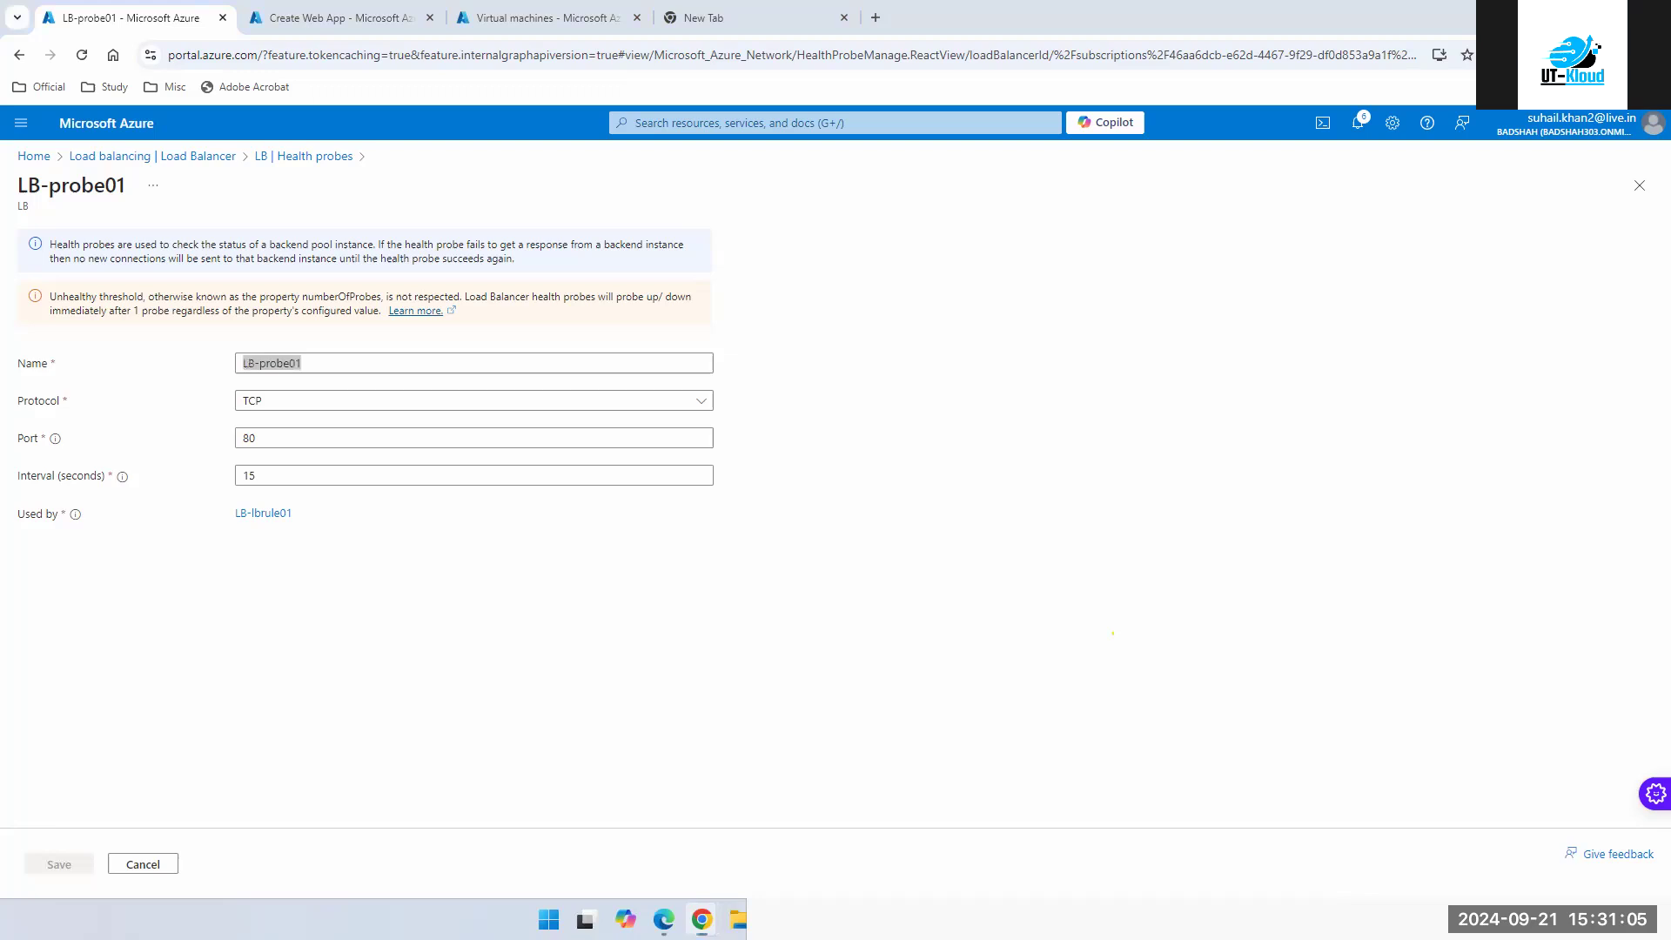
left_click(143, 864)
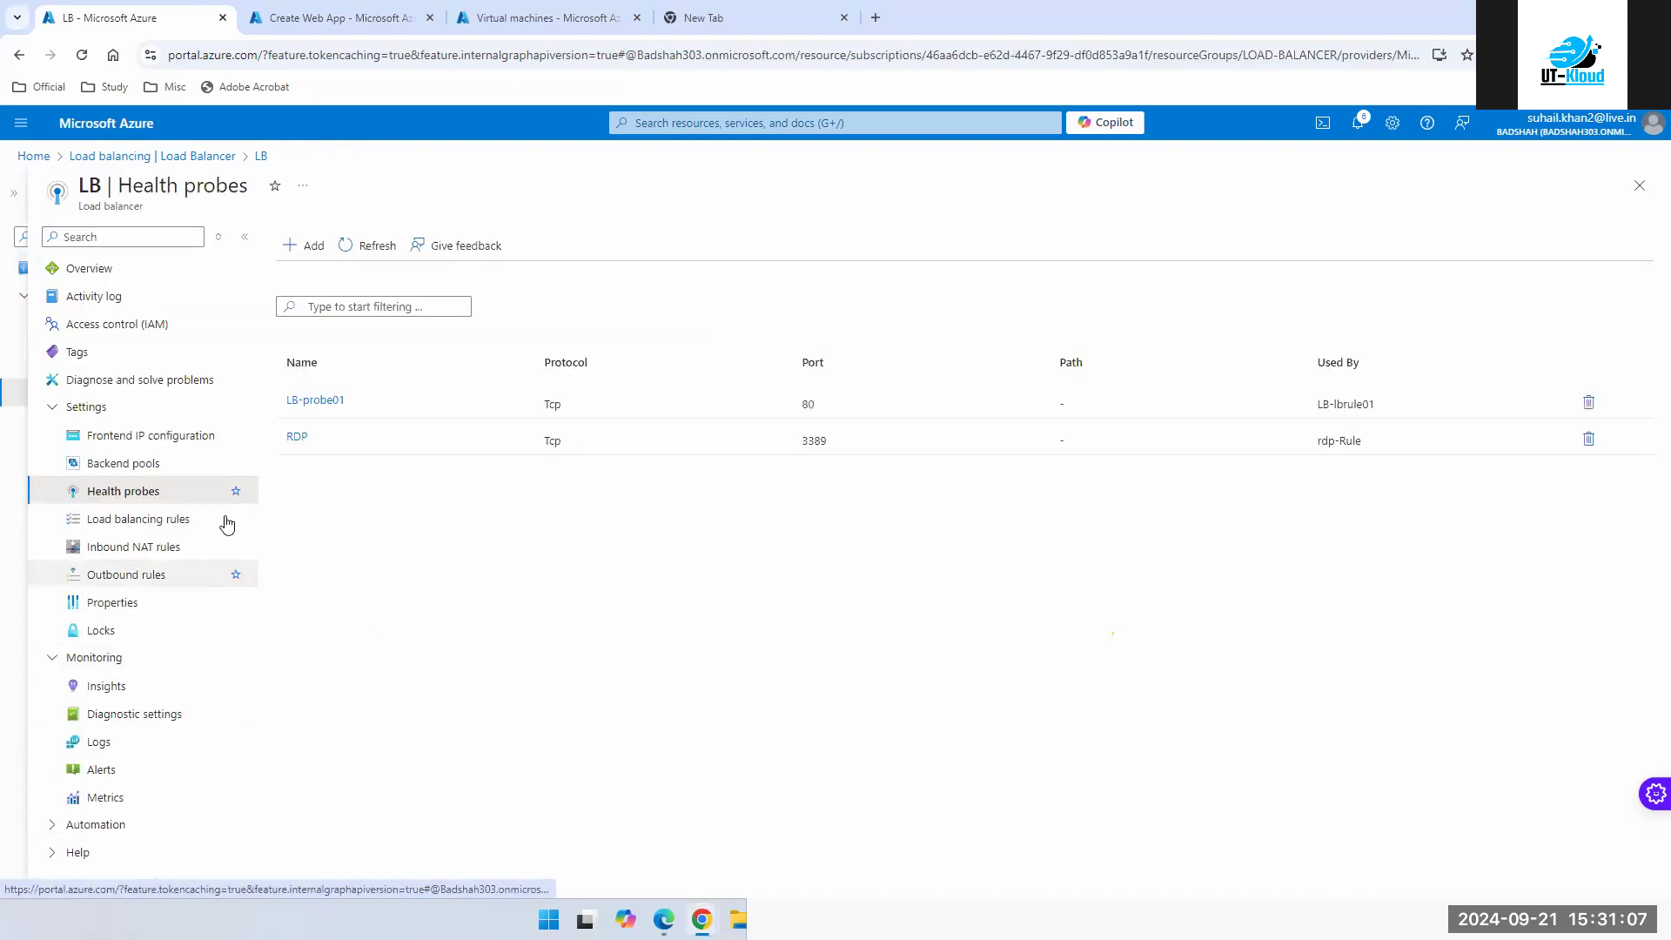
- Review the load balancer's frontend IP configuration, backend pools, and health probes
left_click(143, 443)
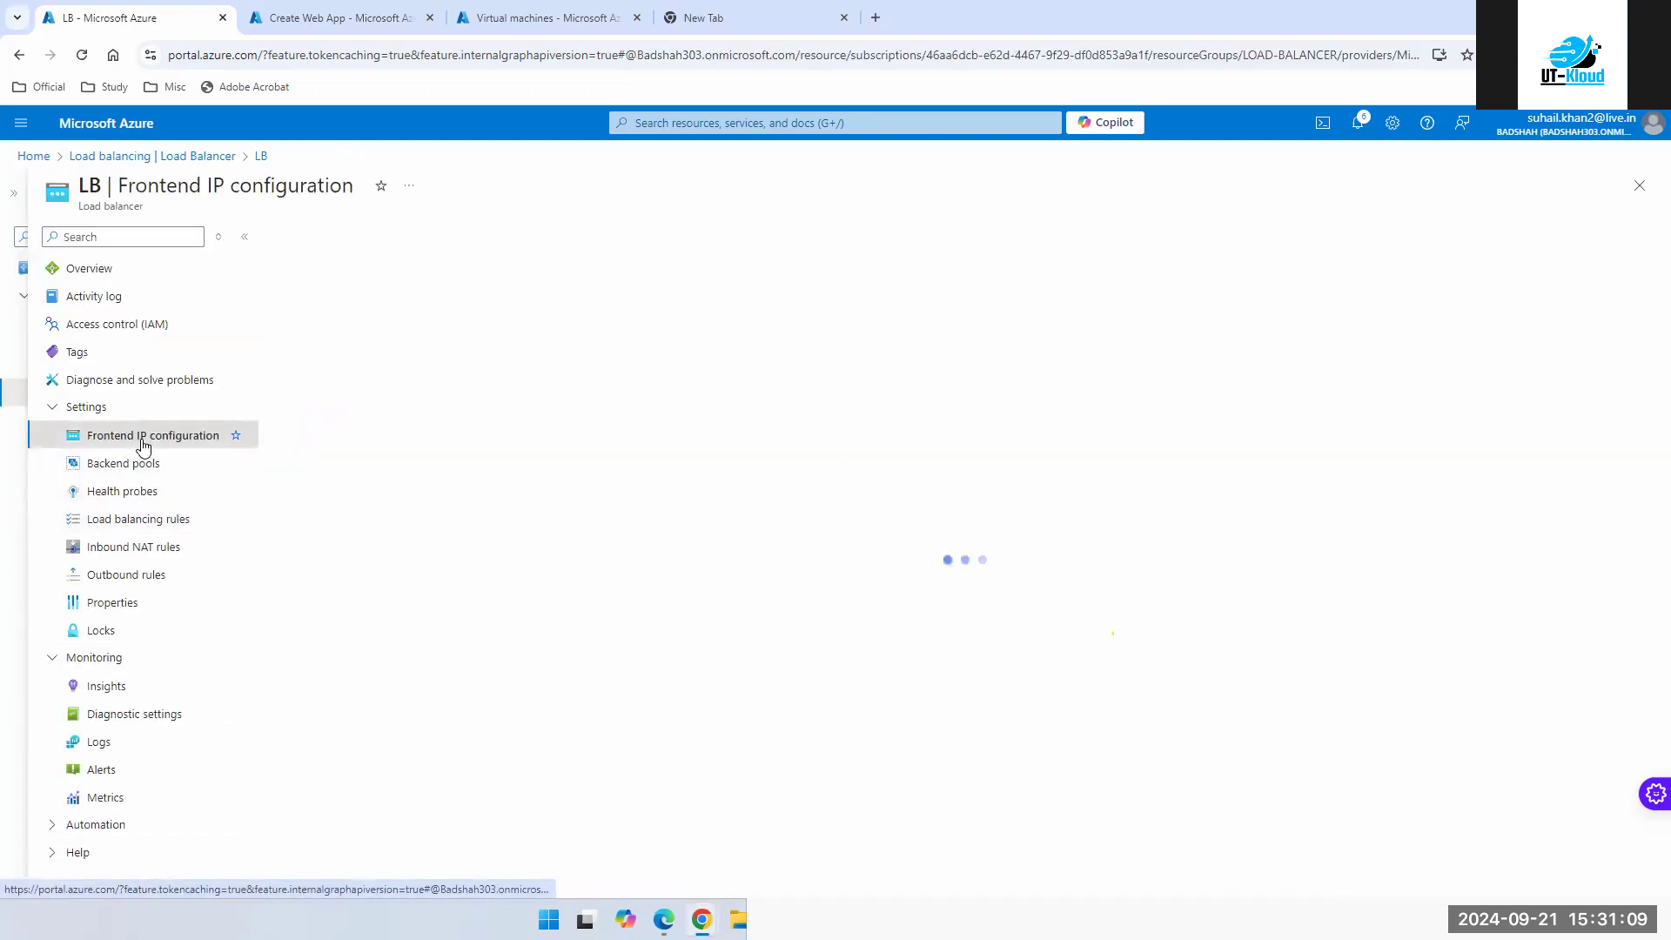
left_click(120, 467)
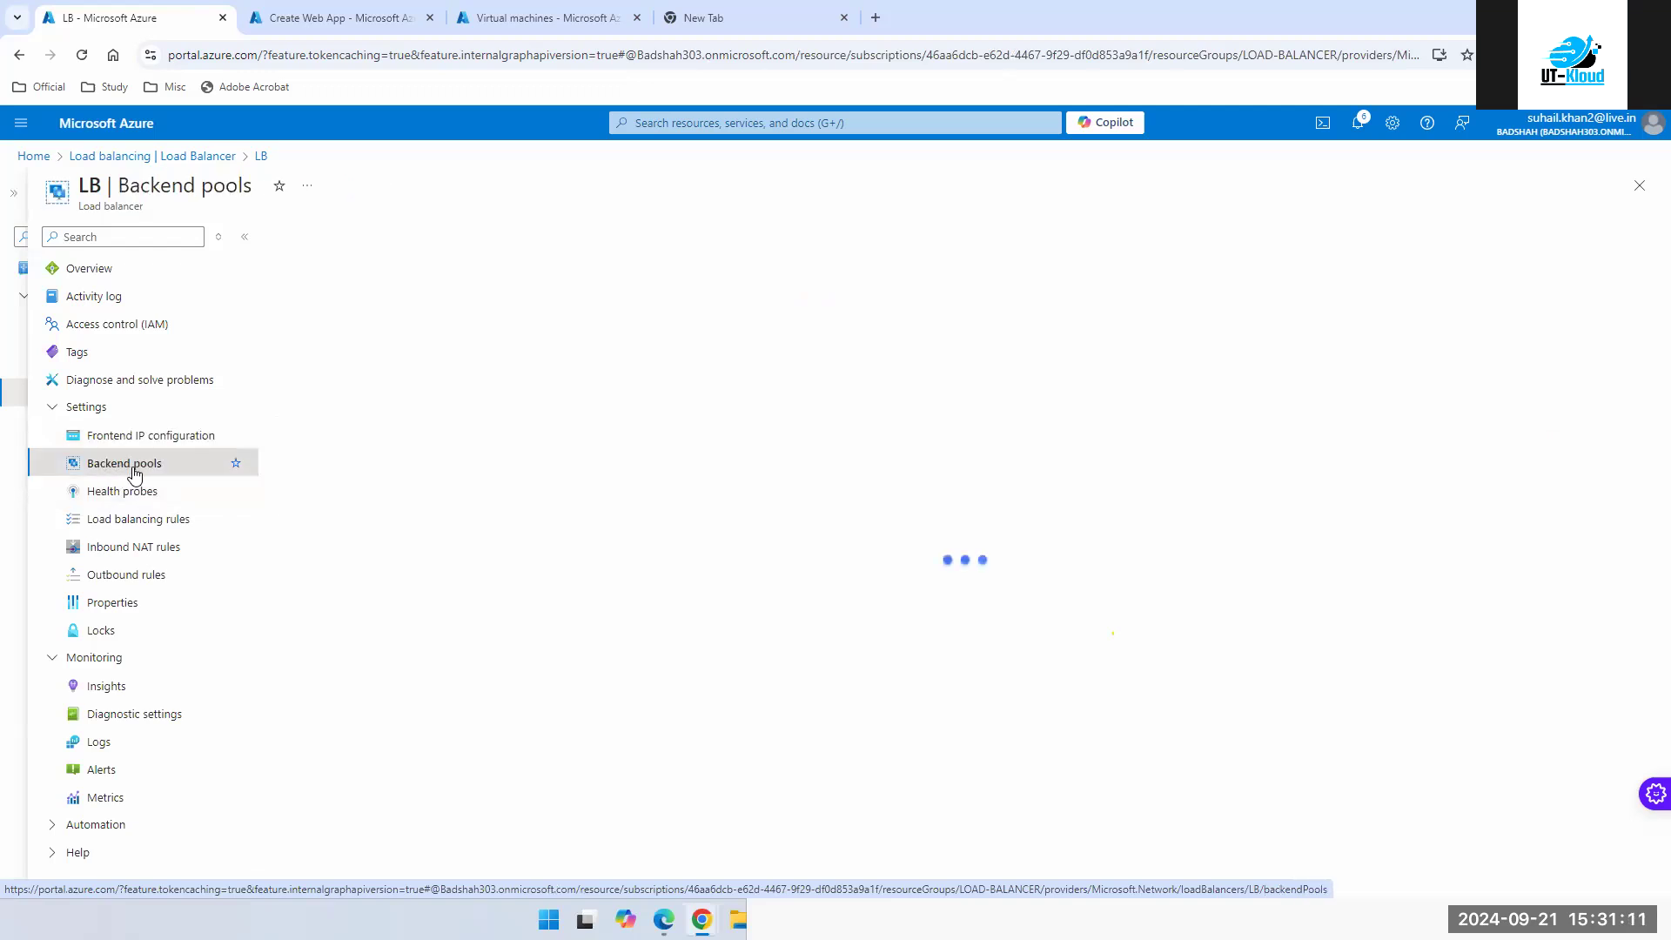
left_click(126, 492)
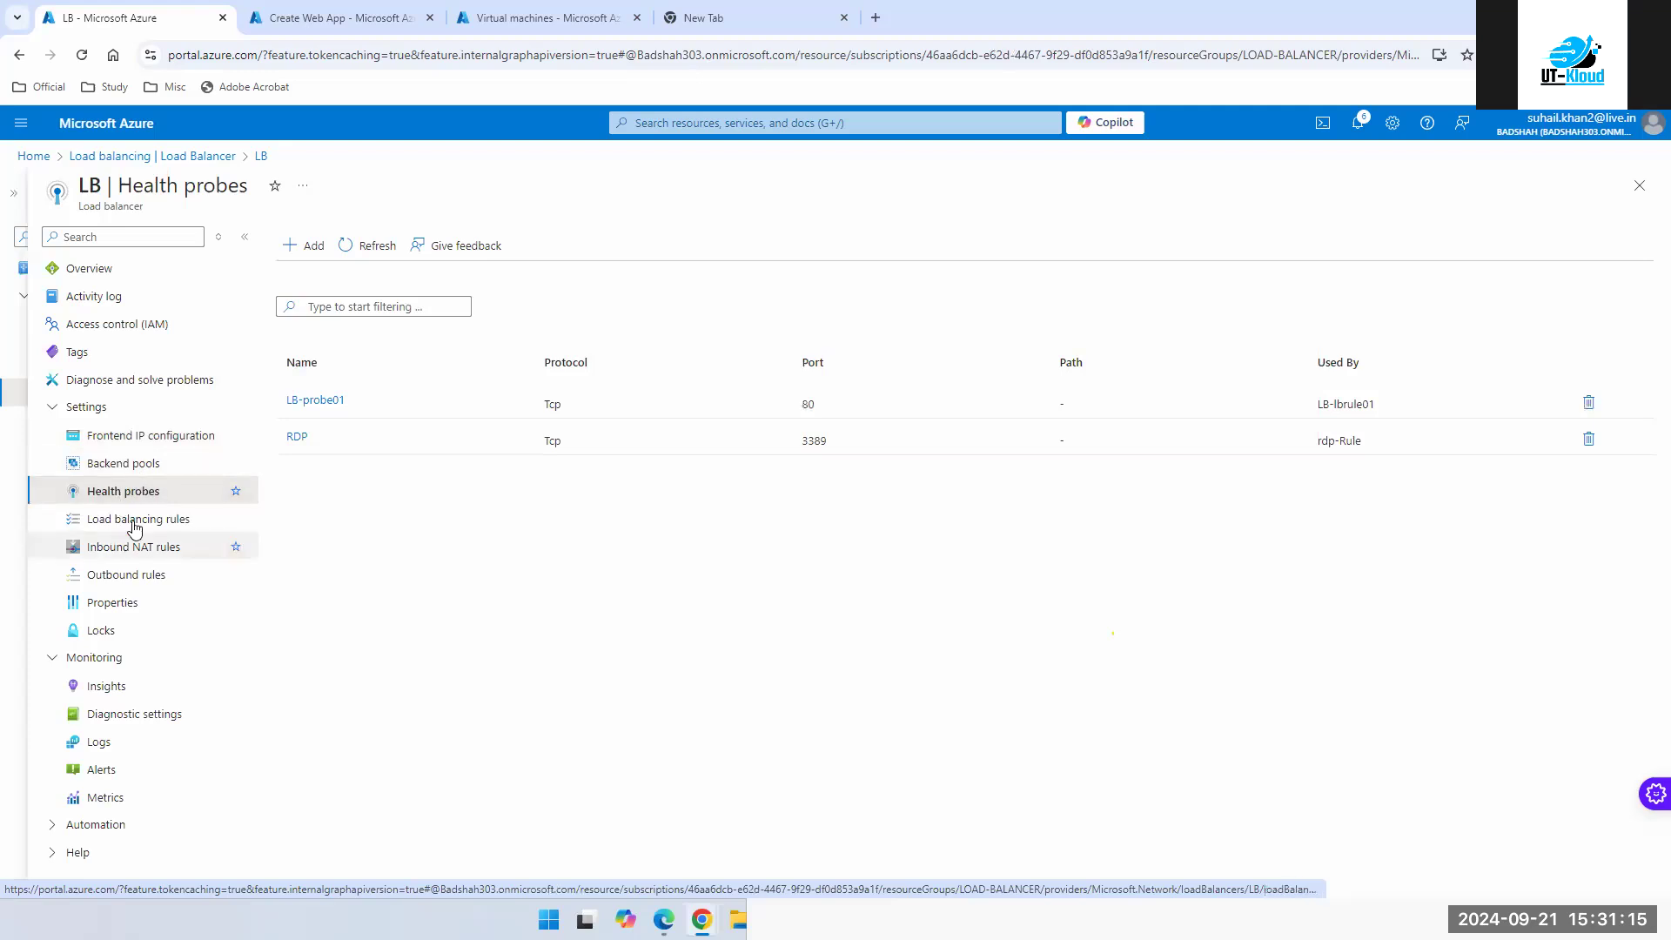
- Start adding a load balancing rule to the LB load balancer and name it "website"
left_click(133, 522)
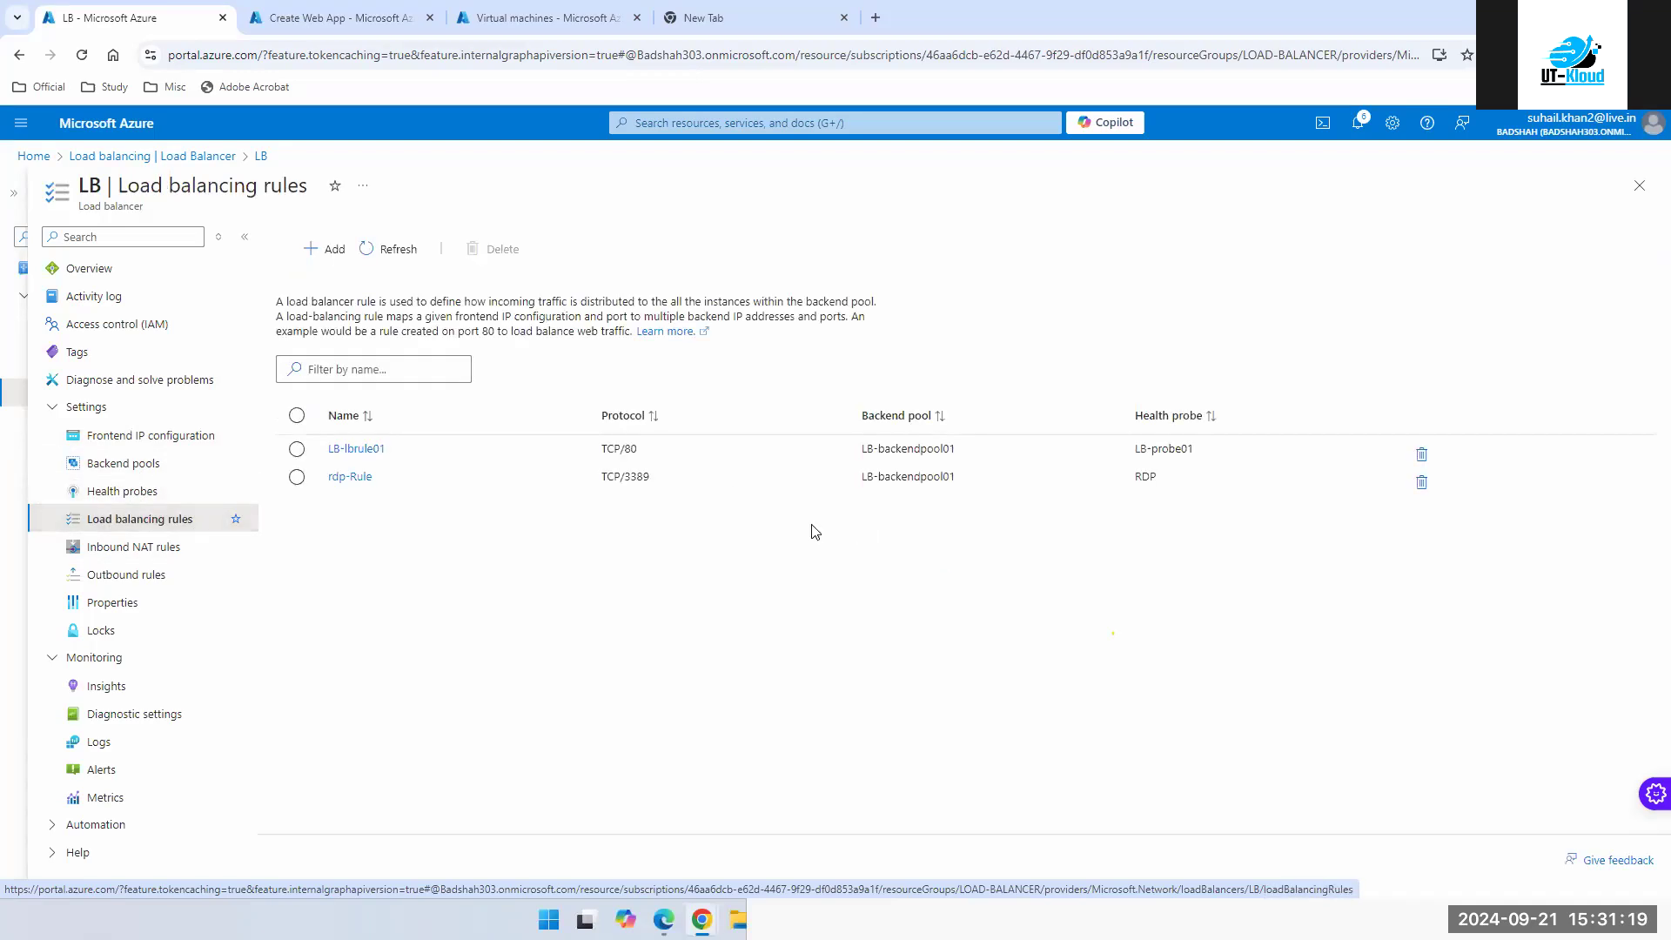
left_click(332, 252)
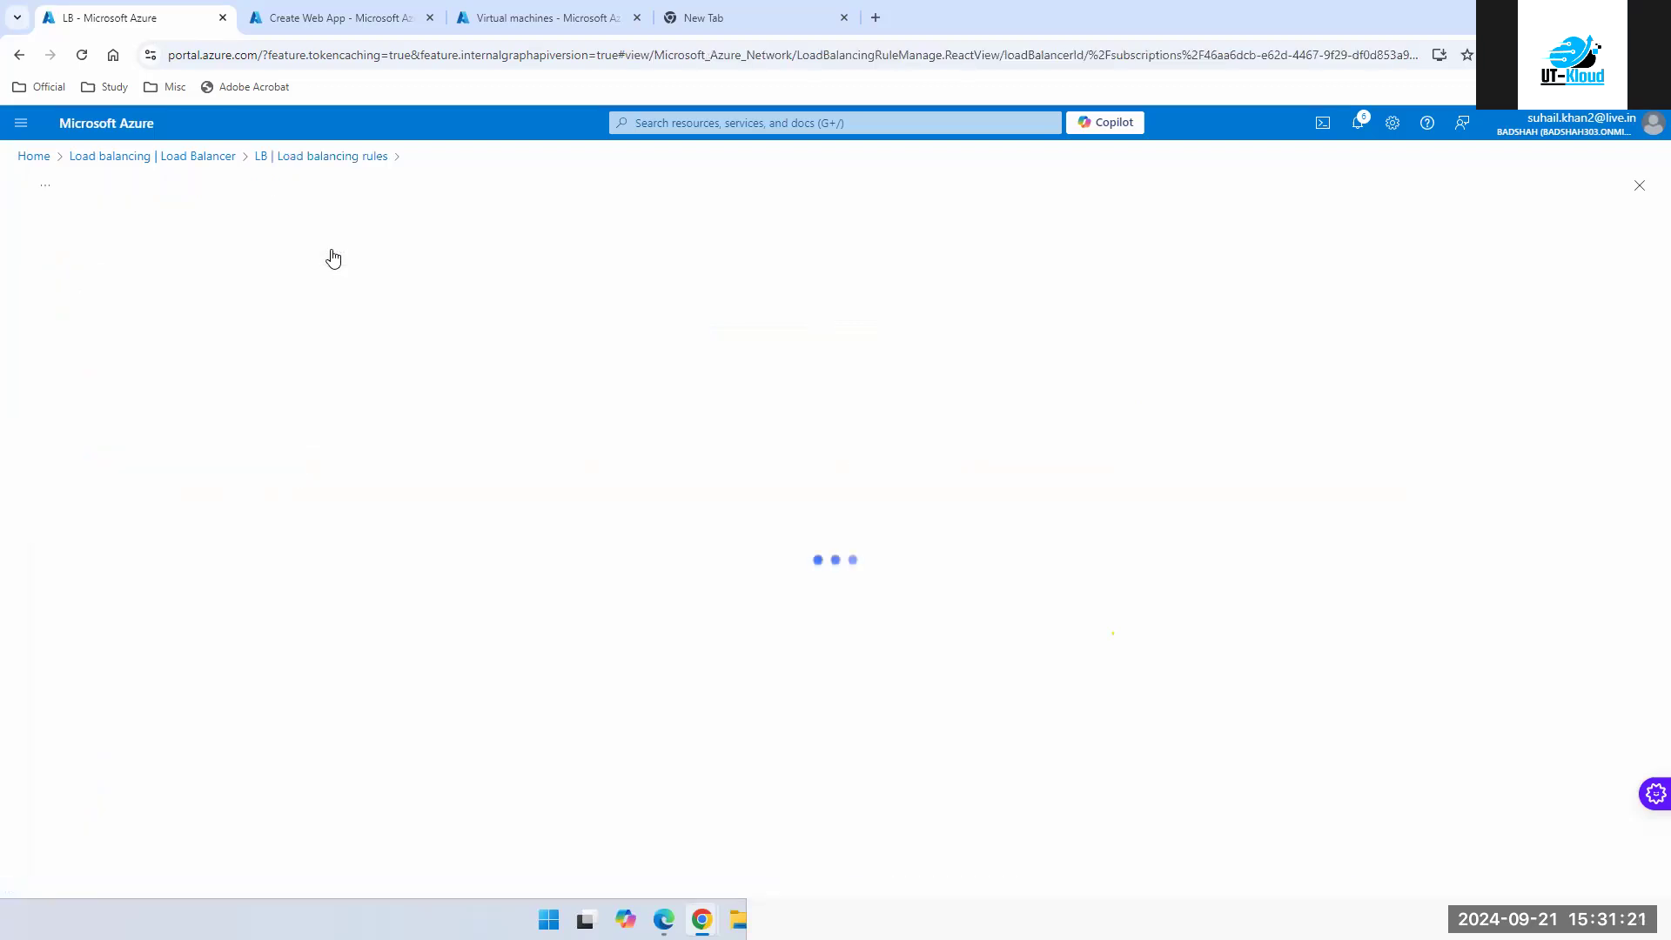
left_click(355, 312)
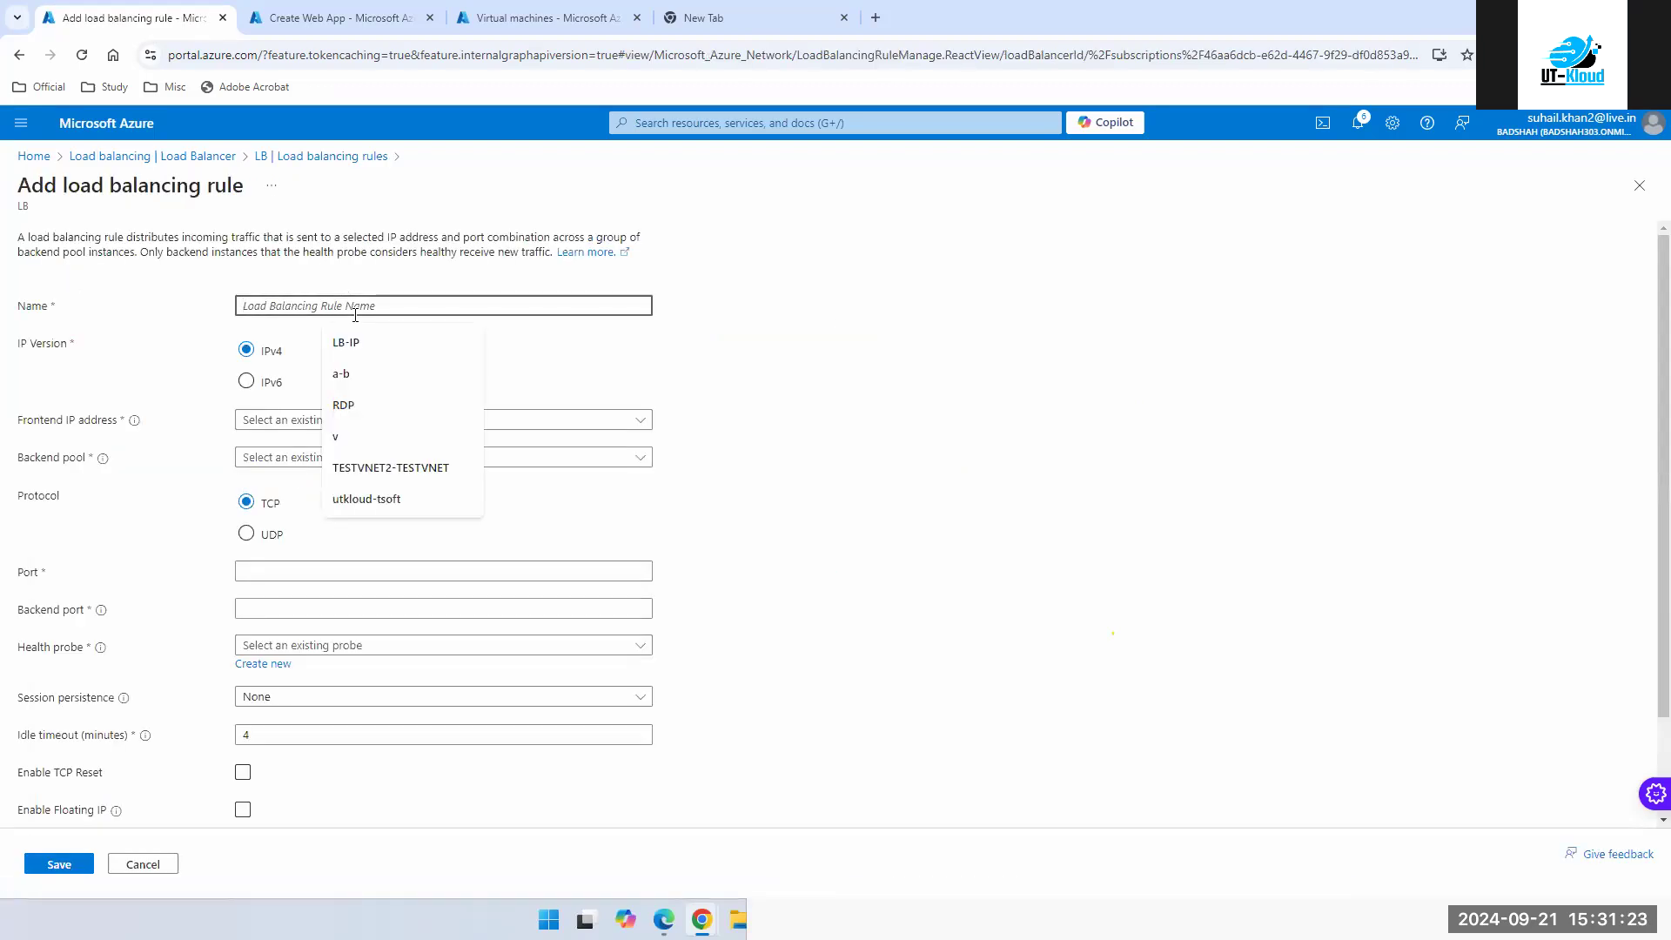
type("website")
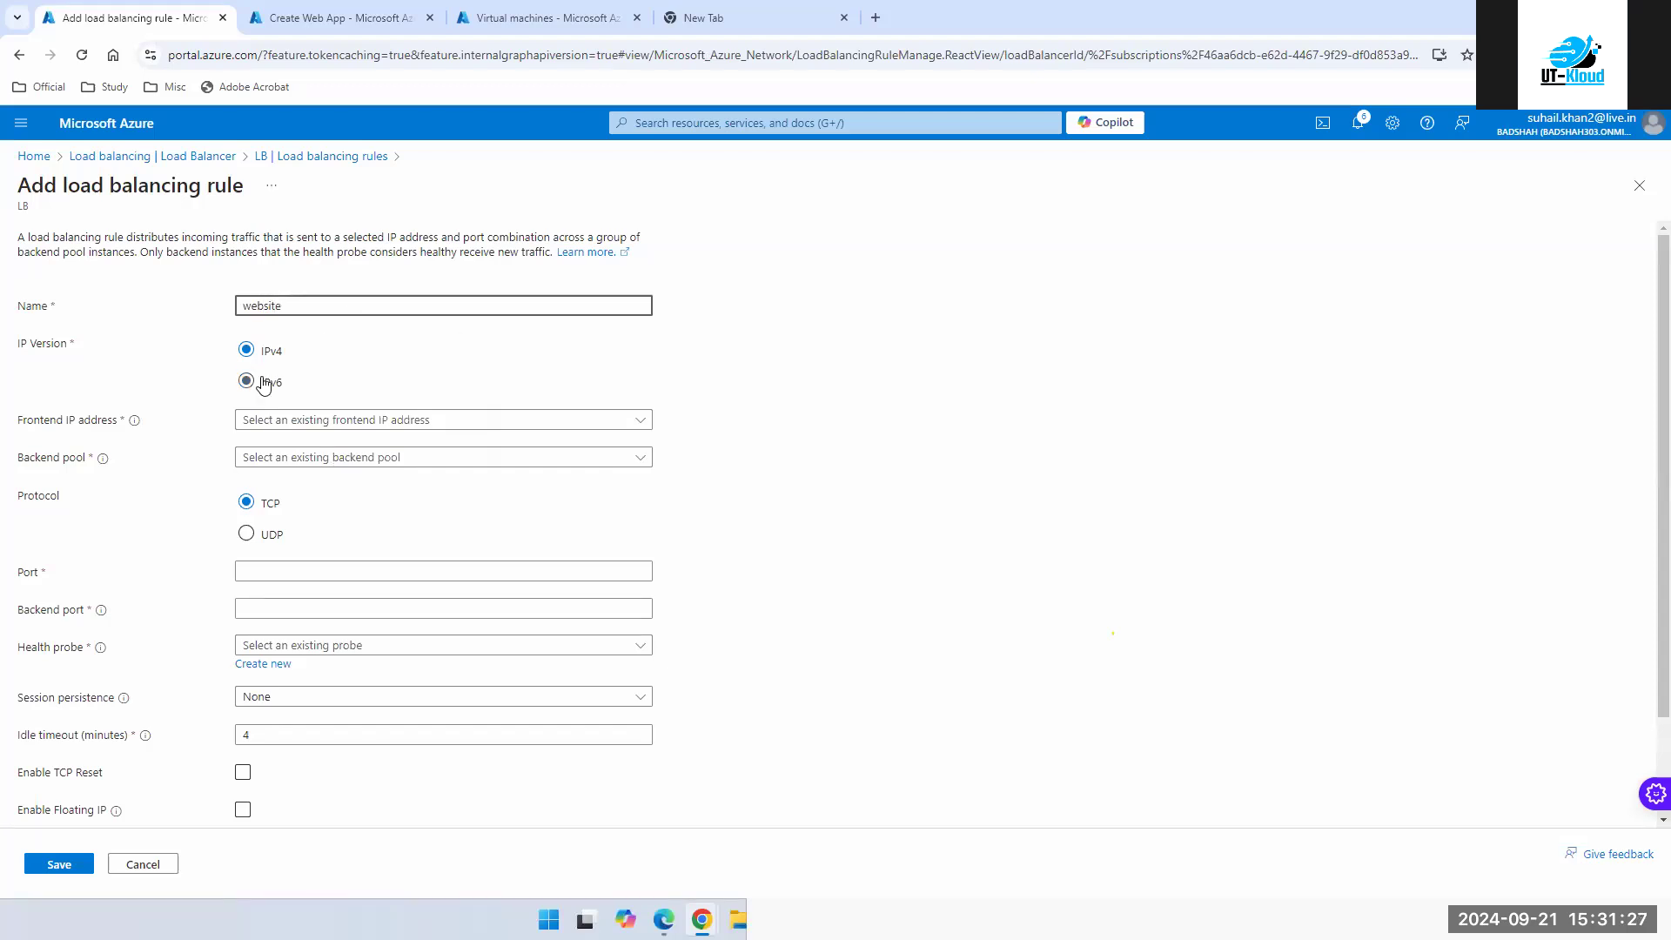
- Assign the frontend IP address LB-frontendconfig01 and the backend pool LB-backendpool01 to the website rule
left_click(410, 422)
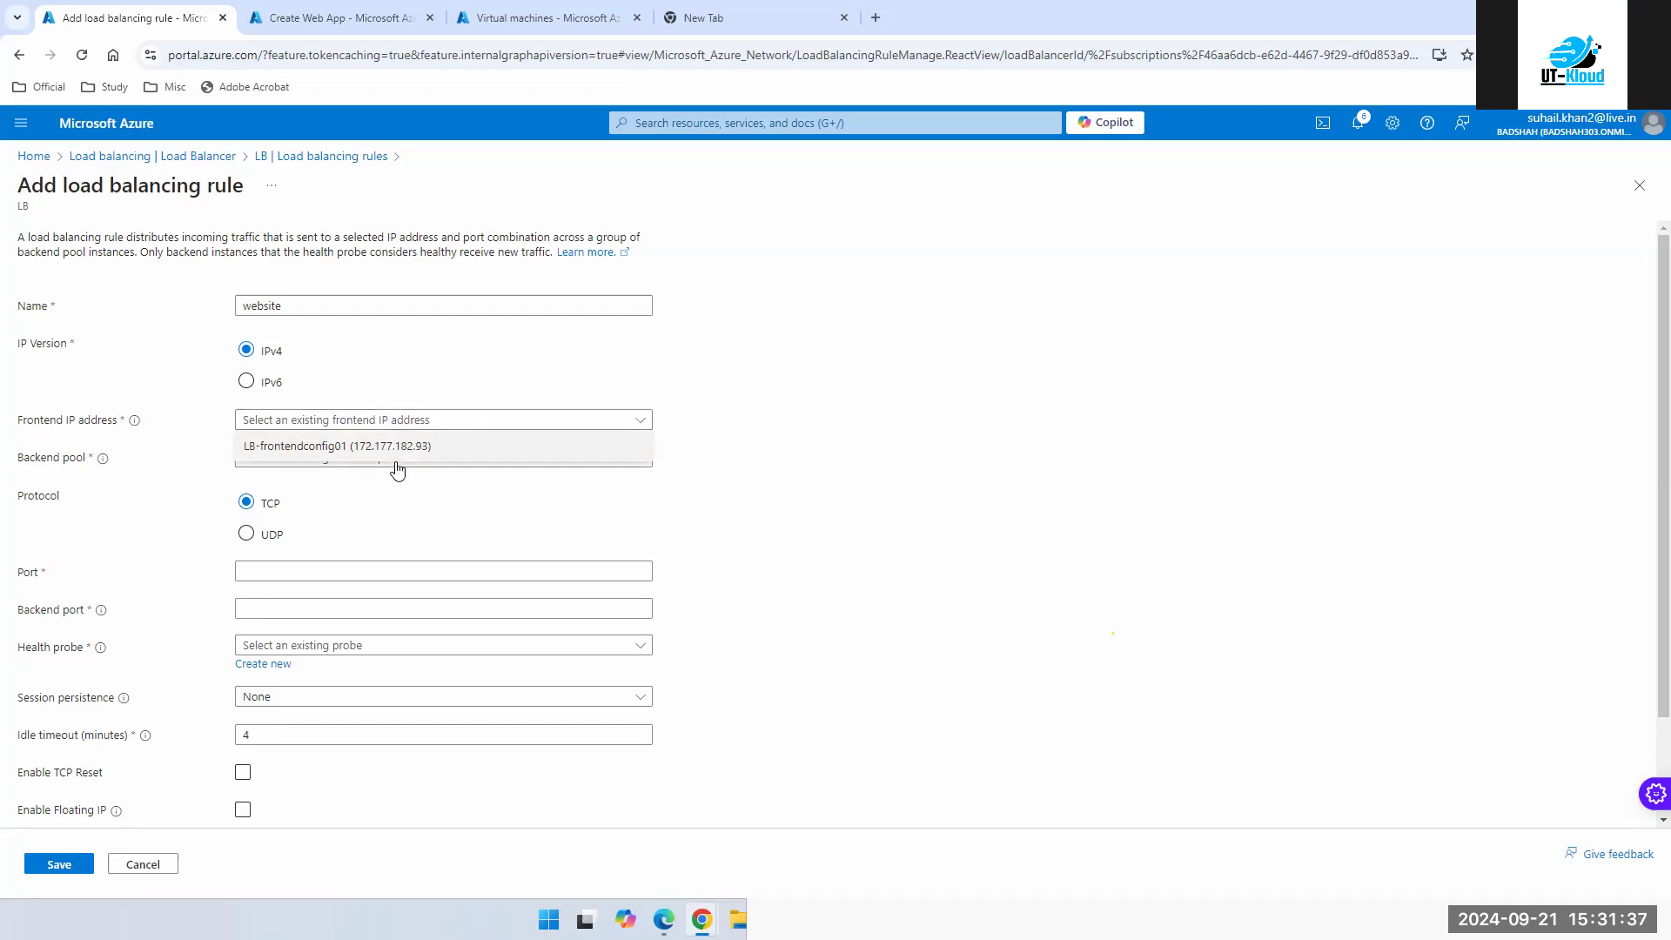
left_click(384, 451)
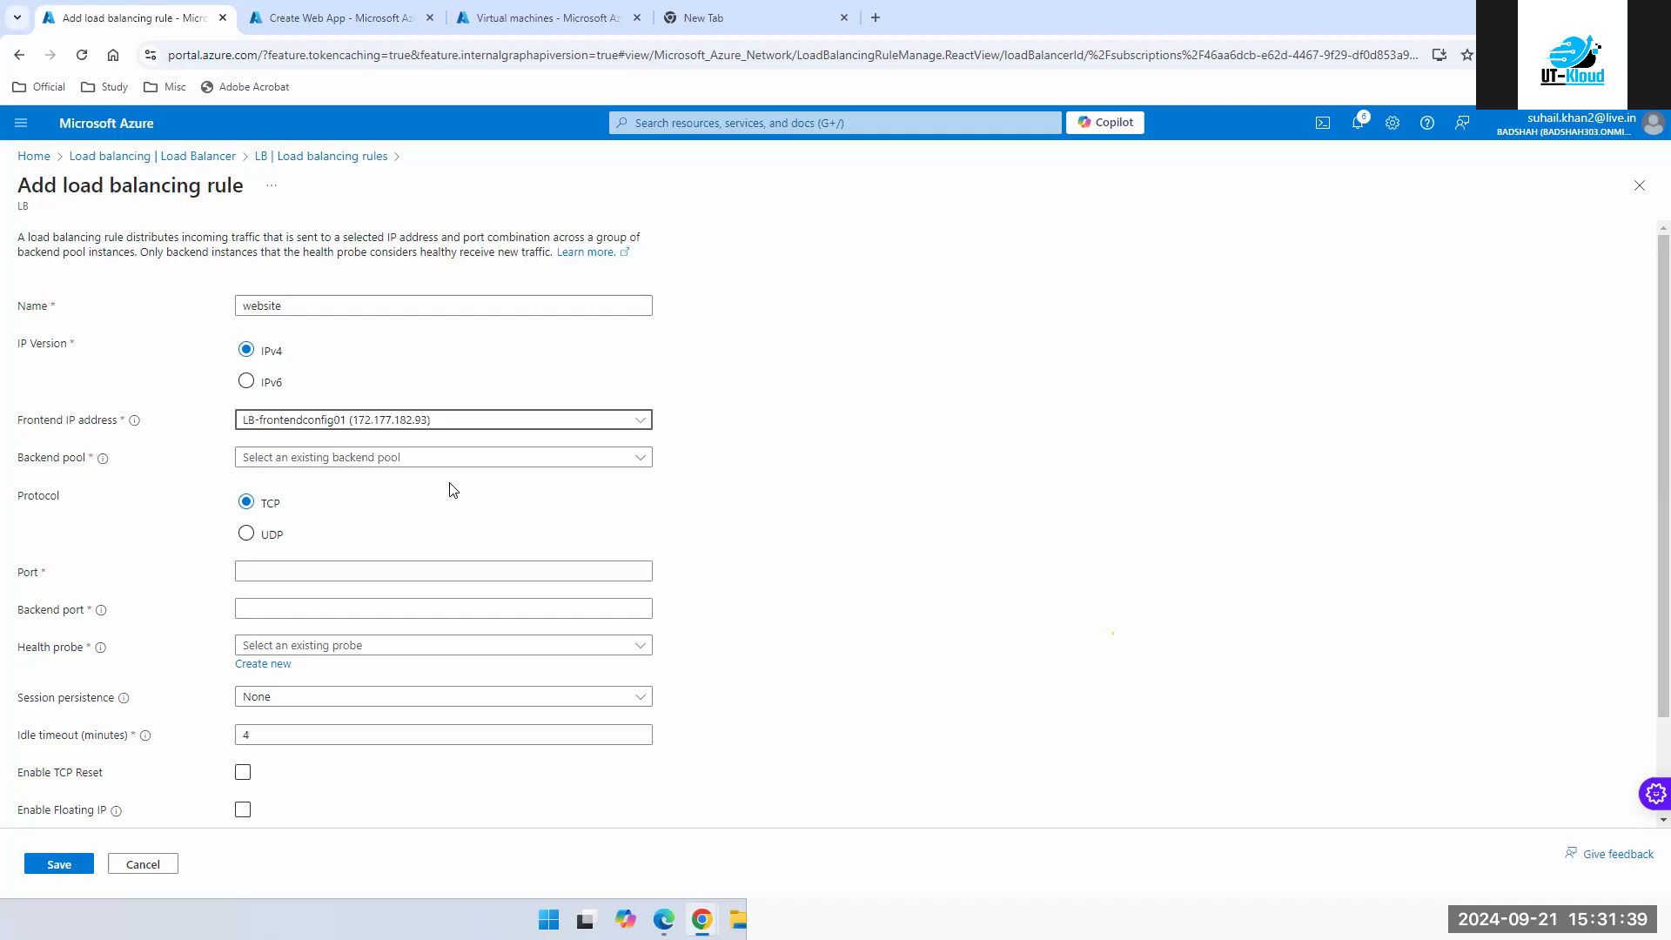
left_click(447, 458)
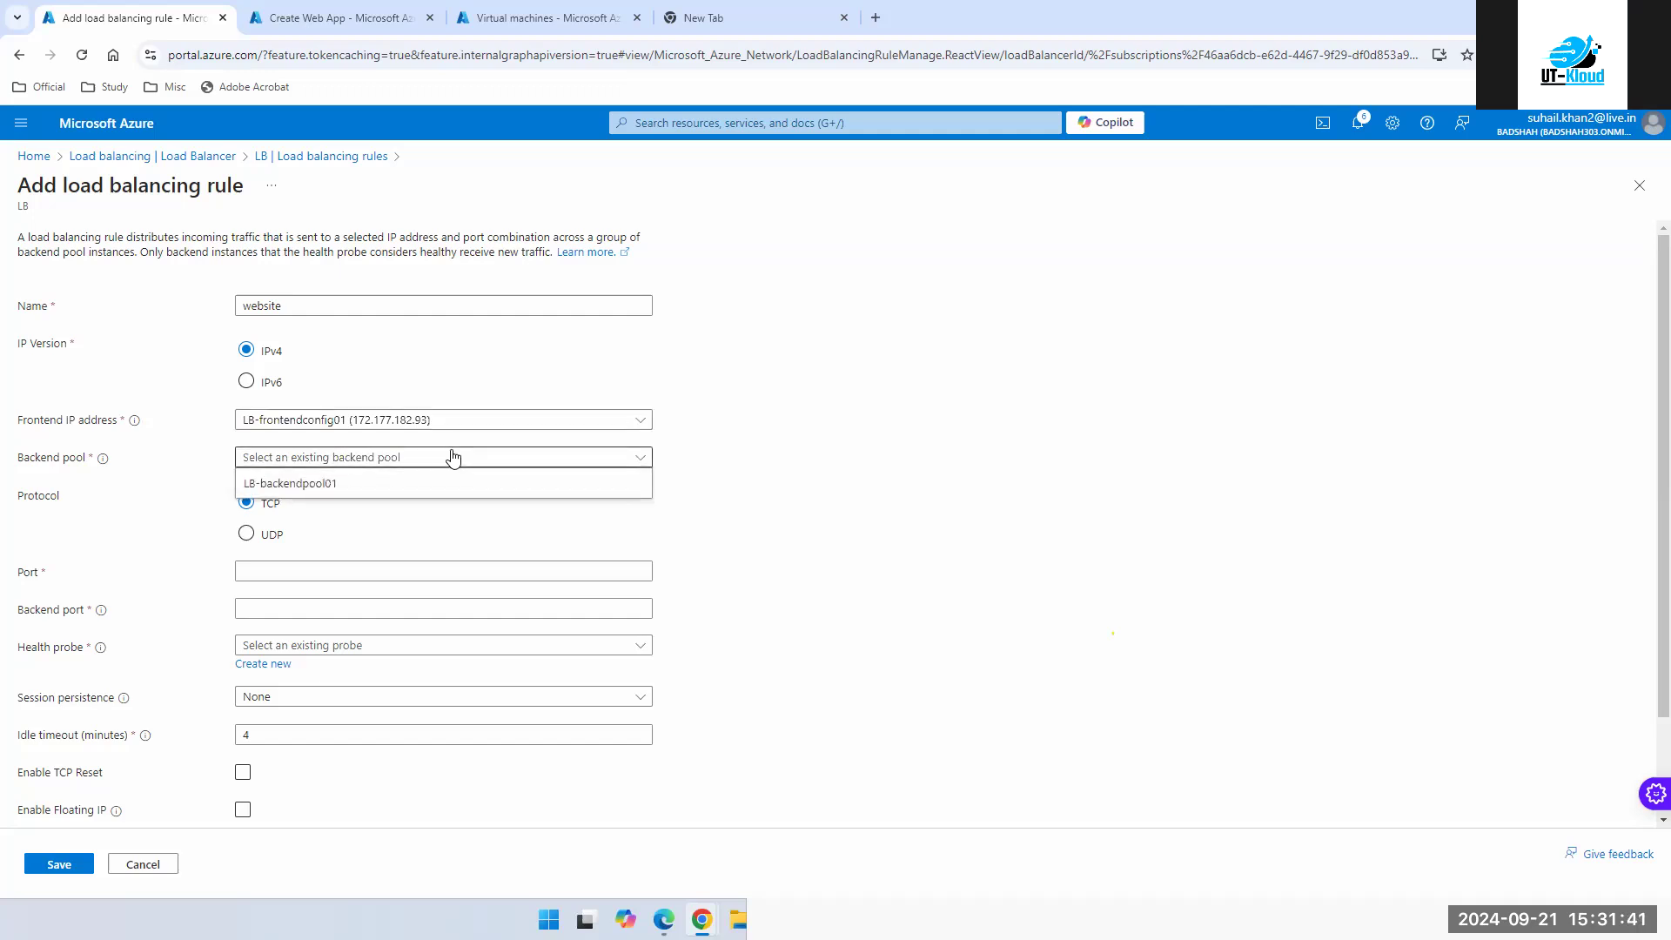
left_click(323, 485)
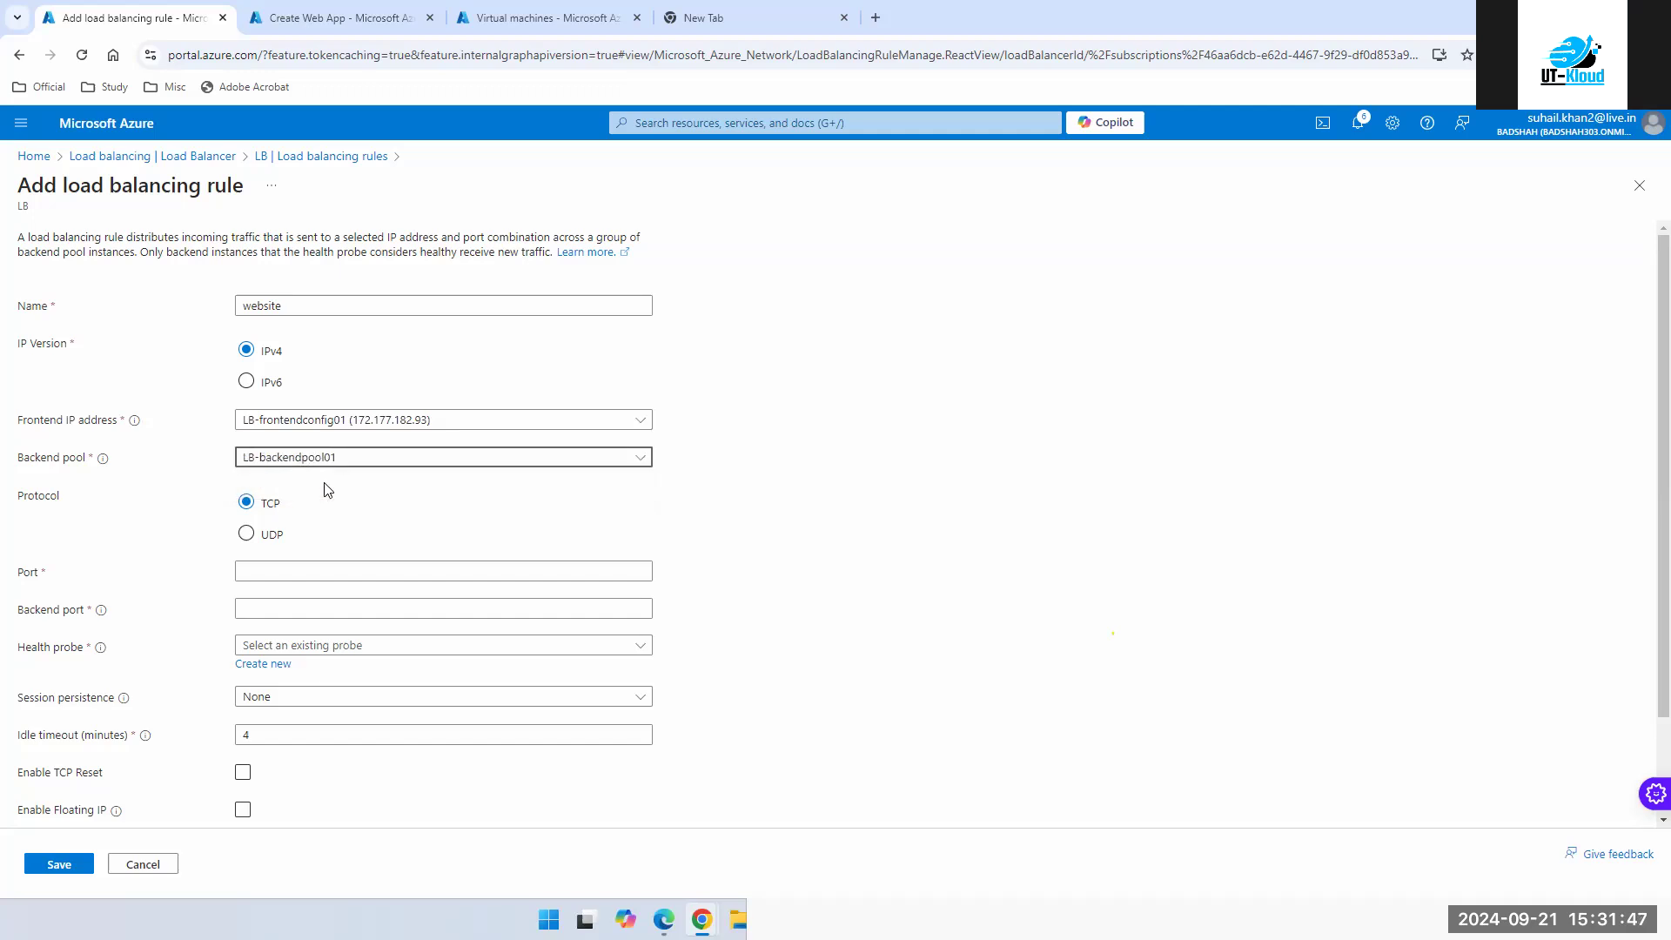
- Set both the port and the backend port of the website rule to 80, and review the rule's entries
scroll(334, 492, "down", 1)
left_click(268, 451)
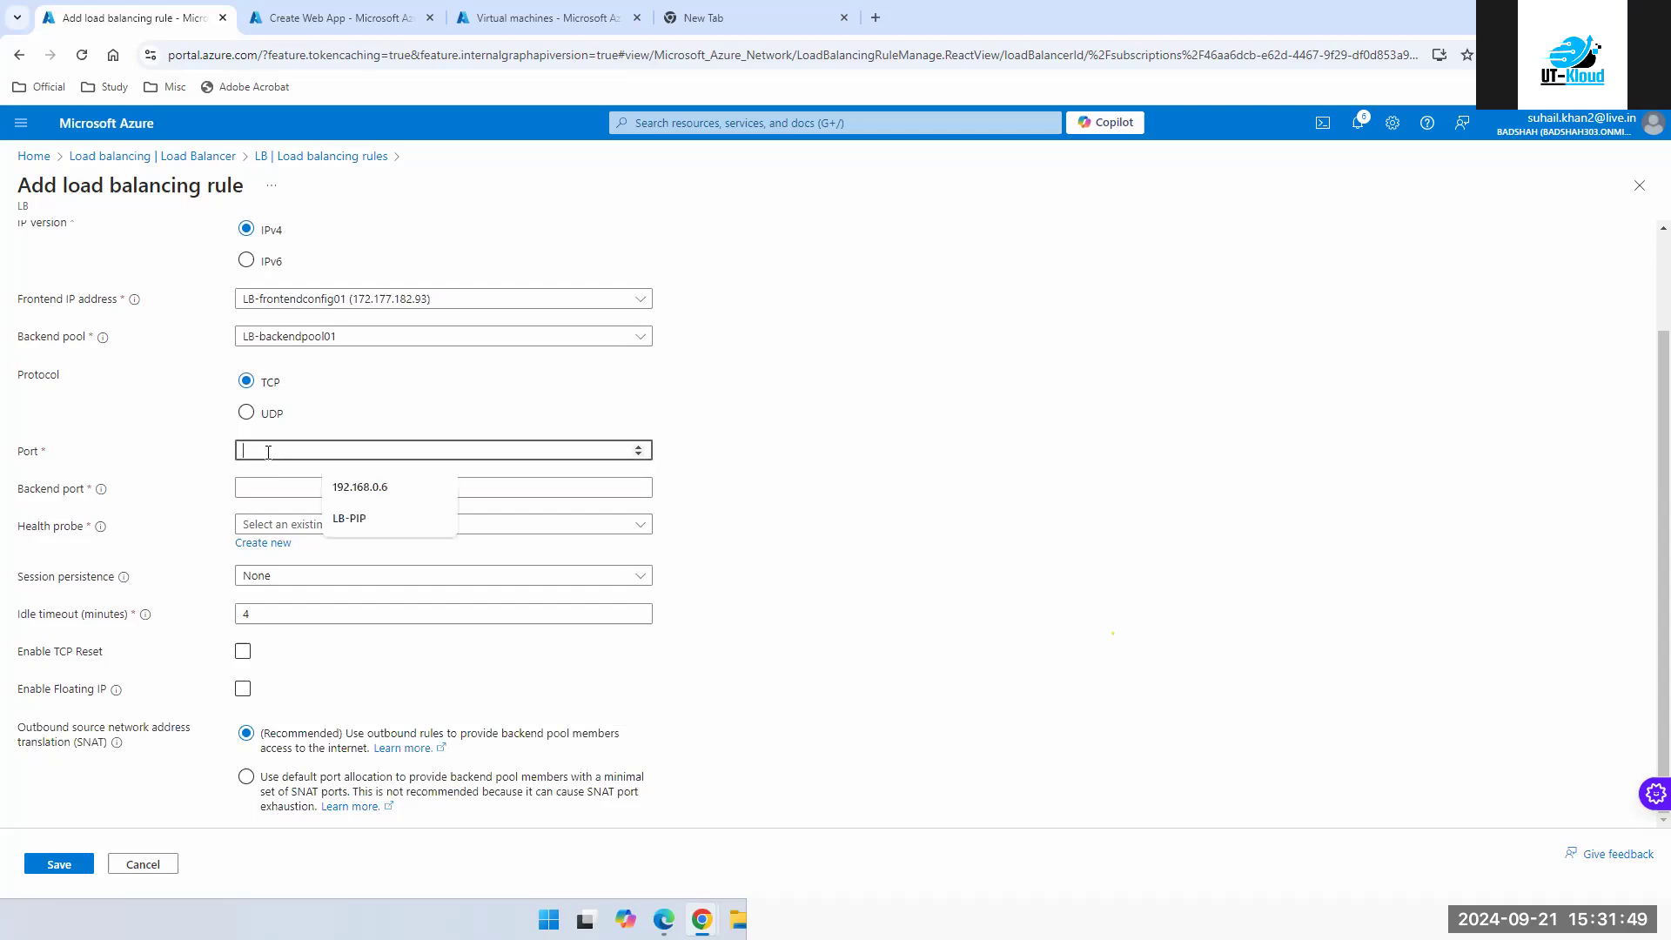
type("80")
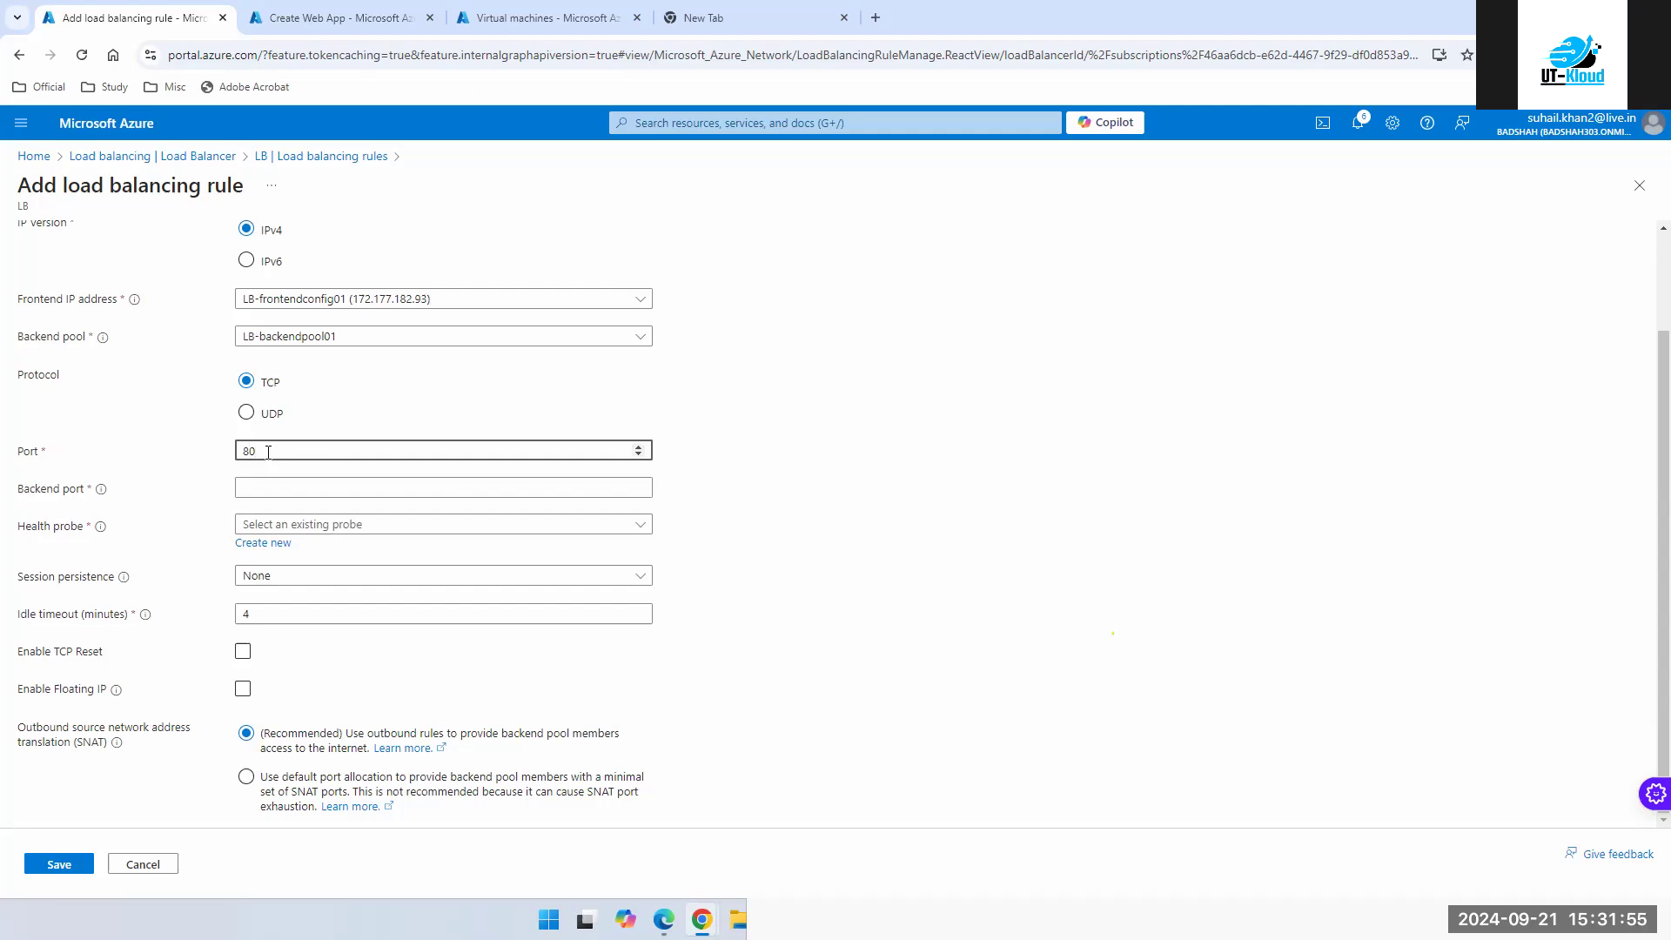
key("Tab")
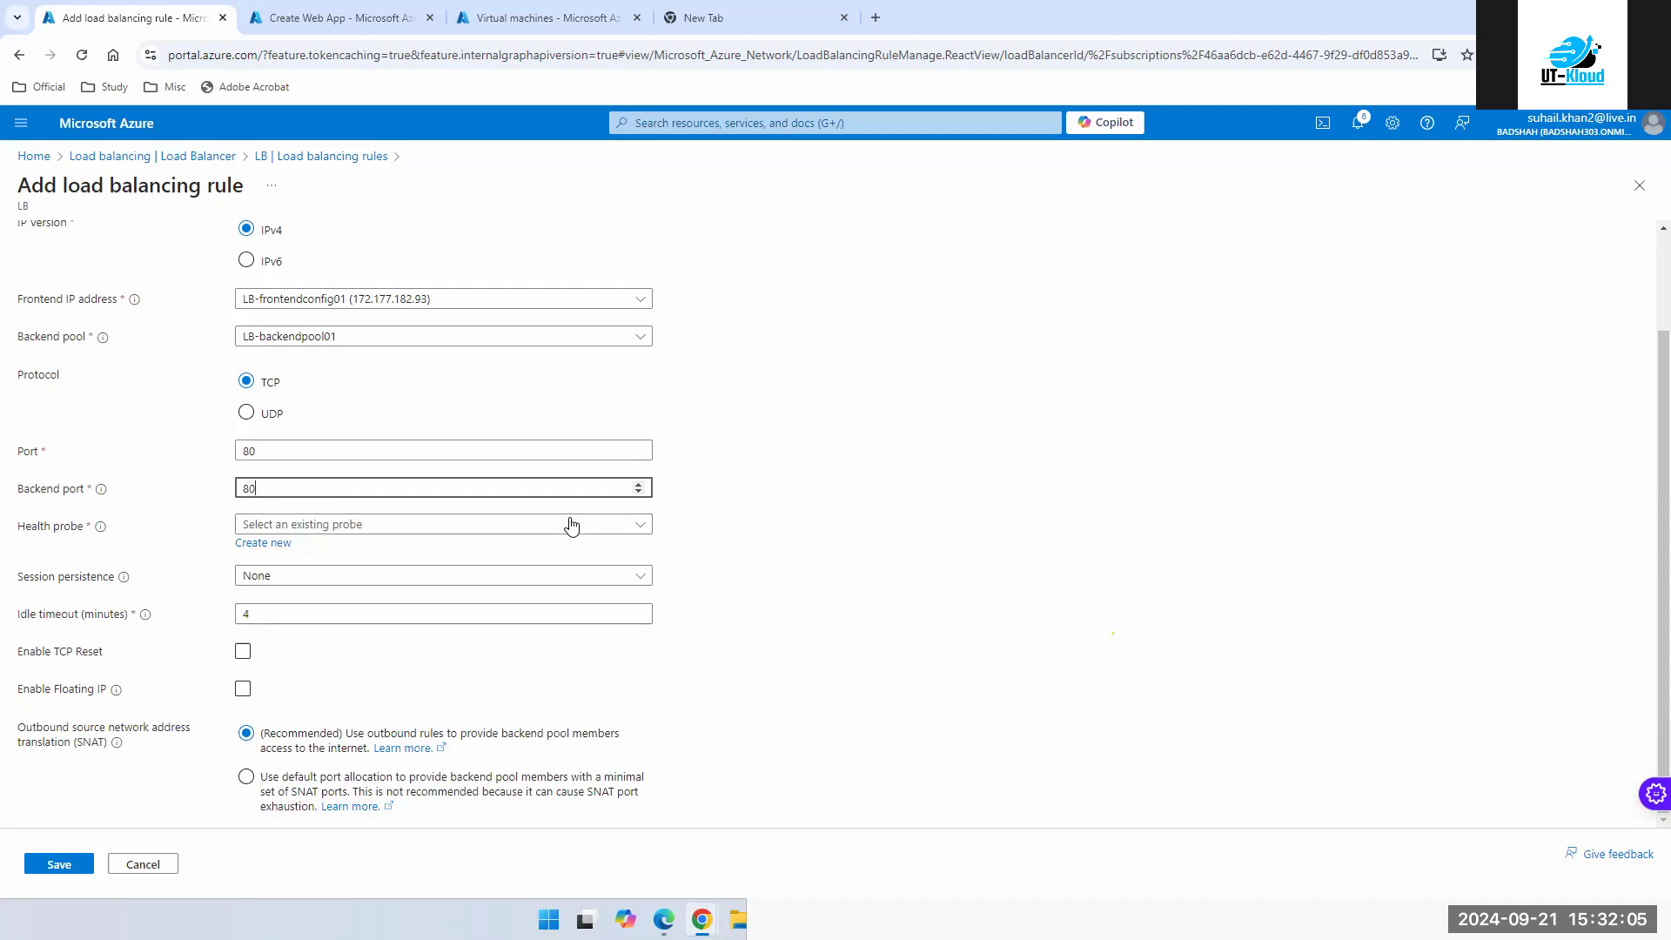
scroll(570, 518, "up", 2)
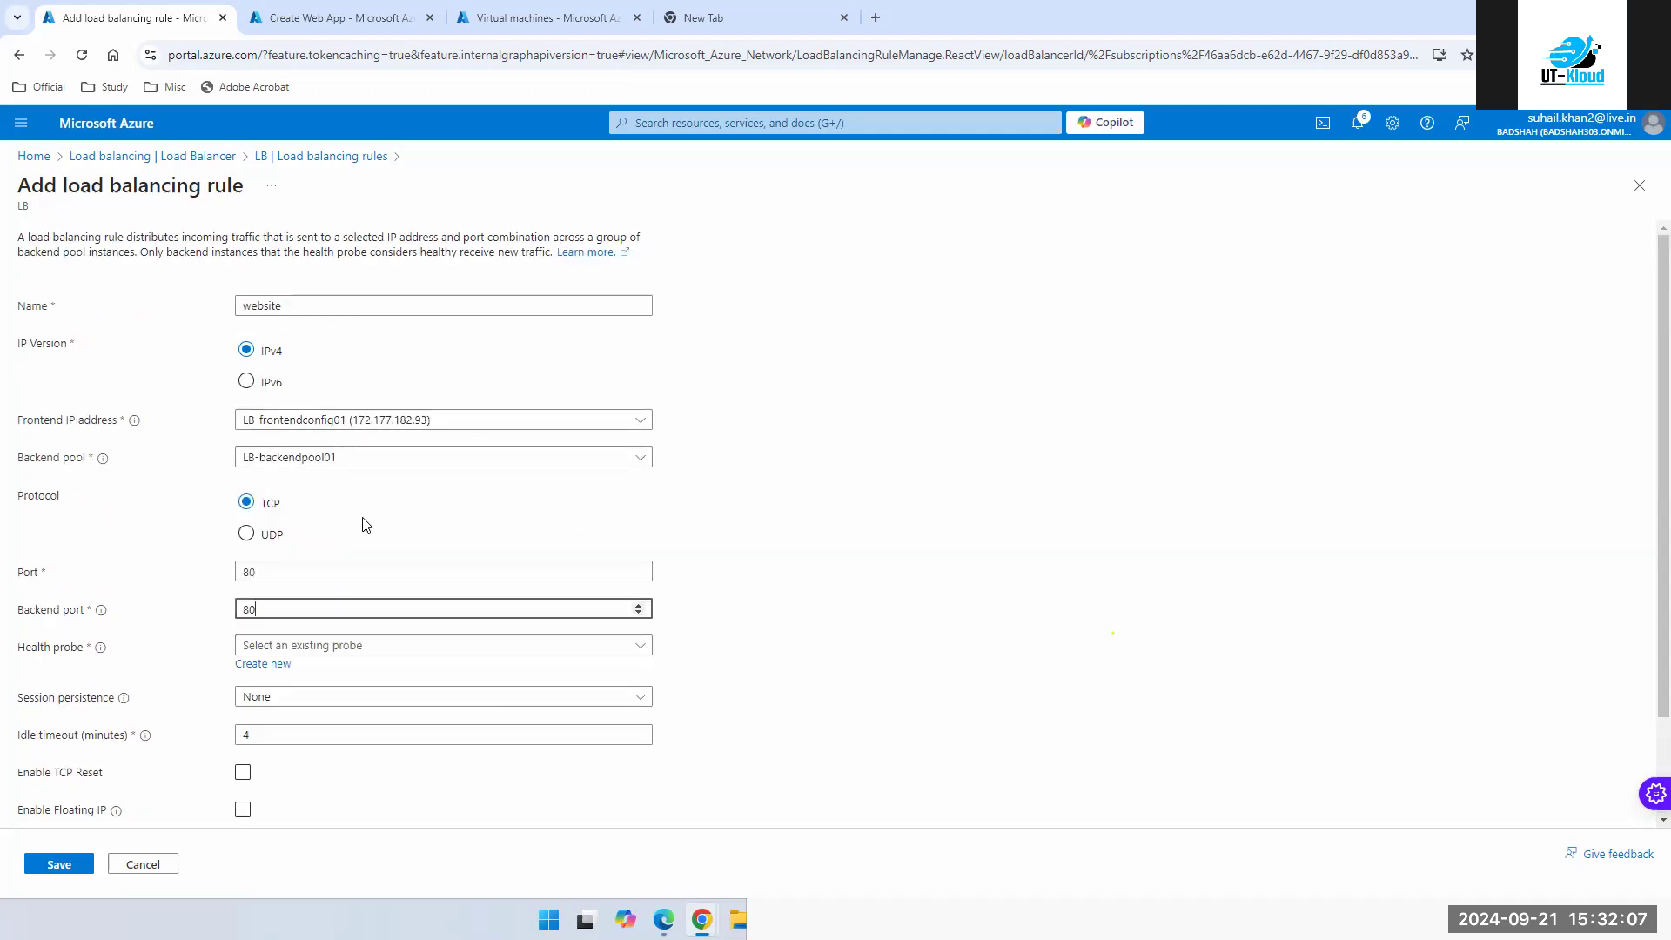
scroll(357, 483, "down", 2)
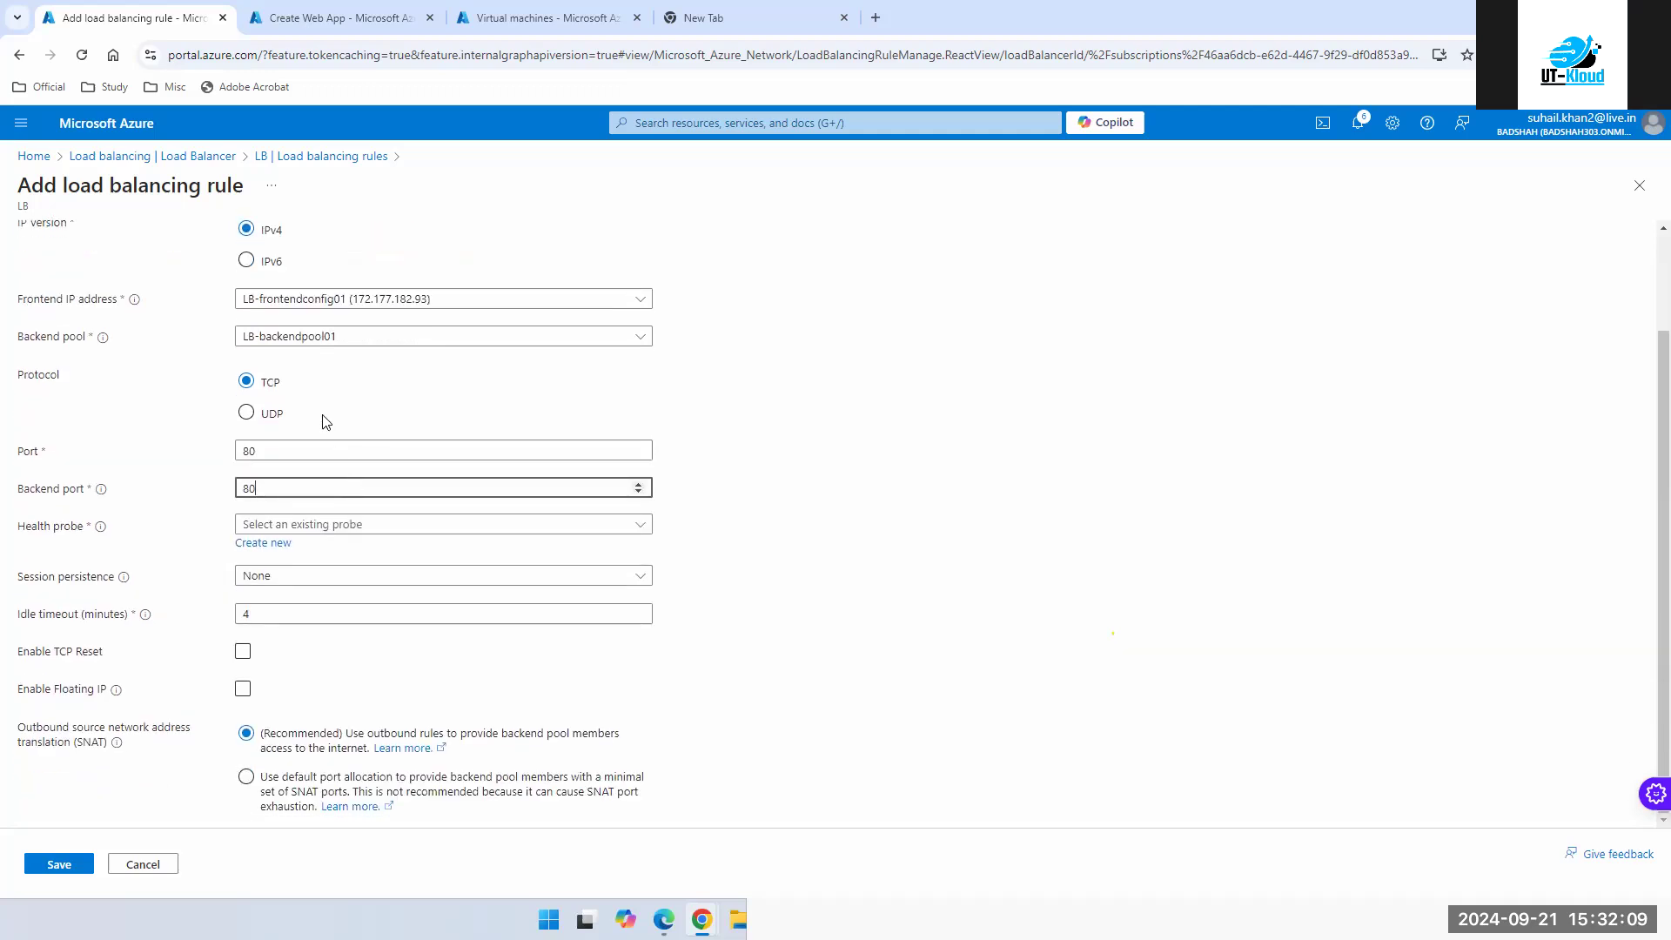
scroll(321, 413, "up", 1)
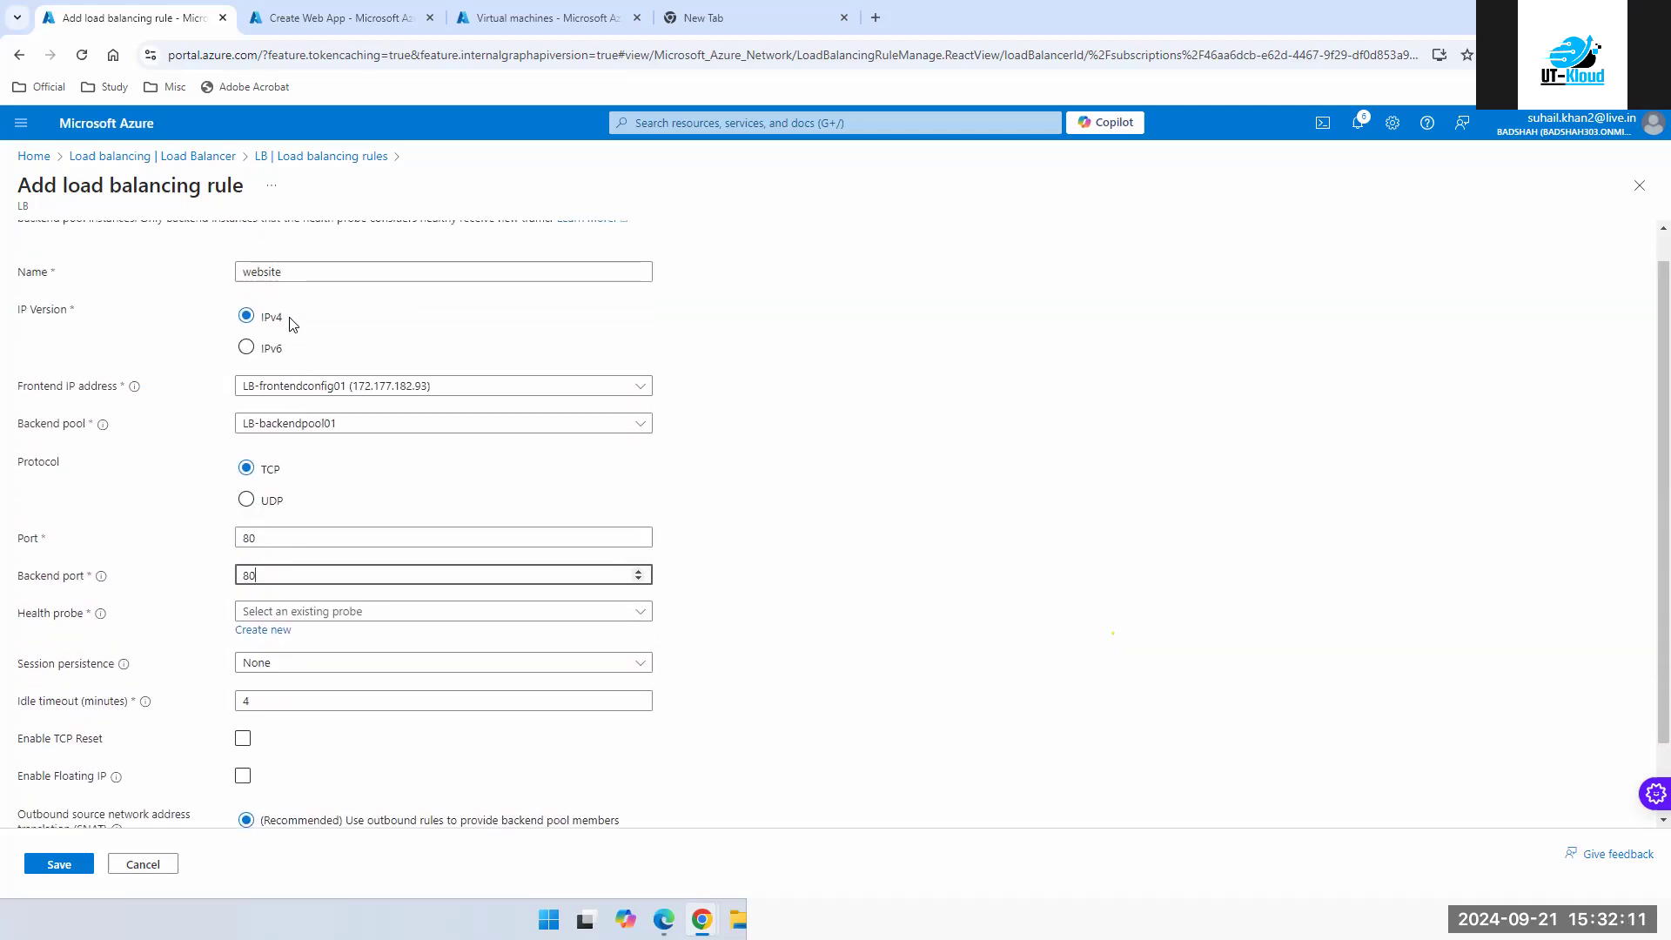
scroll(380, 567, "down", 4)
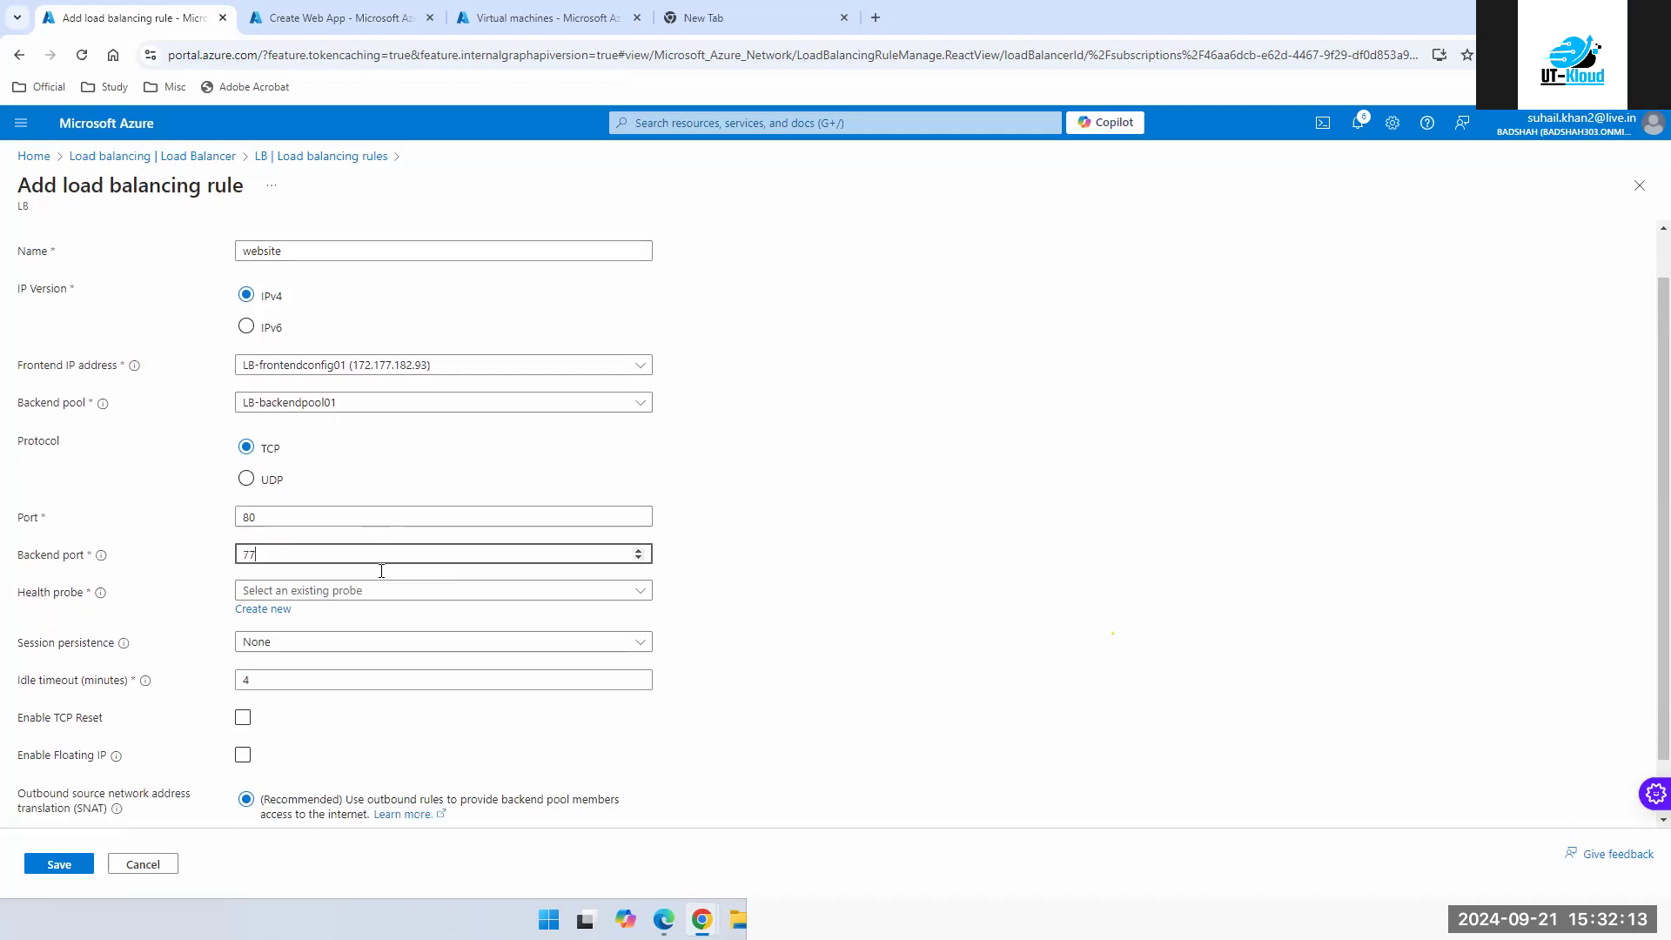
- Correct the website rule's backend port to 80 and choose LB-probe01 as its health probe
double_click(248, 486)
type("80")
left_click(323, 525)
left_click(277, 559)
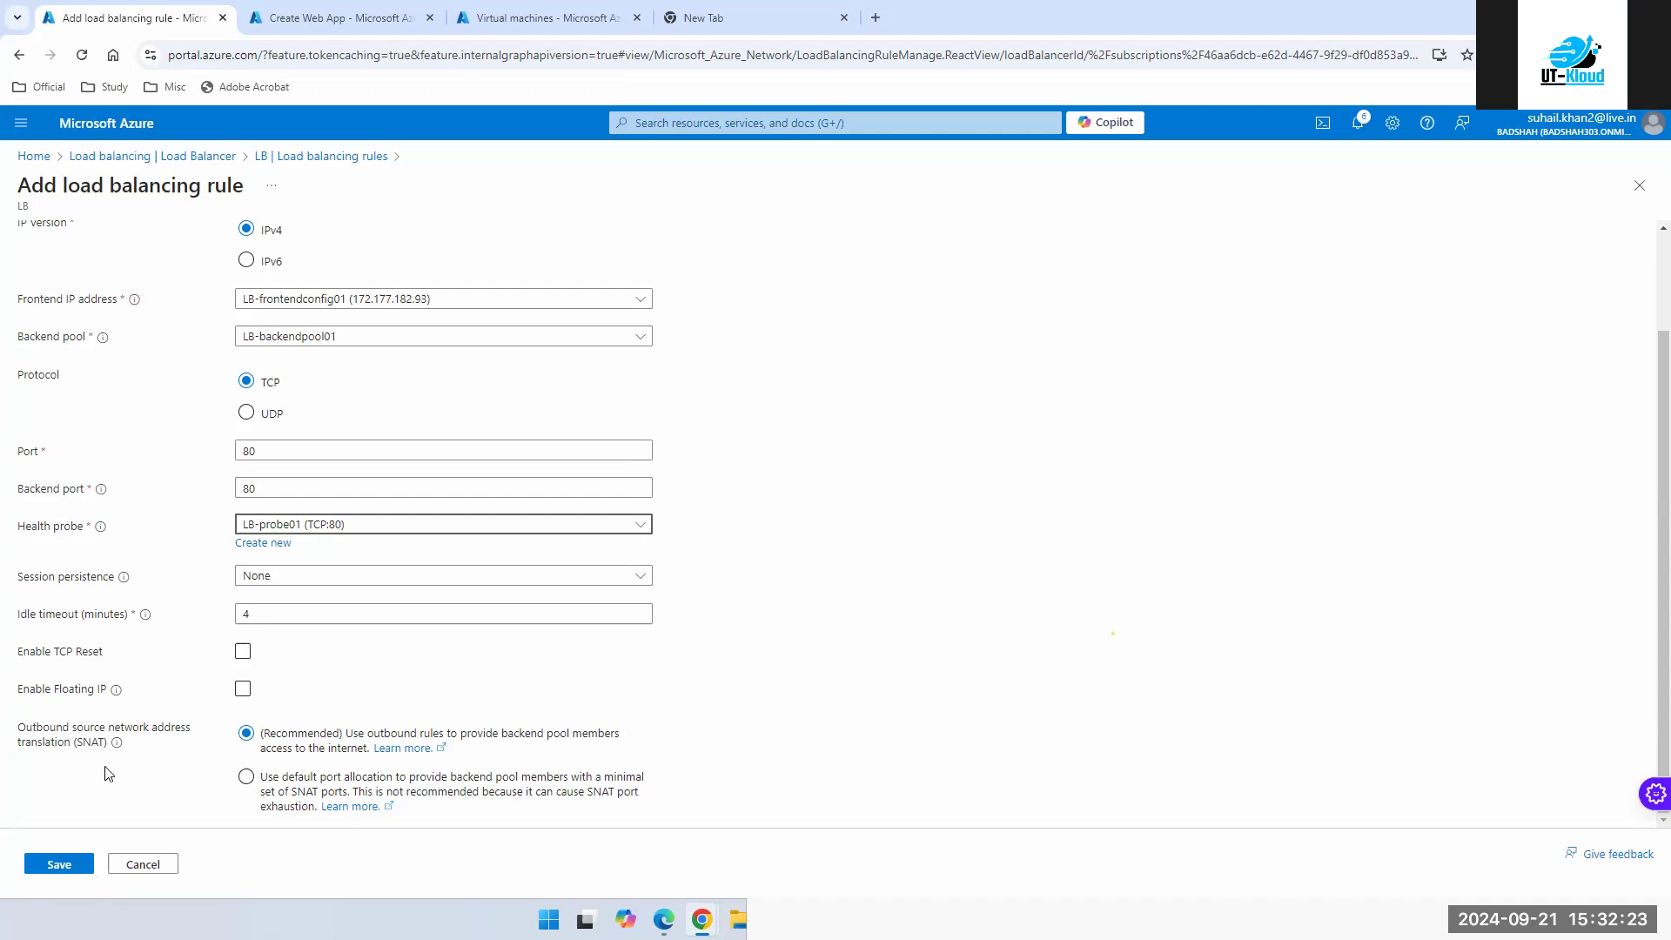
- Read the idle timeout help for the website rule and review the session persistence options, keeping None
double_click(247, 615)
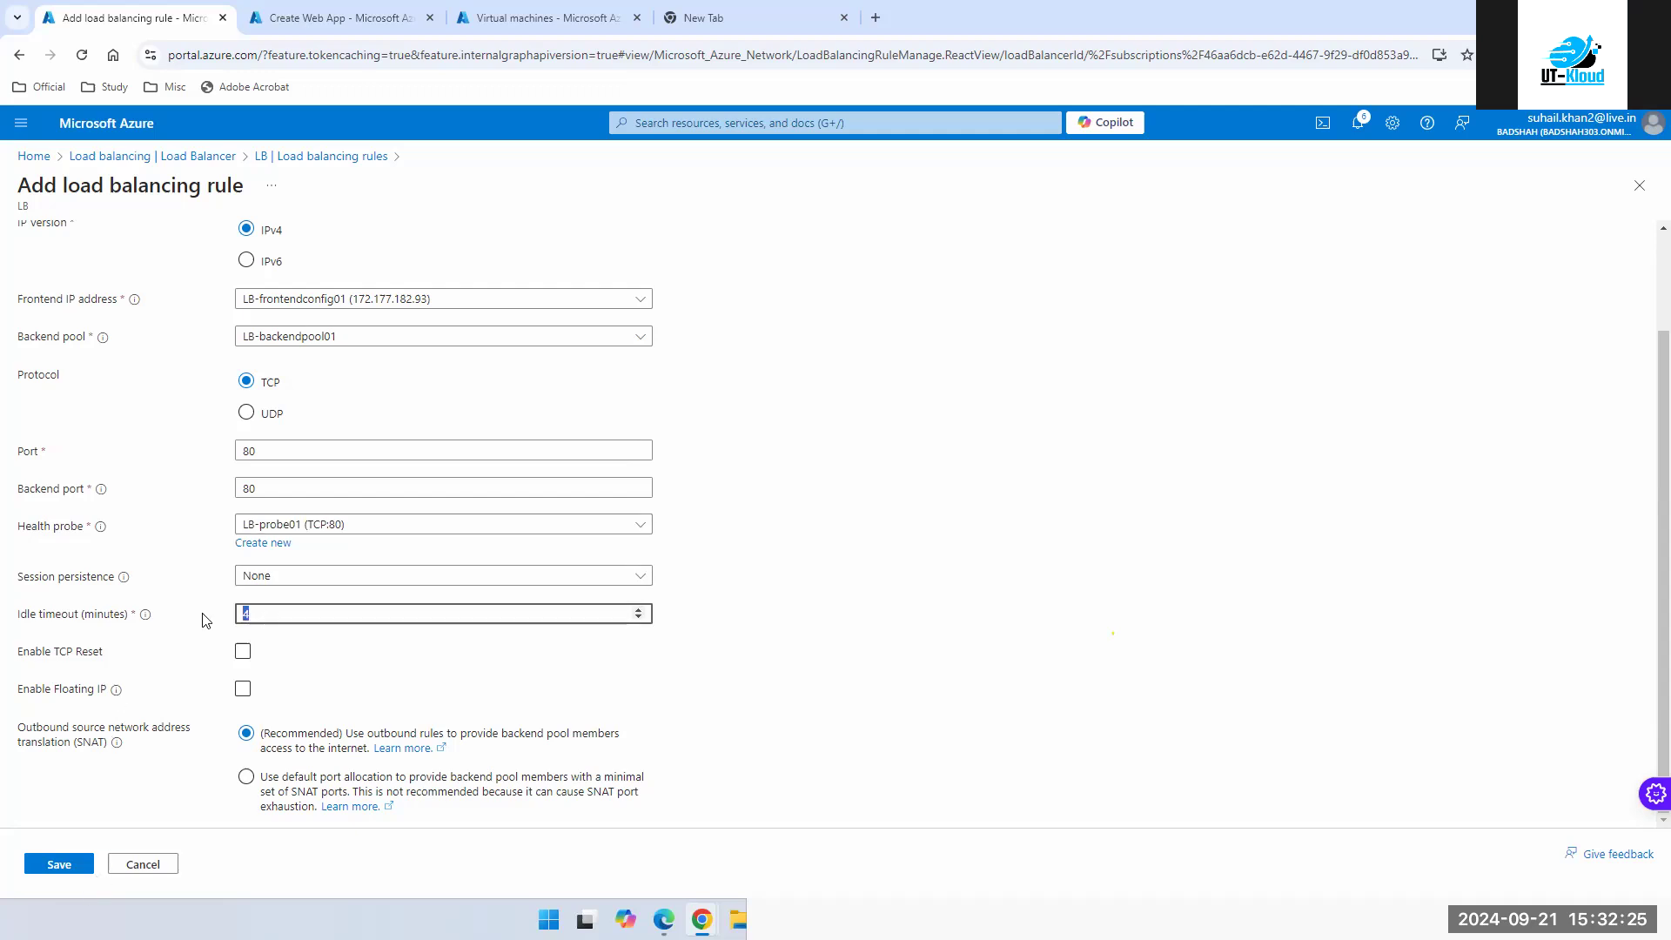
mouse_move(146, 615)
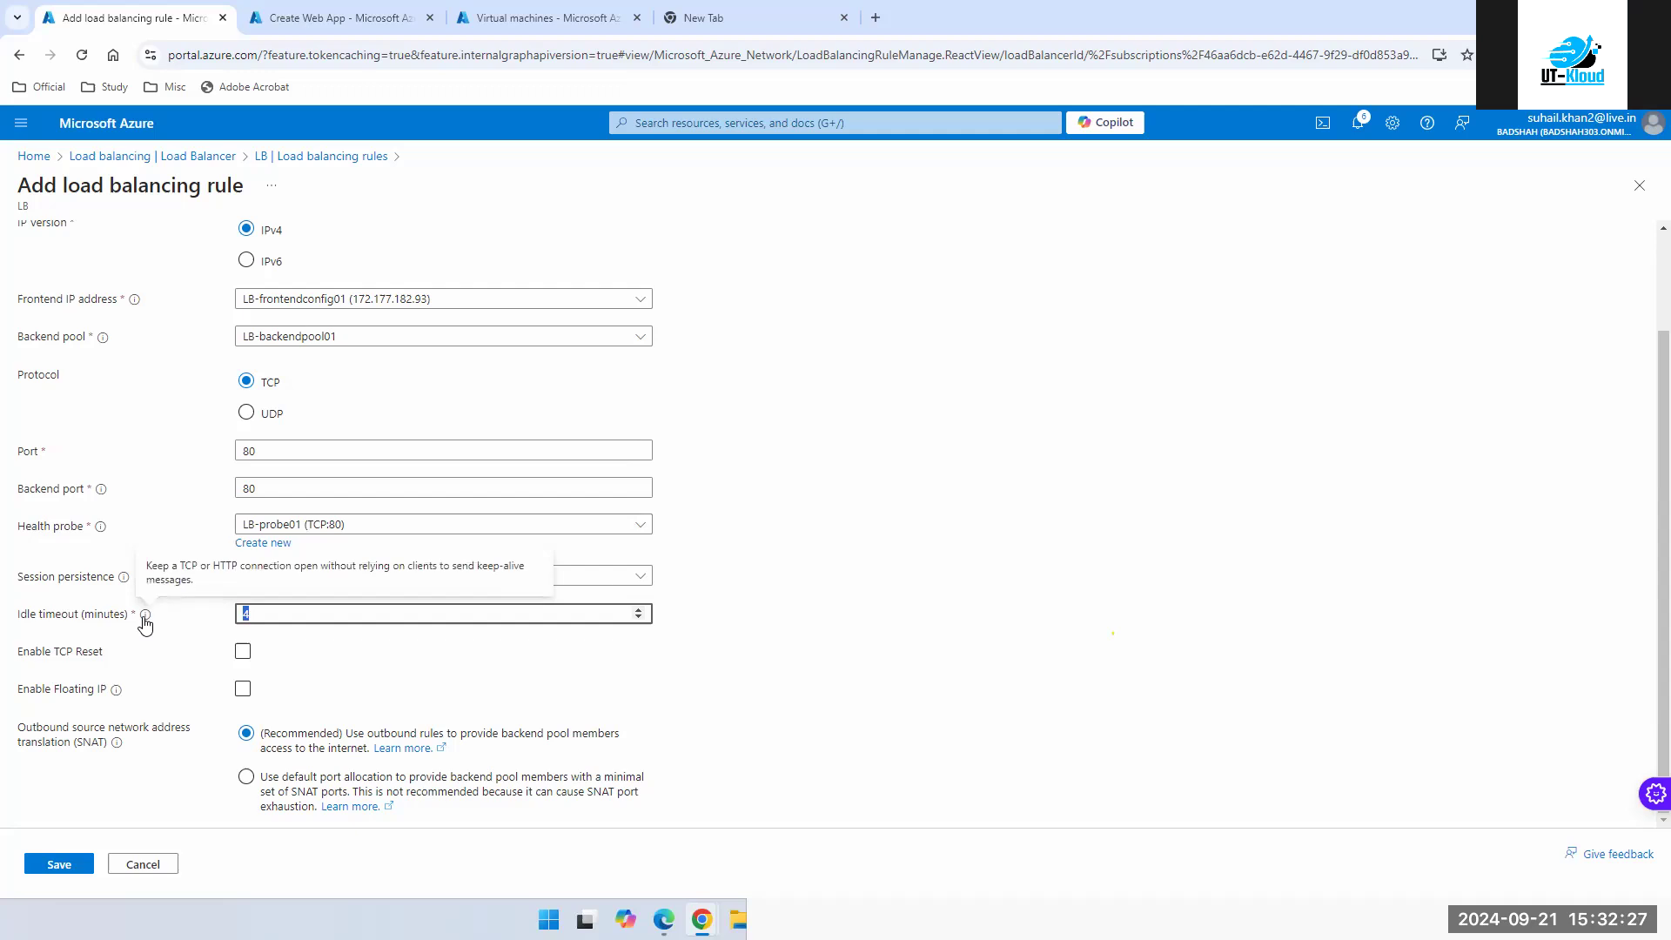
left_click(371, 581)
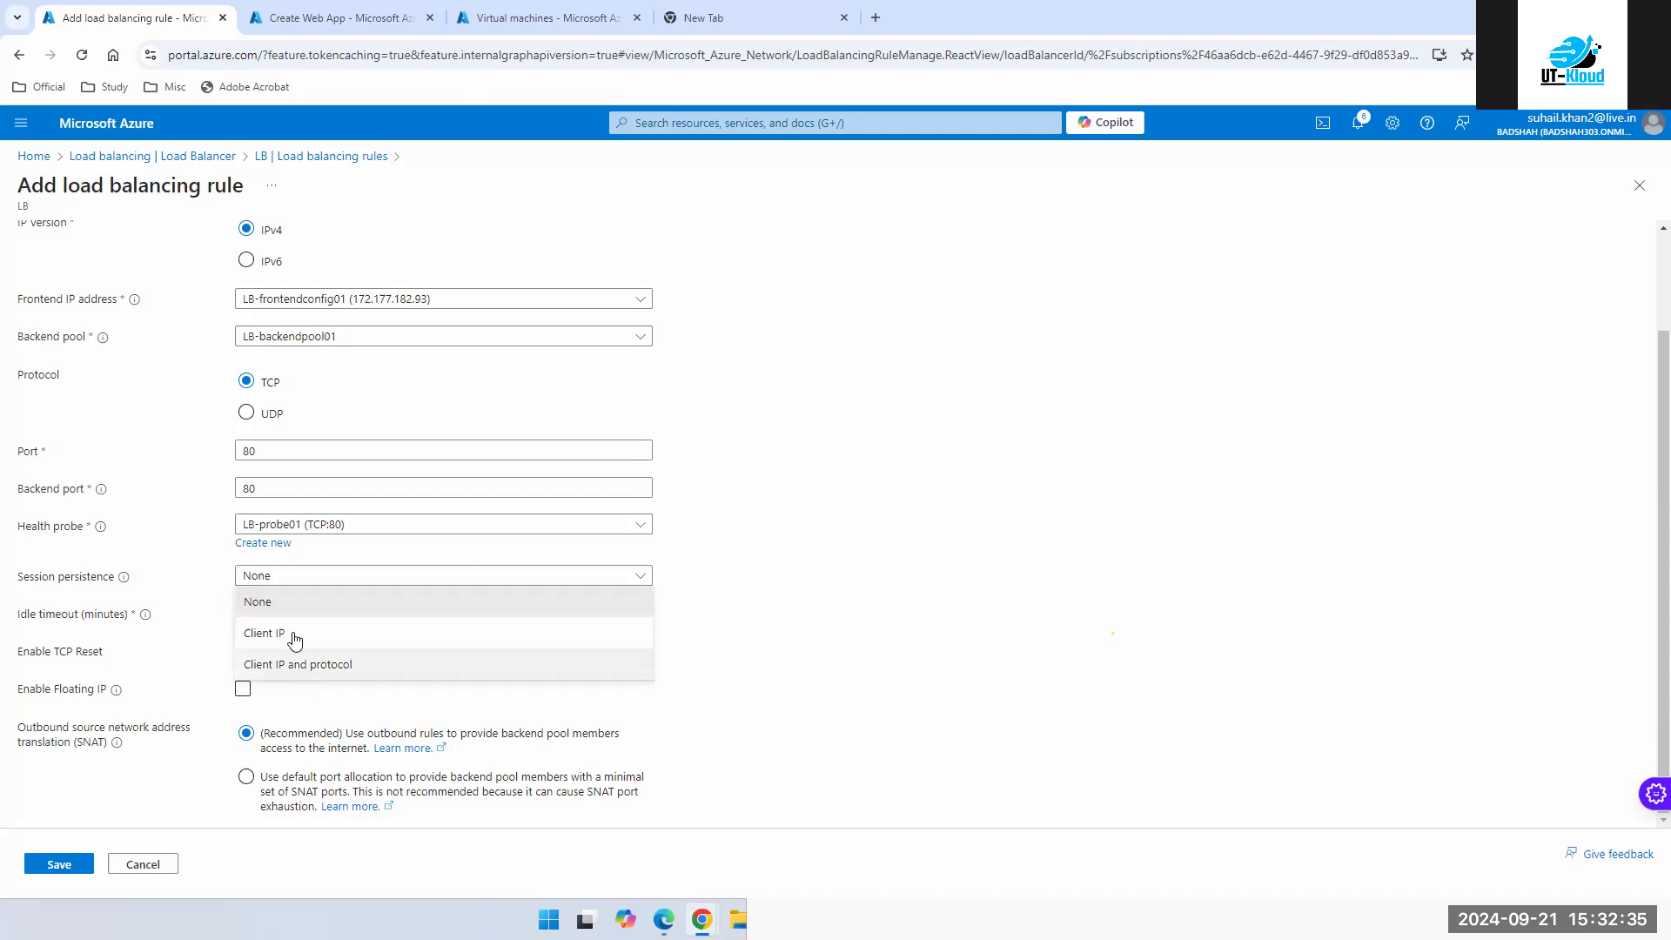
left_click(283, 602)
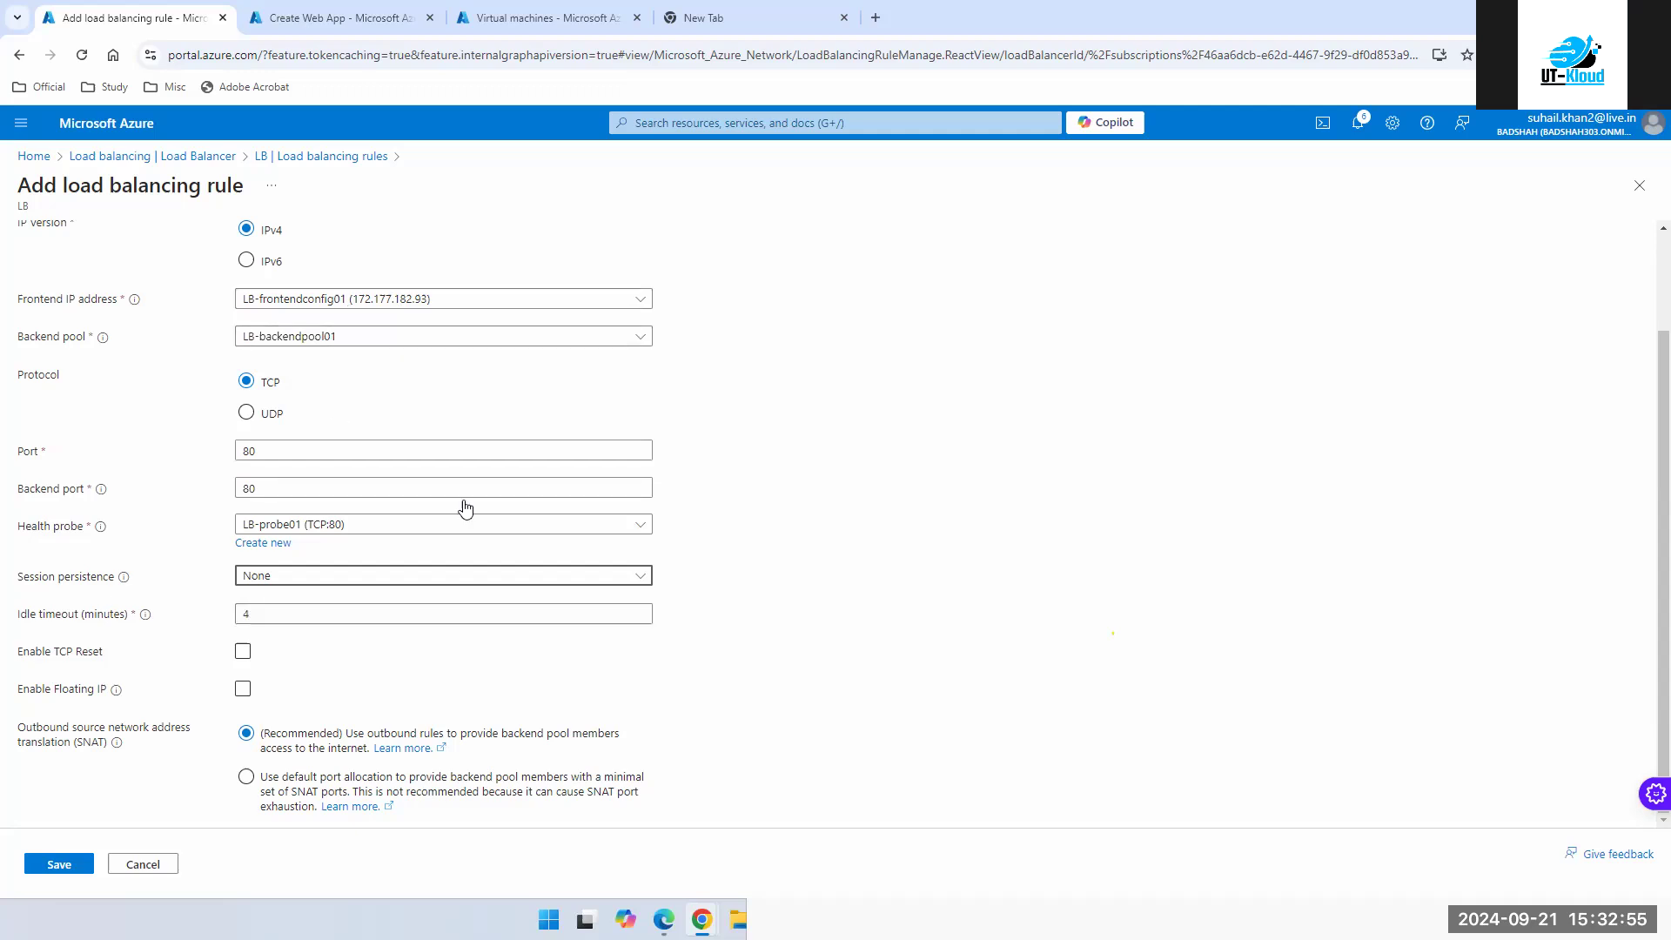
- Try Client IP session persistence, set it back to None, and close the website rule without saving
left_click(320, 586)
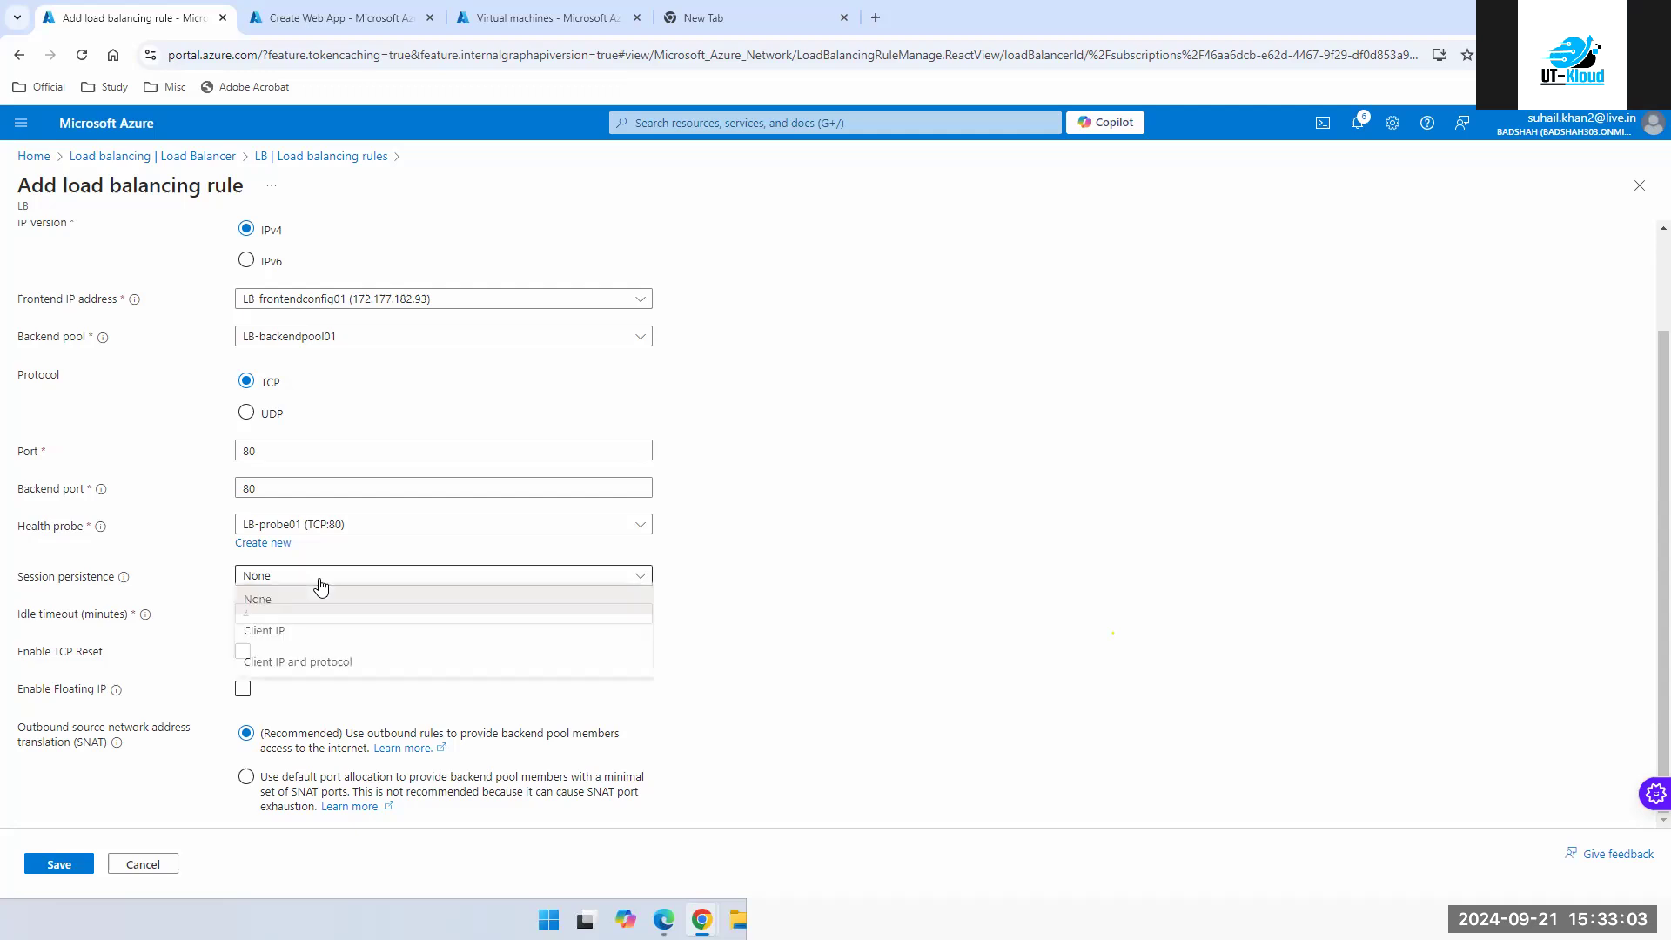
left_click(272, 627)
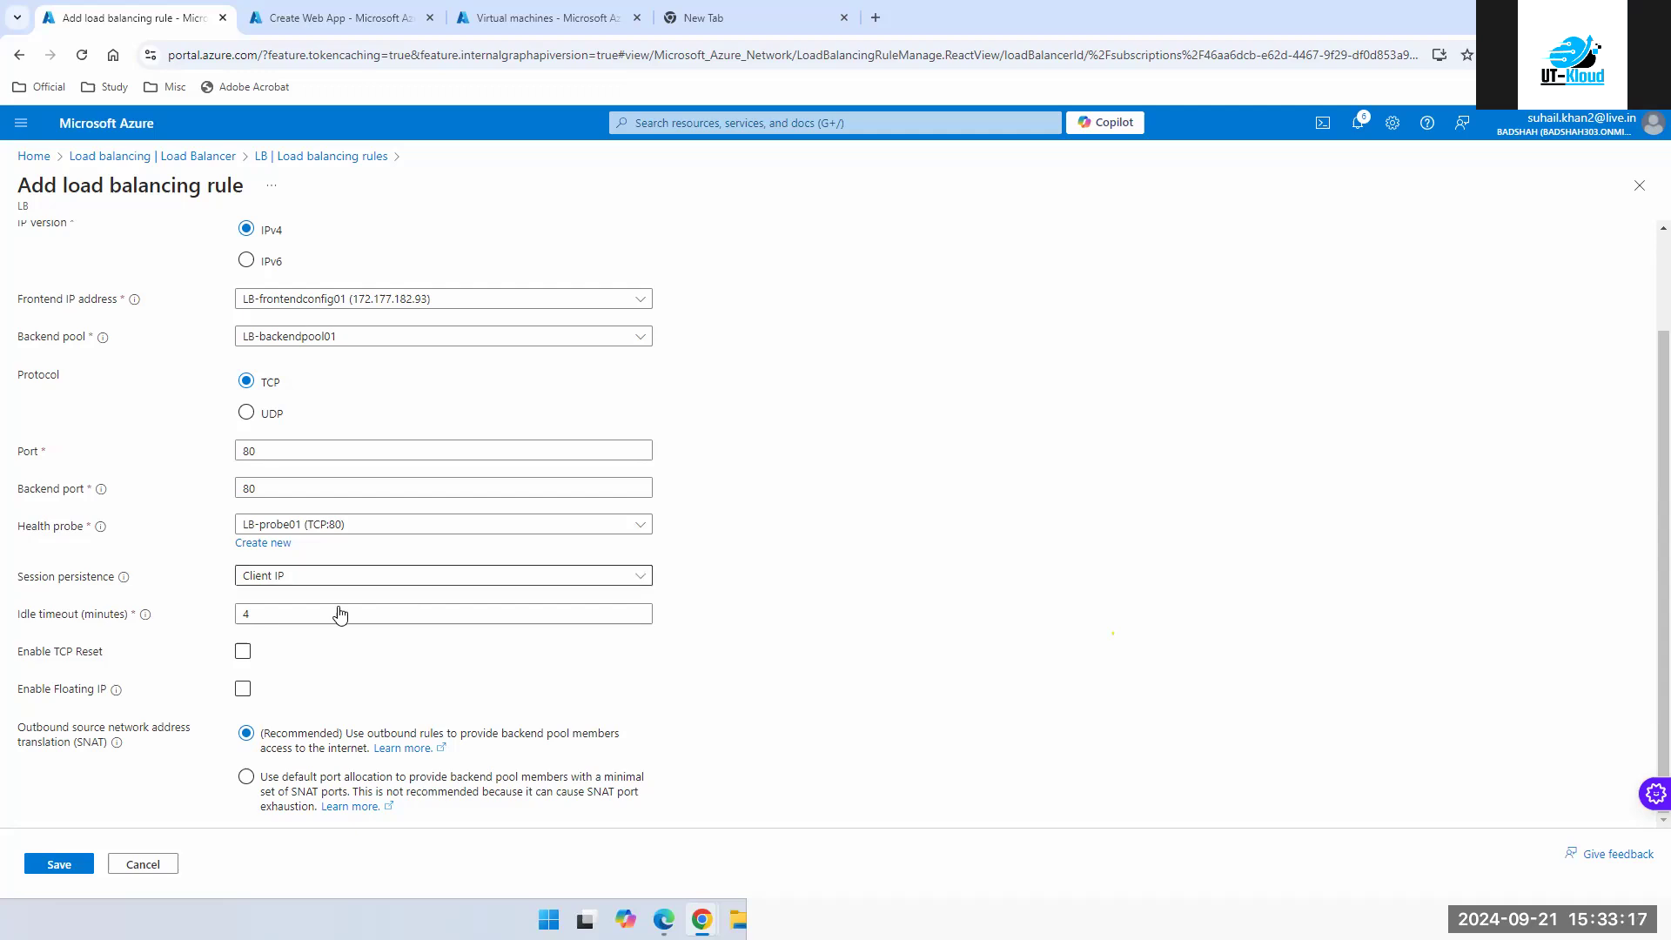
left_click(271, 583)
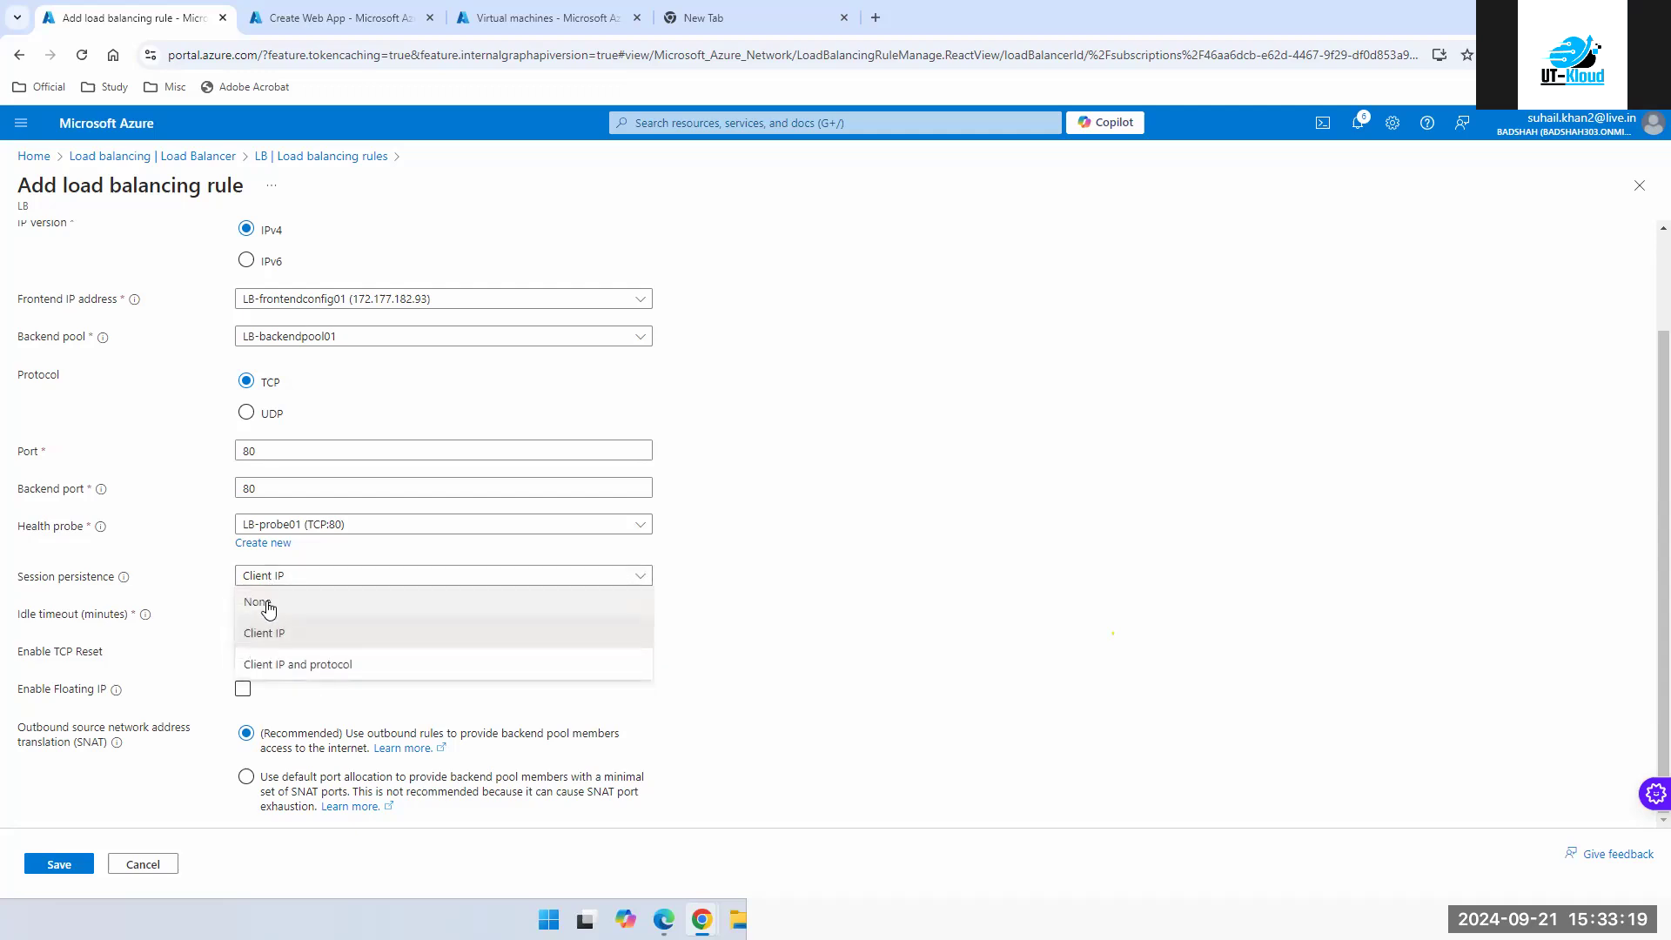
left_click(266, 601)
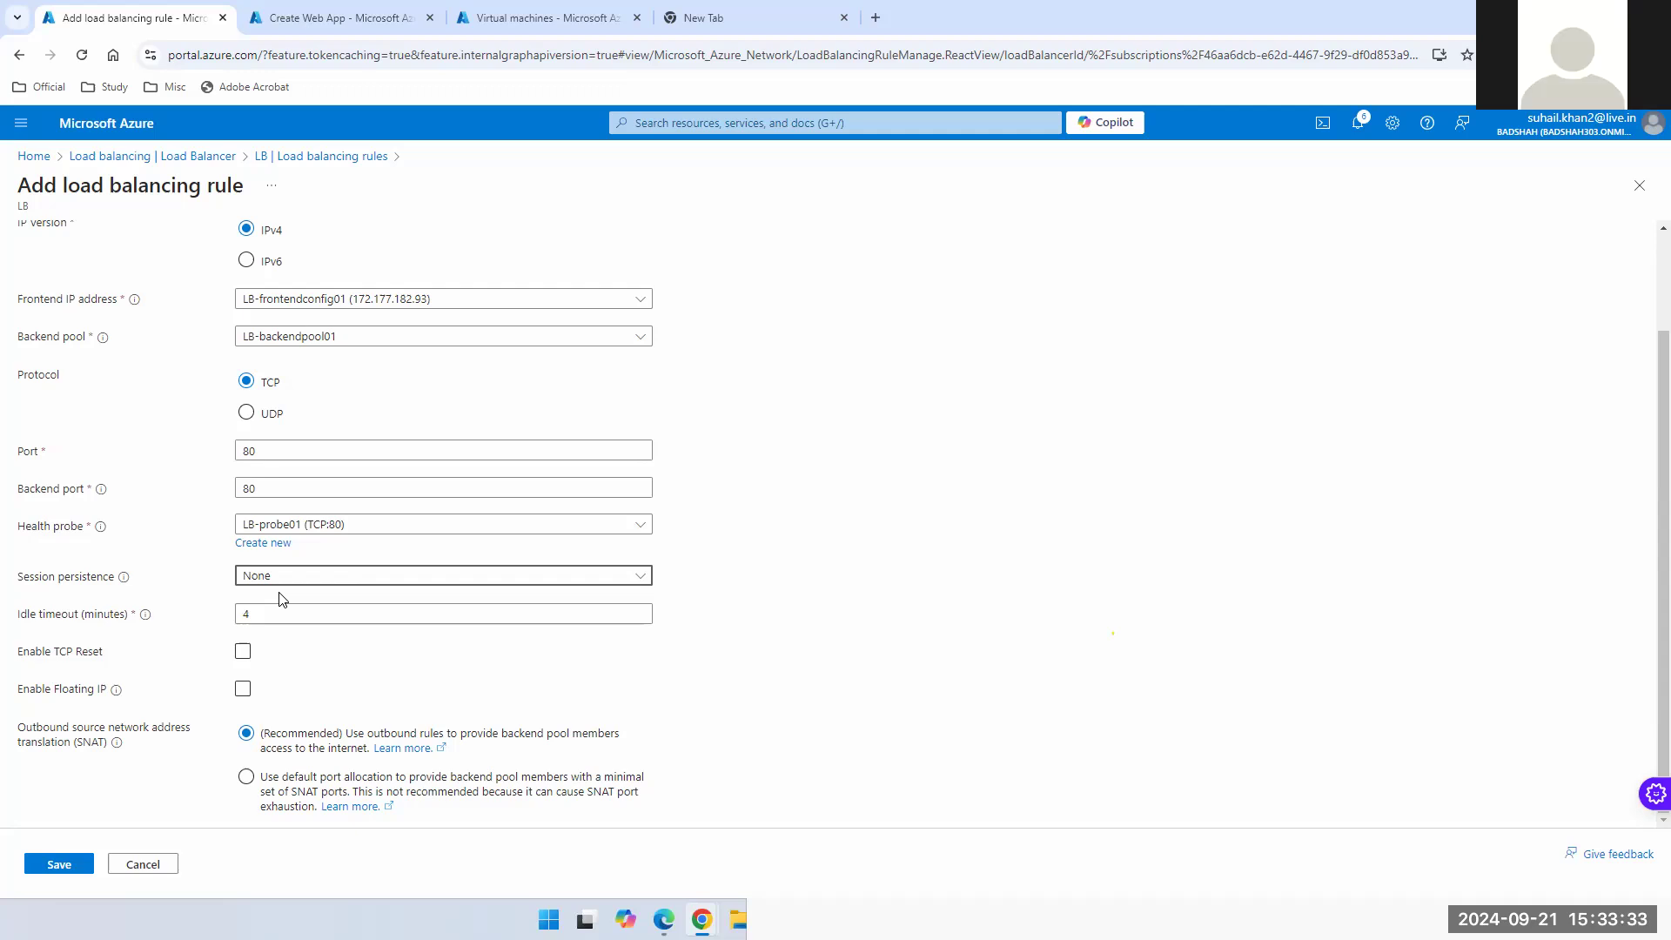
left_click(1639, 187)
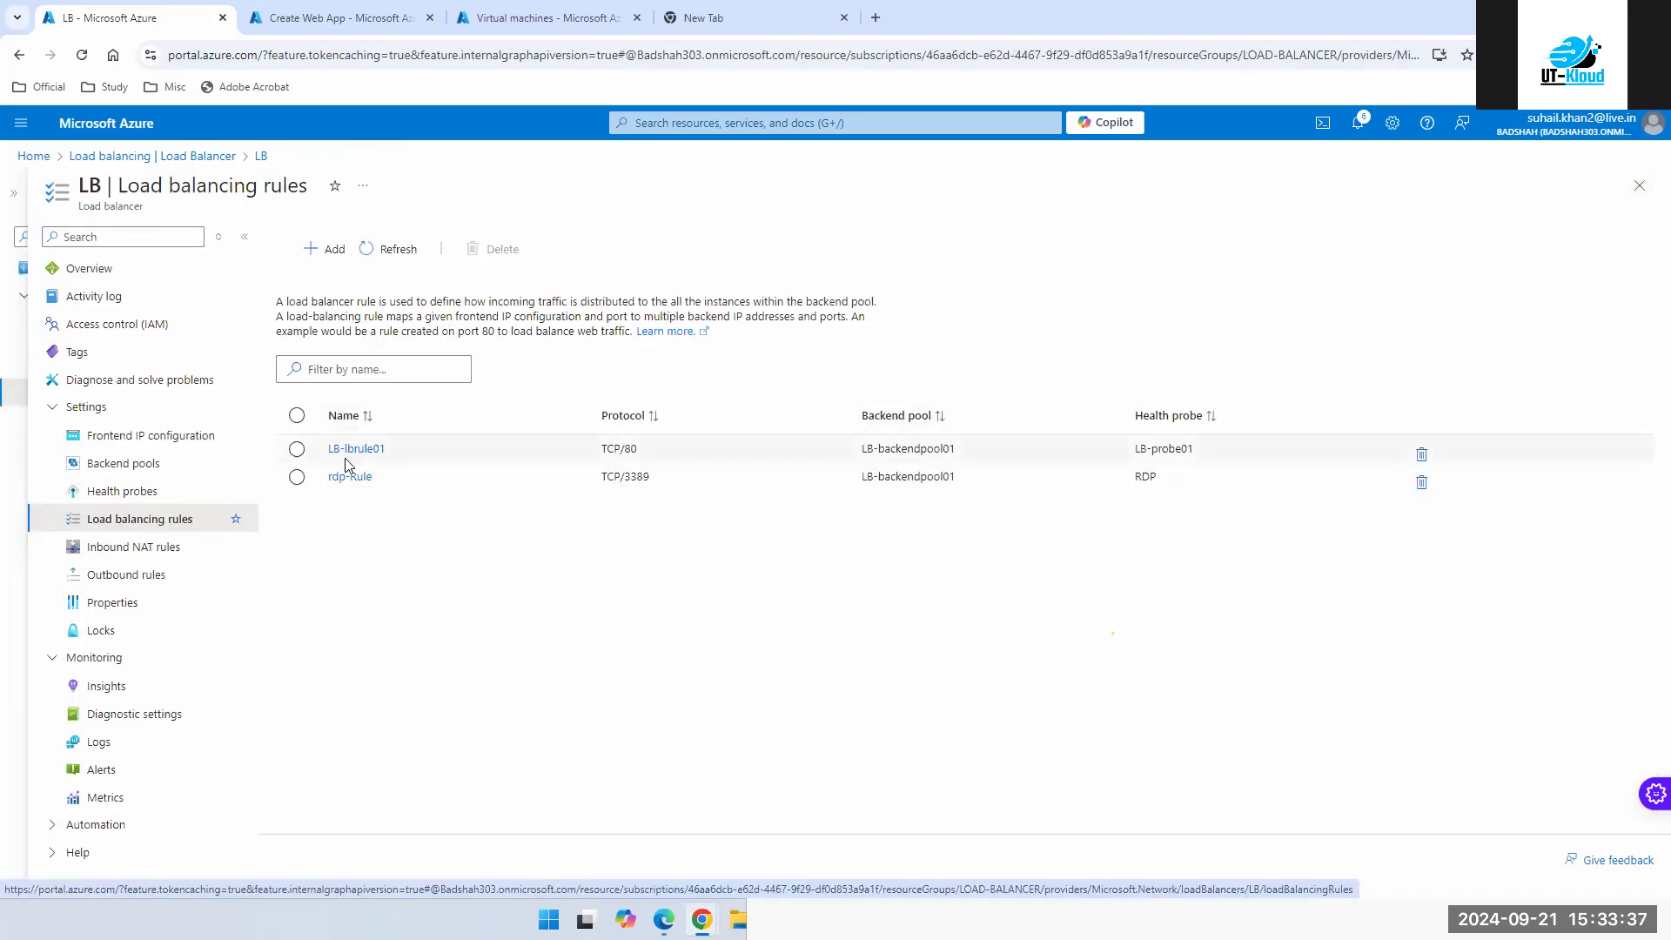
- Select rdp-Rule in the load balancing rules, and open the RDP health probe to view its settings
left_click(355, 484)
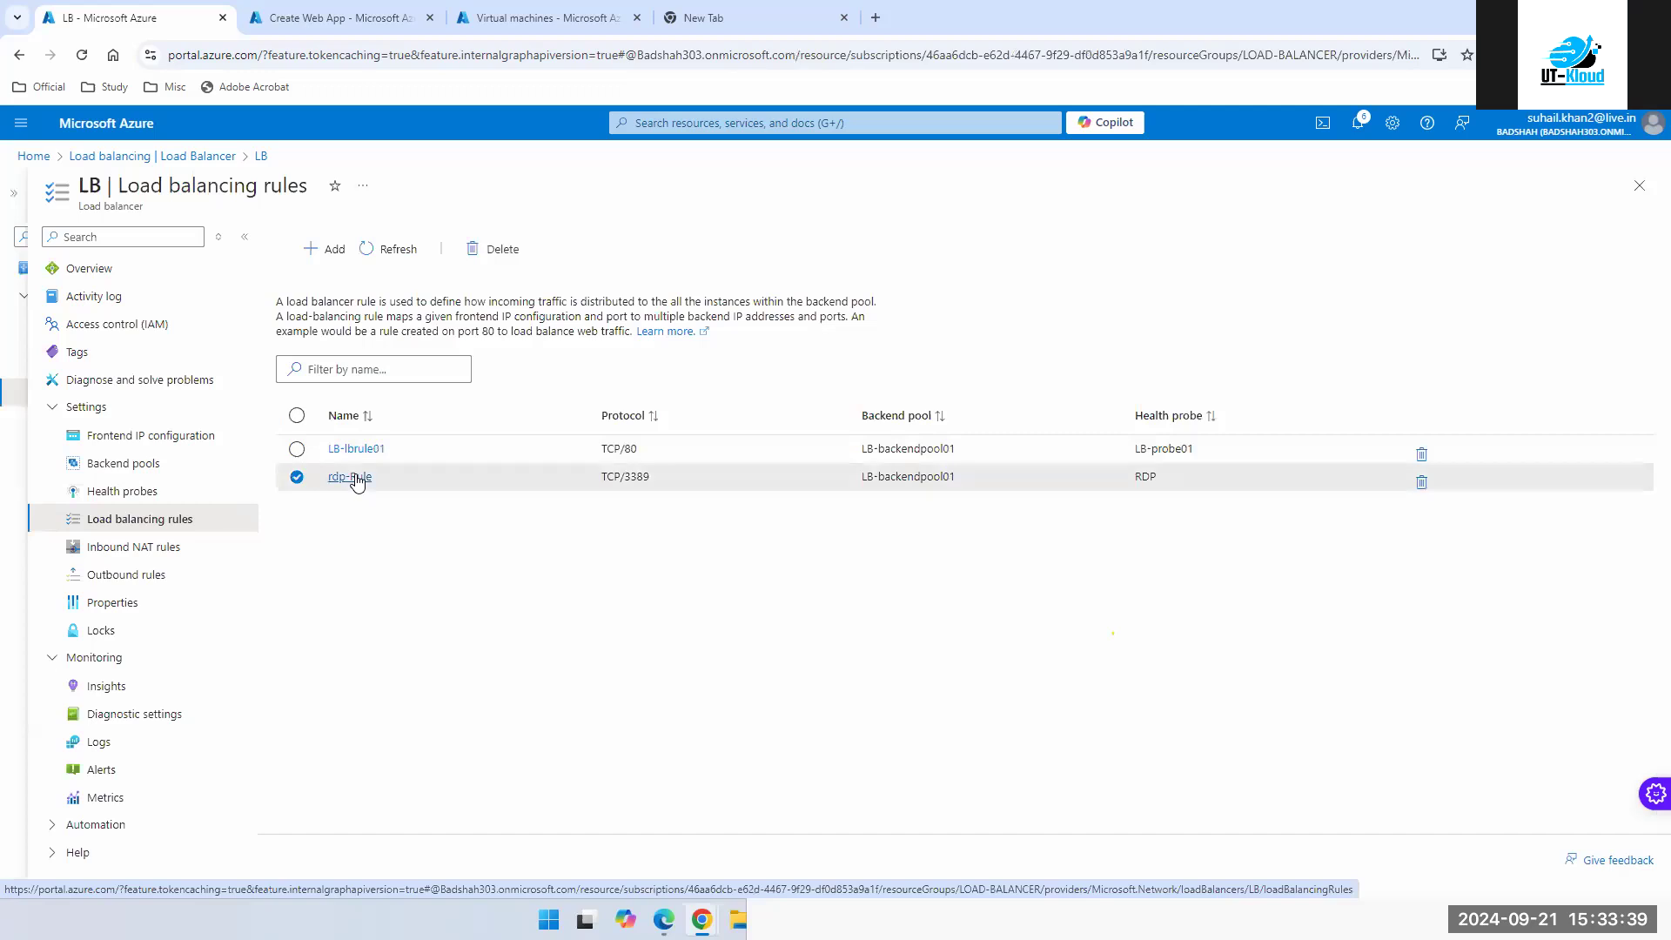
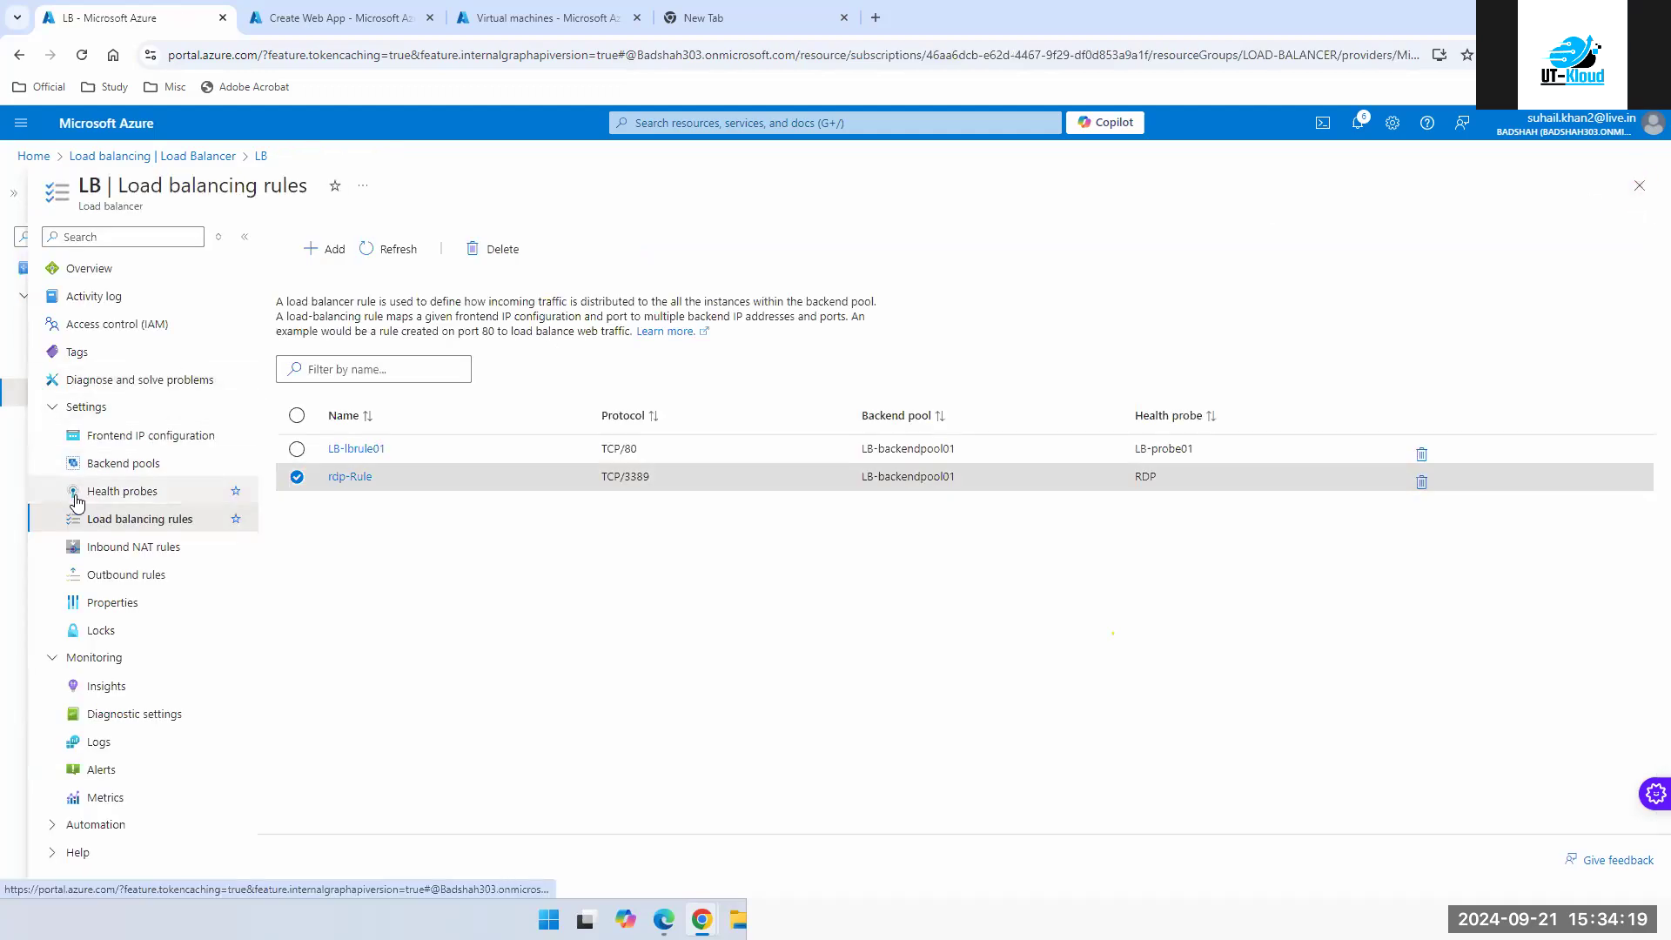
left_click(96, 492)
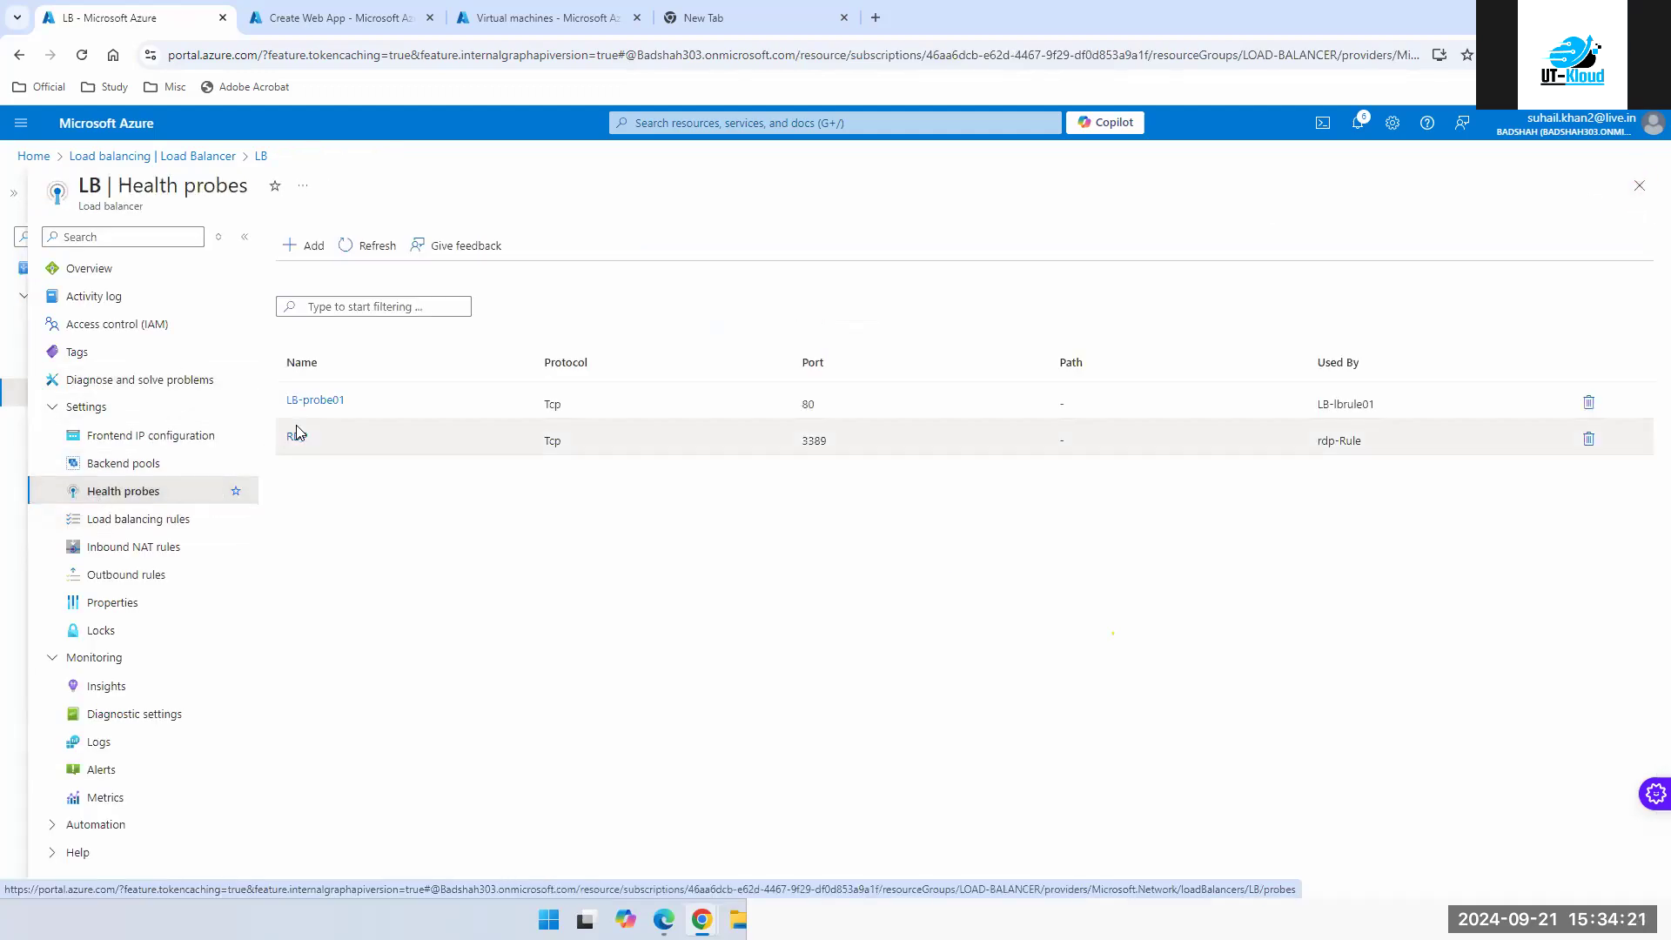
left_click(296, 437)
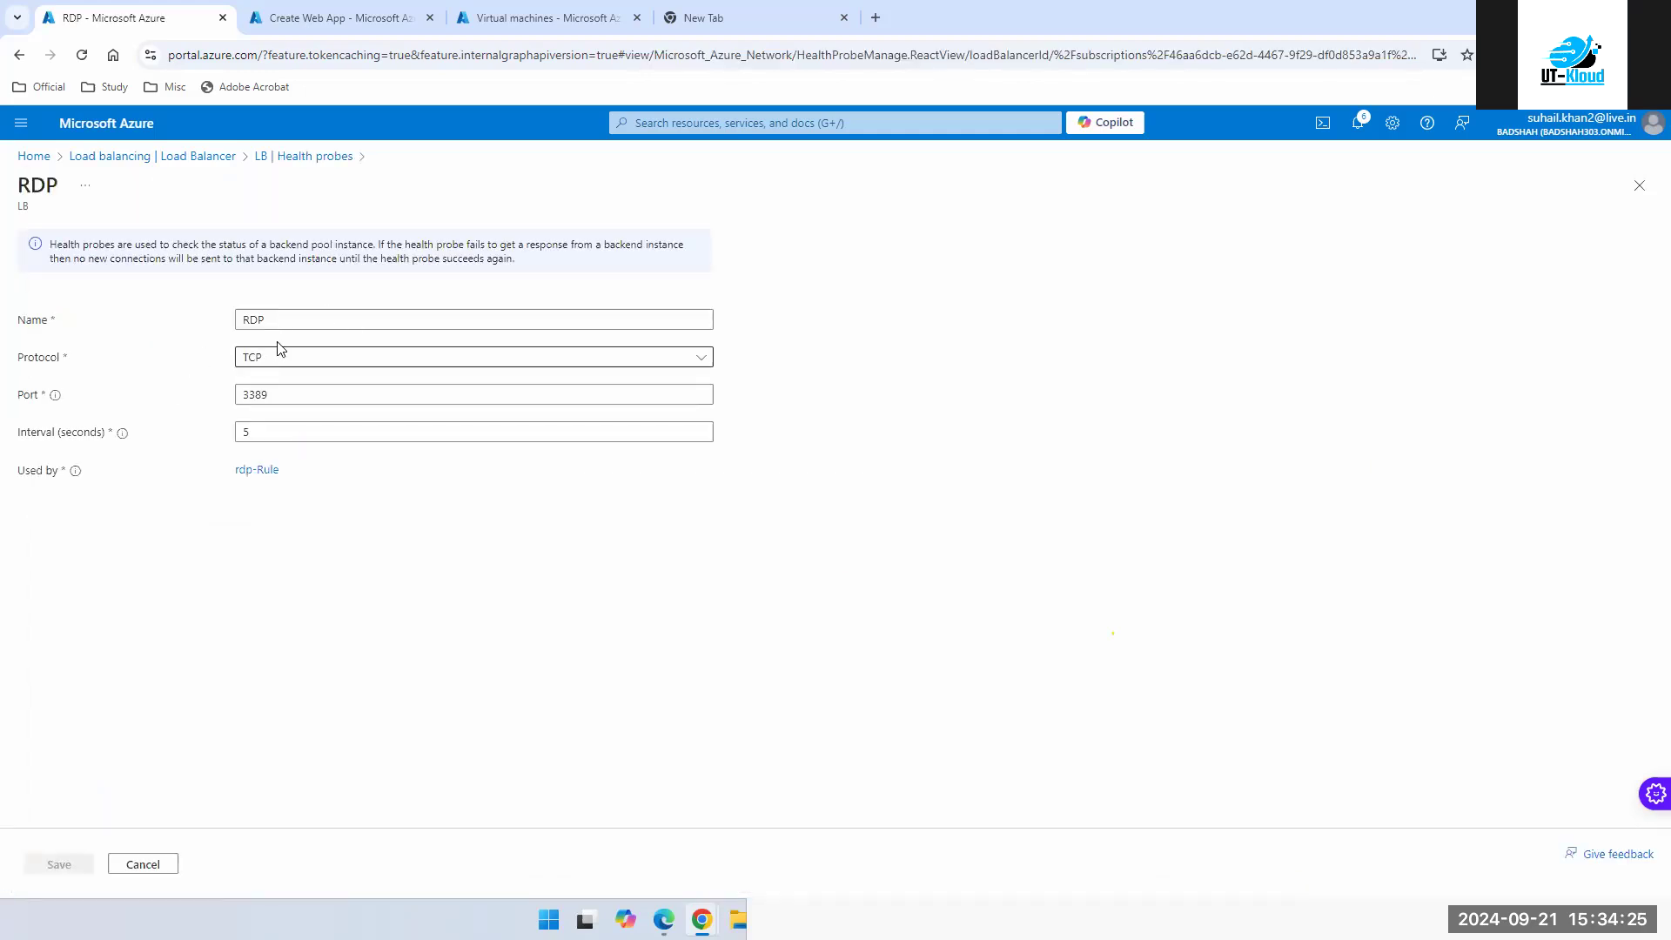
- Review the RDP health probe's name and port, and close the probe without saving
double_click(334, 323)
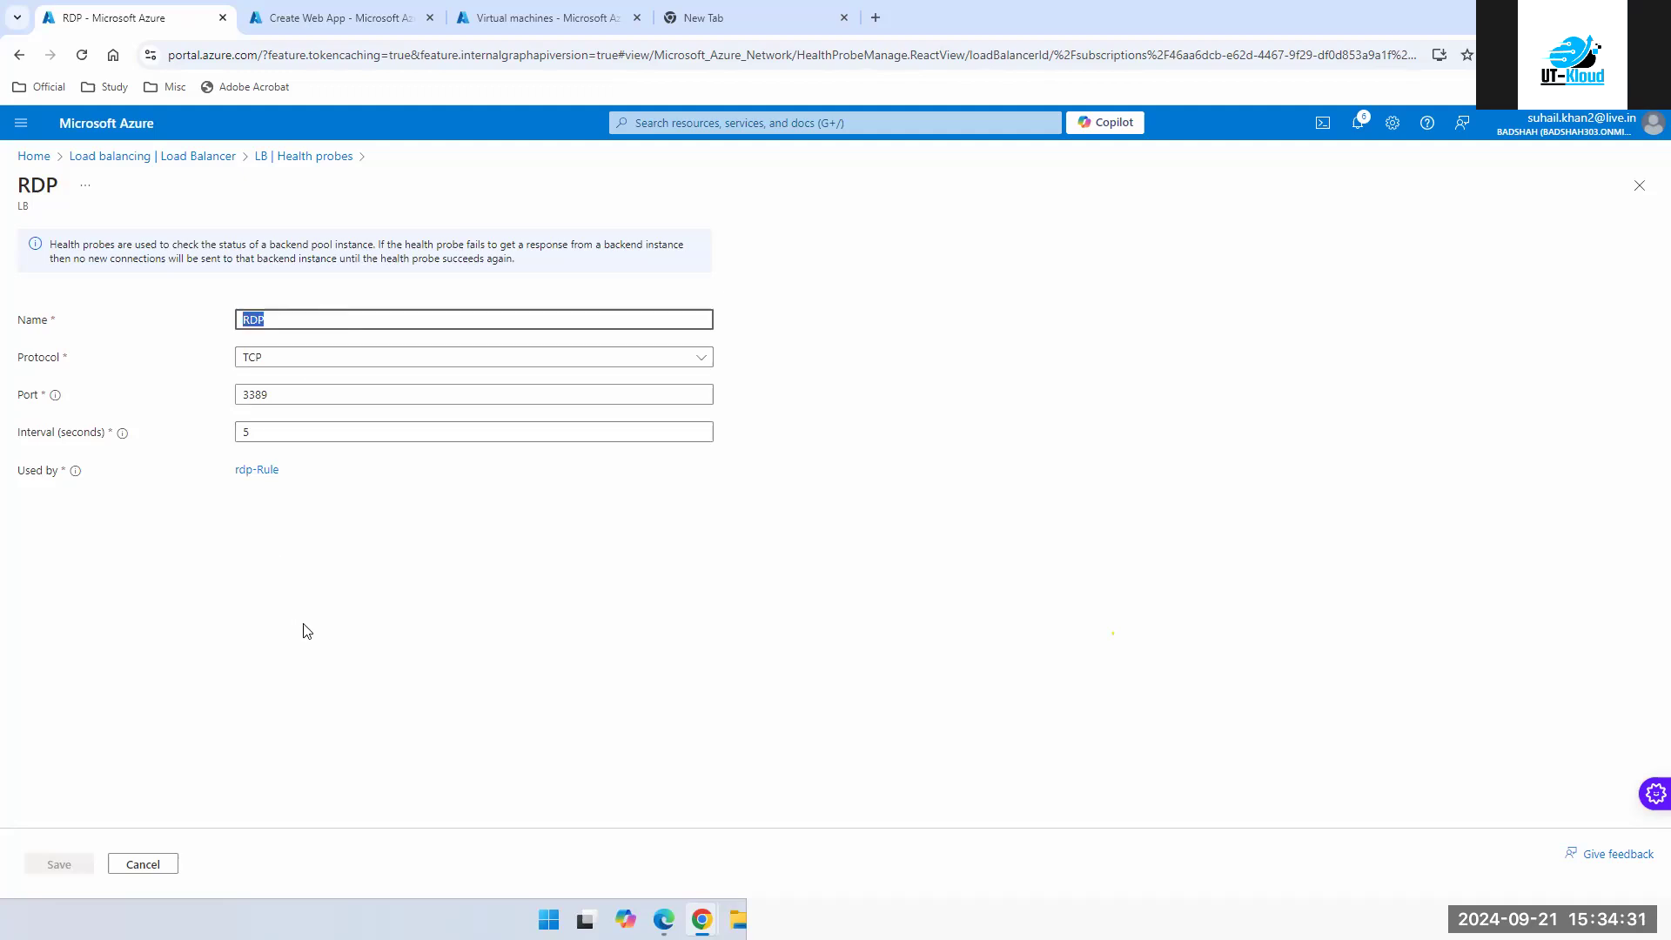
double_click(258, 398)
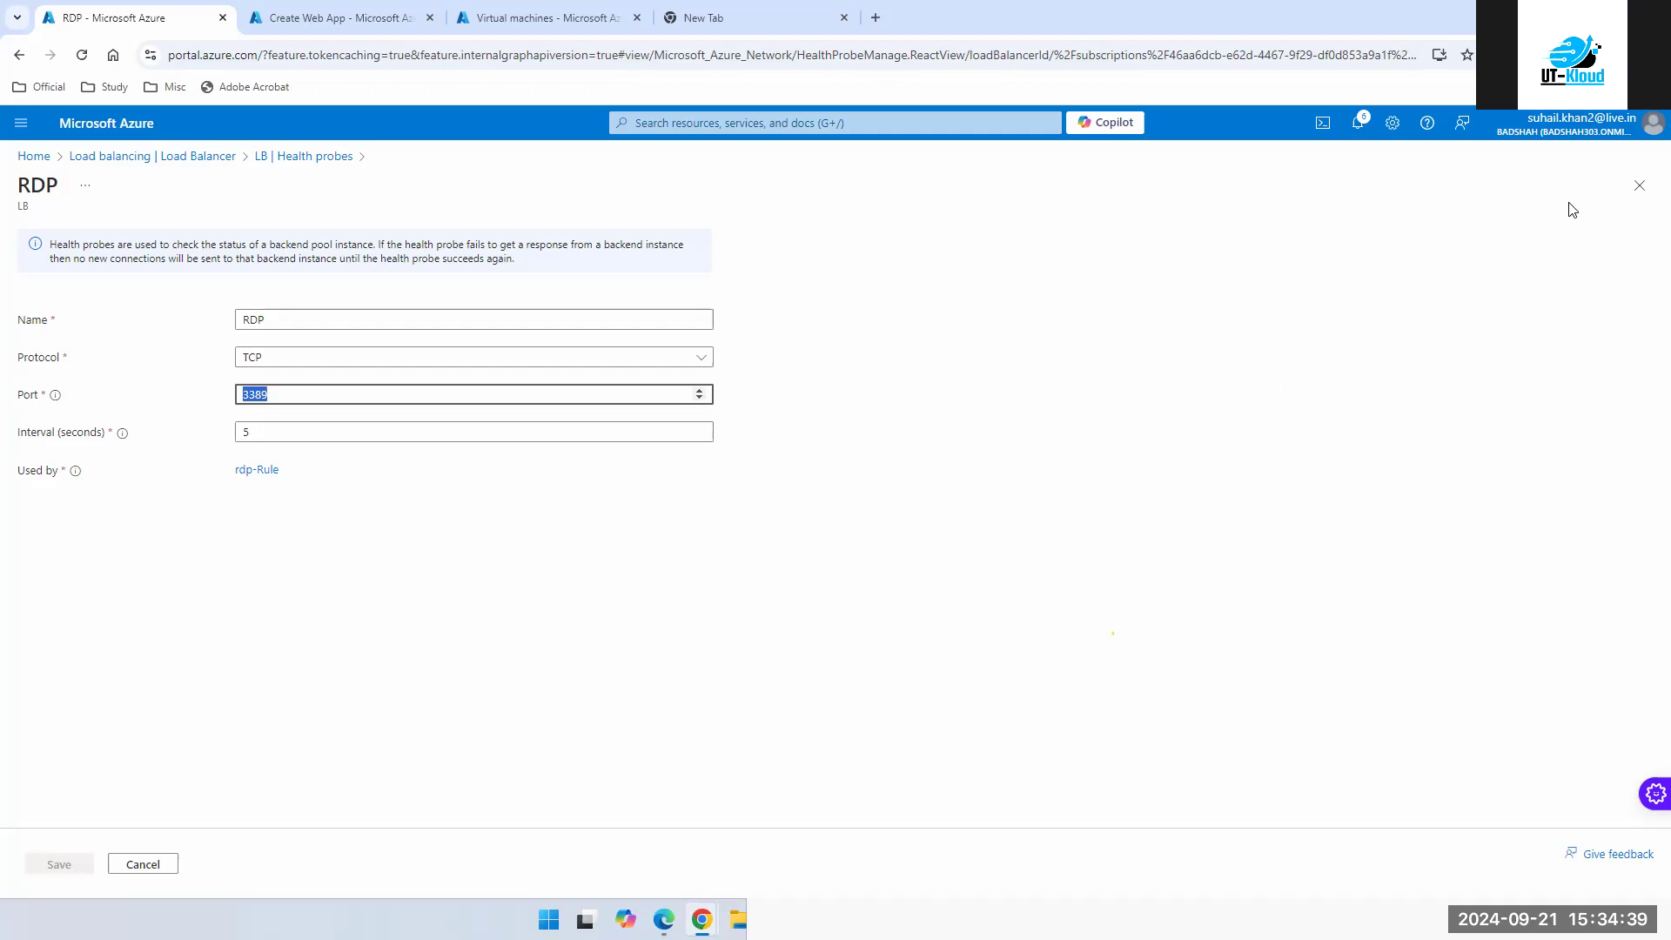
left_click(1635, 195)
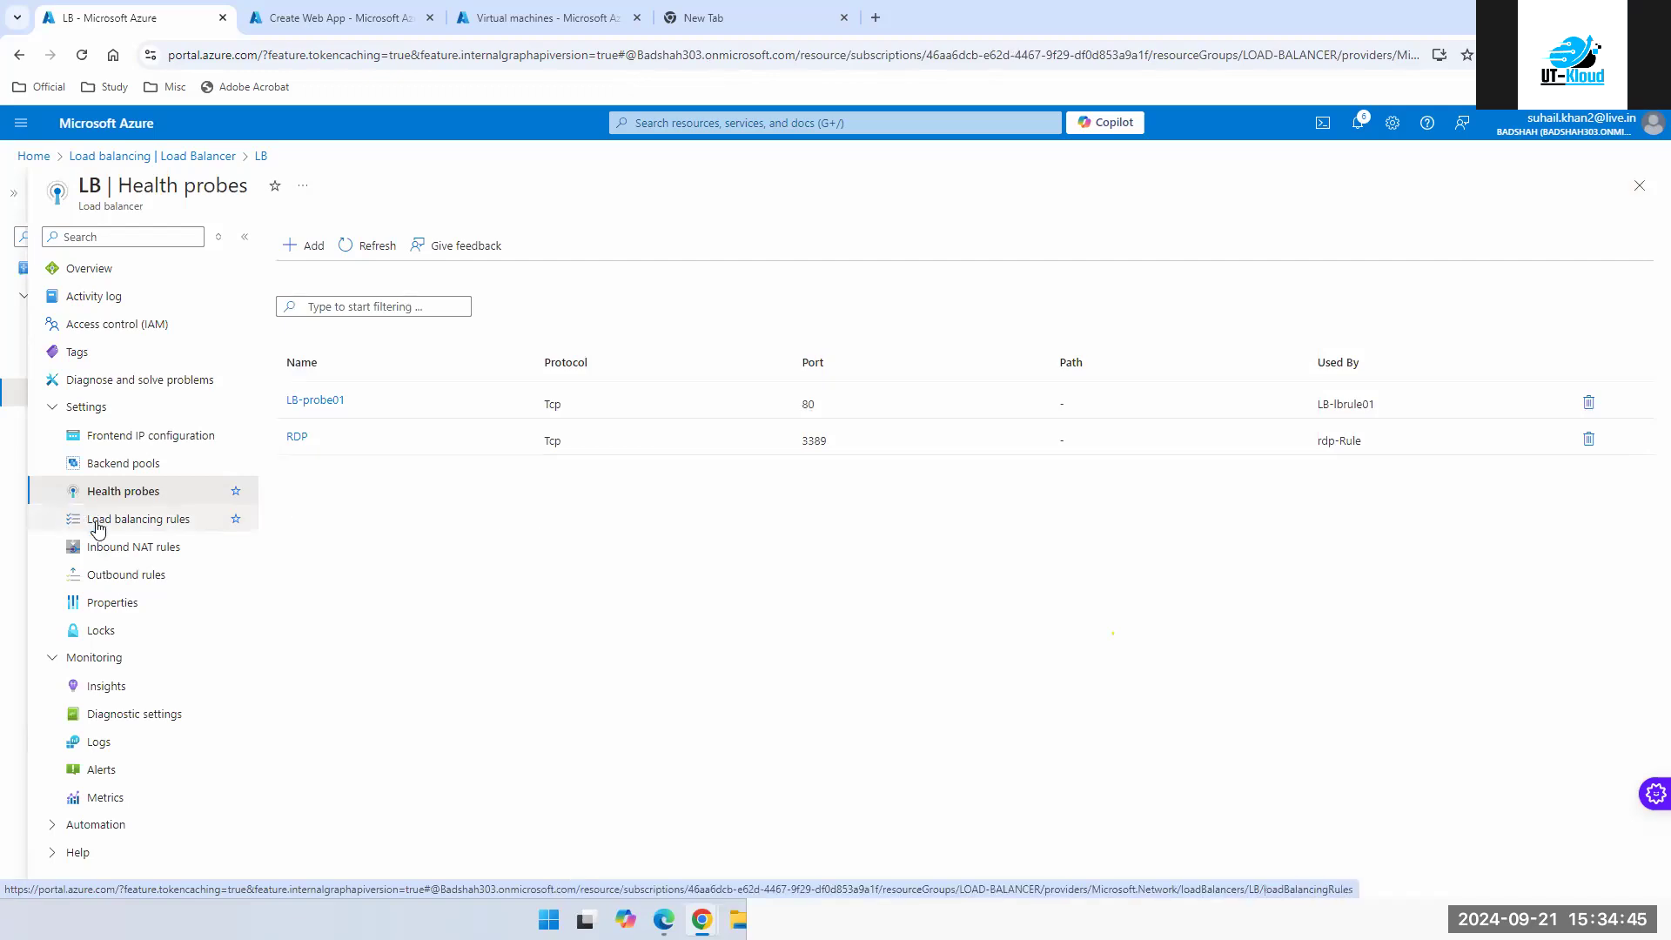
- Open rdp-Rule in the load balancing rules, review its ports, health probe and remaining settings, and close it
left_click(98, 522)
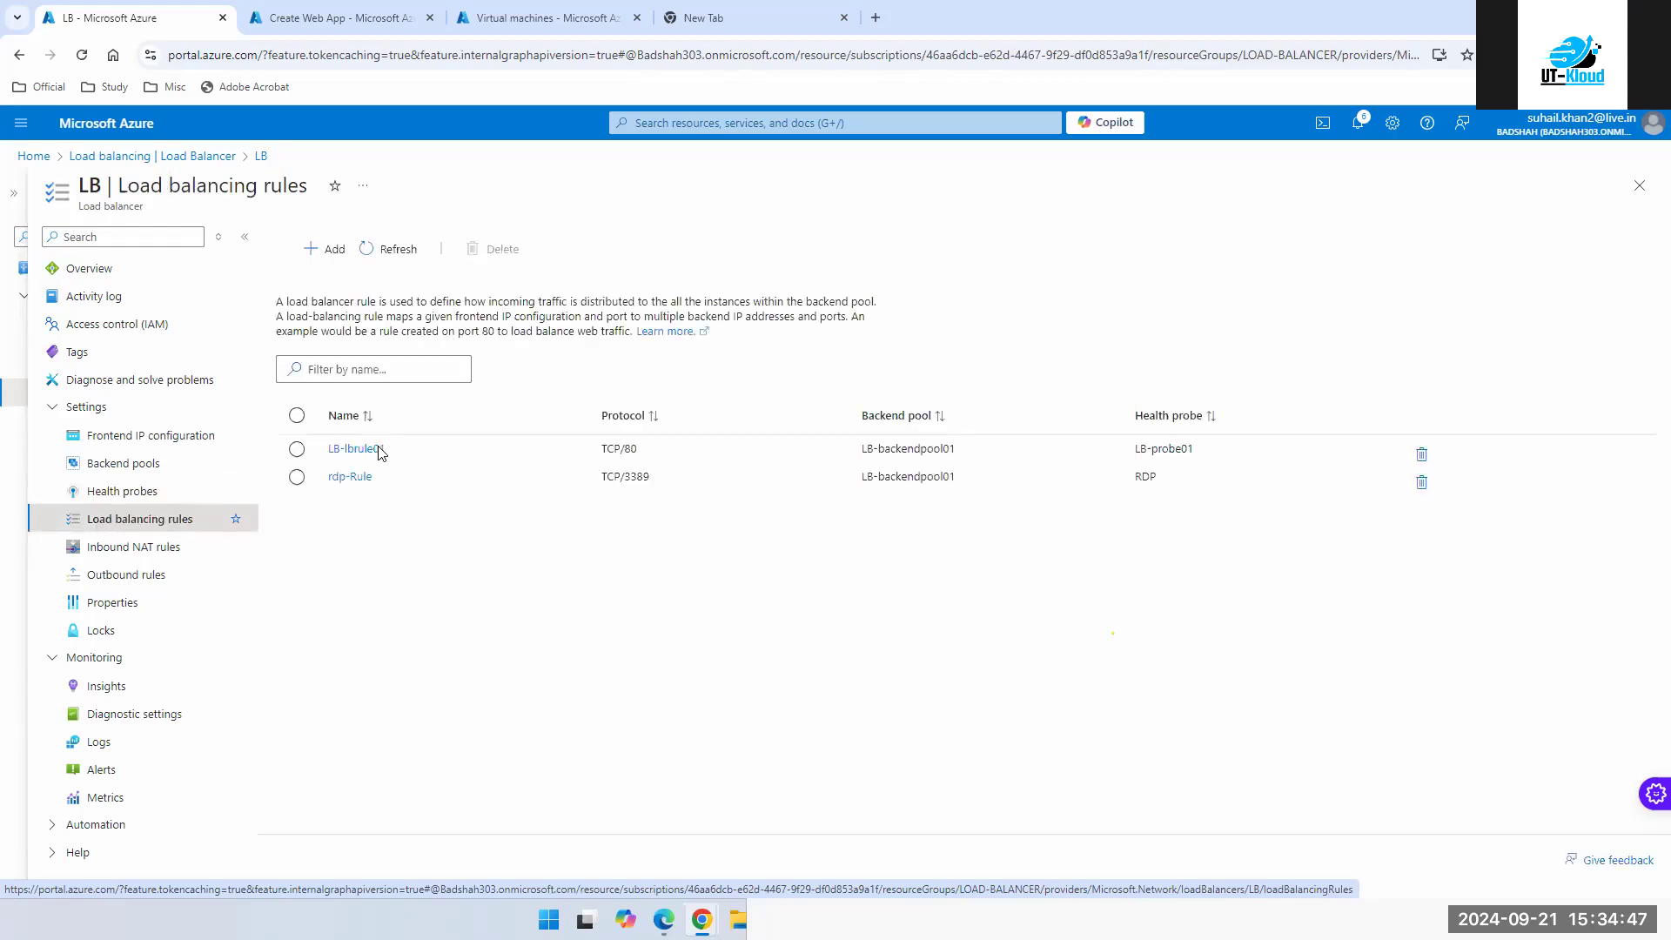
left_click(348, 480)
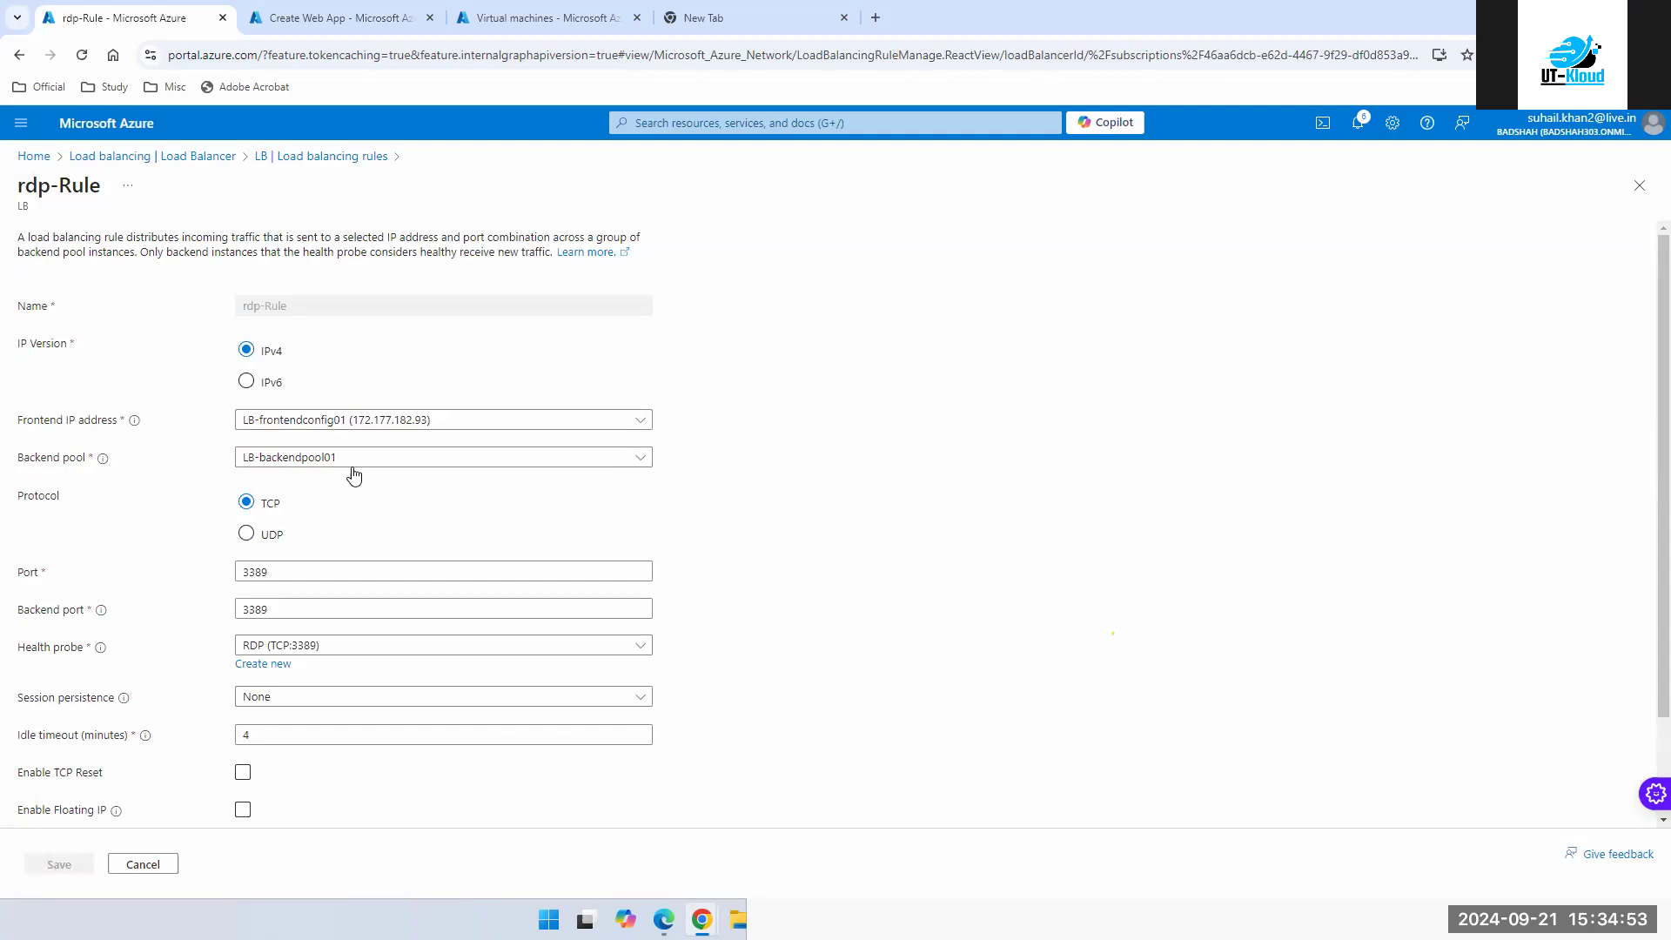
scroll(639, 570, "down", 2)
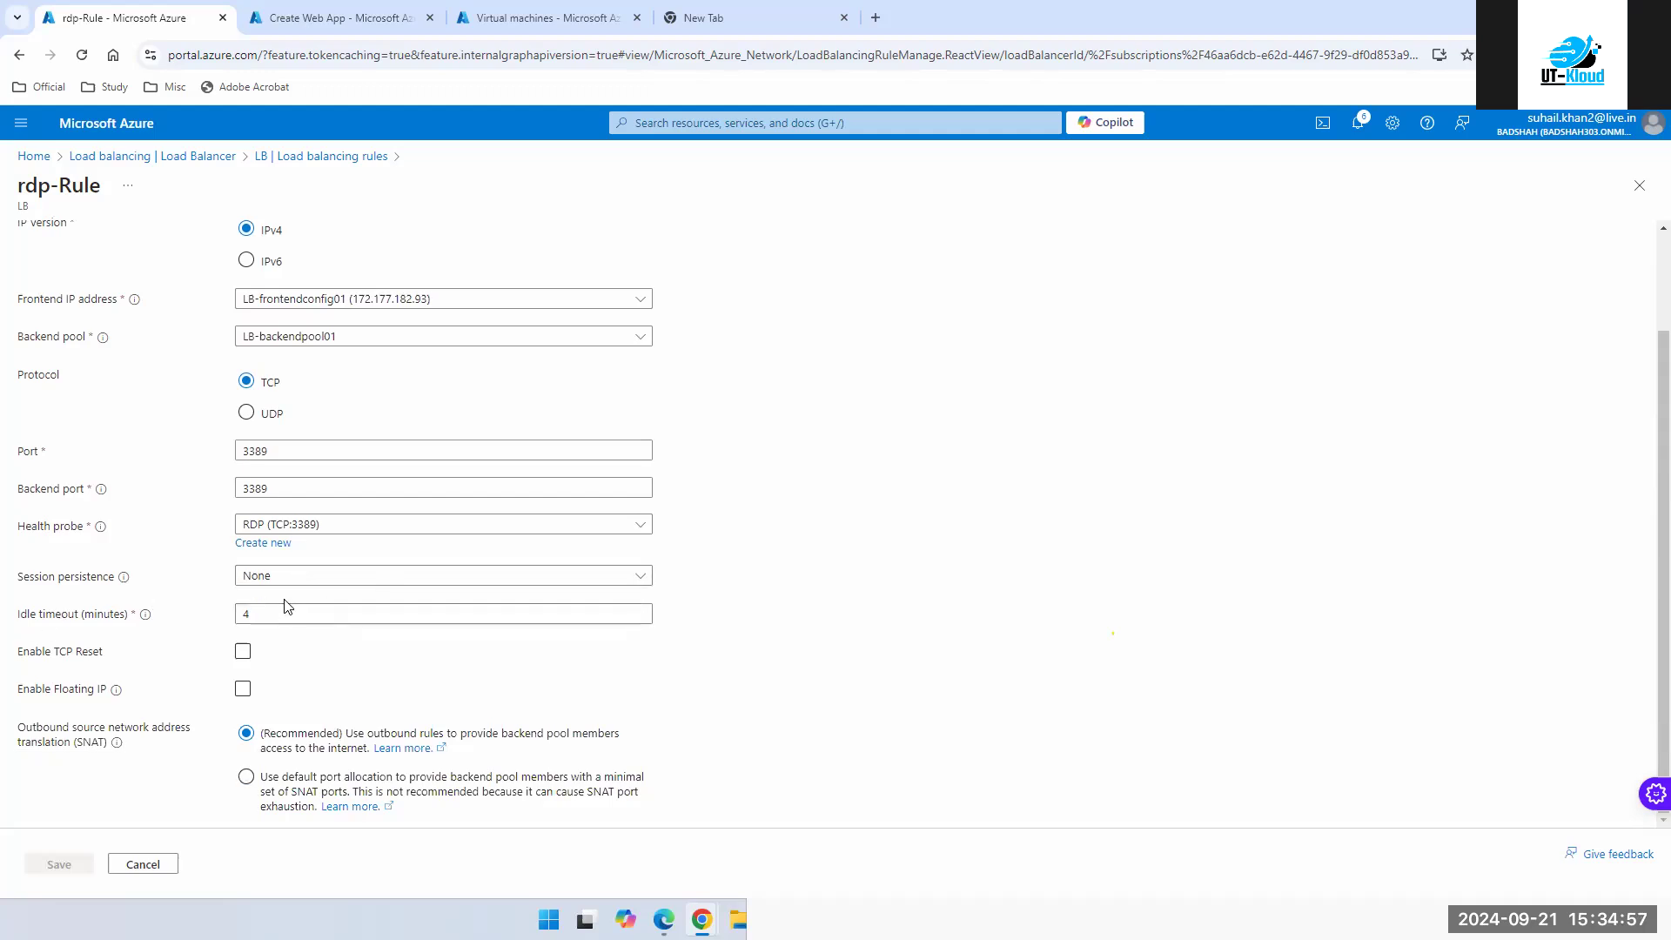
scroll(917, 493, "up", 2)
left_click(1638, 186)
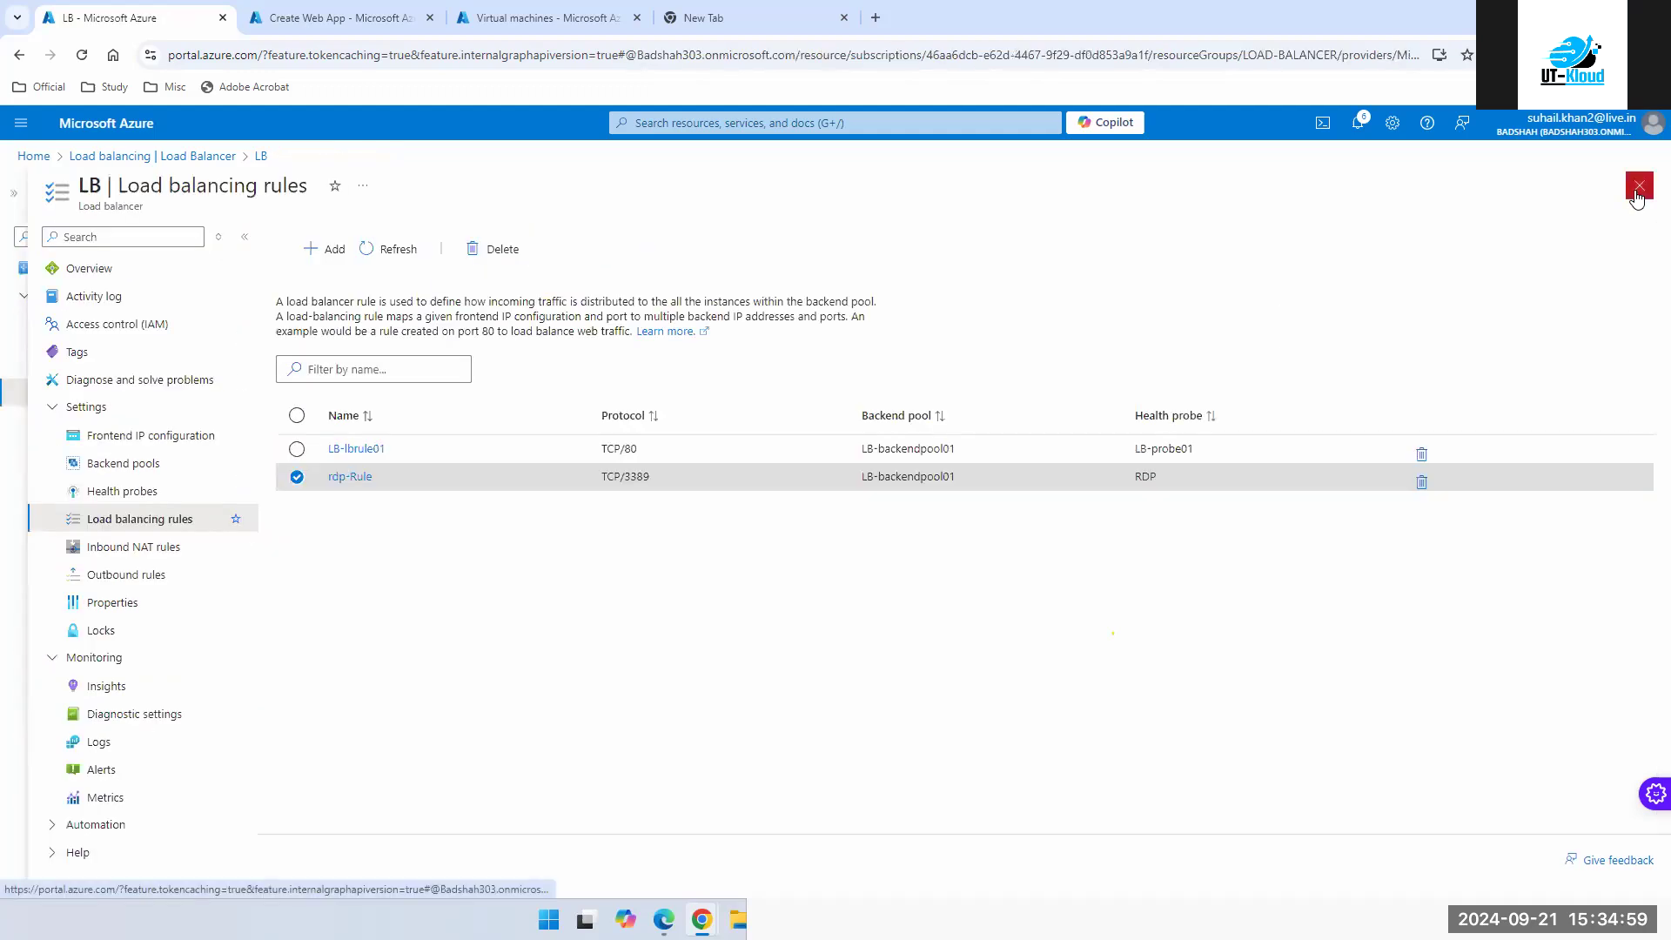
- Take the public IP from the load balancer's frontend IP configuration and start a Remote Desktop connection to 172.177.182.93
left_click(130, 440)
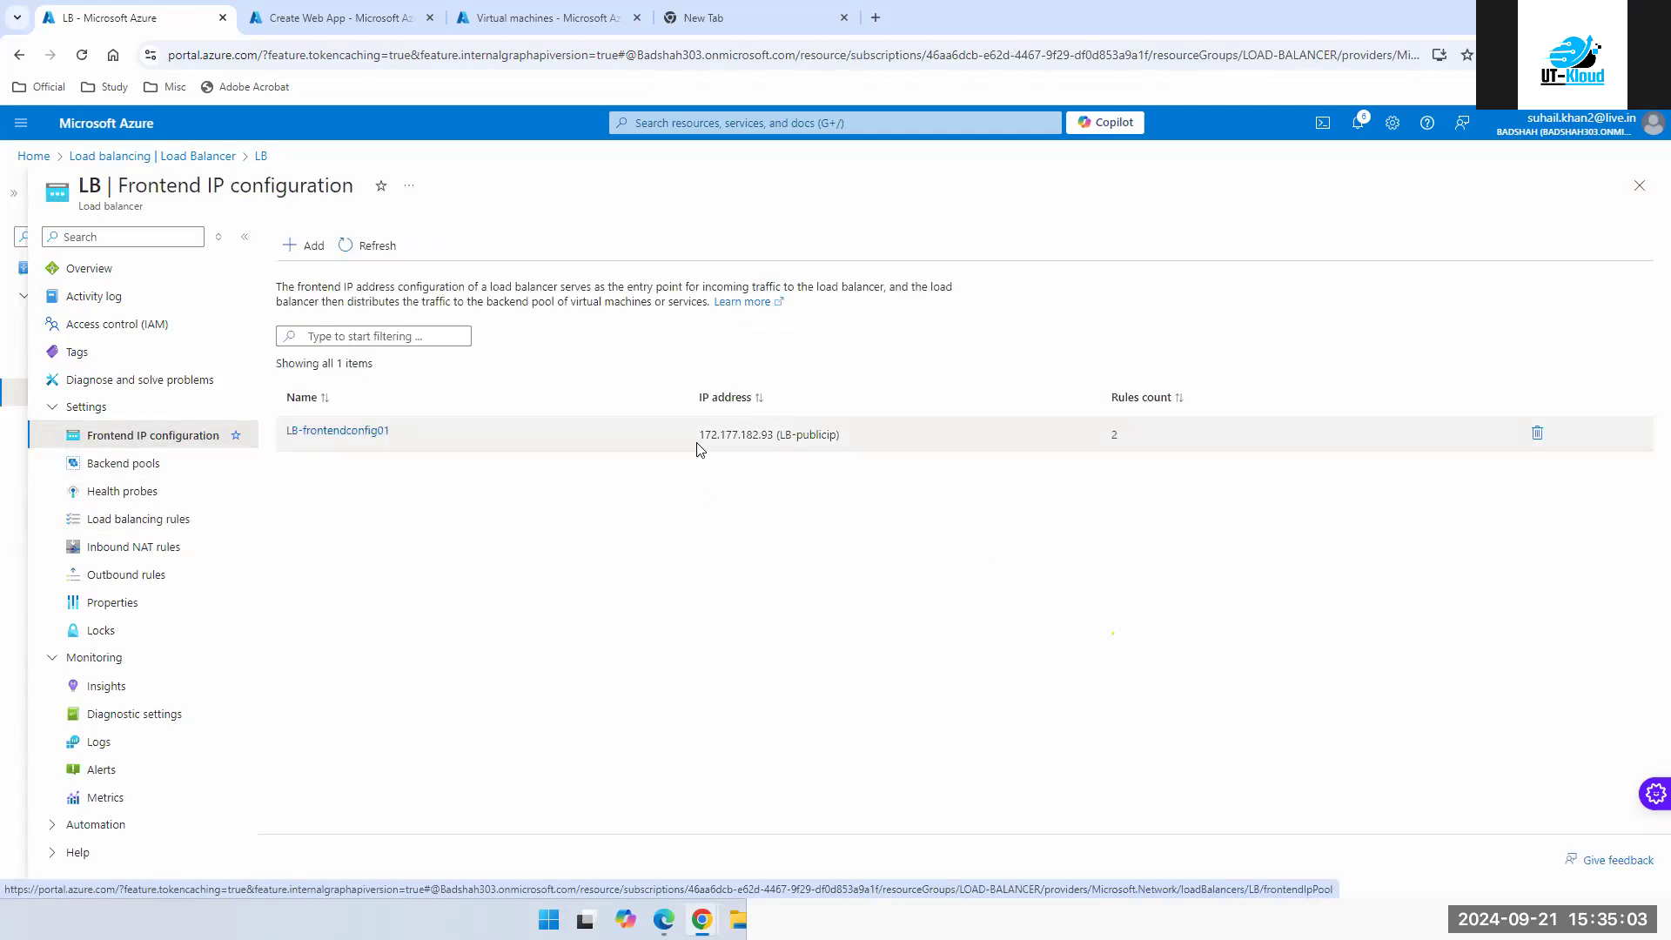
left_click_drag(697, 442, 770, 445)
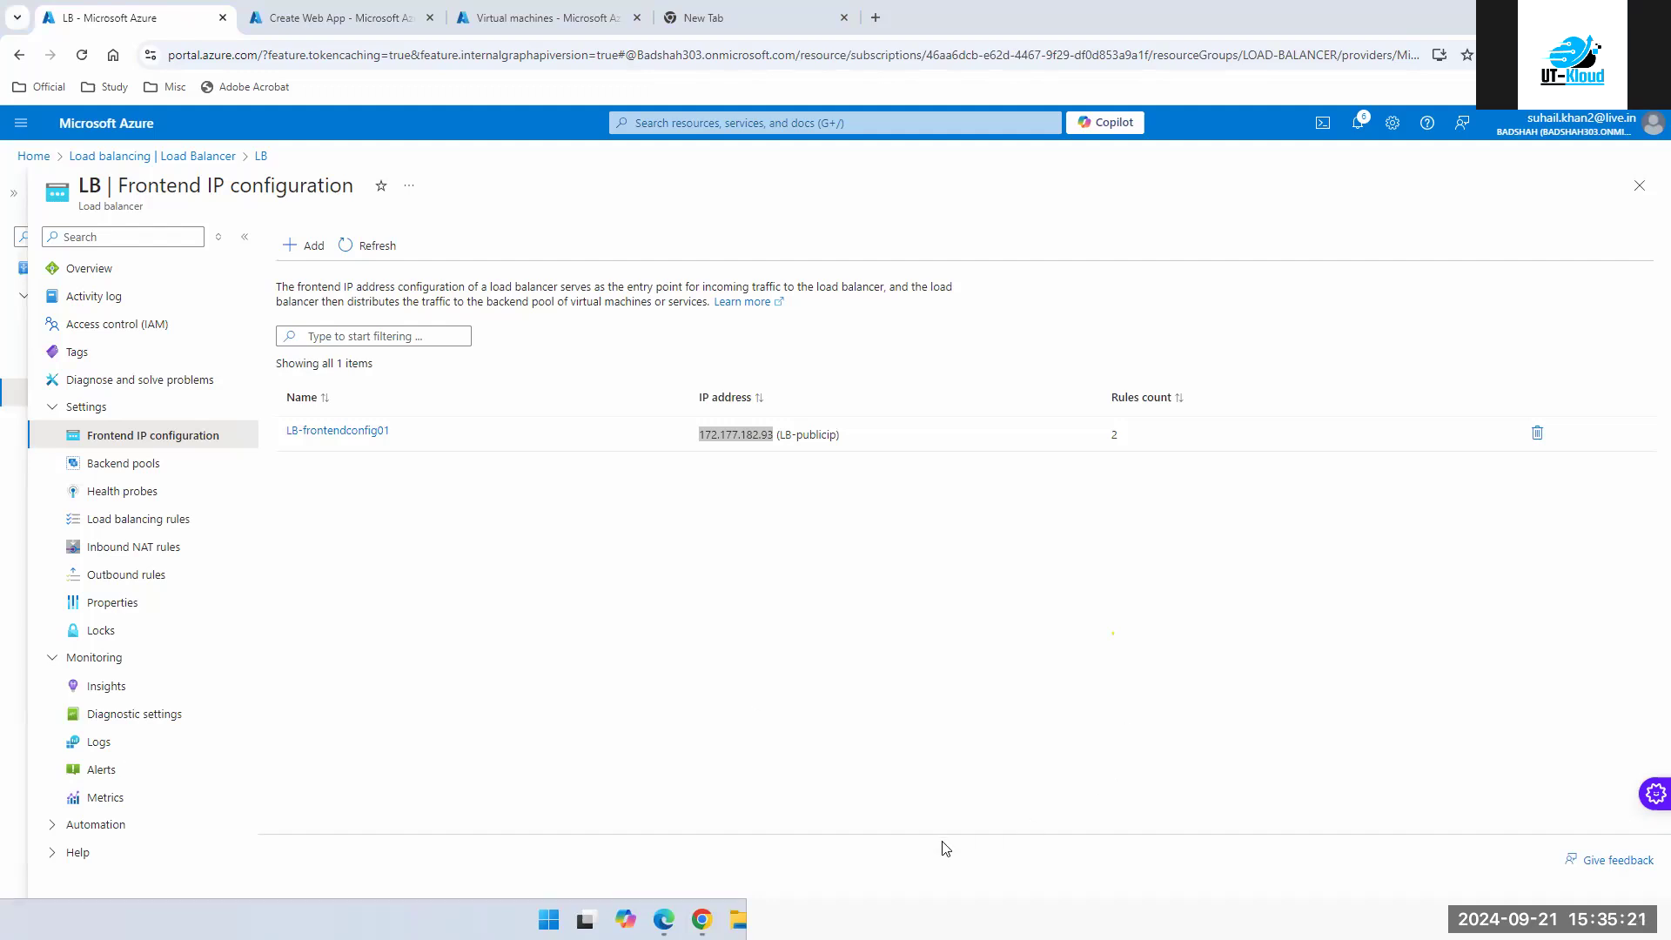
left_click(548, 919)
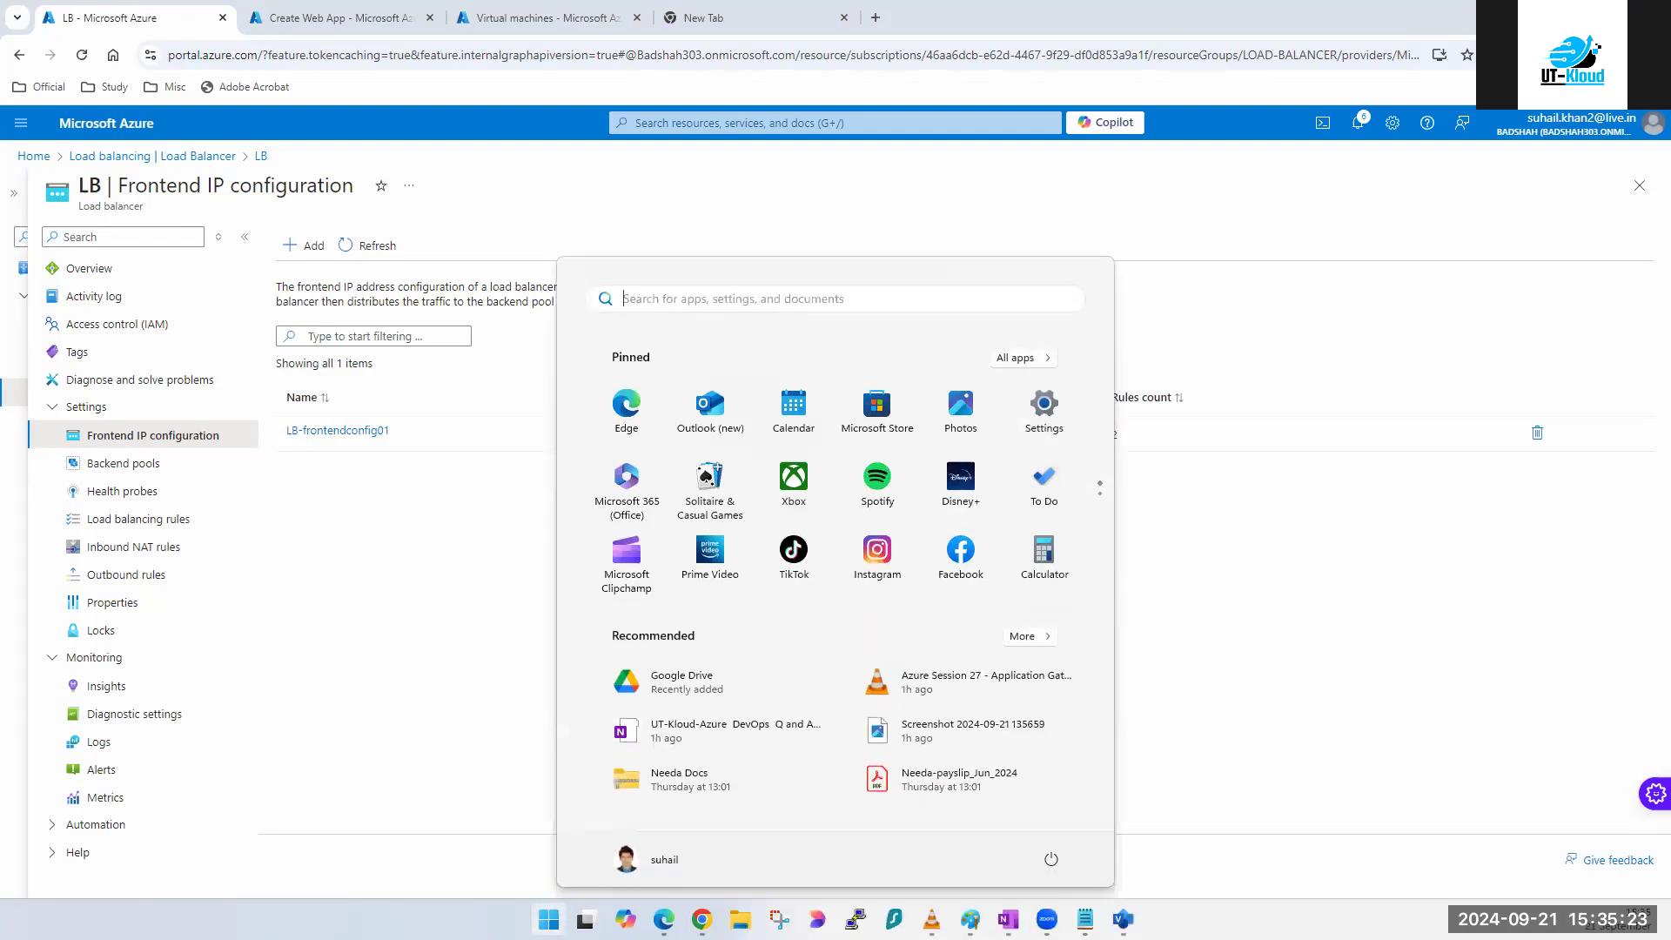
type("mstsc")
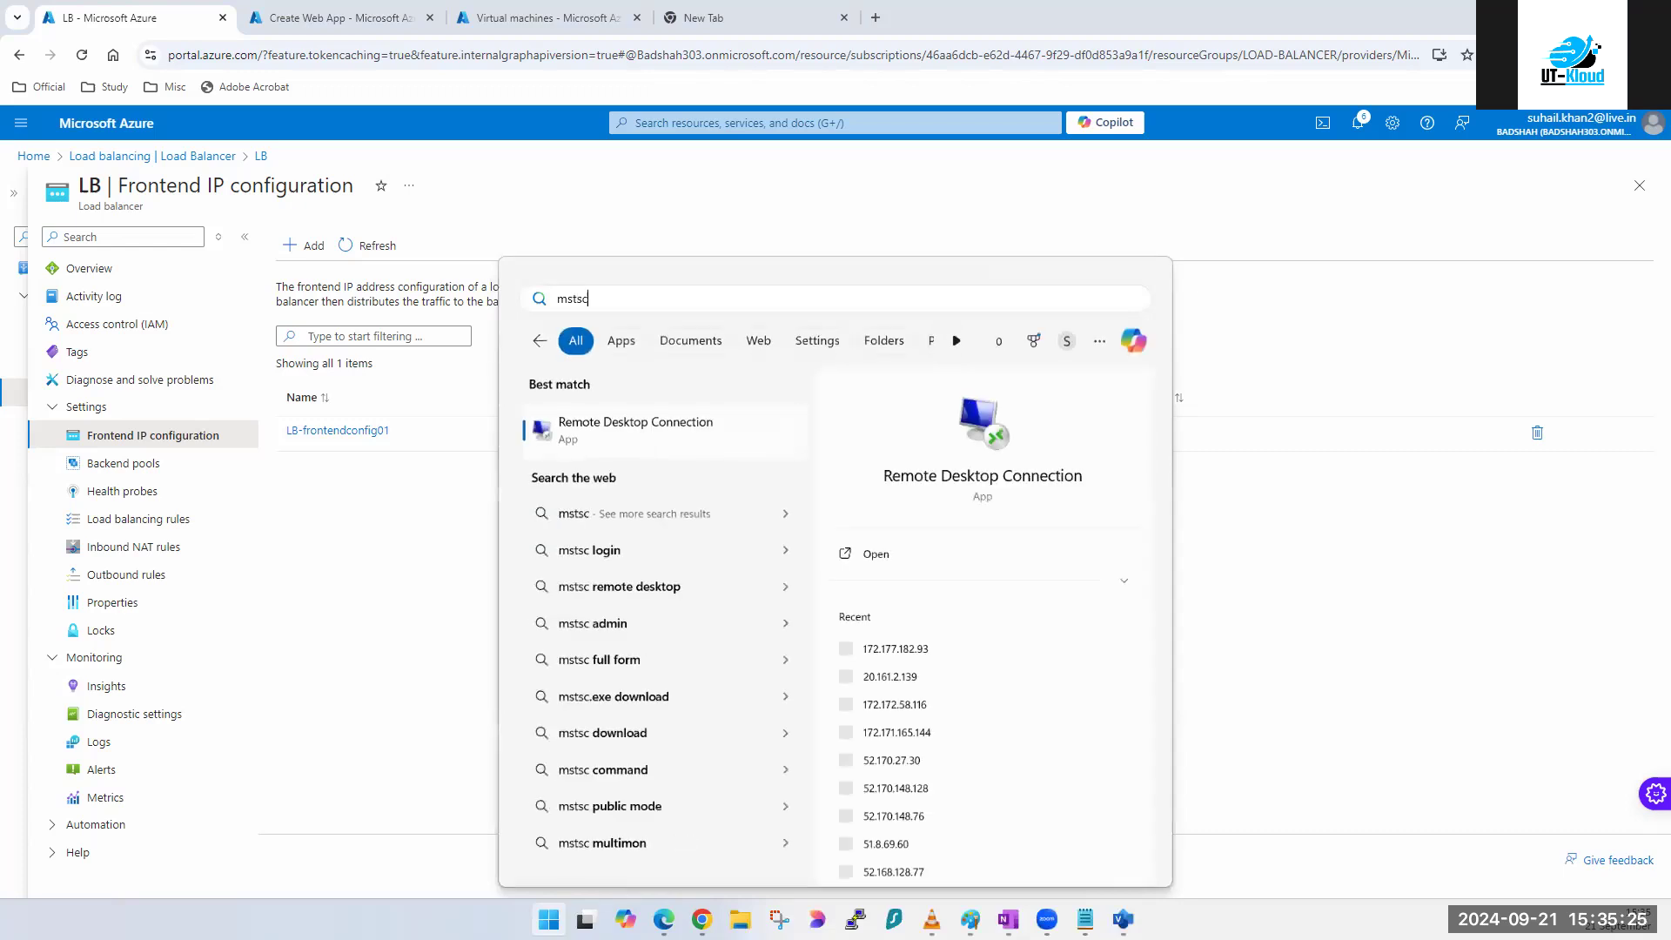
key("Return")
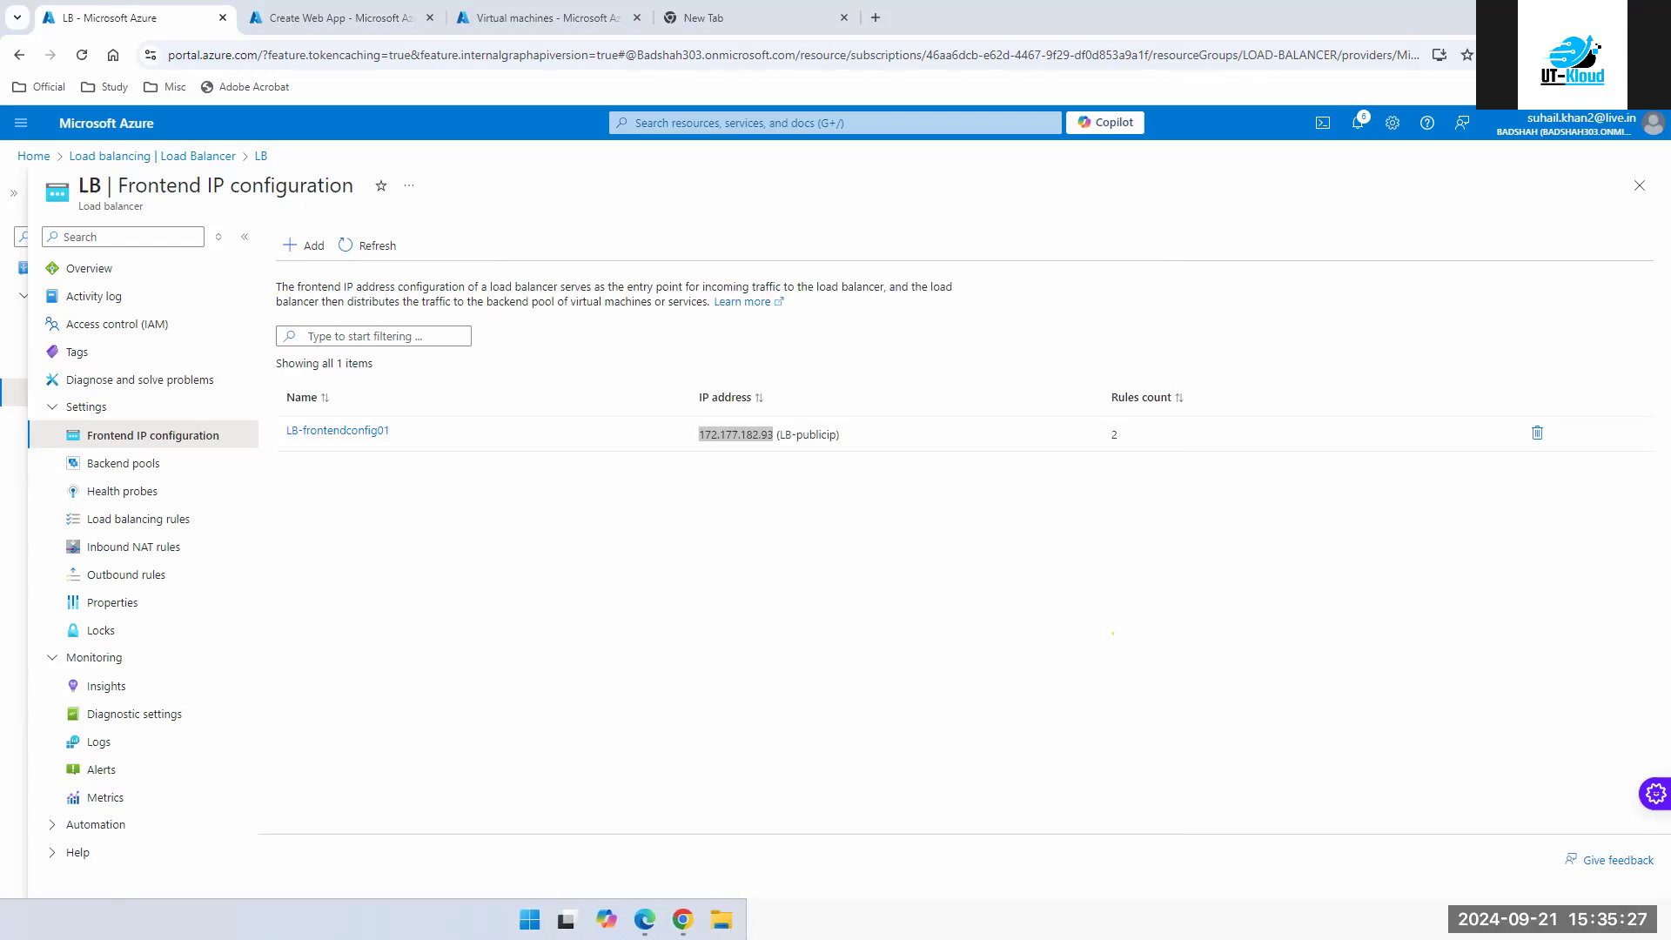
type("172.177.182.93")
left_click(1085, 441)
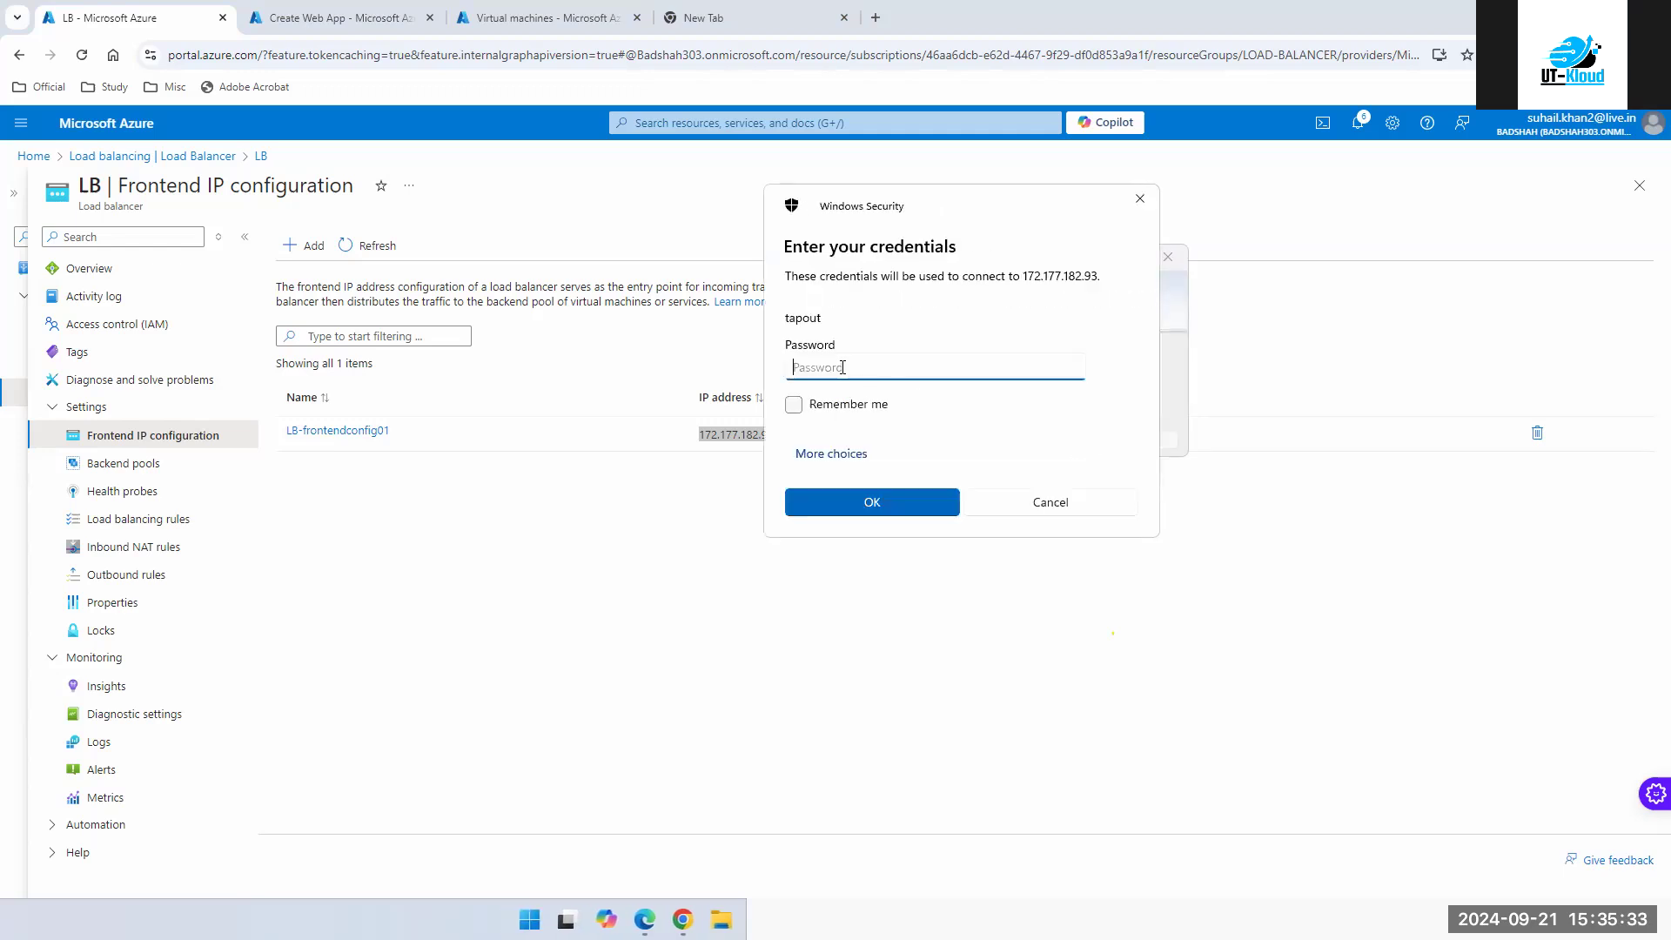
- Enter the account password for the remote session and accept the untrusted certificate to connect
type("••••••")
key("Return")
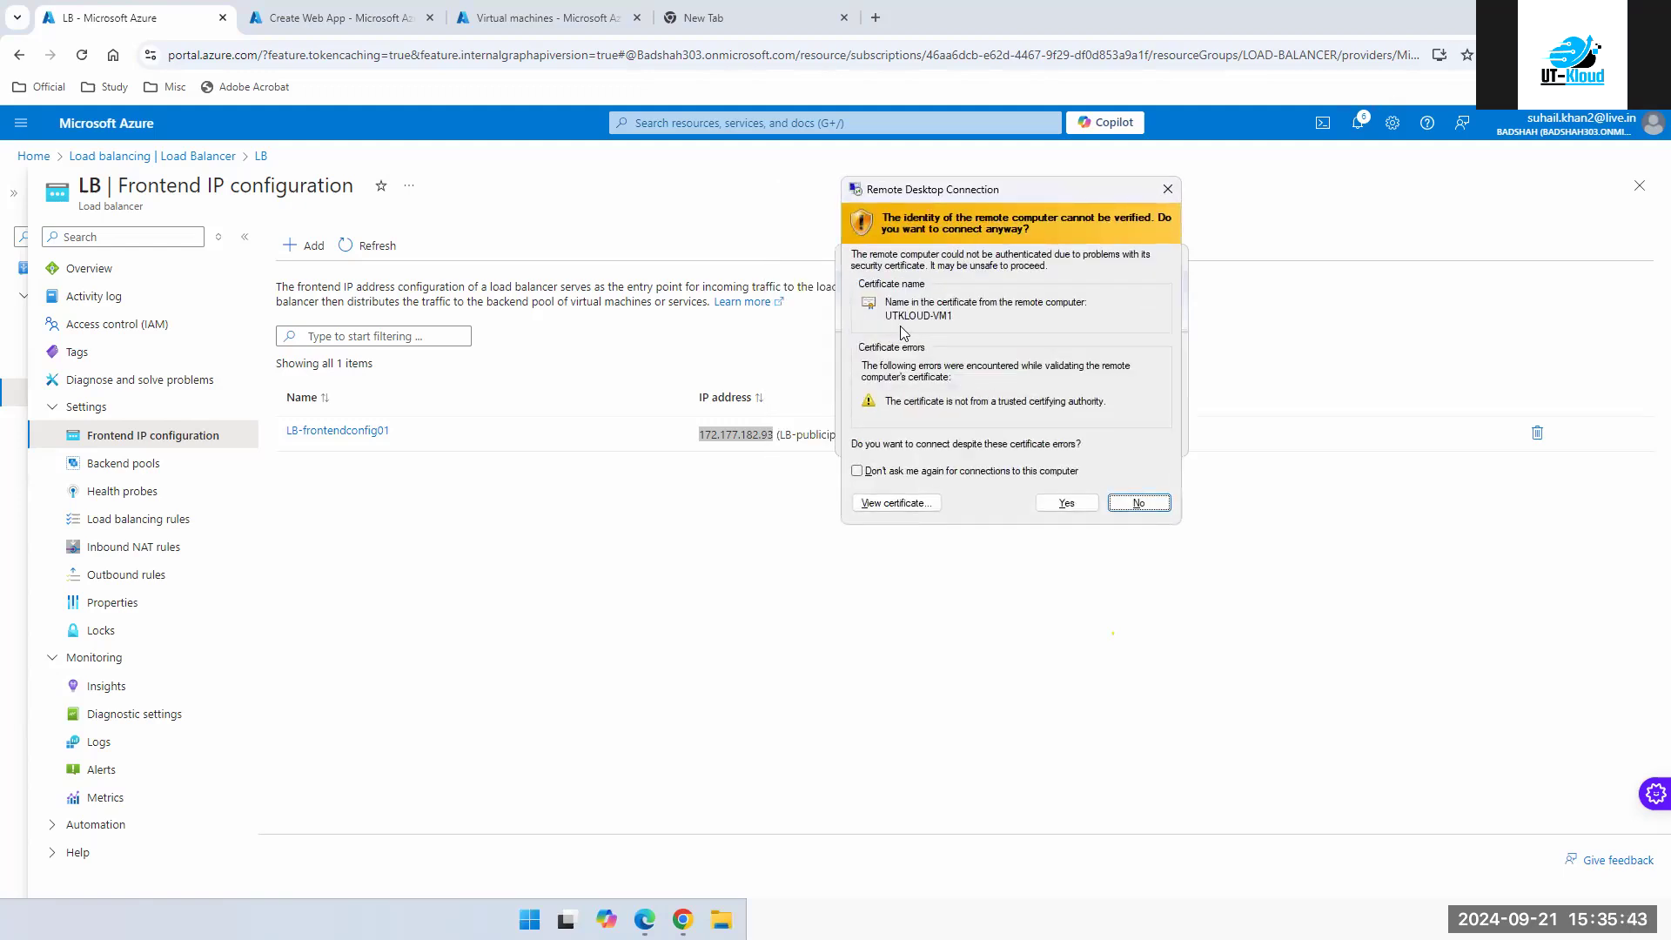
left_click(1076, 507)
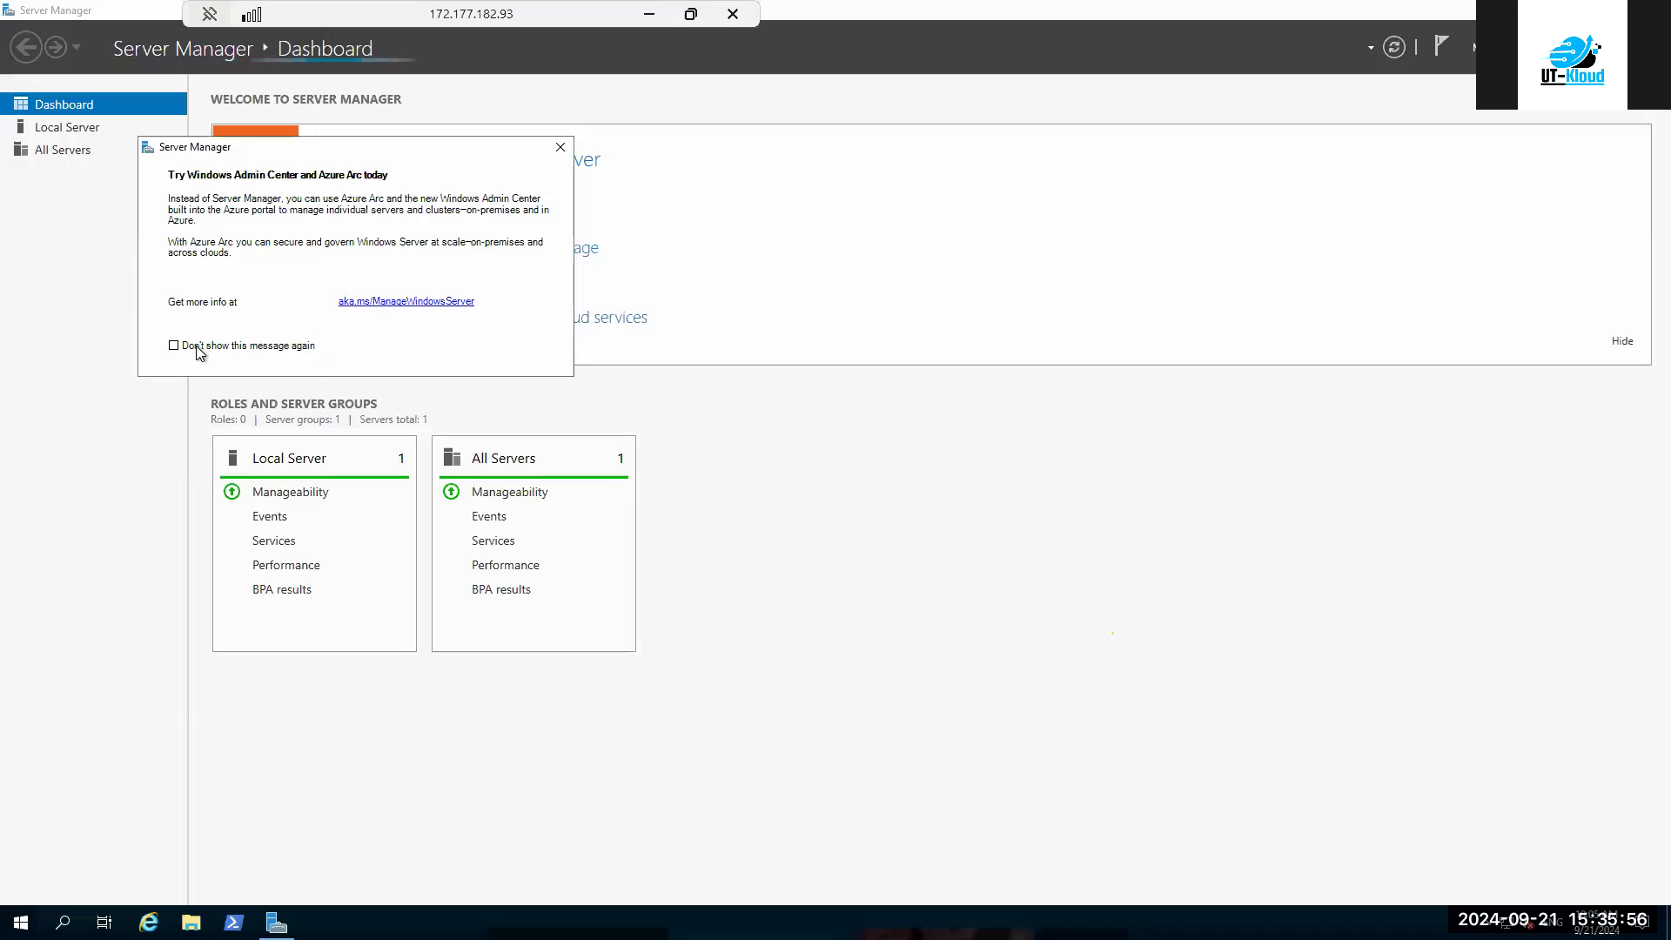
- Dismiss the Server Manager message with Don't show this message again, and disconnect the remote session
left_click(196, 347)
left_click(559, 149)
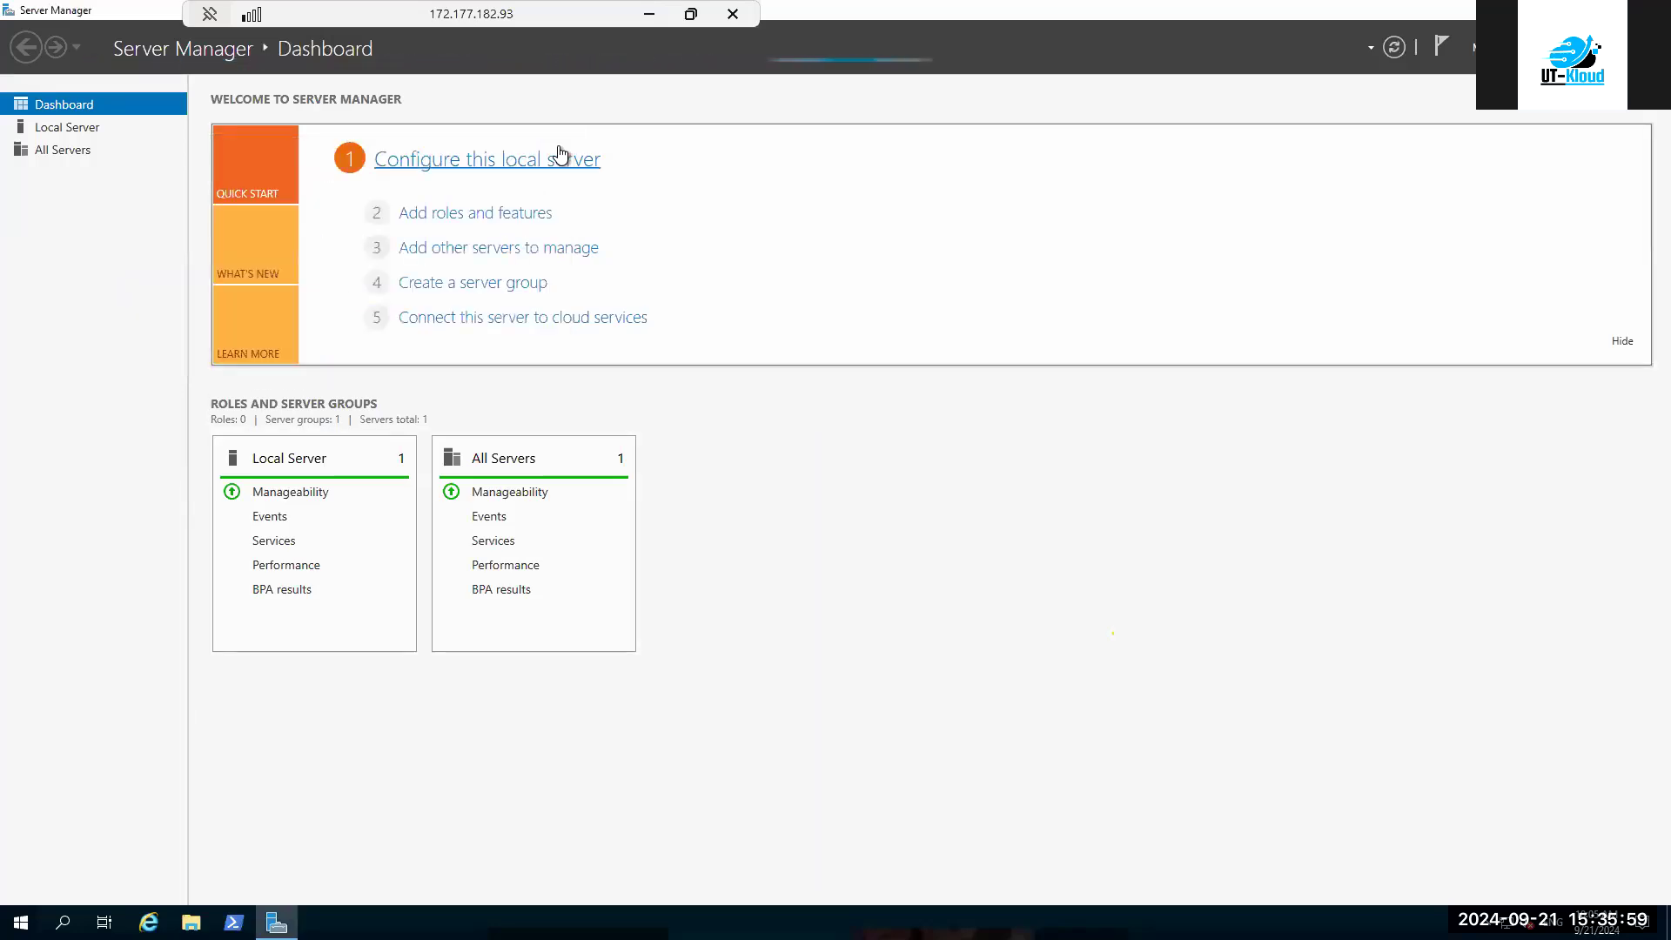
left_click(730, 21)
left_click(884, 499)
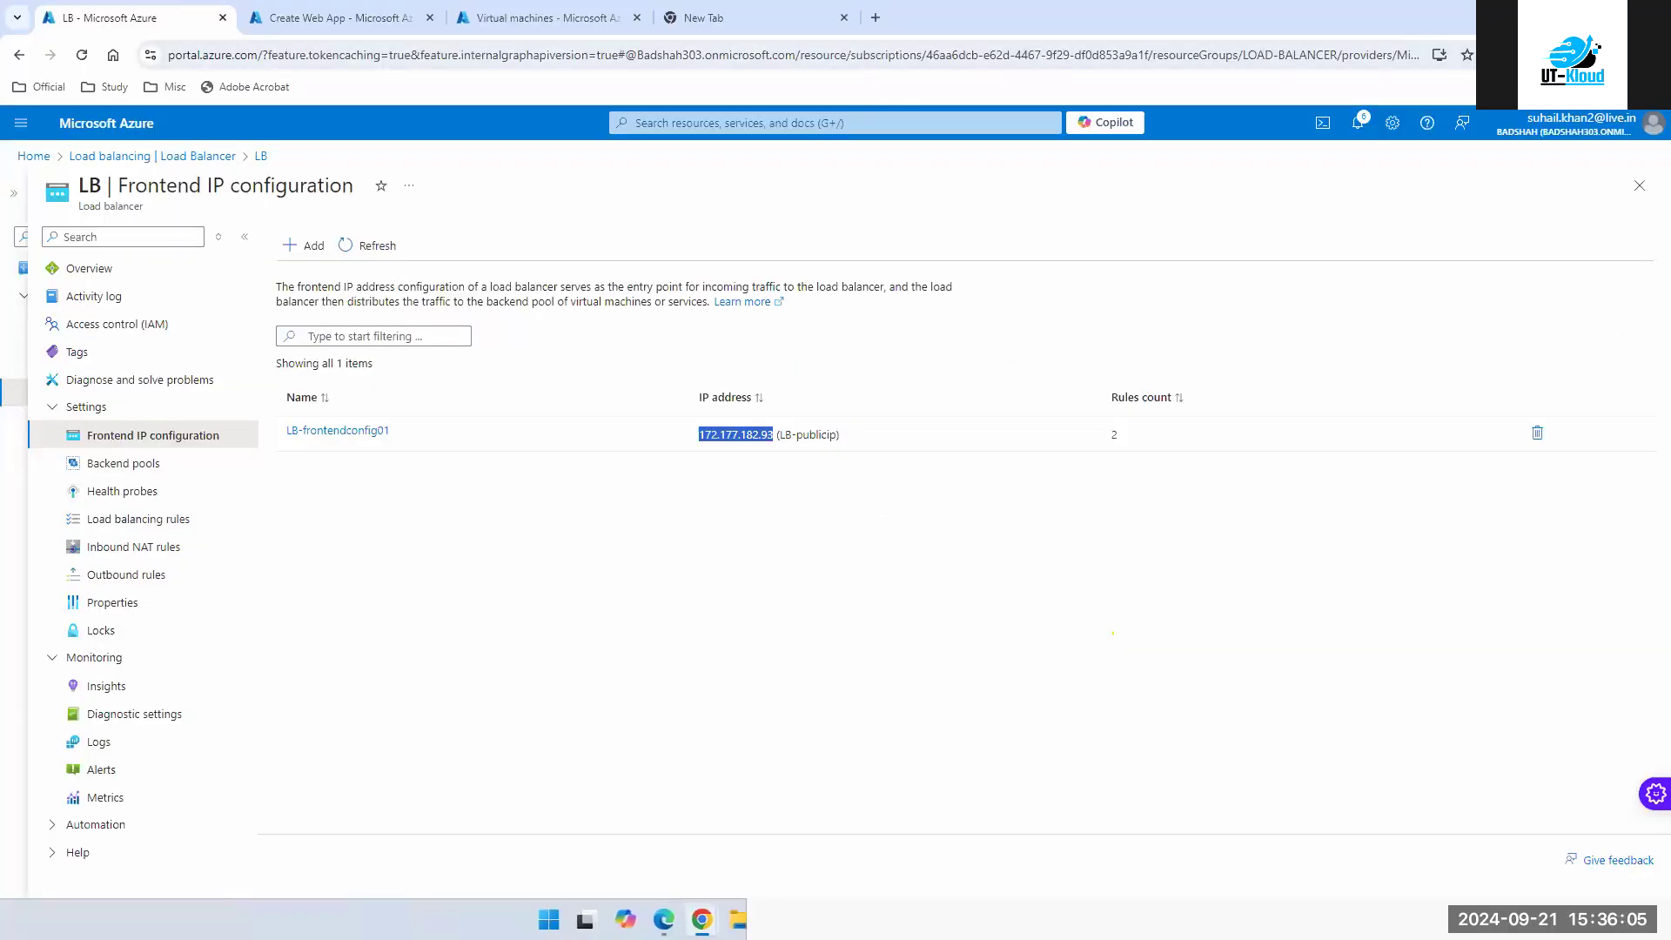
- Browse to 172.177.182.93 in a new incognito window and continue to the site to check which server responds
left_click(1647, 54)
left_click(1465, 174)
type("172.177.182.93")
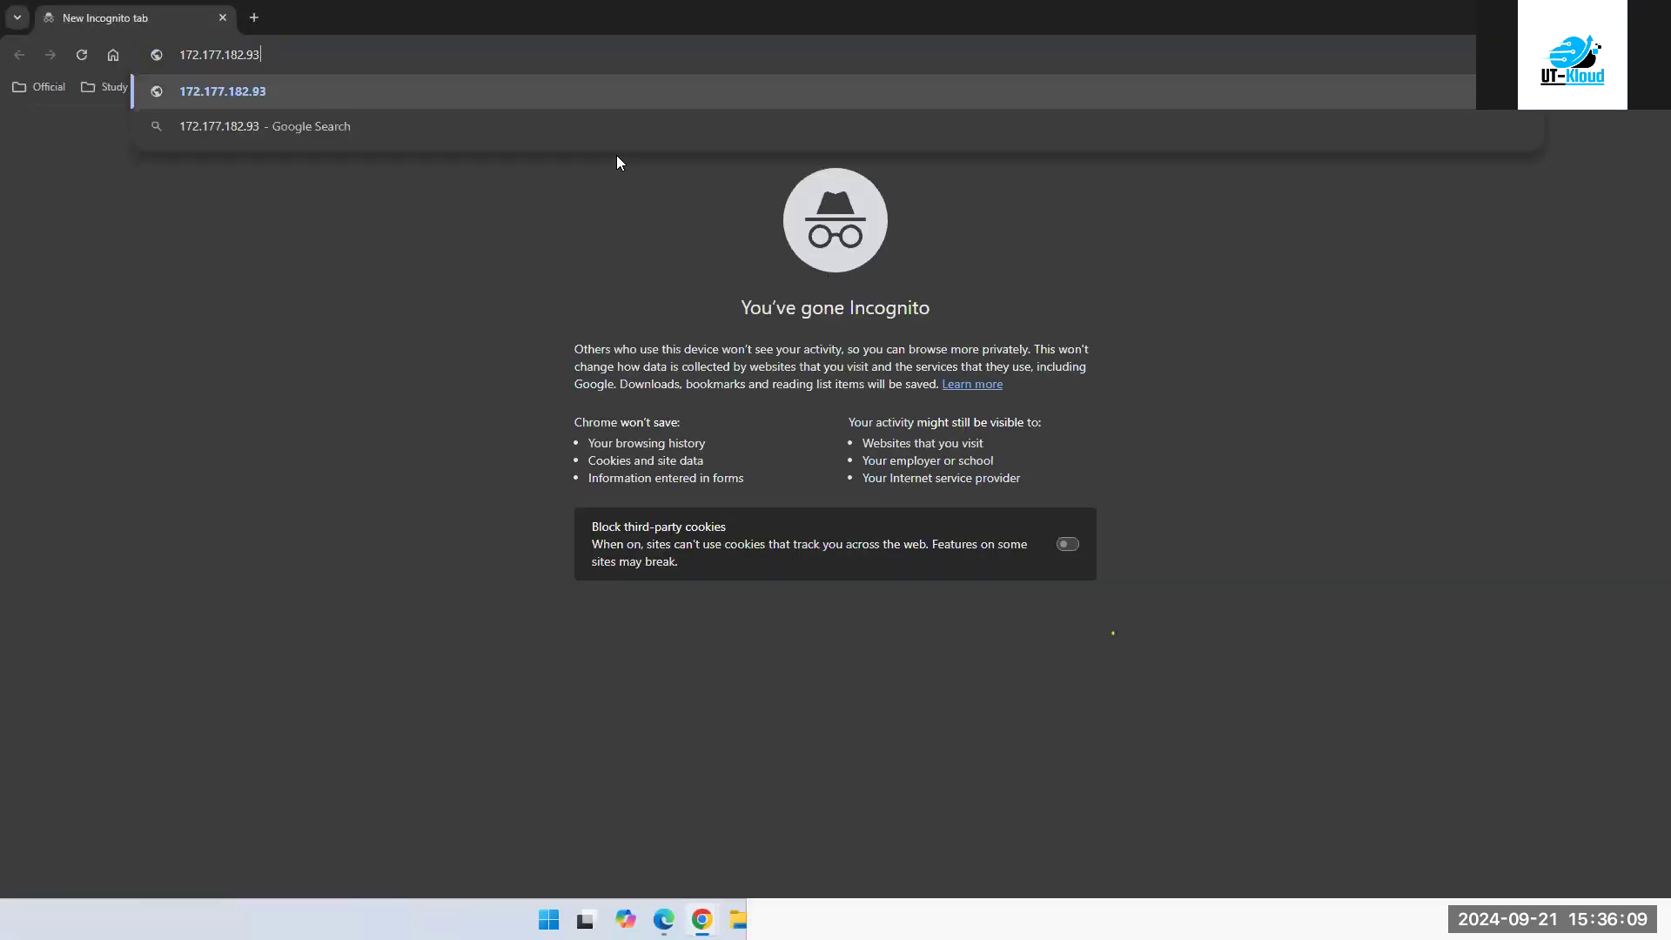
key("Return")
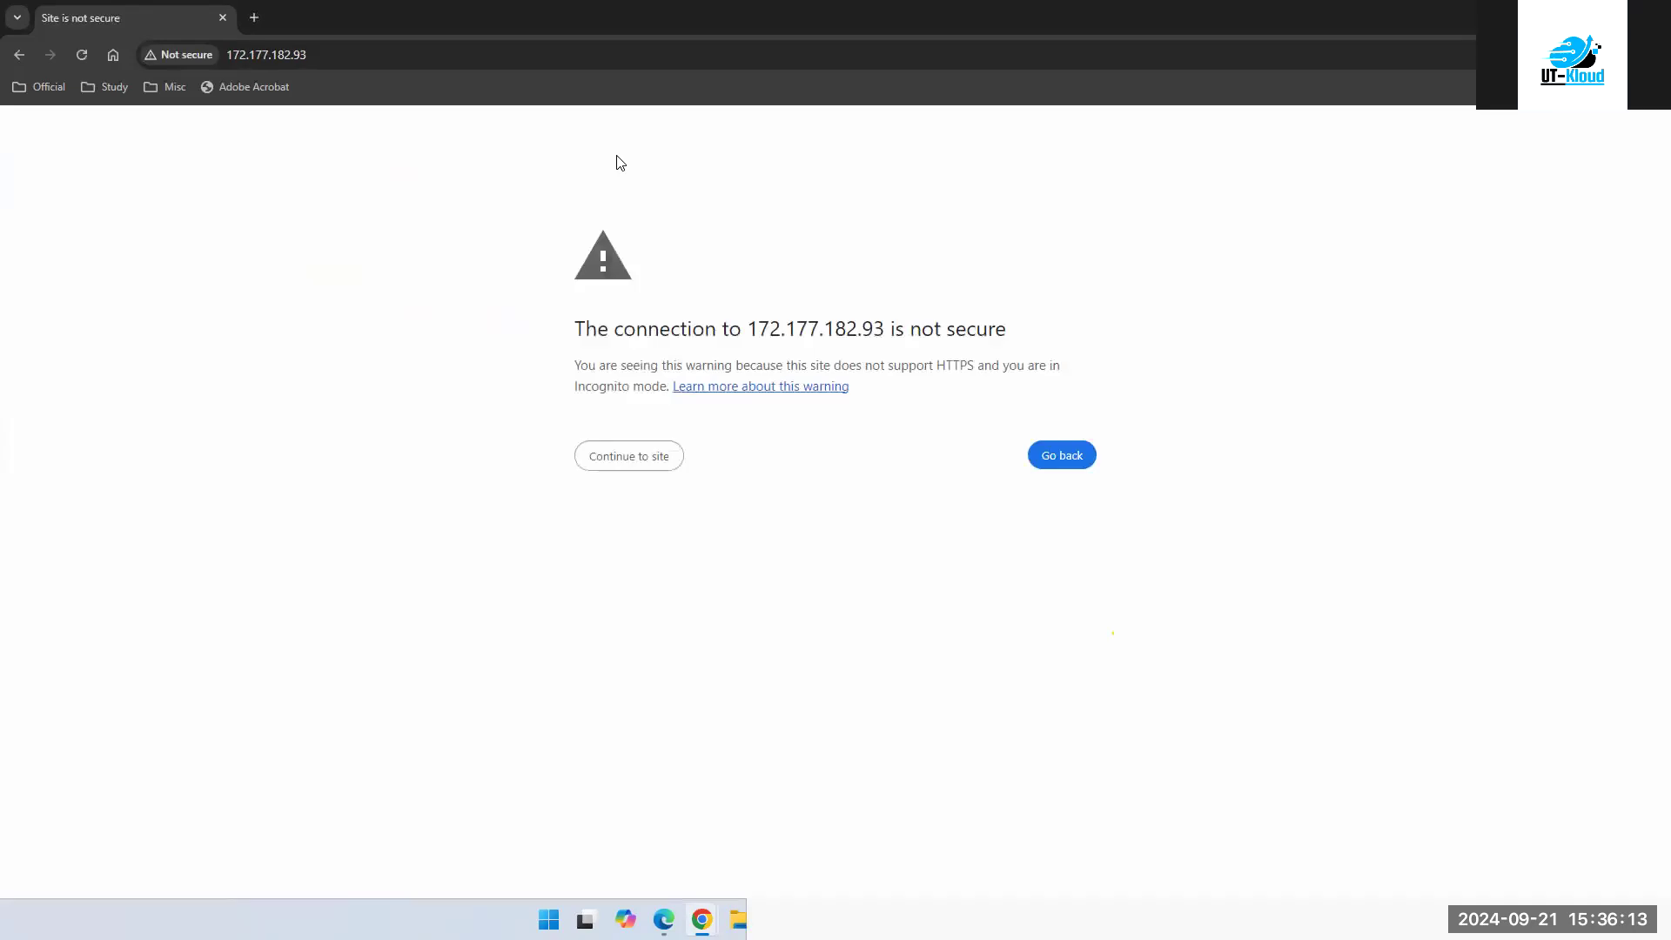
left_click(633, 463)
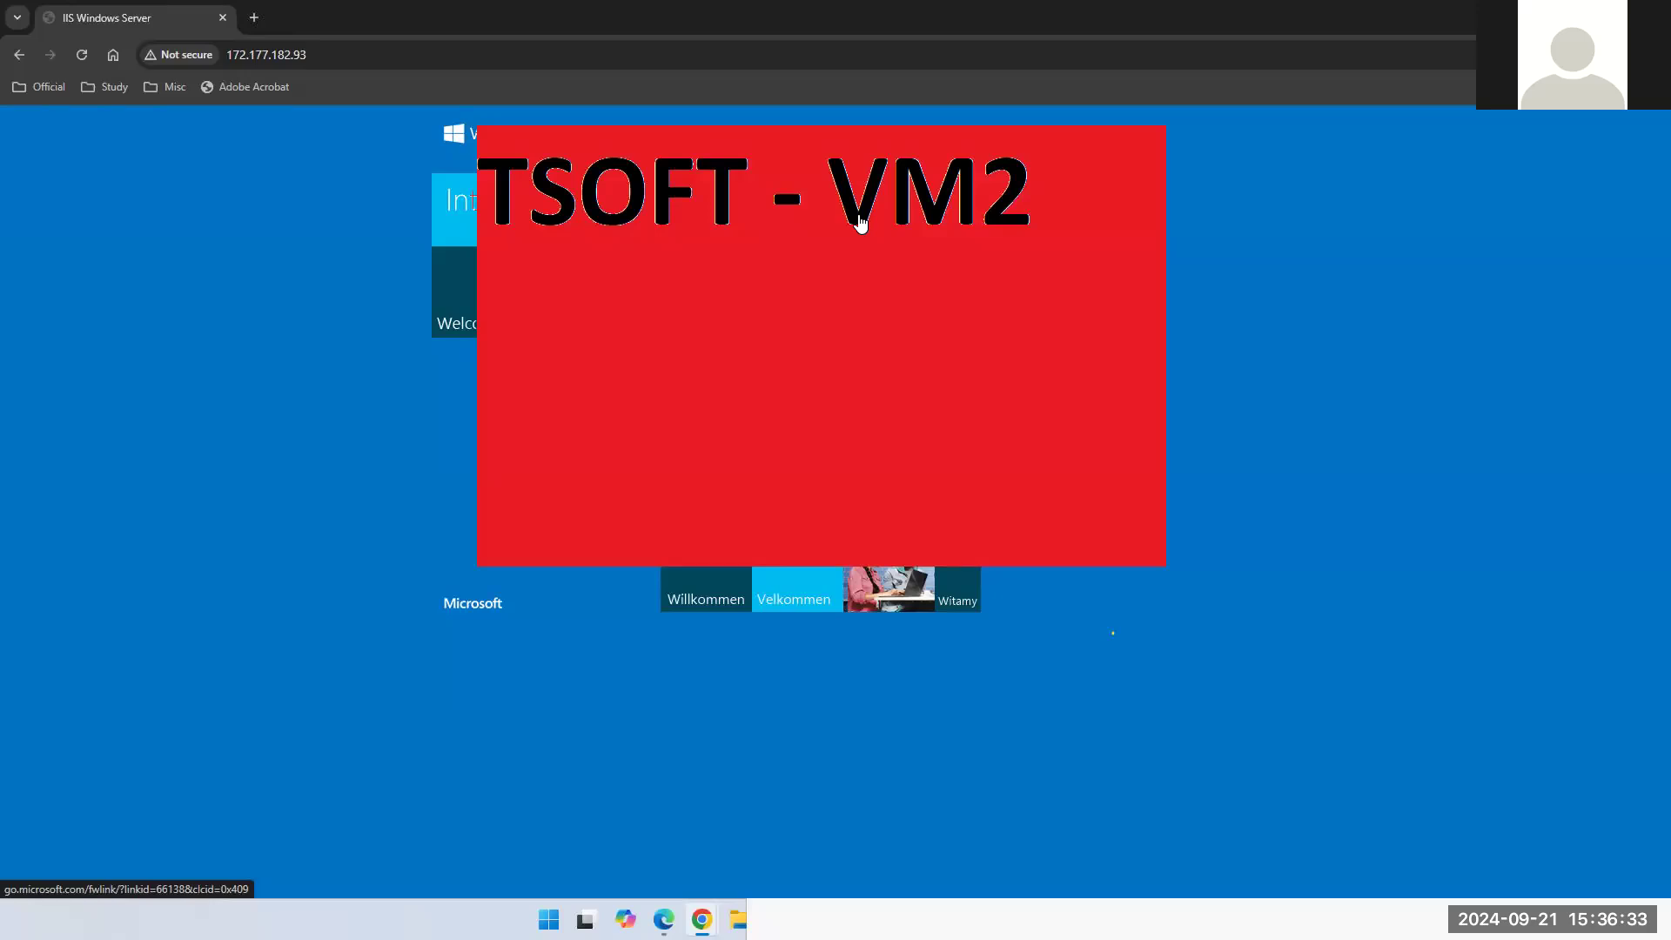
- Return to the Azure portal and show the list of virtual machines
key("alt+Tab")
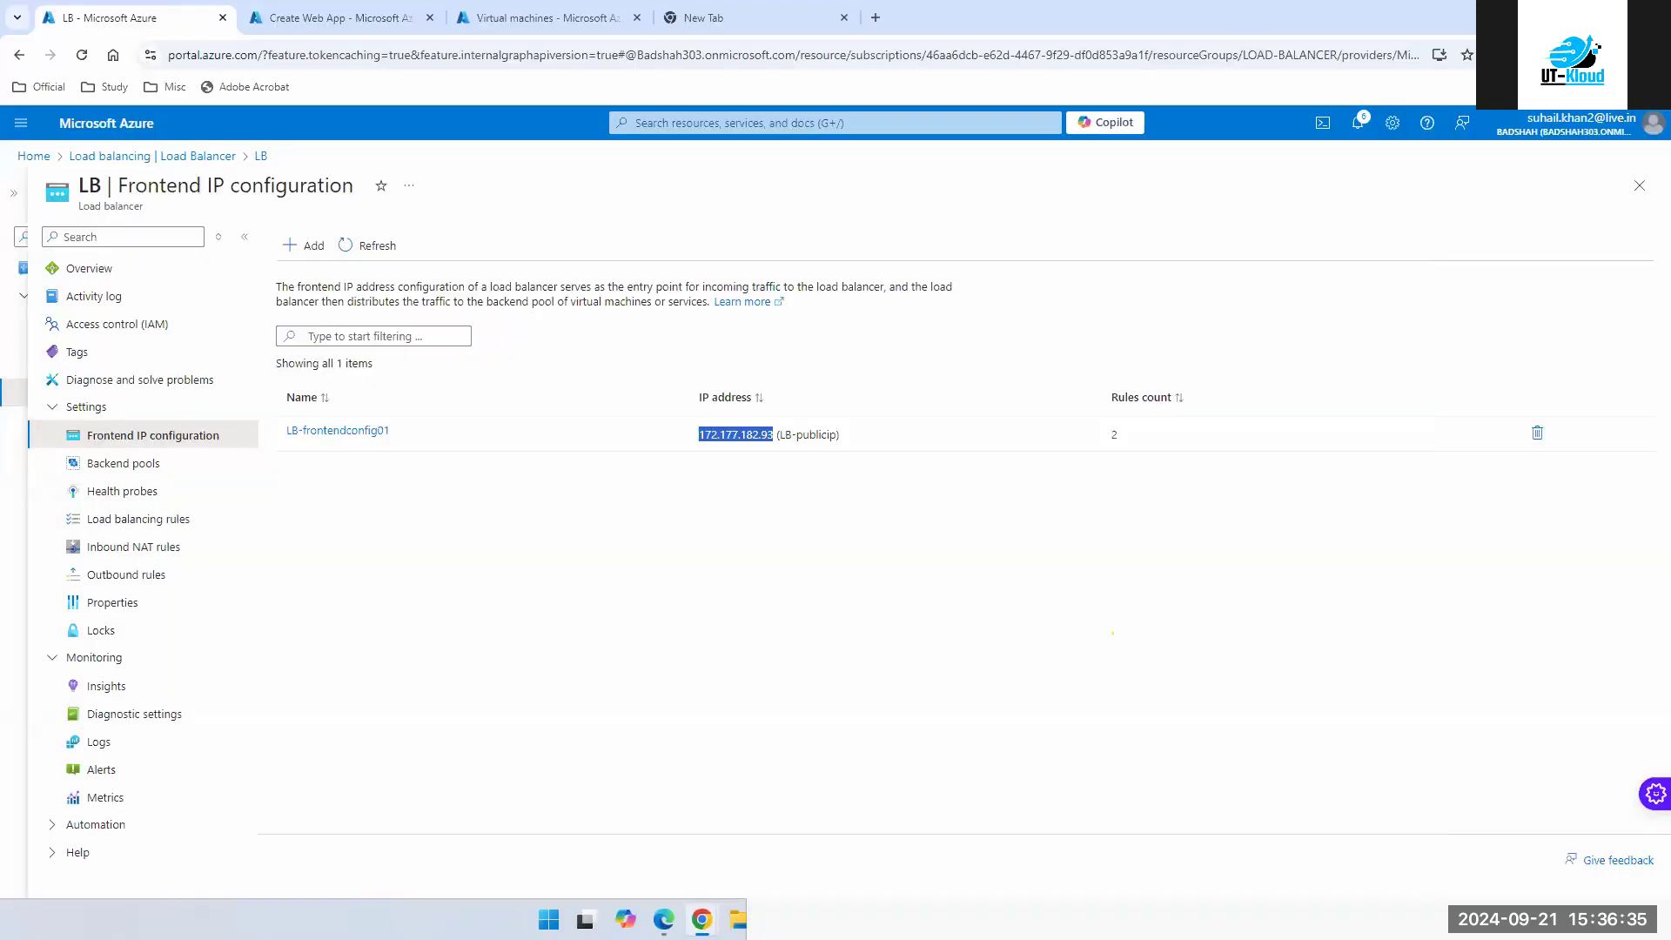
left_click(524, 17)
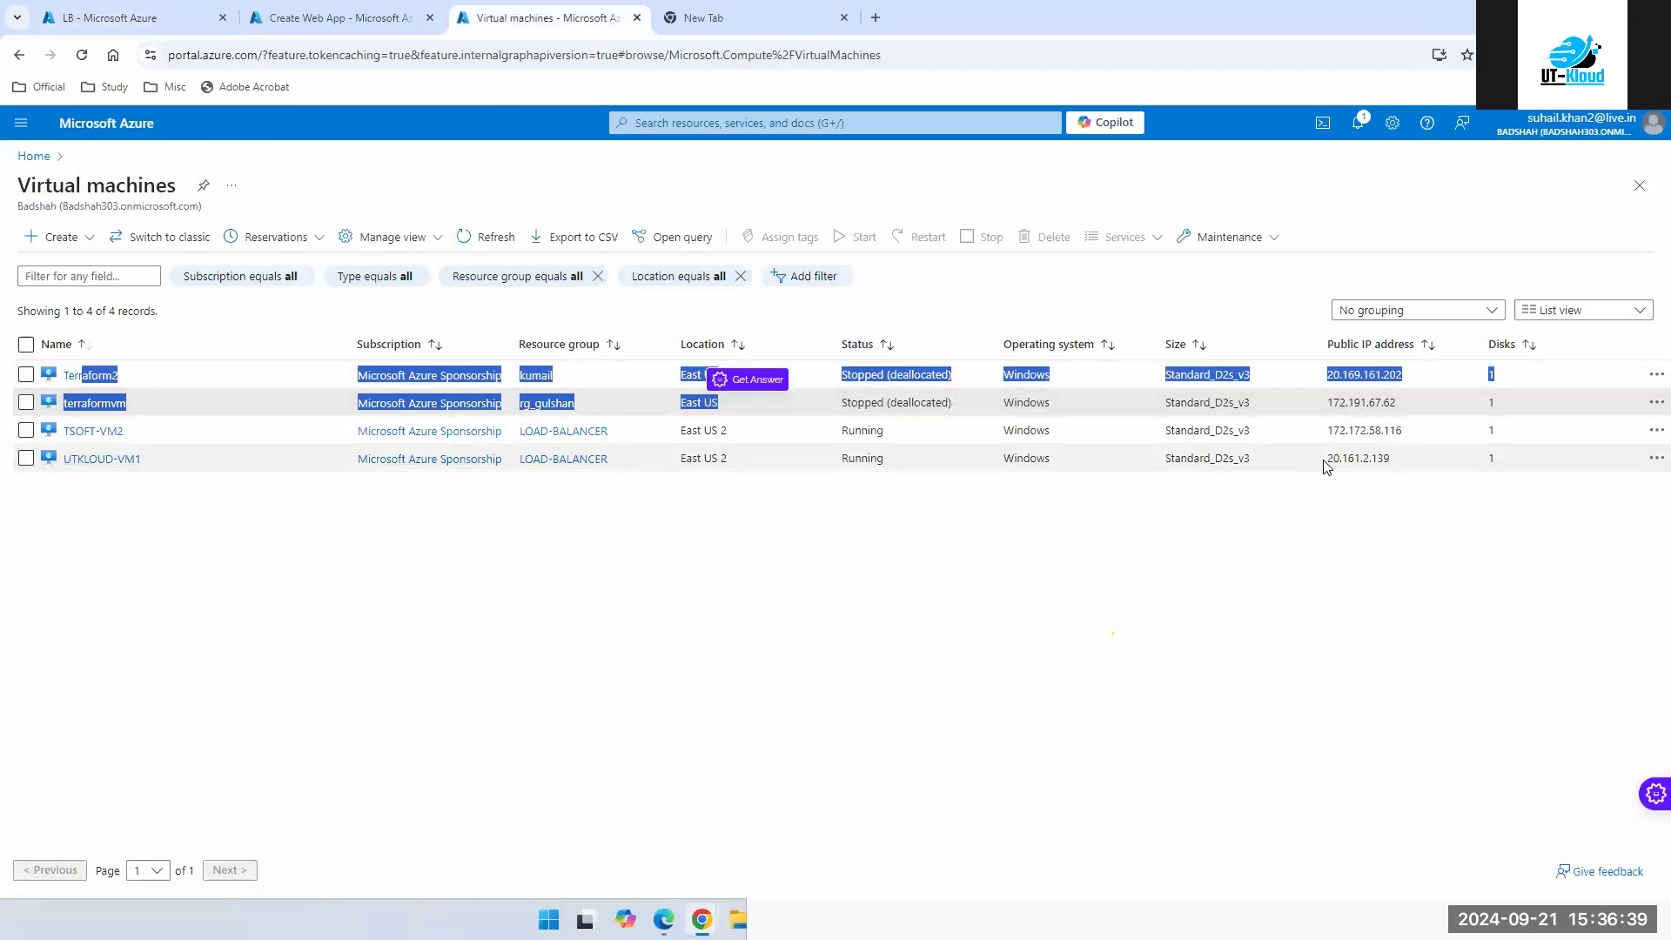
left_click_drag(1324, 463, 1392, 459)
key("ctrl+c")
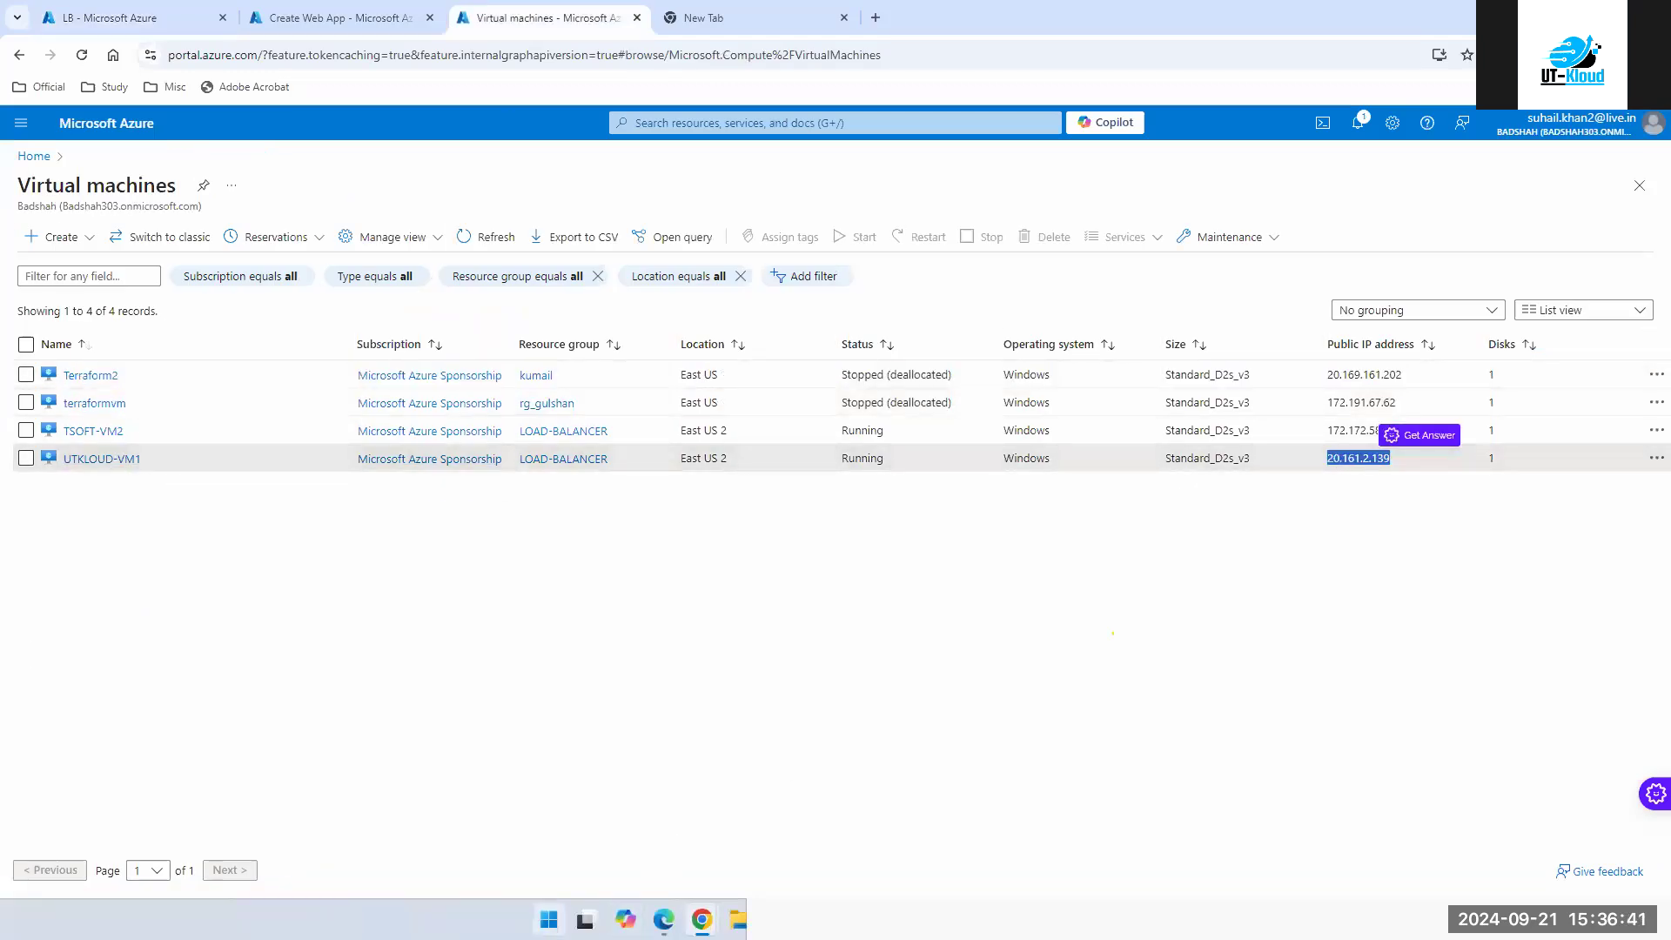
key("super")
type("mstsc")
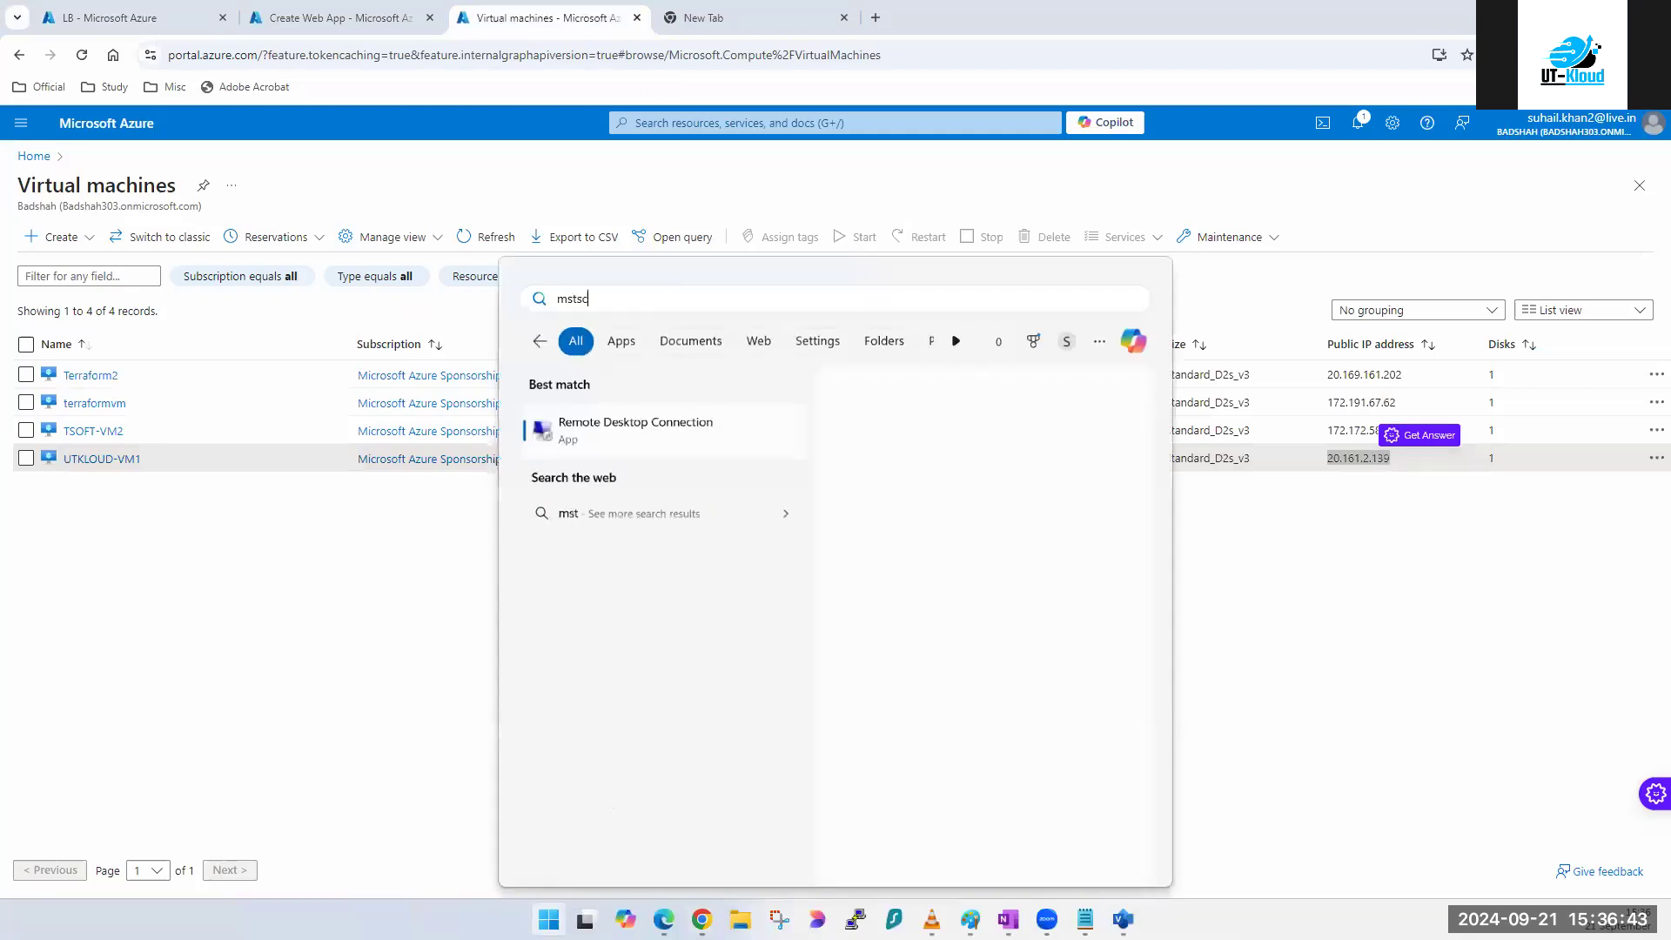
key("Return")
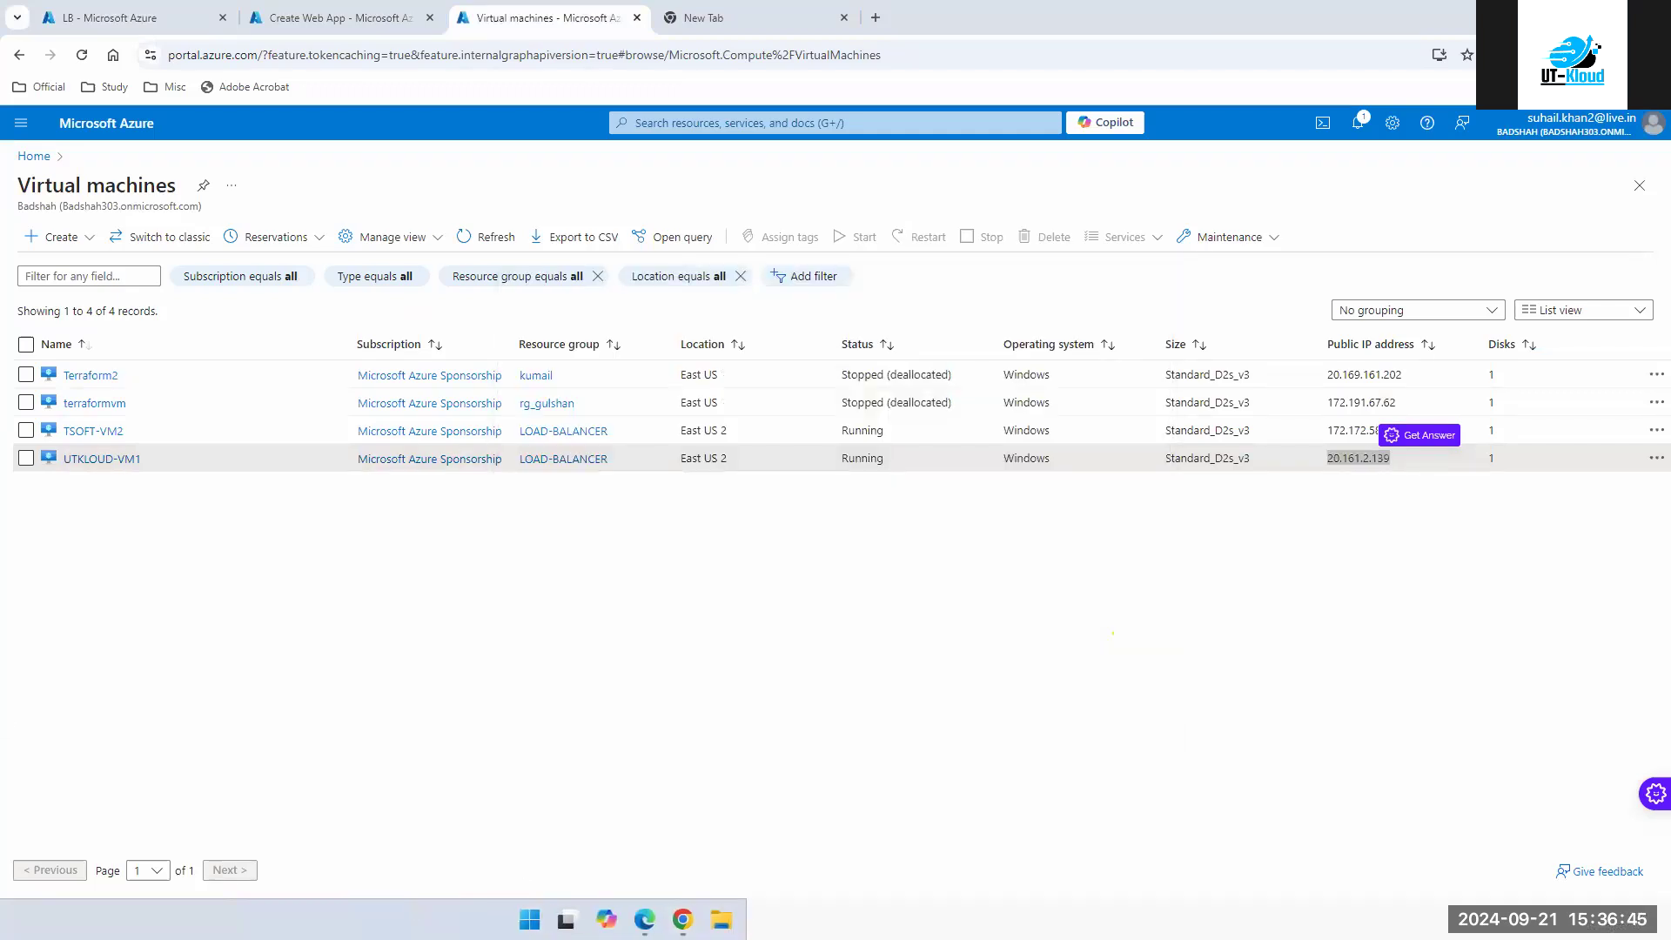
key("ctrl+v")
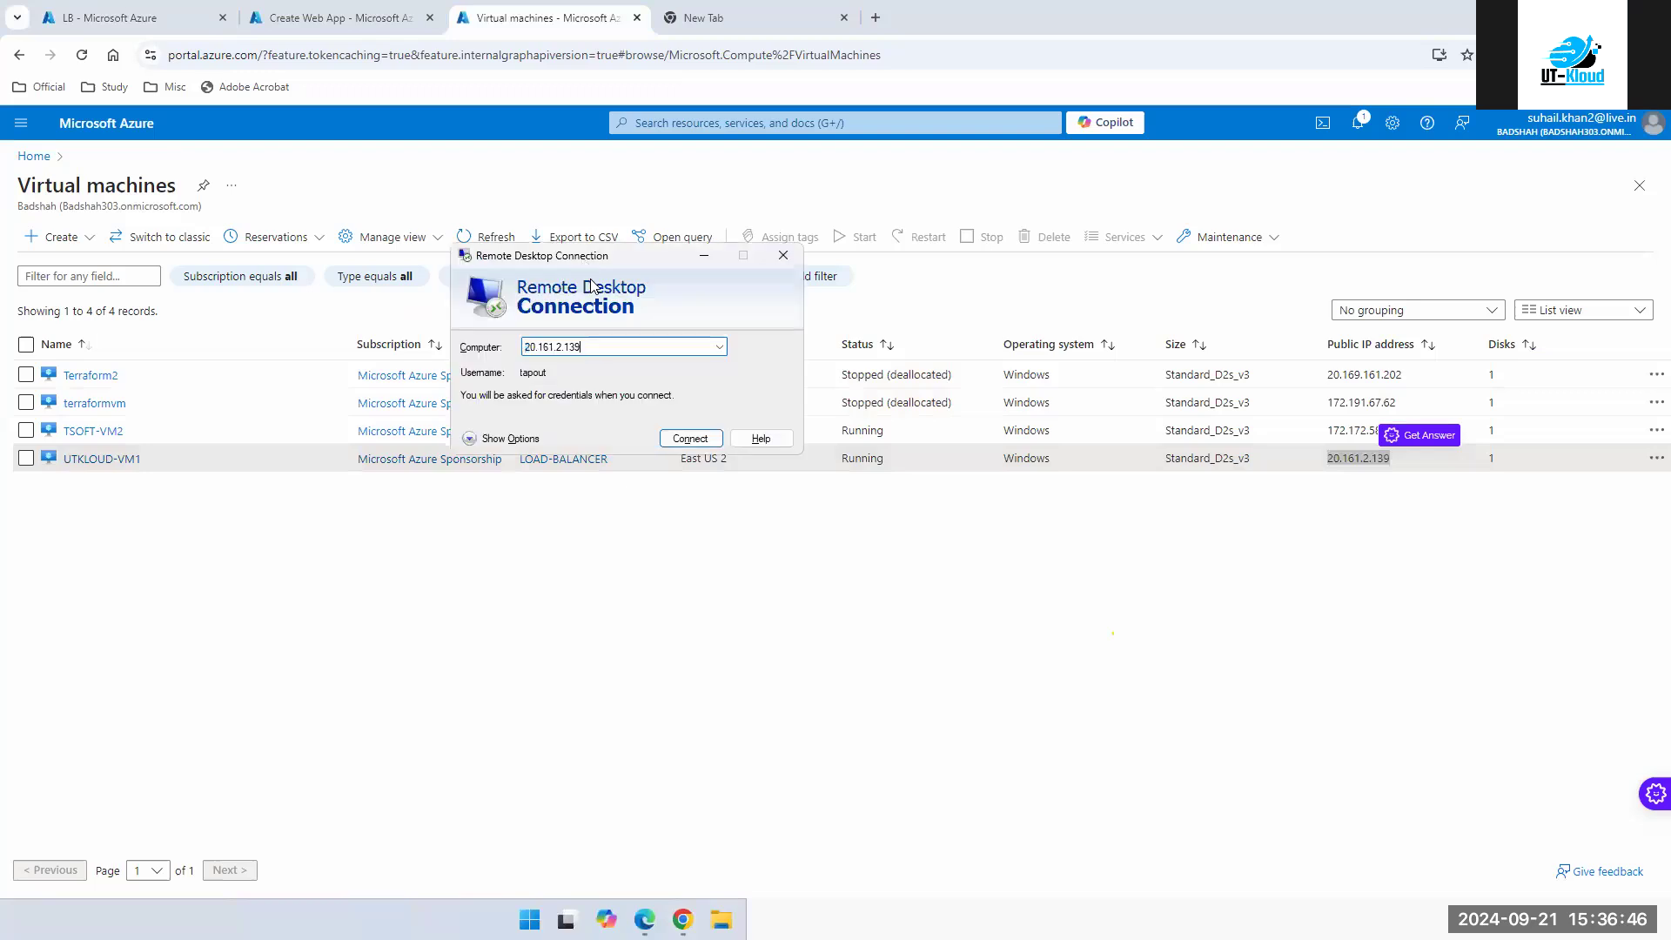
left_click(690, 440)
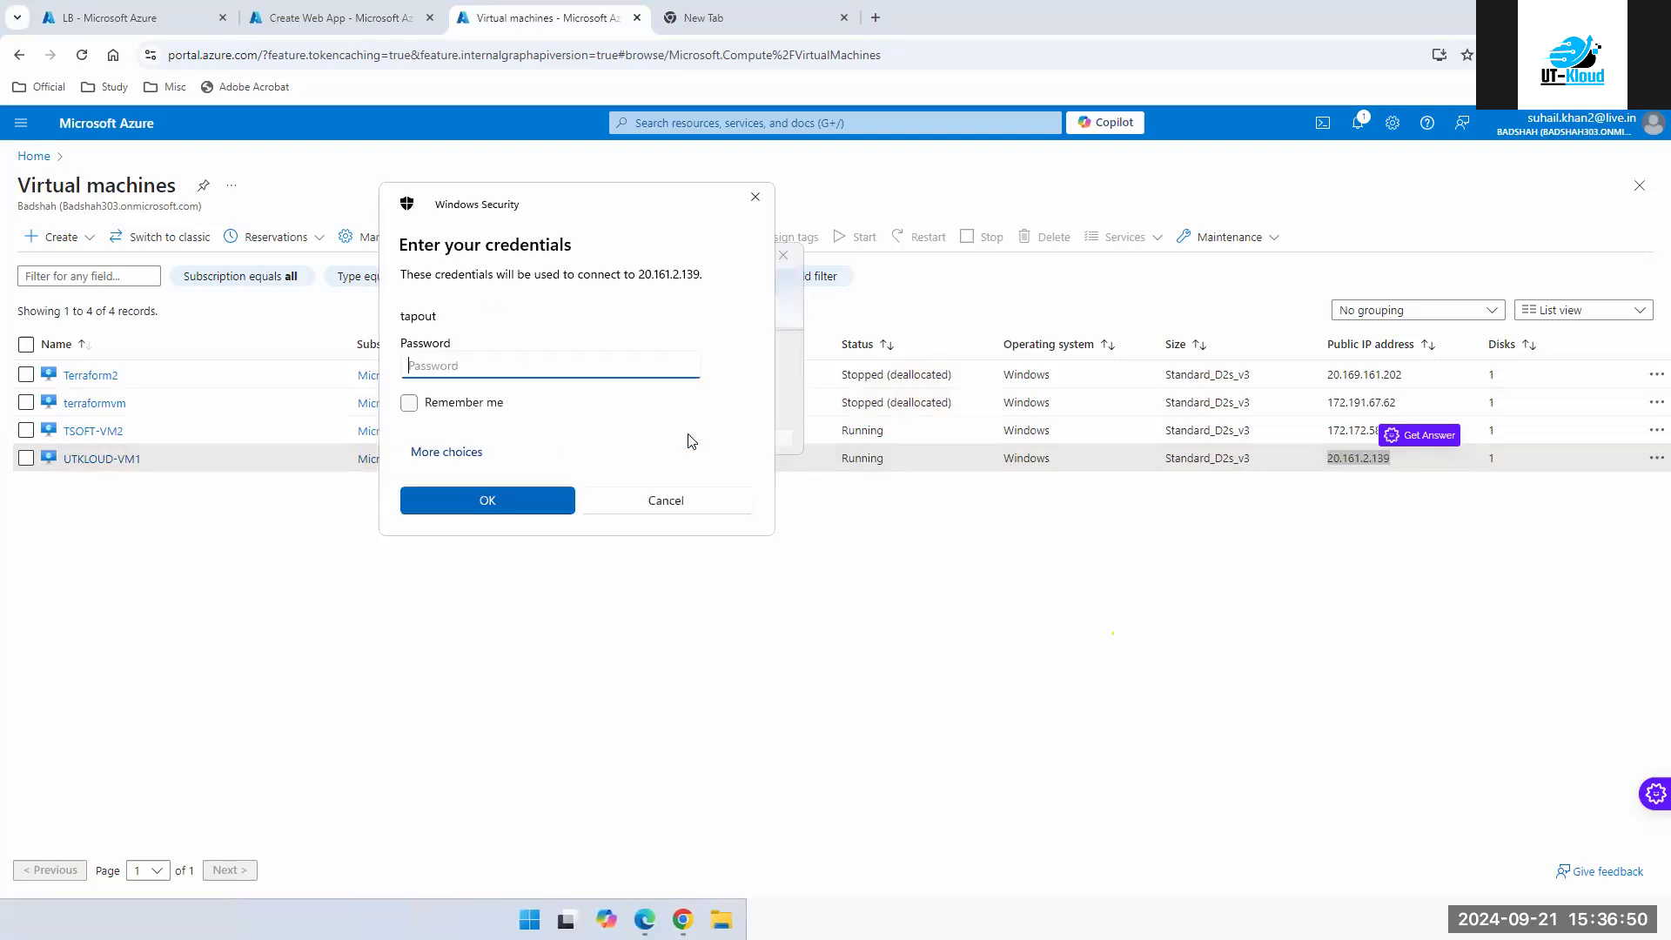
left_click(665, 499)
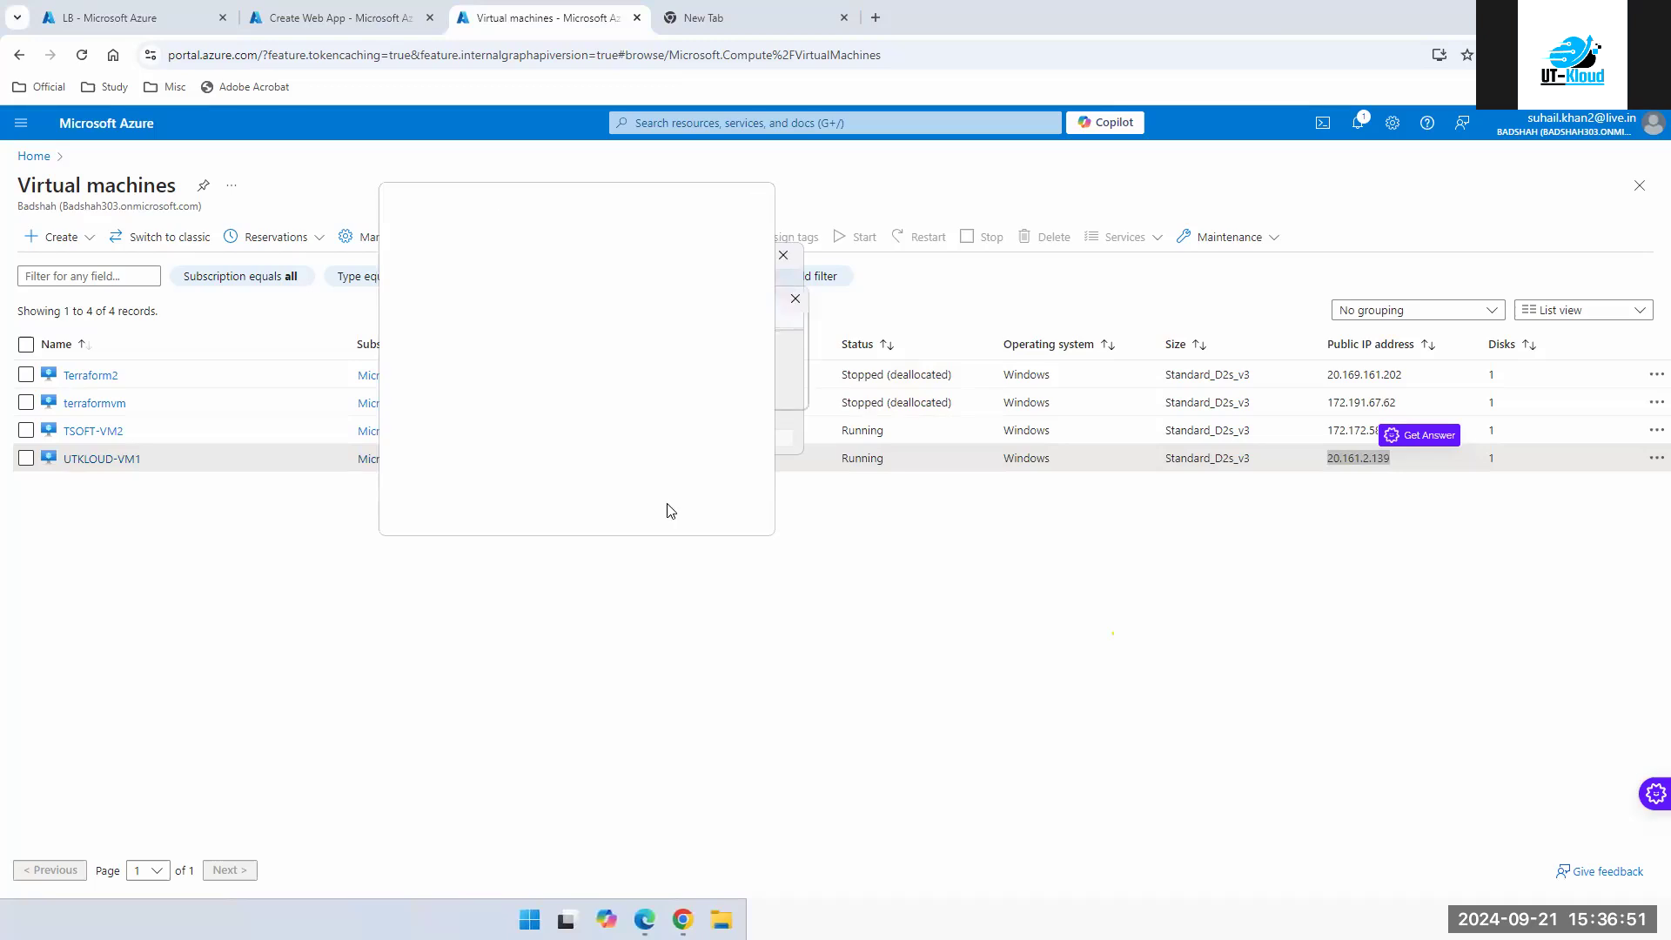
- Copy the public IP address of TSOFT-VM2 and start a Remote Desktop connection to 172.172.58.116
double_click(1363, 430)
key("ctrl+c")
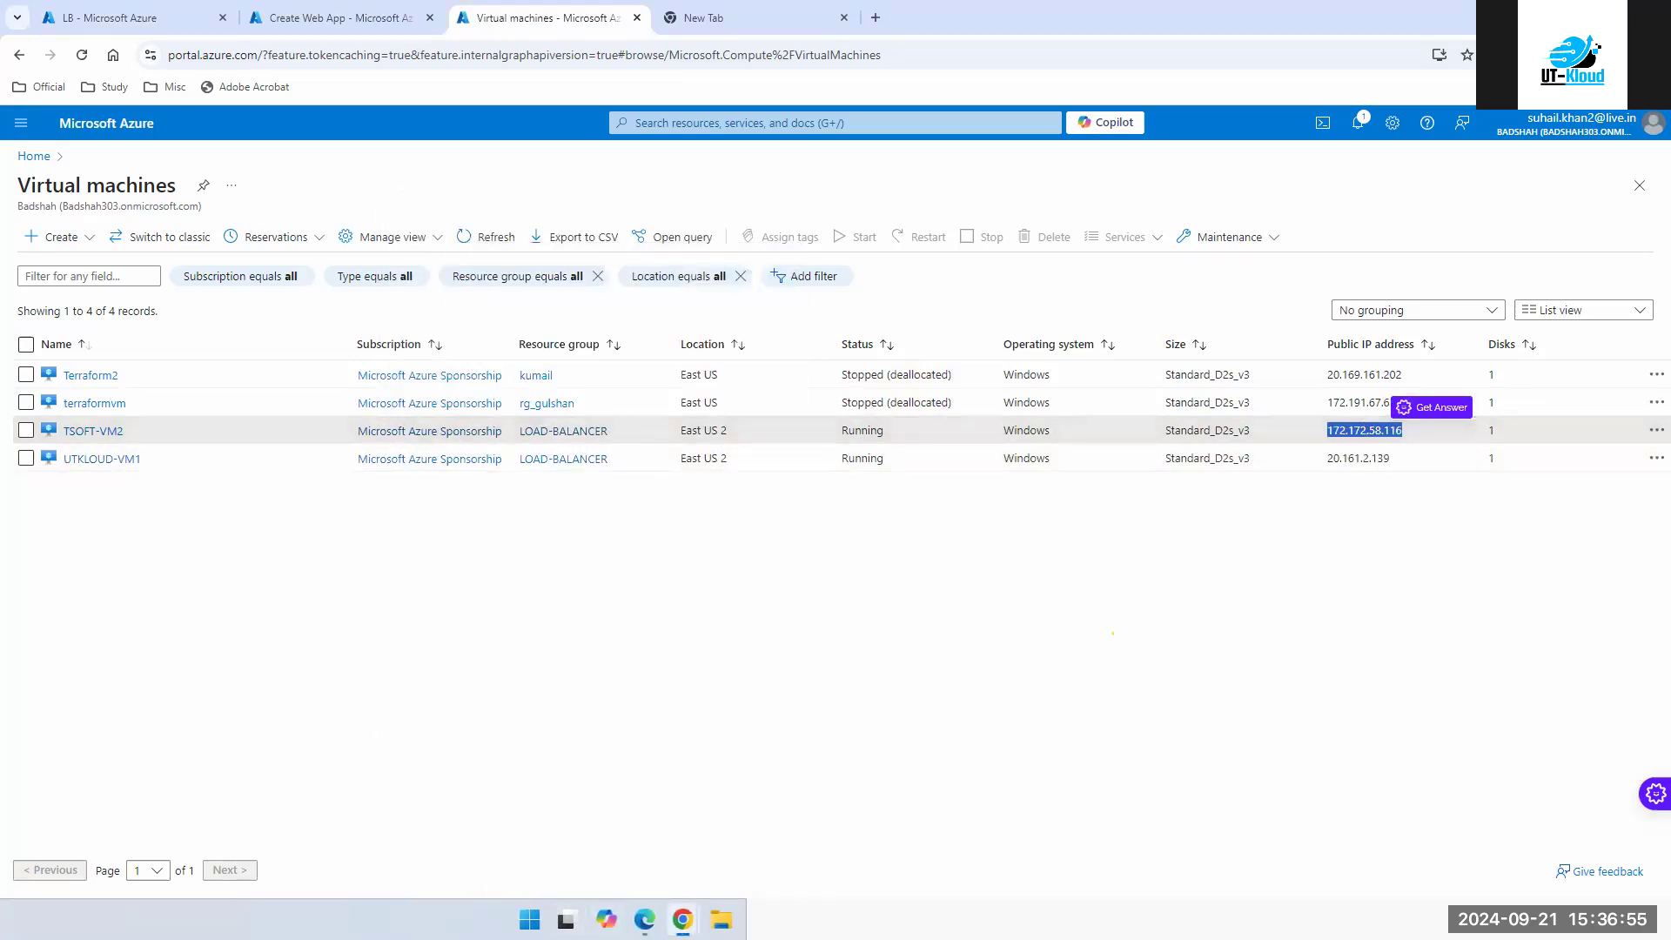
left_click(529, 920)
type("mstsc")
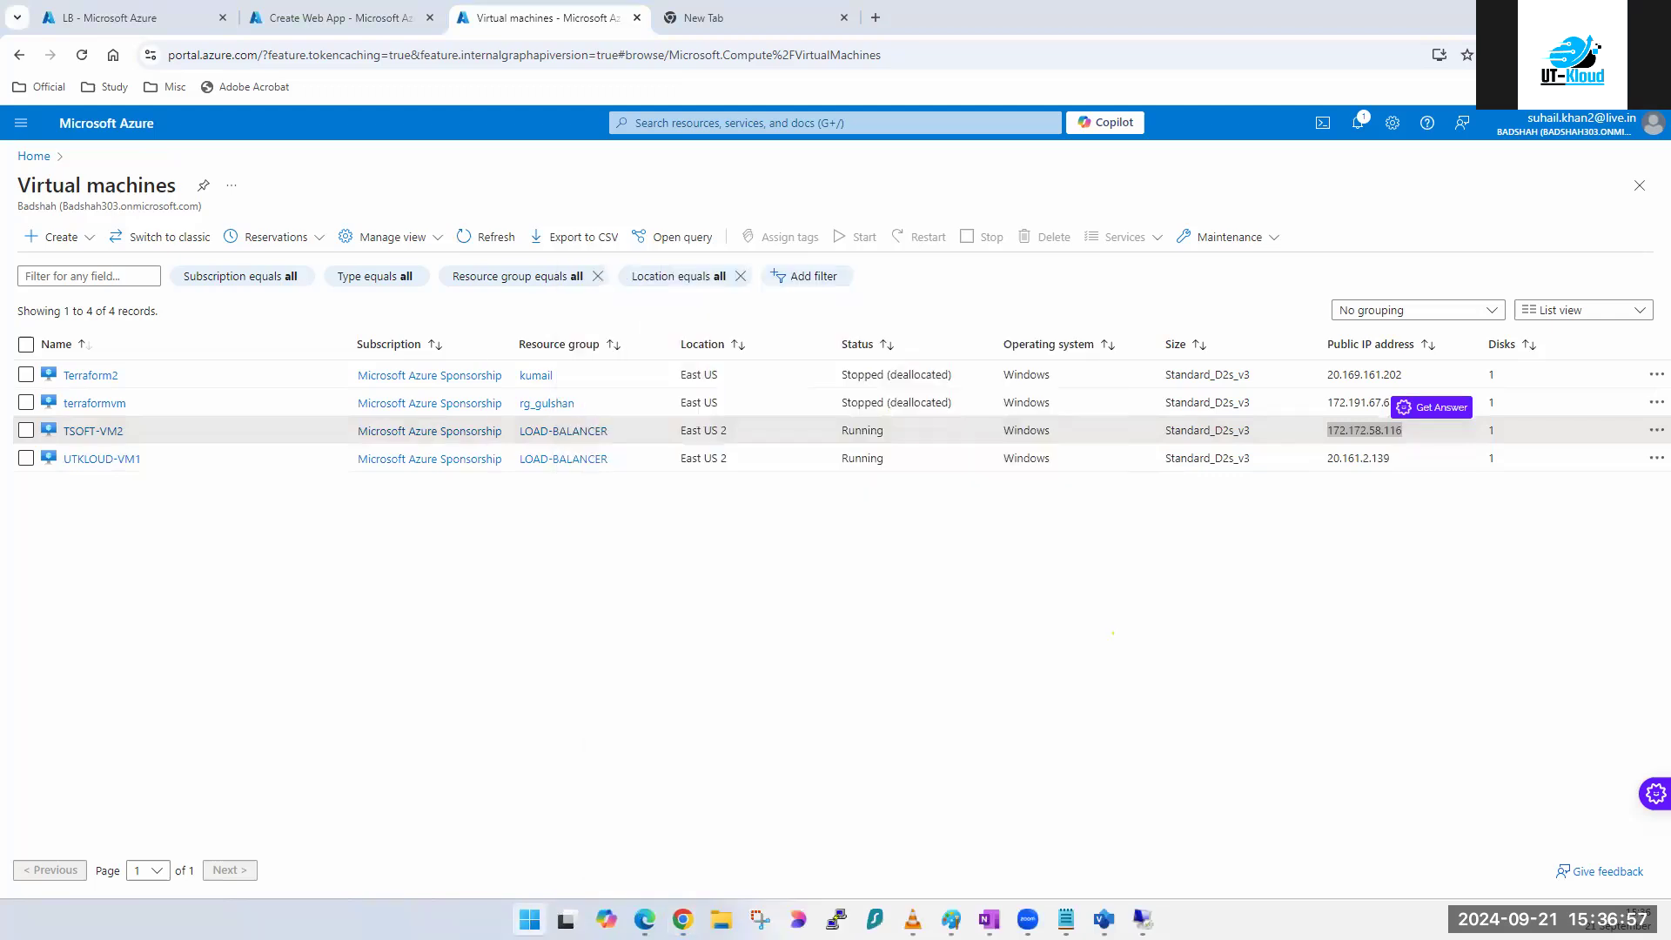
key("Return")
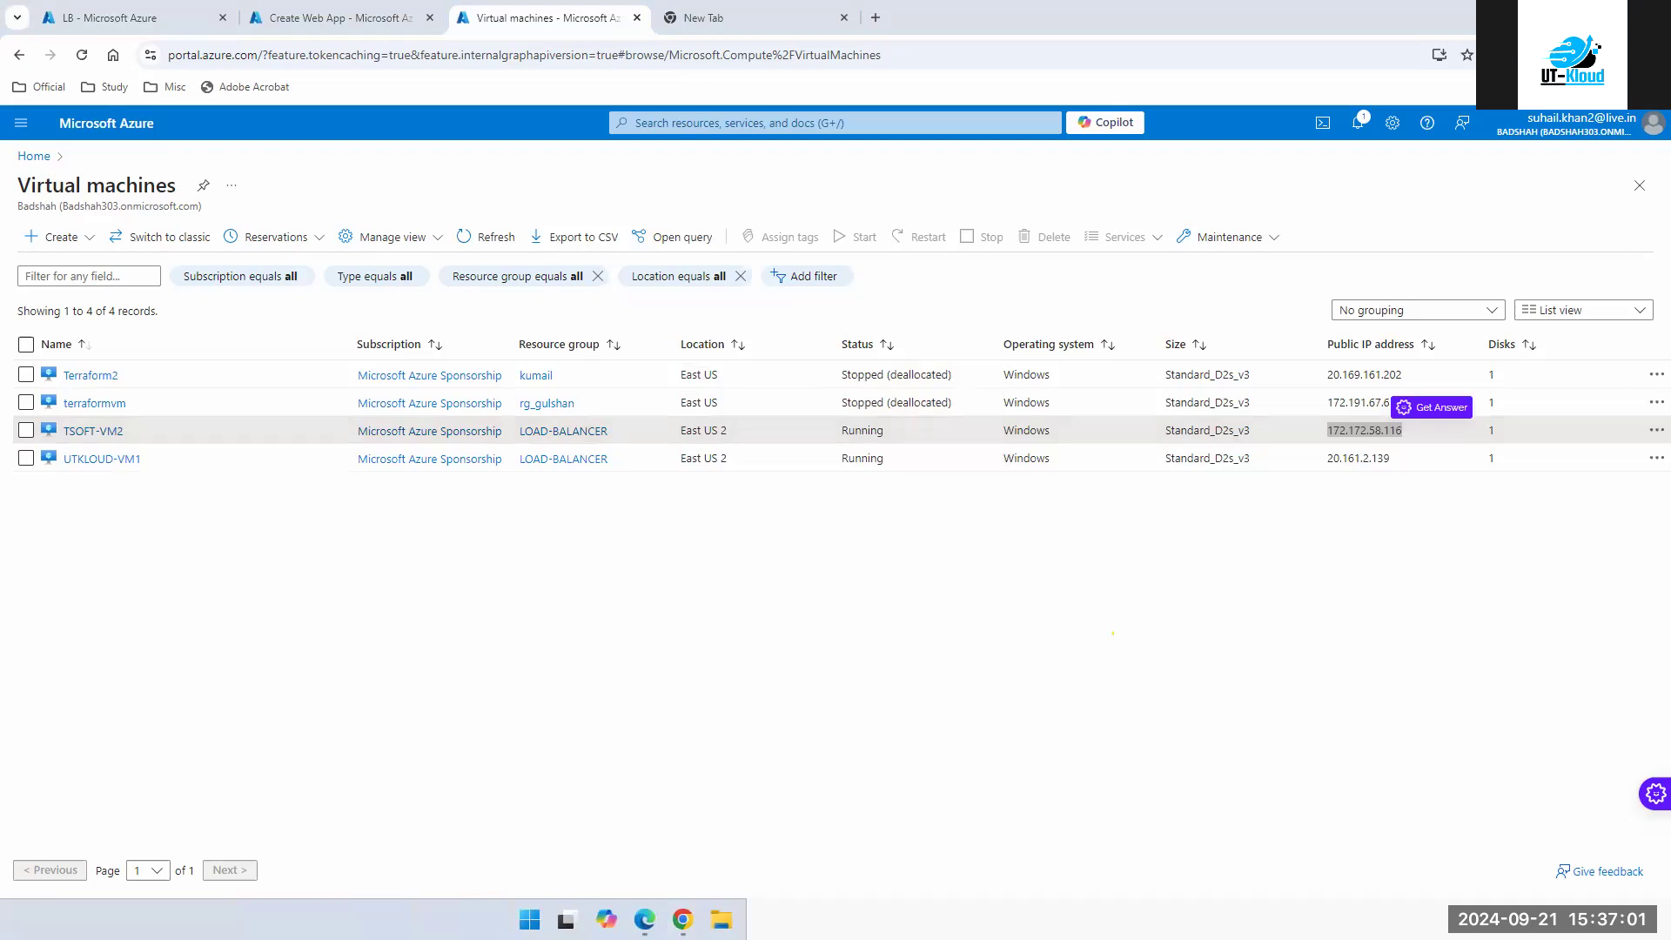
key("ctrl+v")
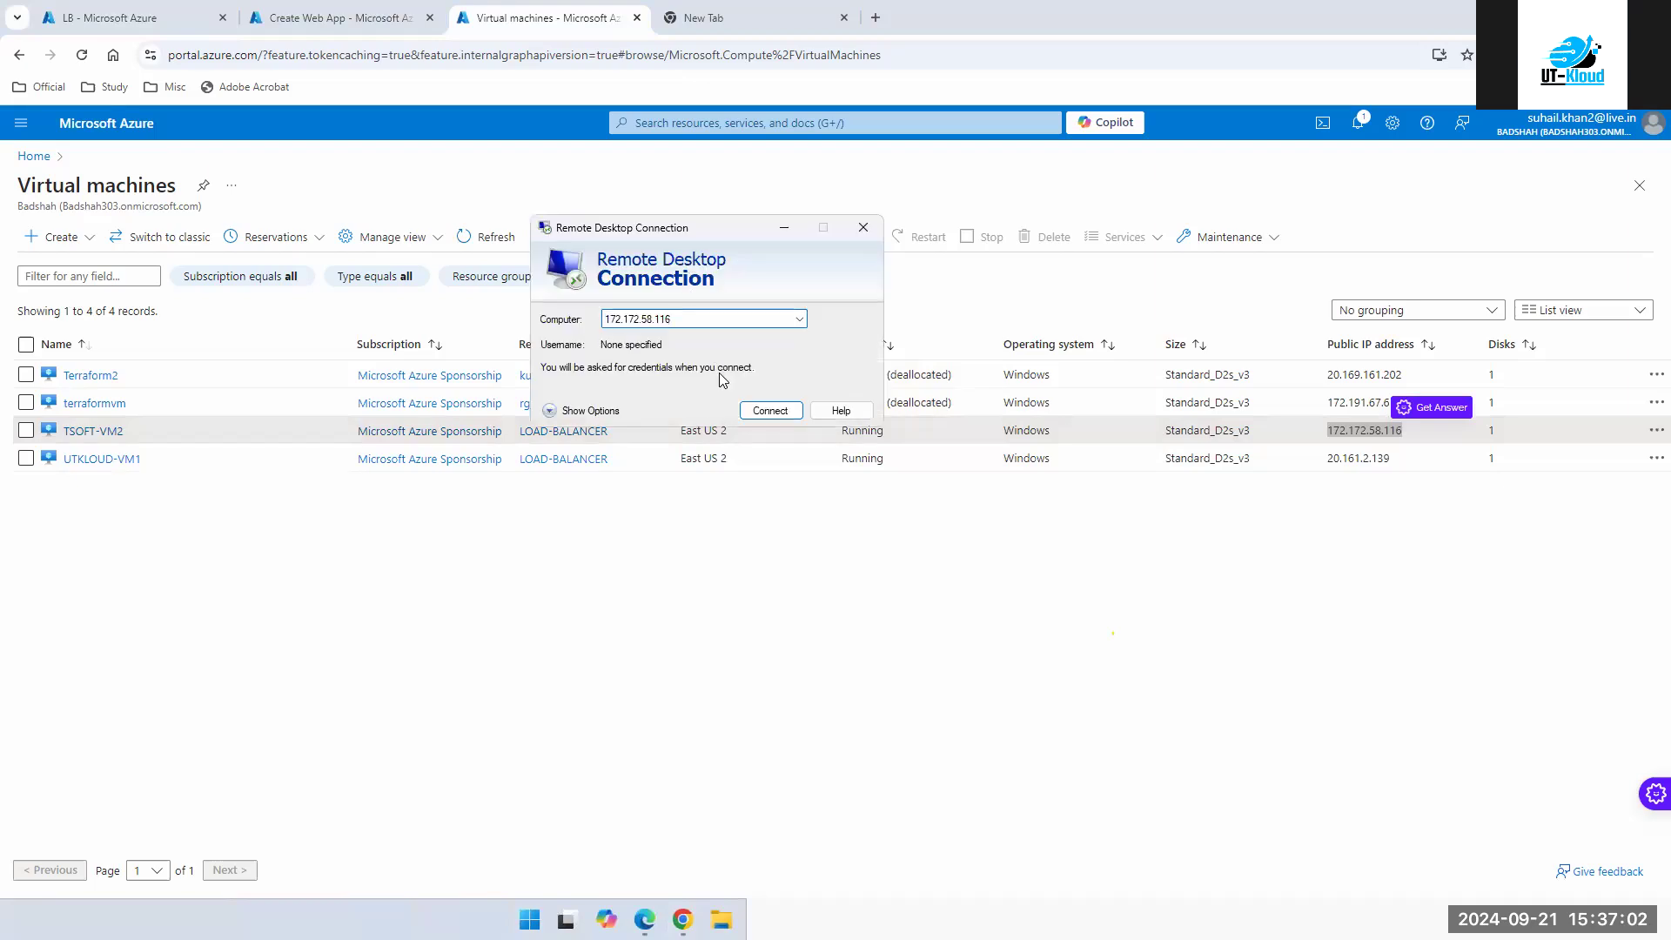
left_click(770, 411)
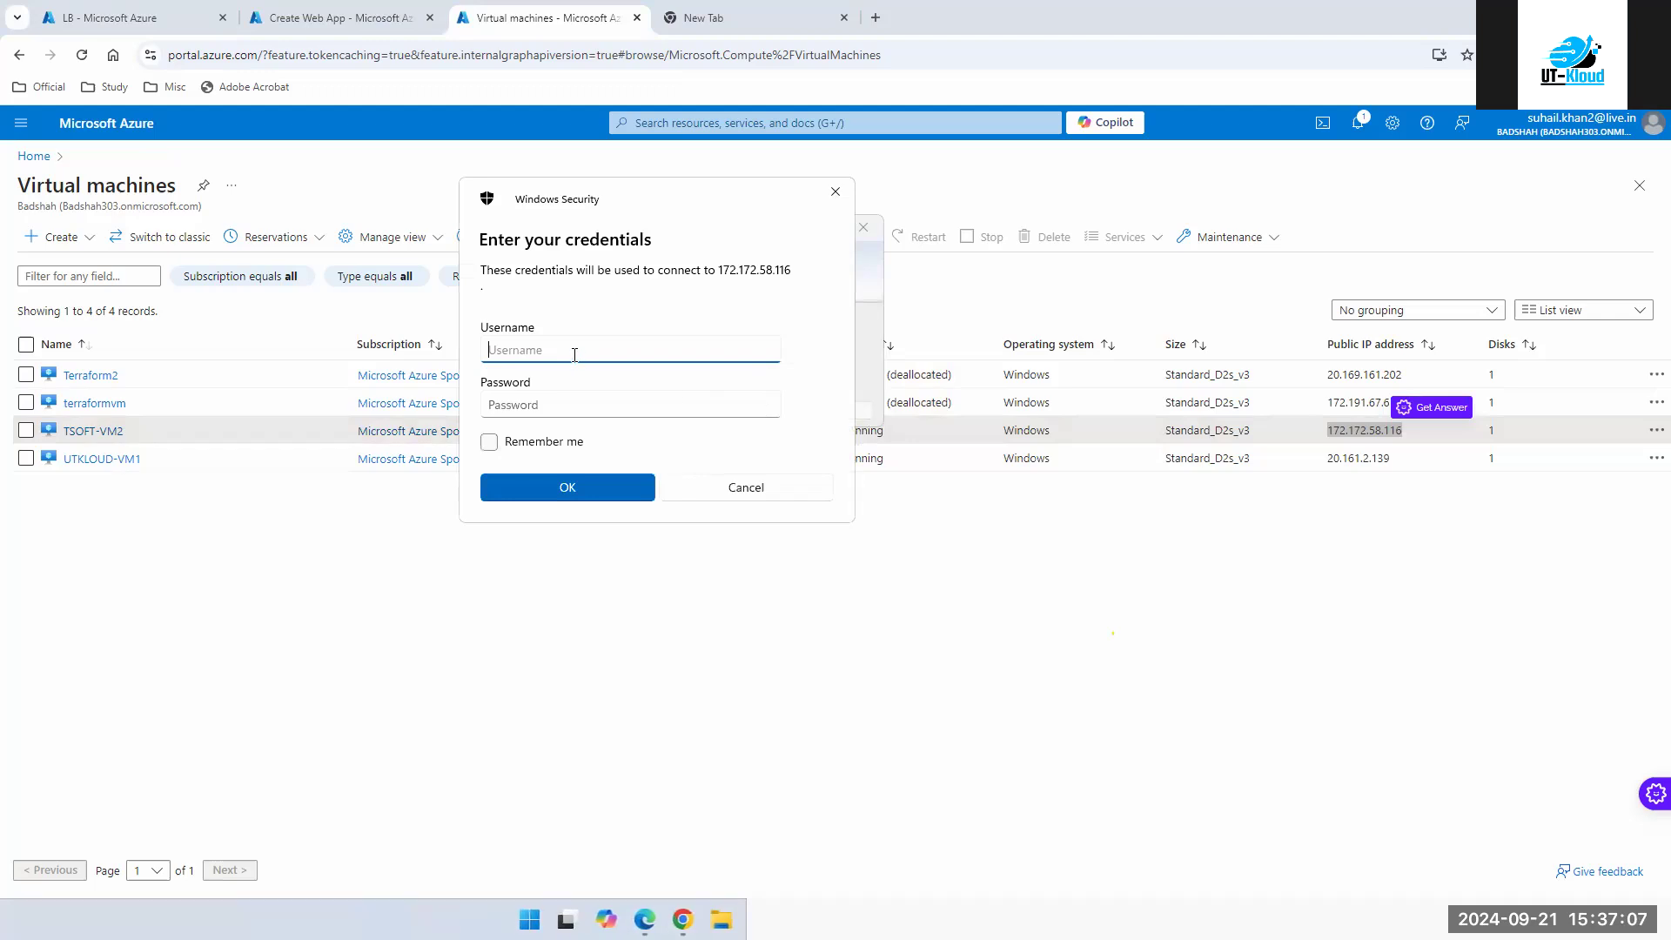
- Sign in to the remote computer with username tapout and the account password, and accept the untrusted certificate
type("tapout")
key("Tab")
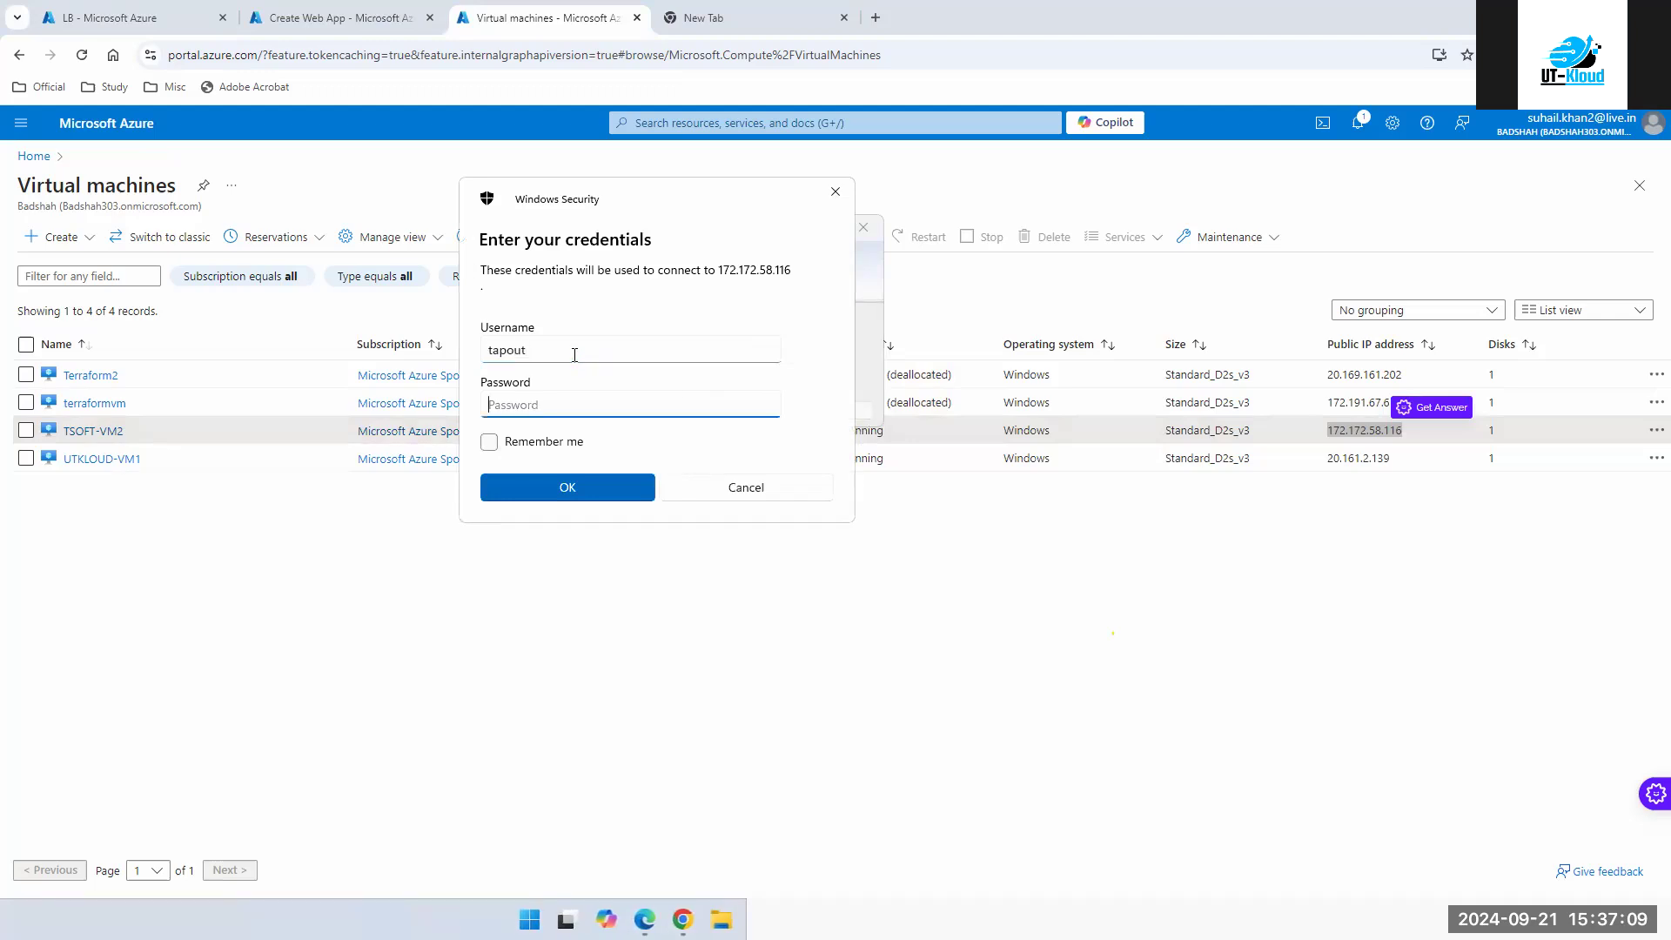
type("••••••••••••")
key("Return")
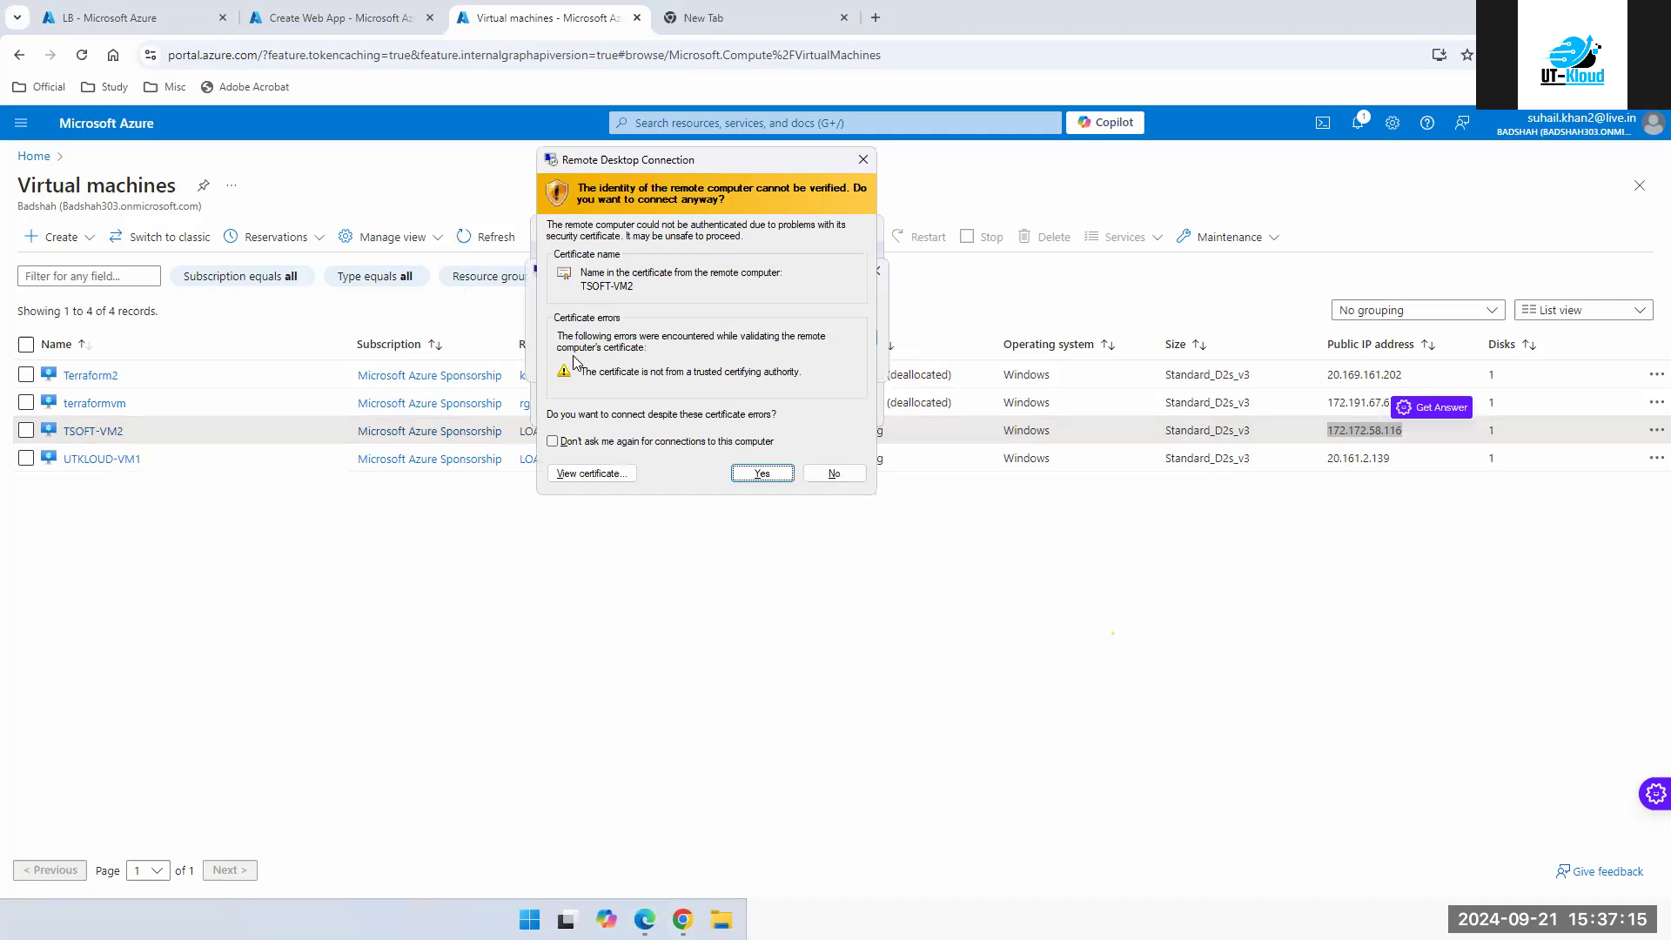
key("Return")
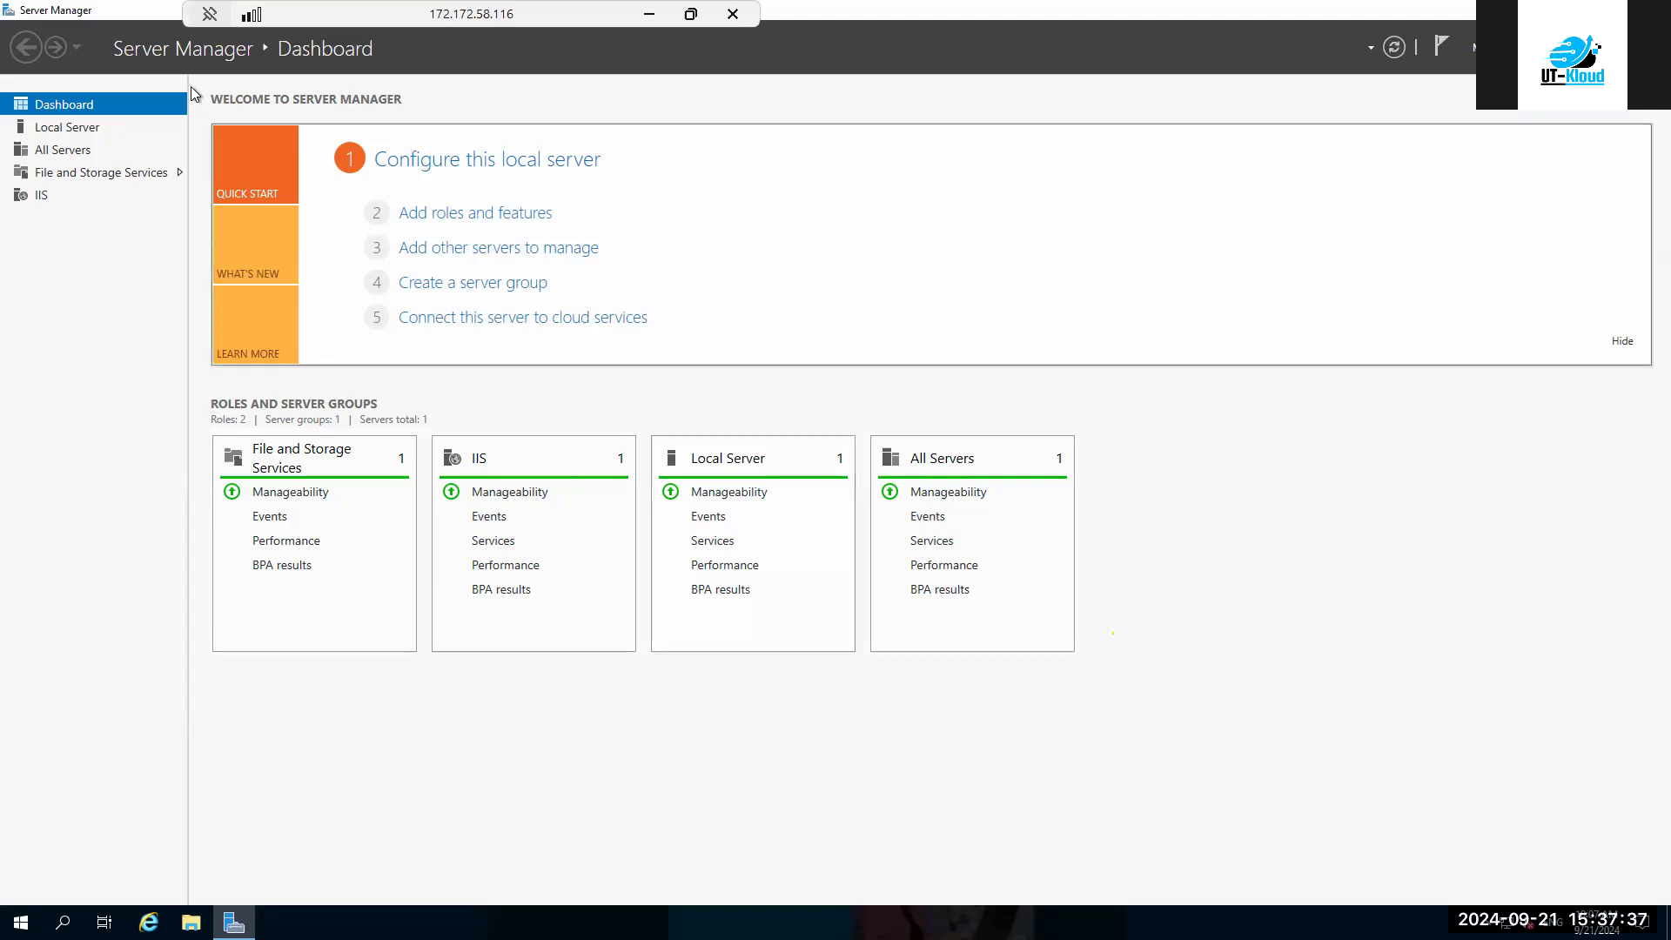
- Show the Local Server properties, and run inetmgr to open IIS Manager maximized on the TSOFT-VM2 server
left_click(64, 132)
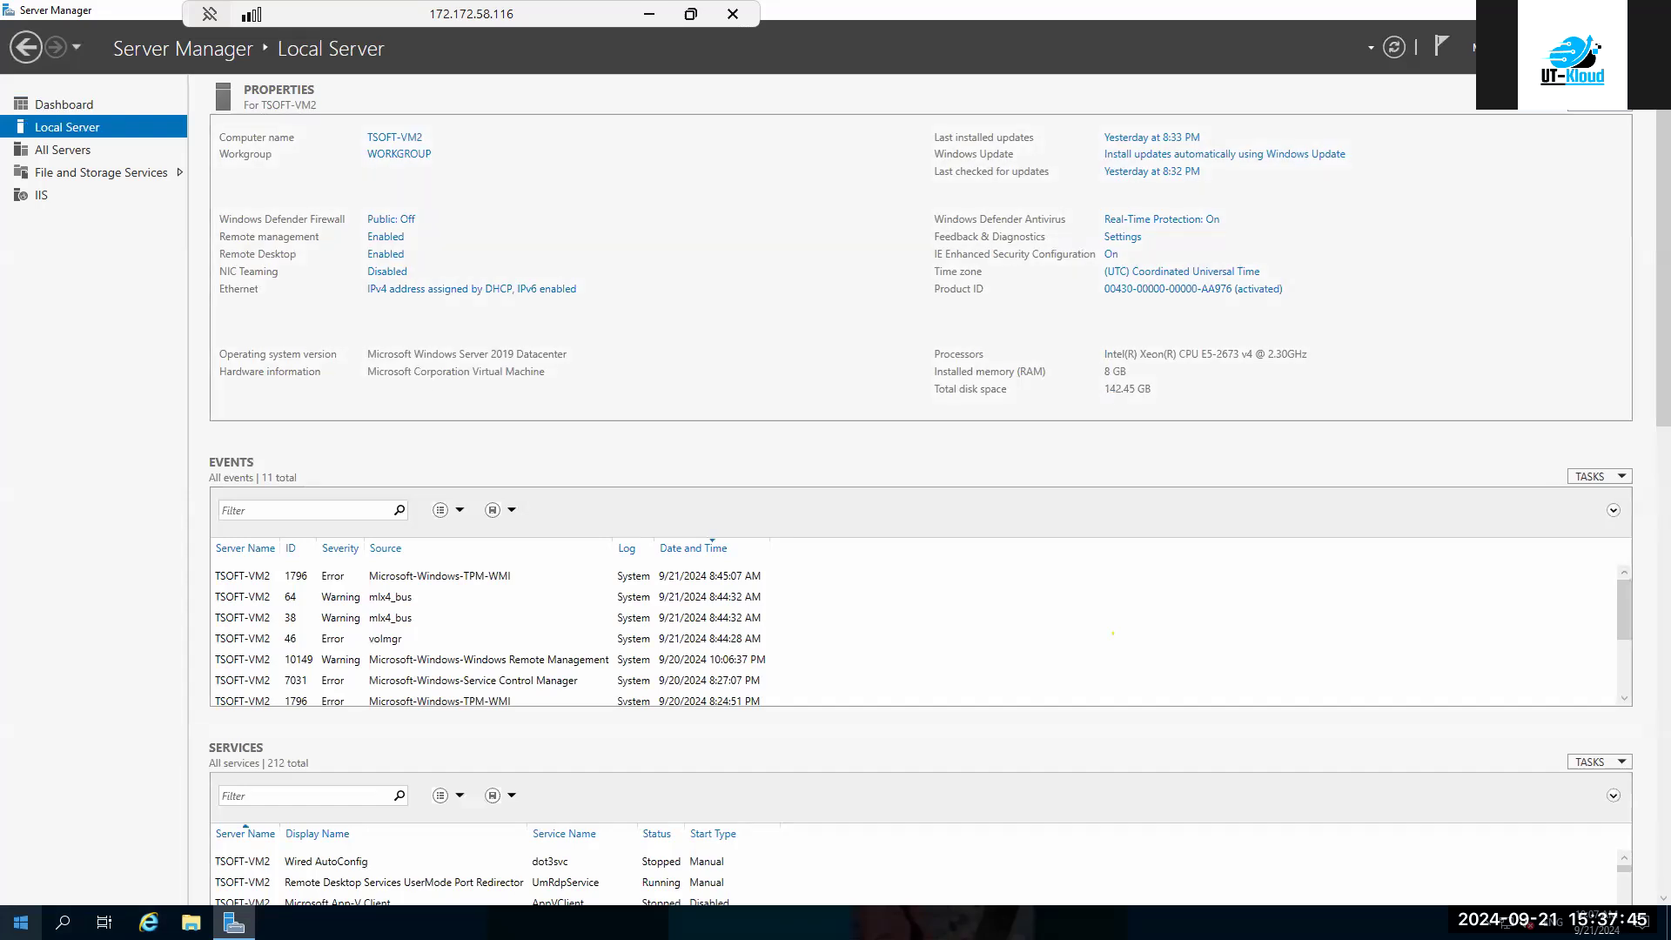
right_click(21, 922)
left_click(81, 843)
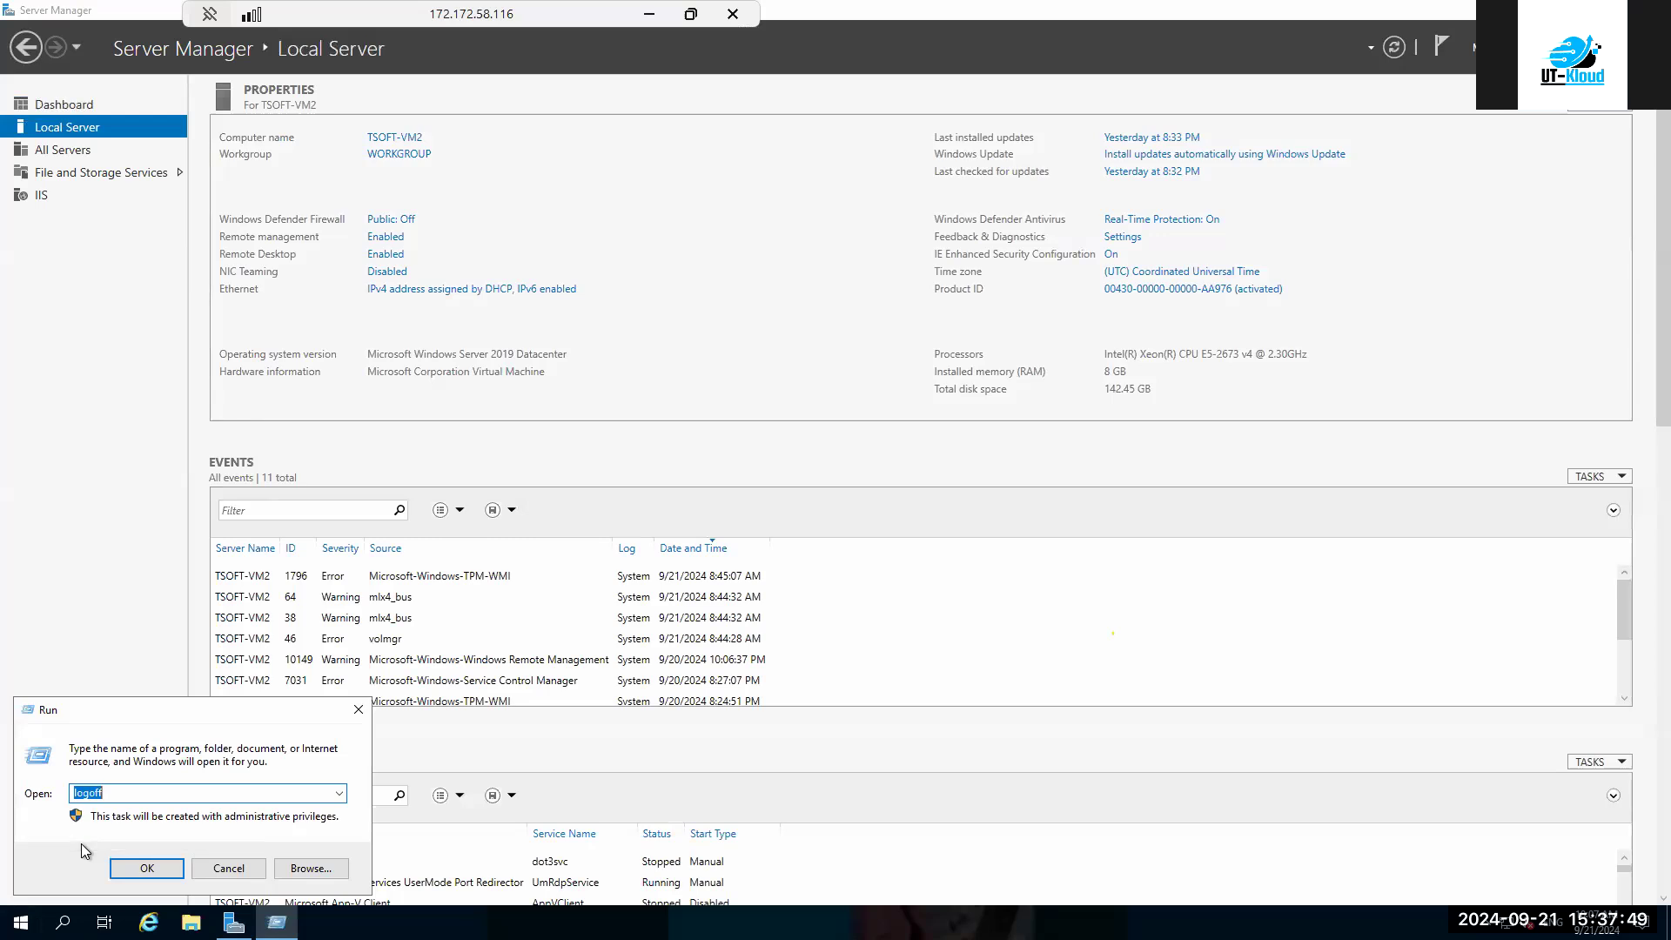
type("in")
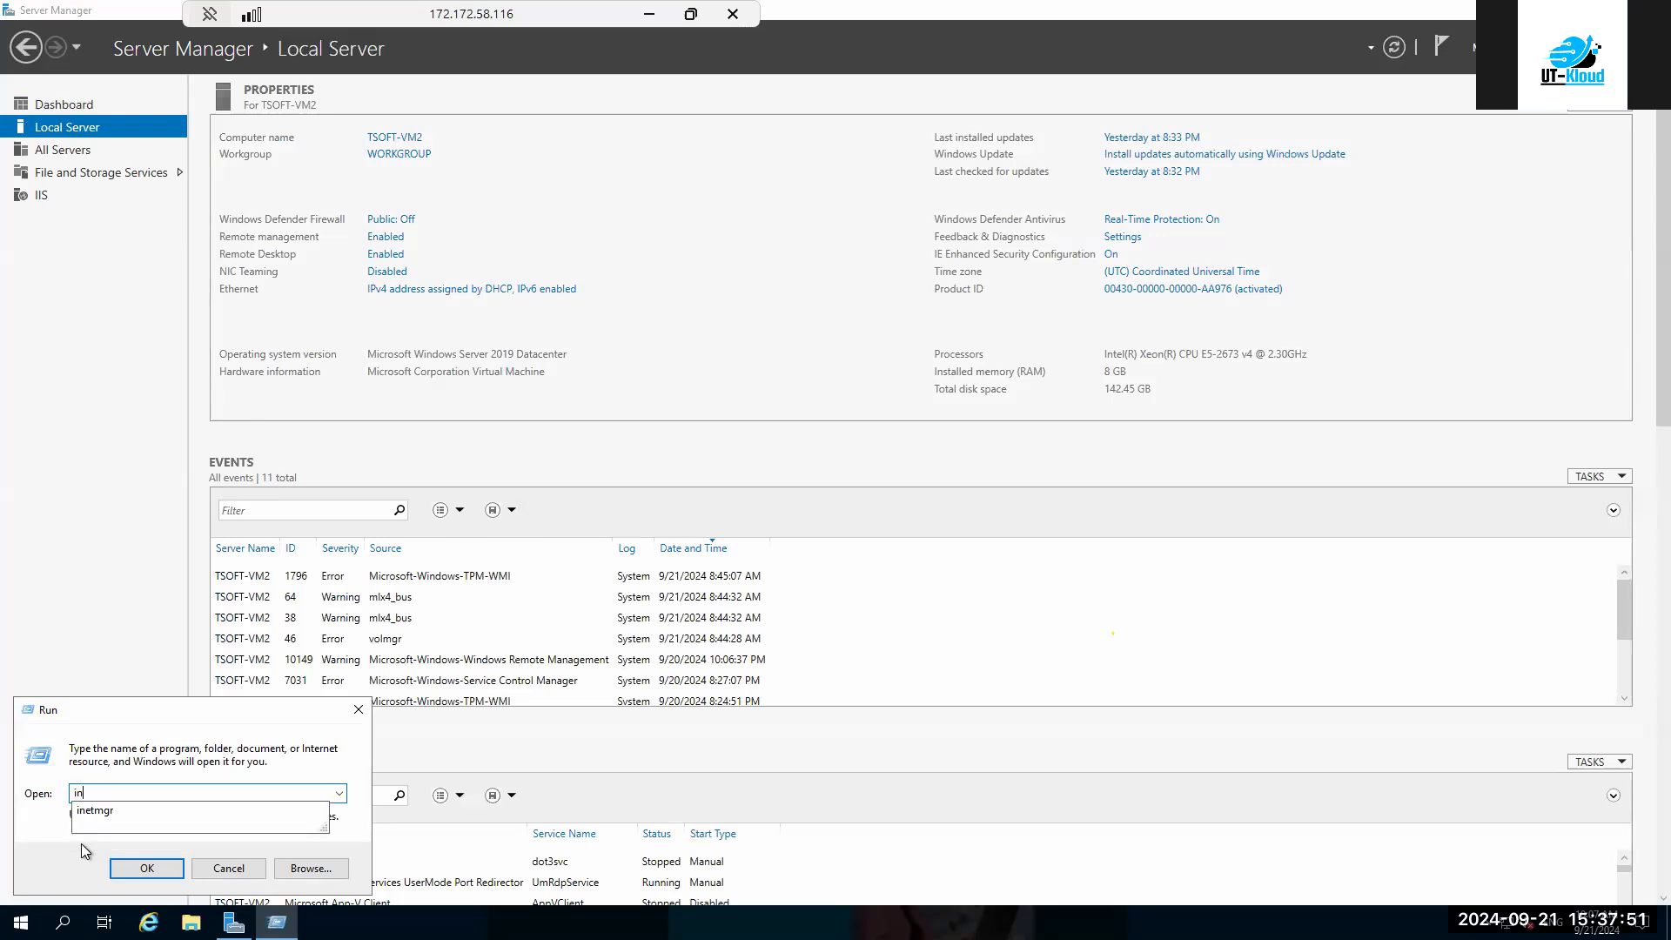
key("Down")
key("Return")
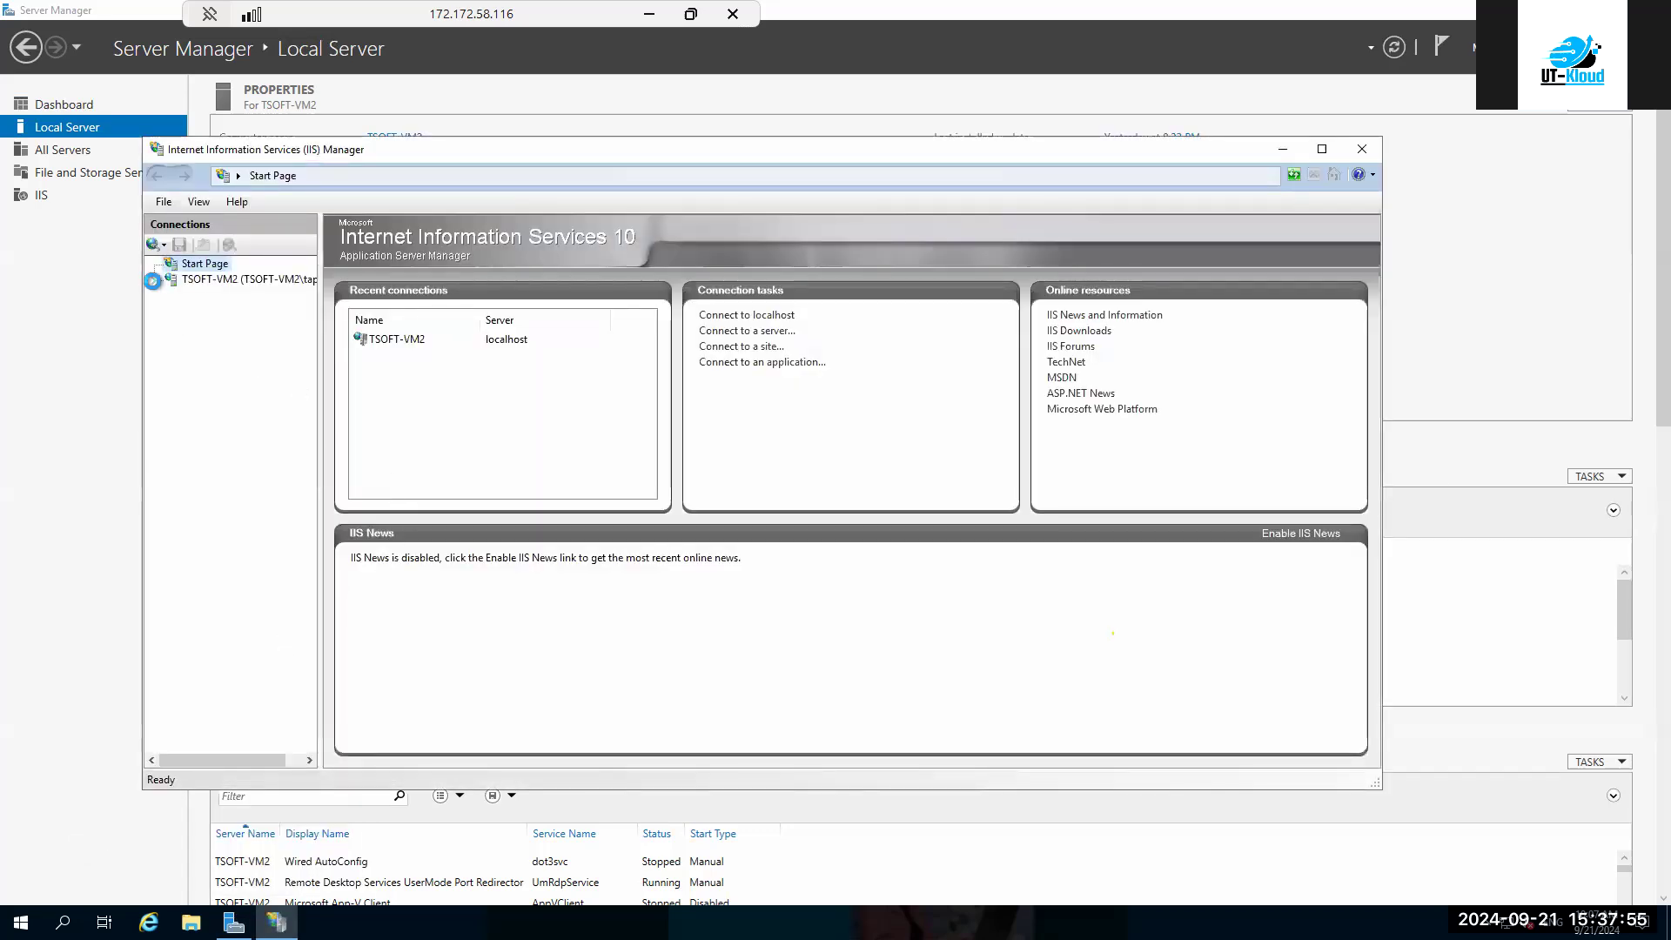
left_click(248, 278)
left_click(1322, 148)
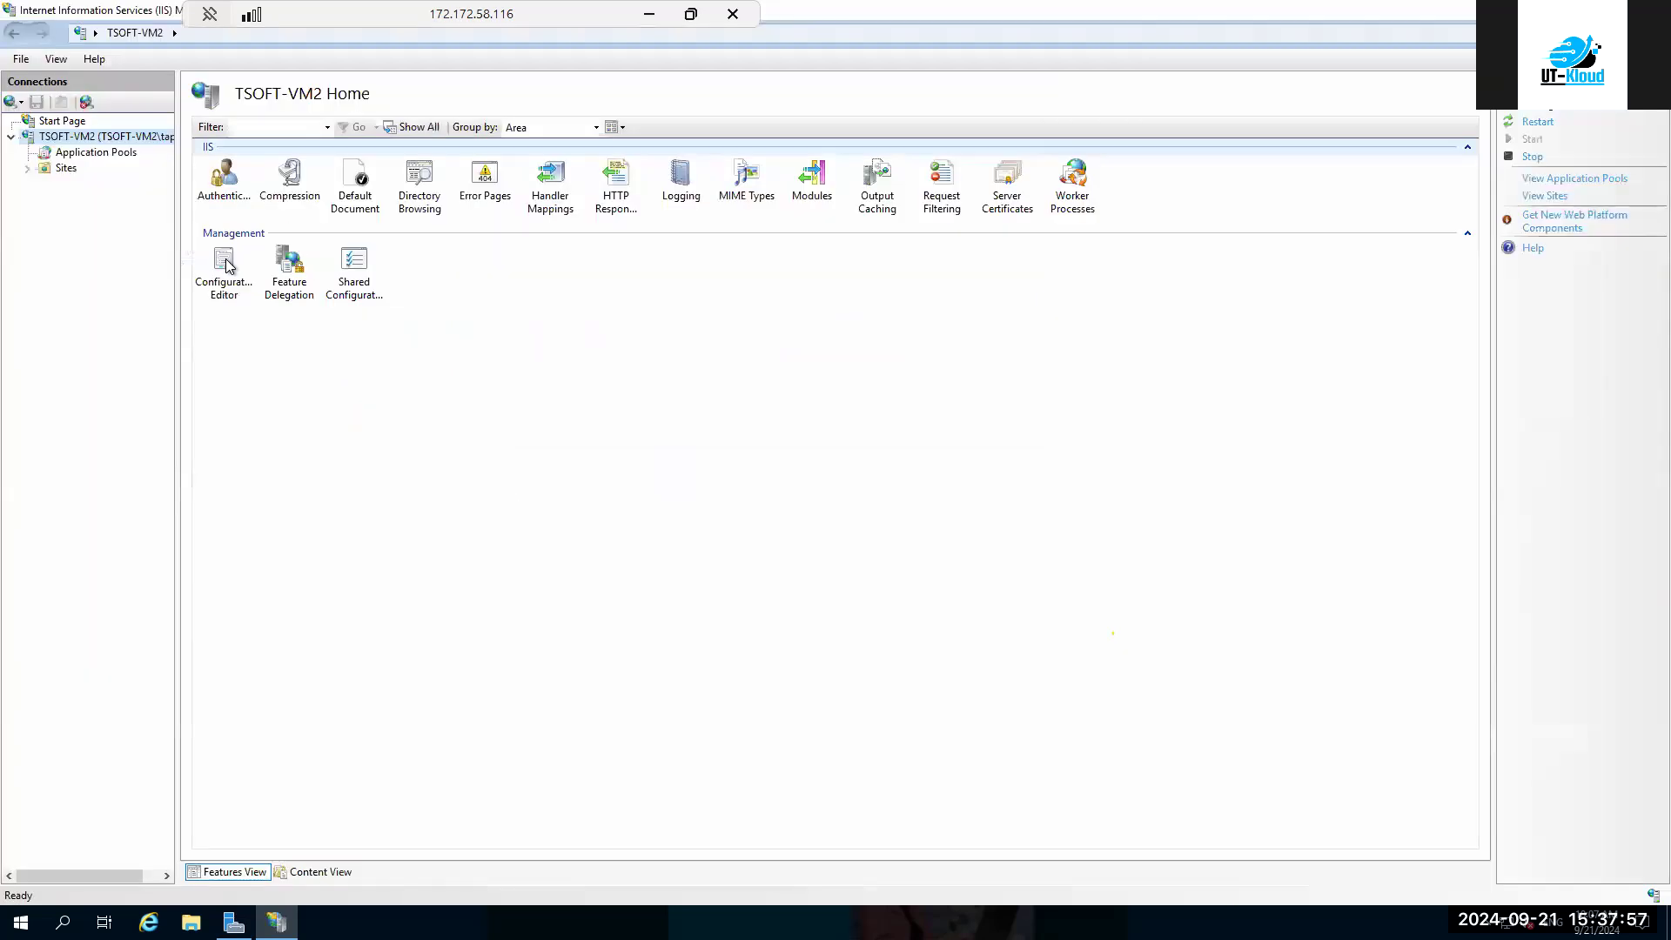
- Expand Sites under TSOFT-VM2 and look through the commands available for Default Web Site
left_click(27, 168)
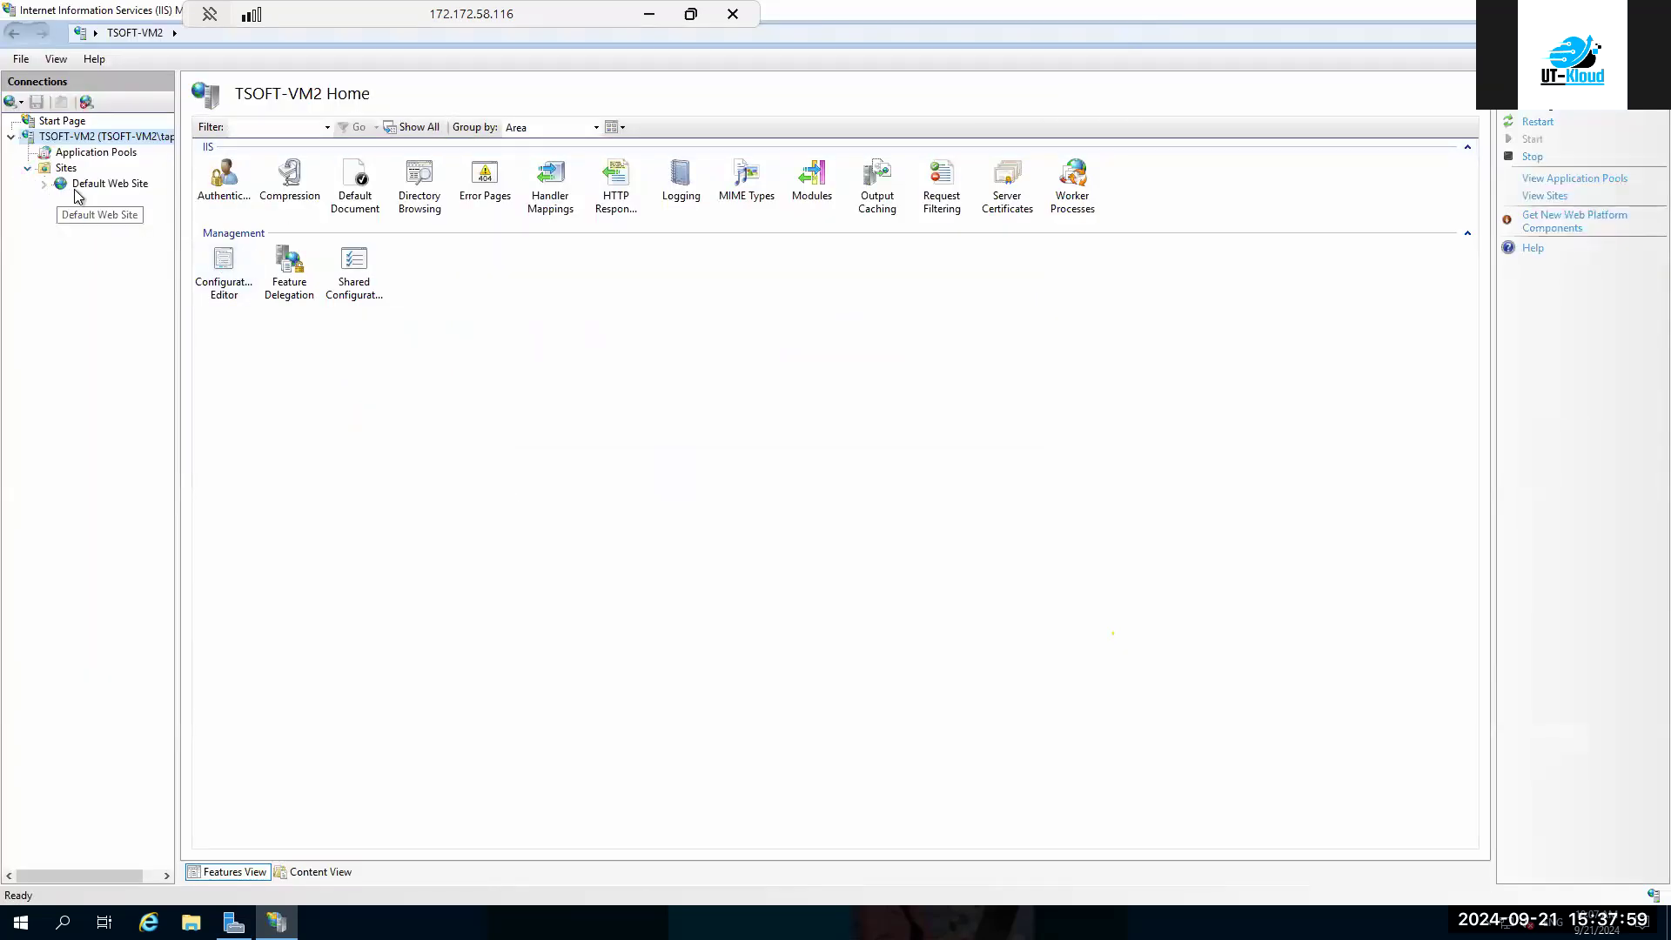
left_click(79, 186)
right_click(80, 188)
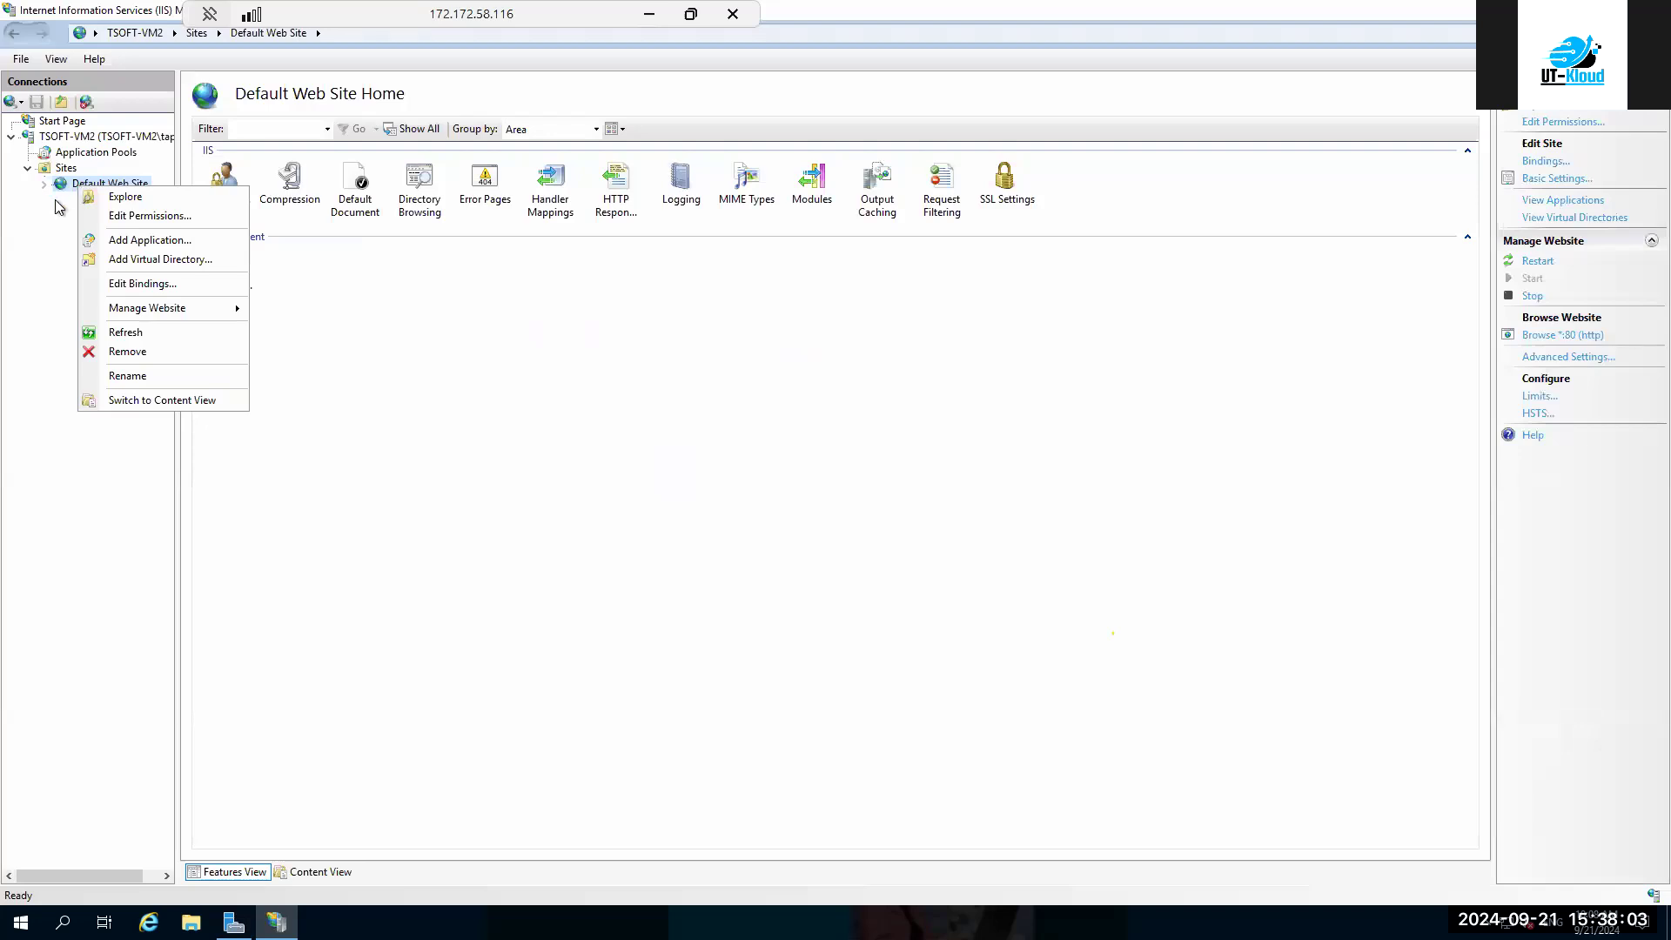
left_click(44, 188)
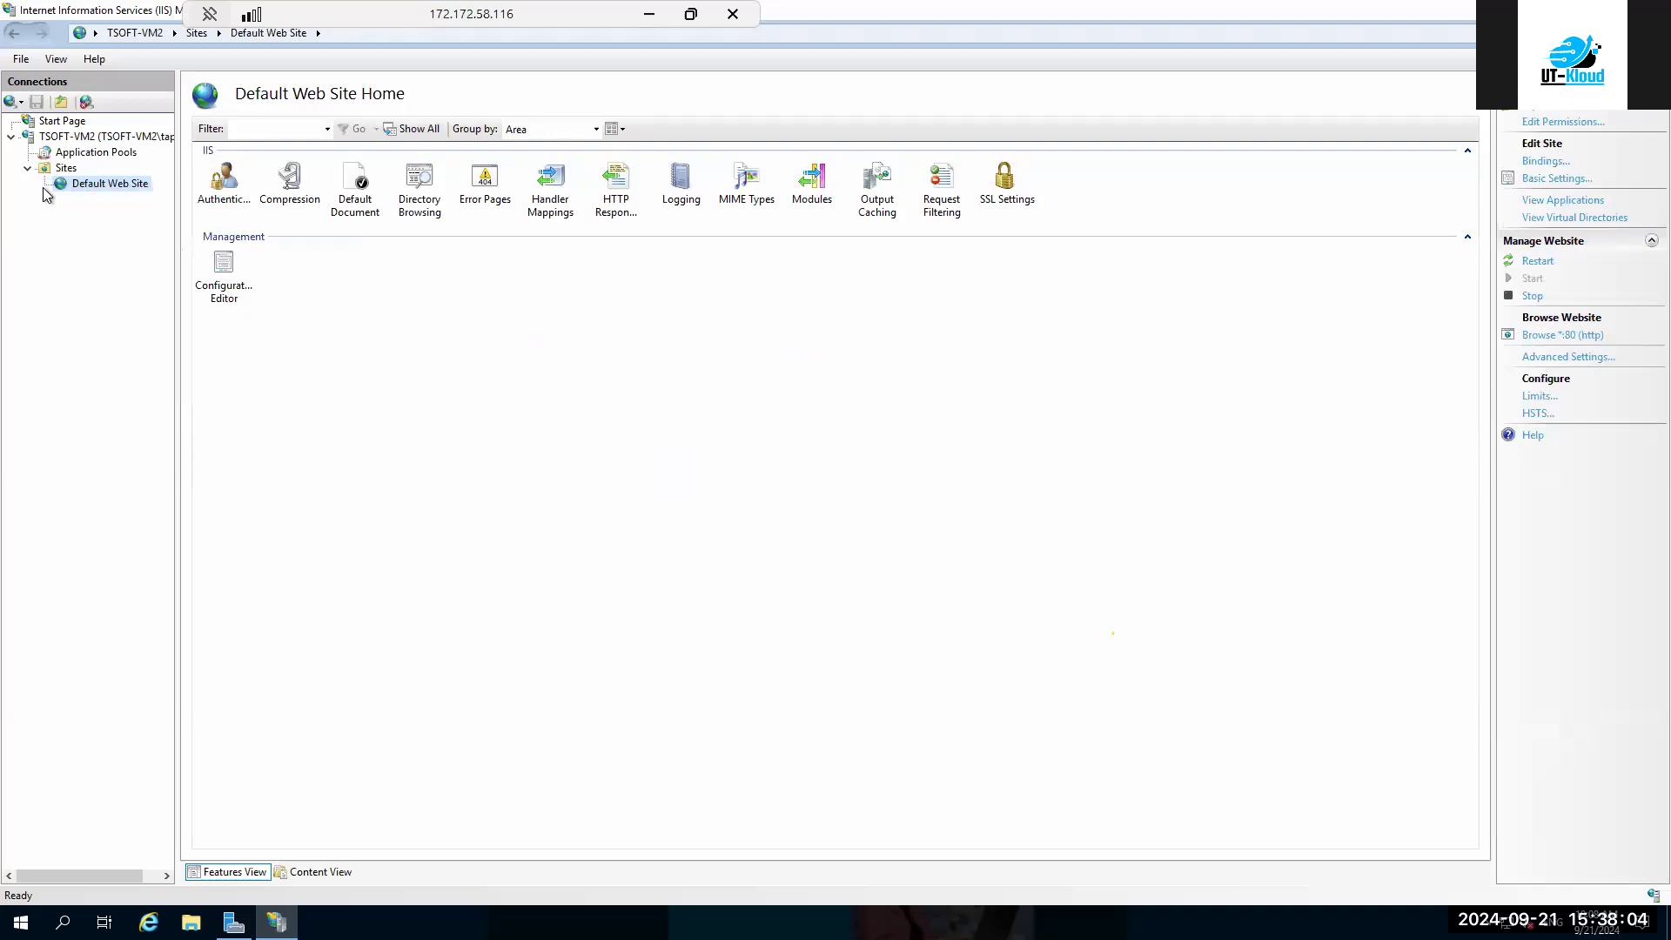
right_click(91, 185)
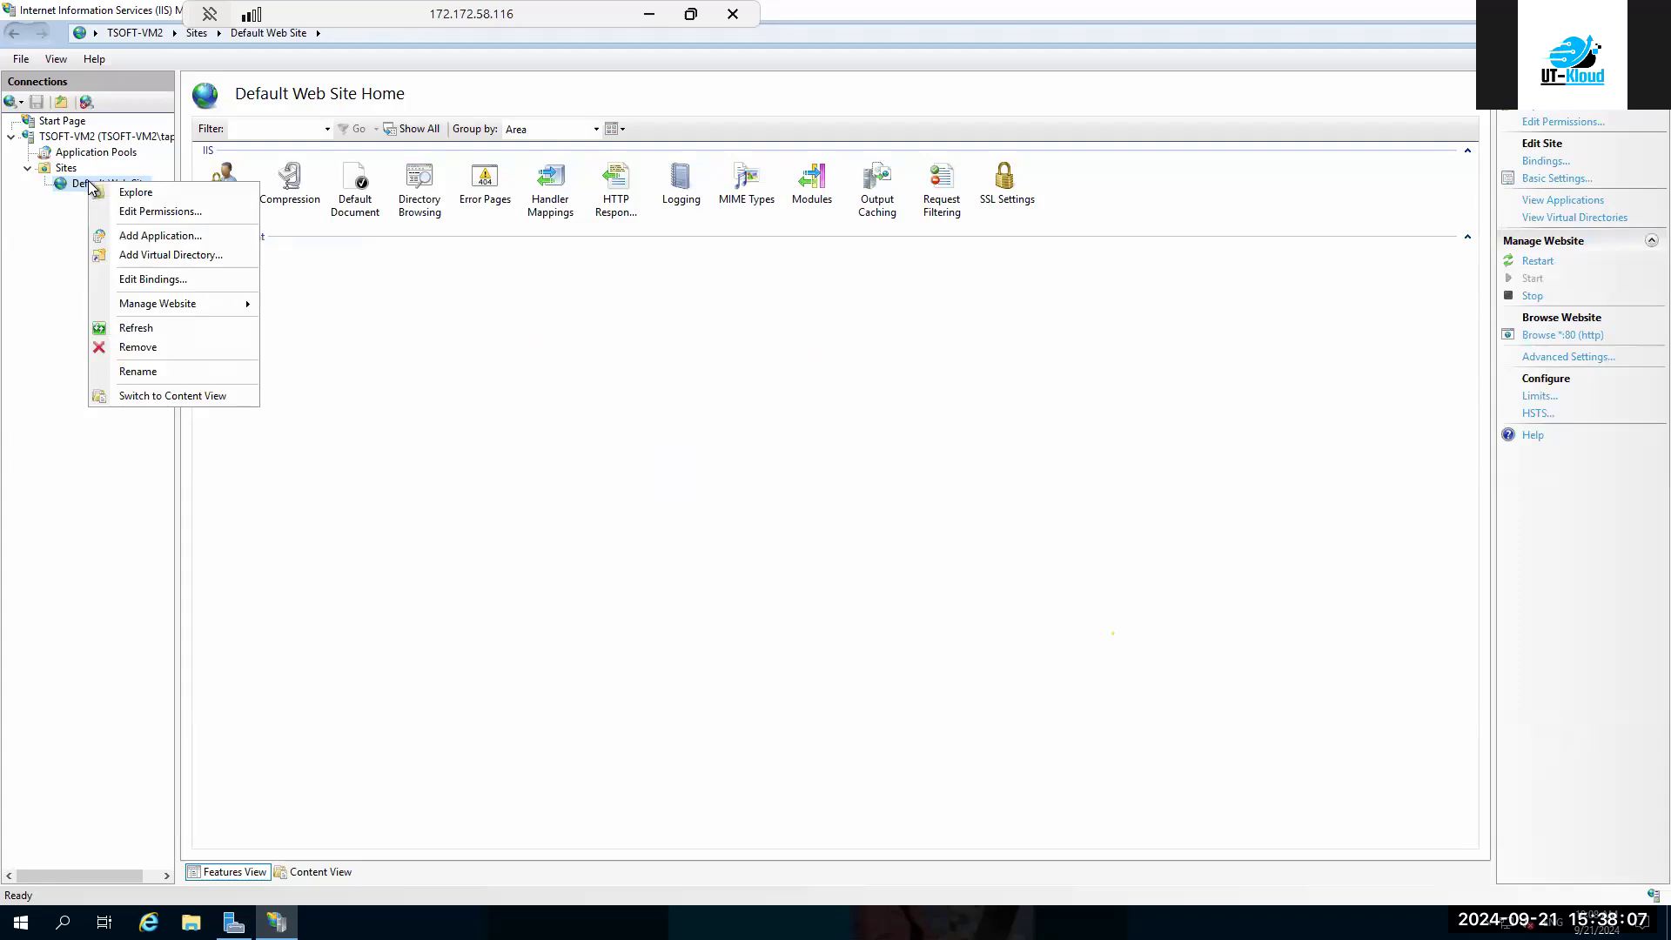
left_click(337, 265)
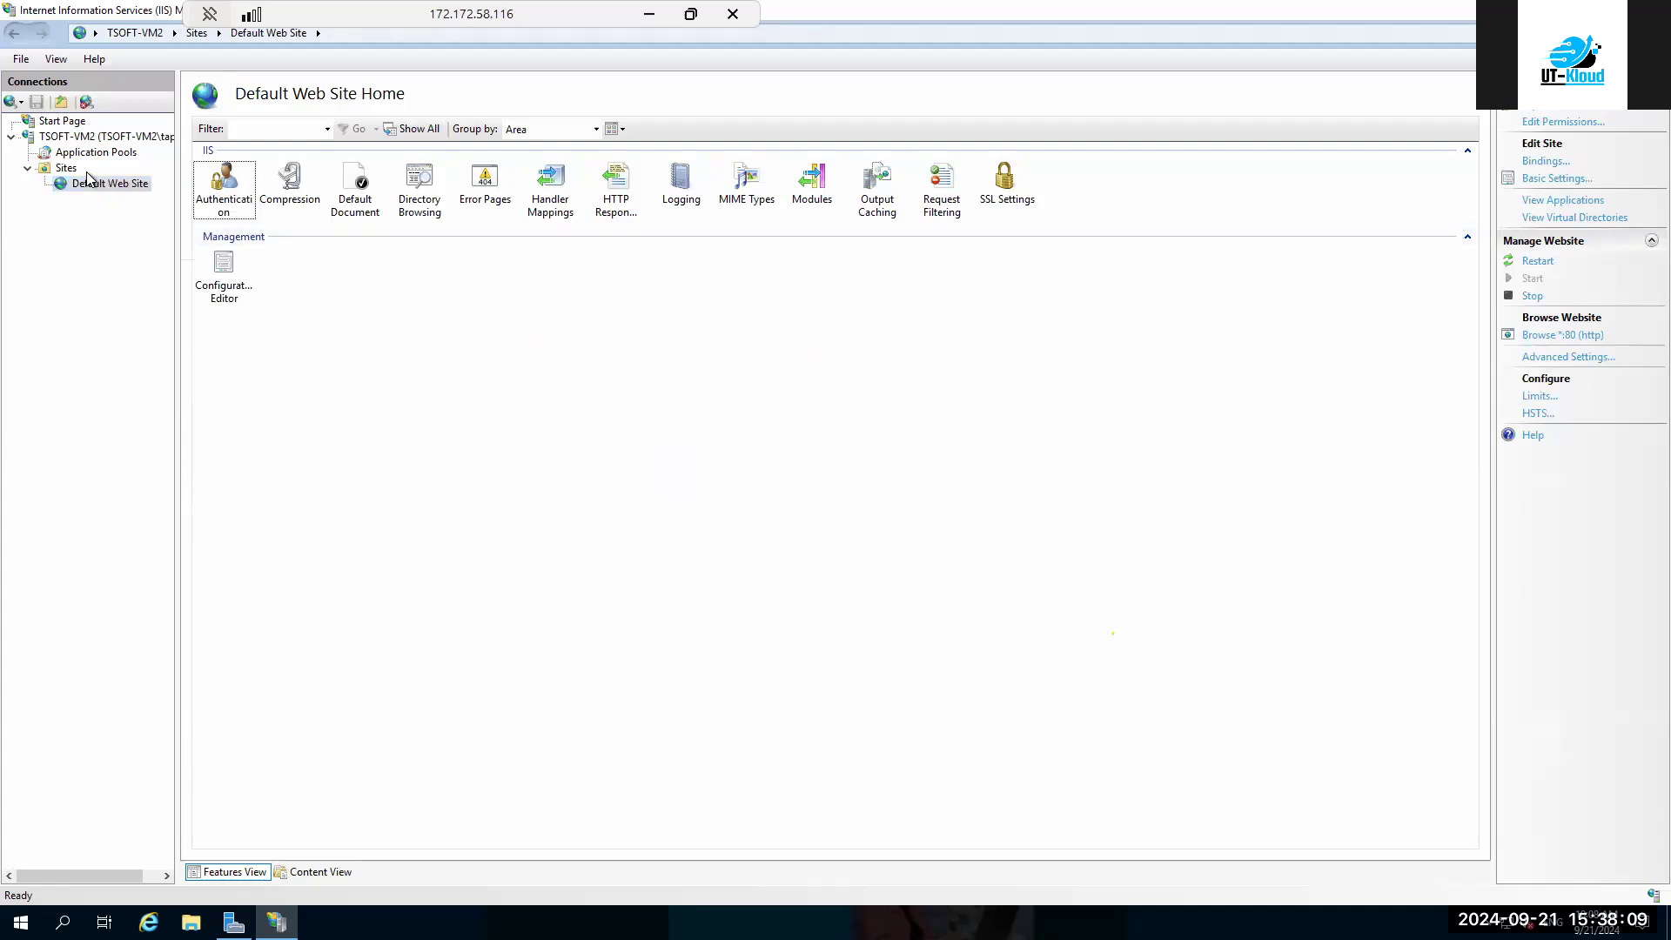
- Stop the IIS web server on TSOFT-VM2 and recheck its Start and Stop commands with the IIS Manager window restored
left_click(85, 155)
right_click(85, 155)
left_click(75, 145)
right_click(75, 139)
left_click(124, 244)
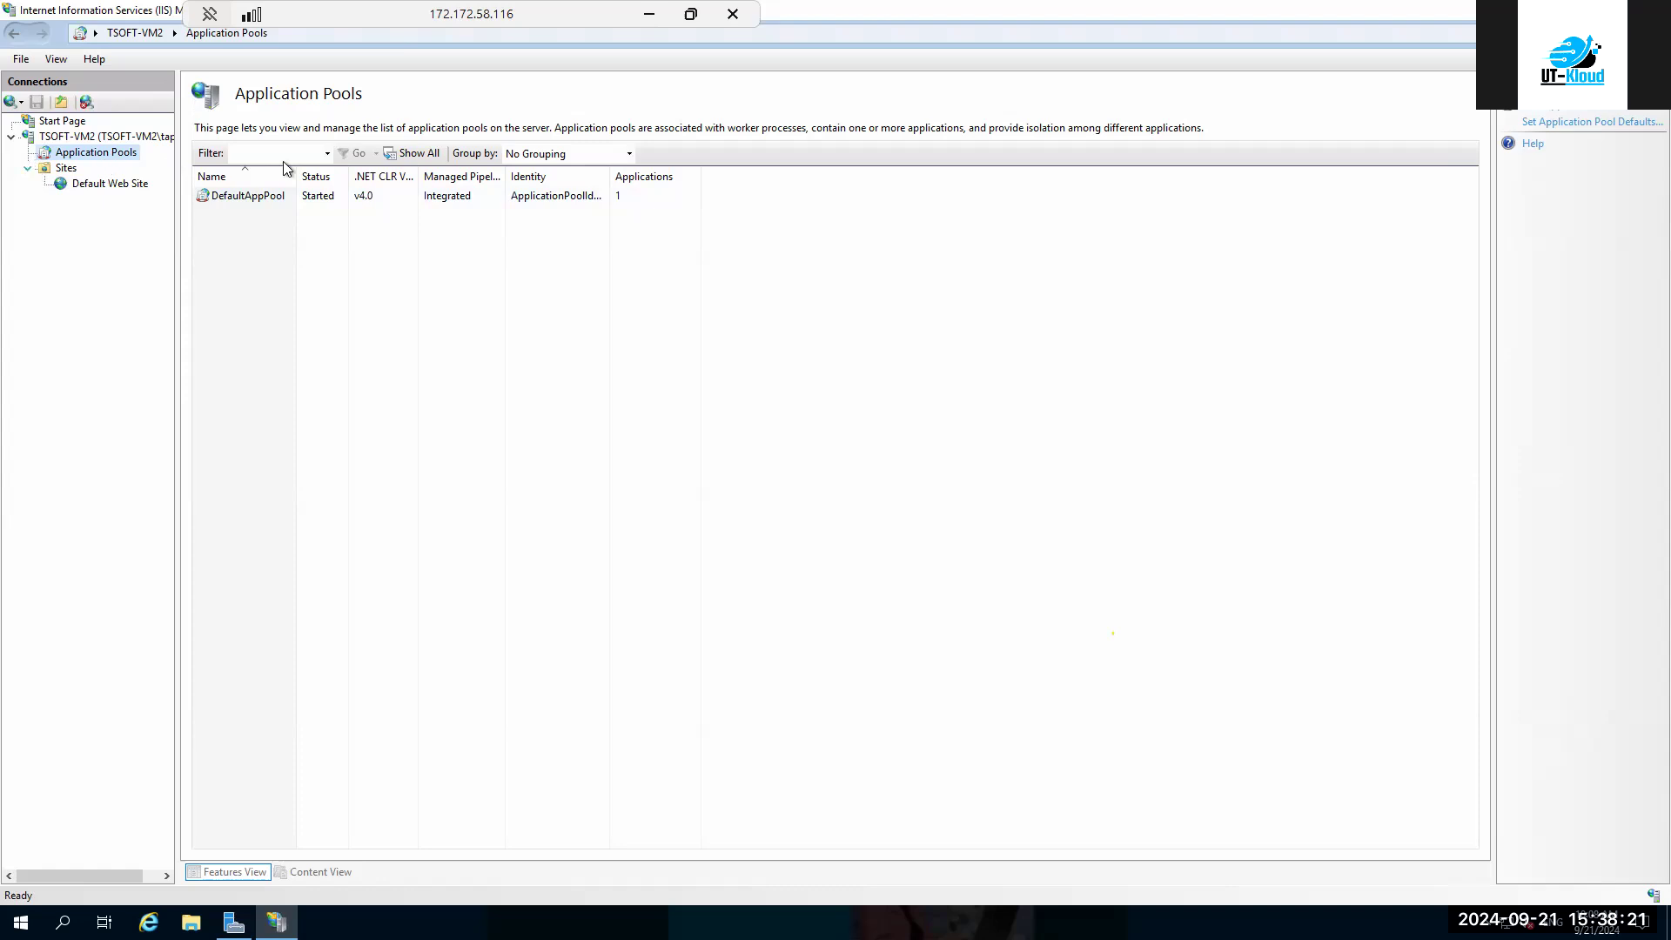
left_click(1610, 10)
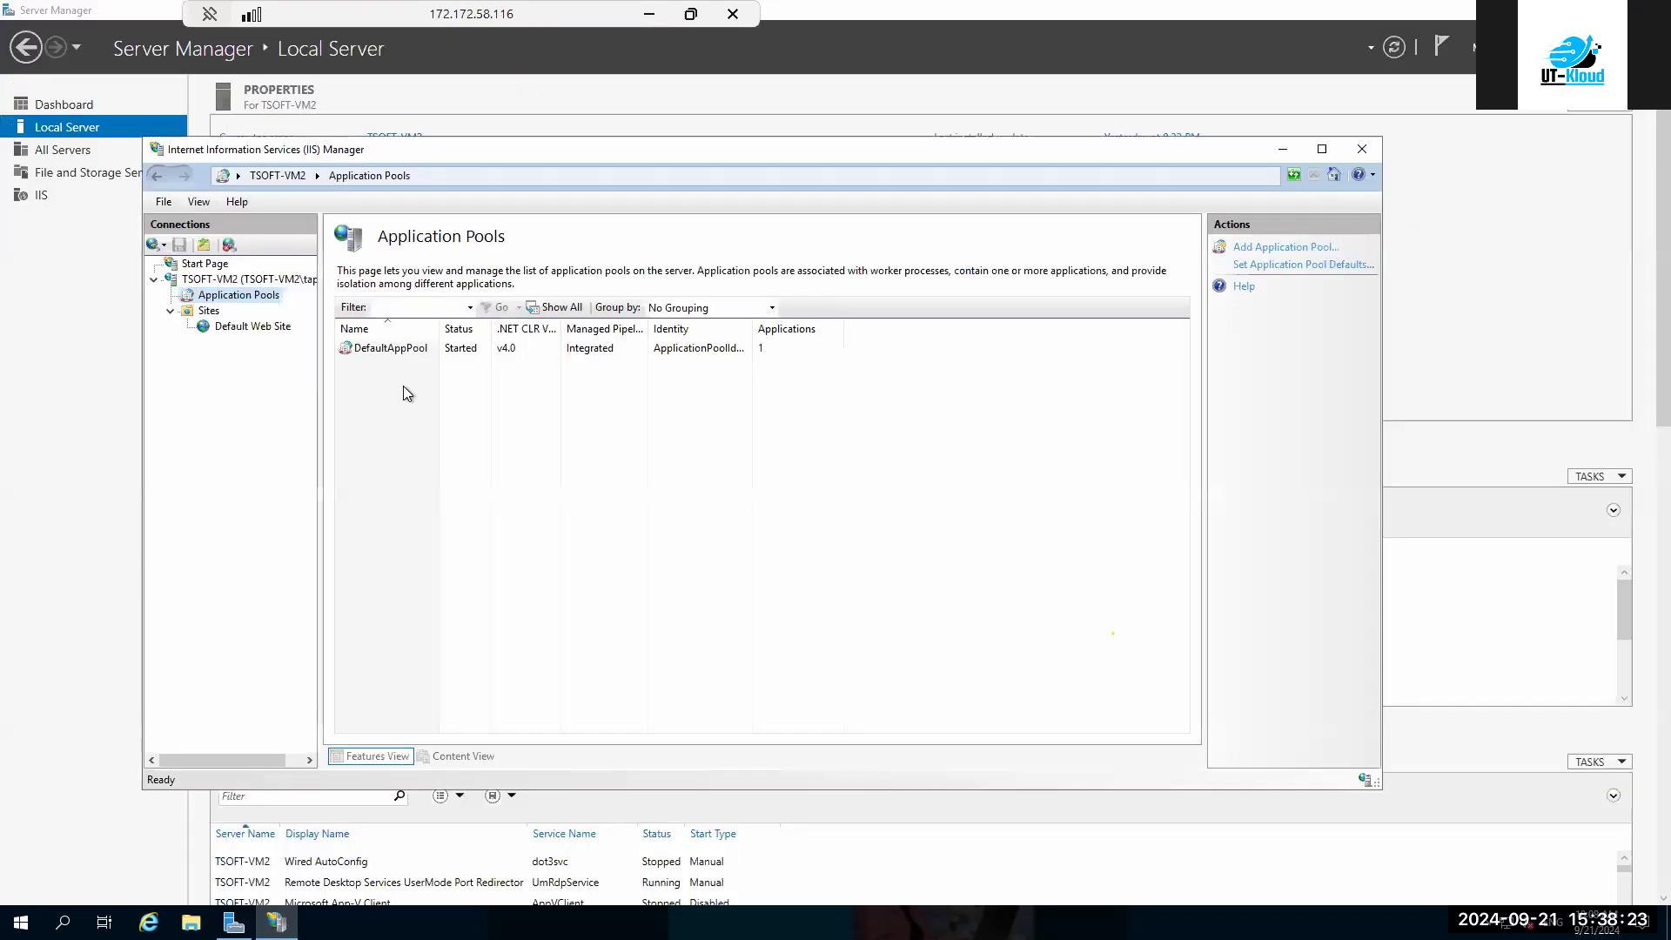
right_click(215, 281)
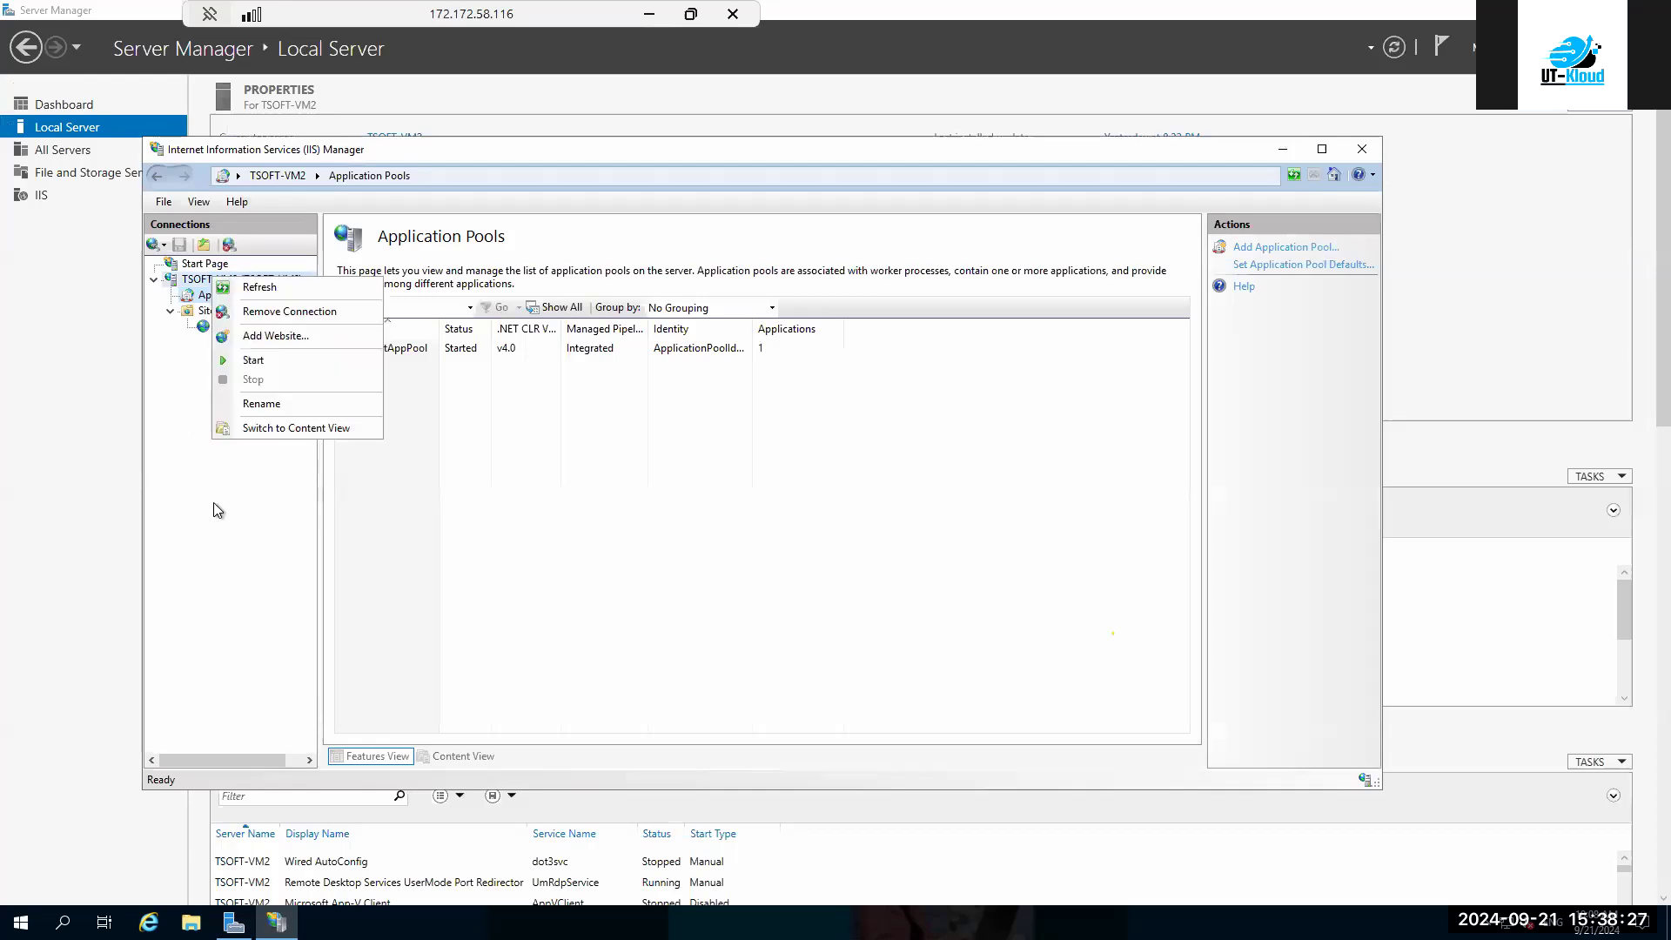
left_click(1296, 176)
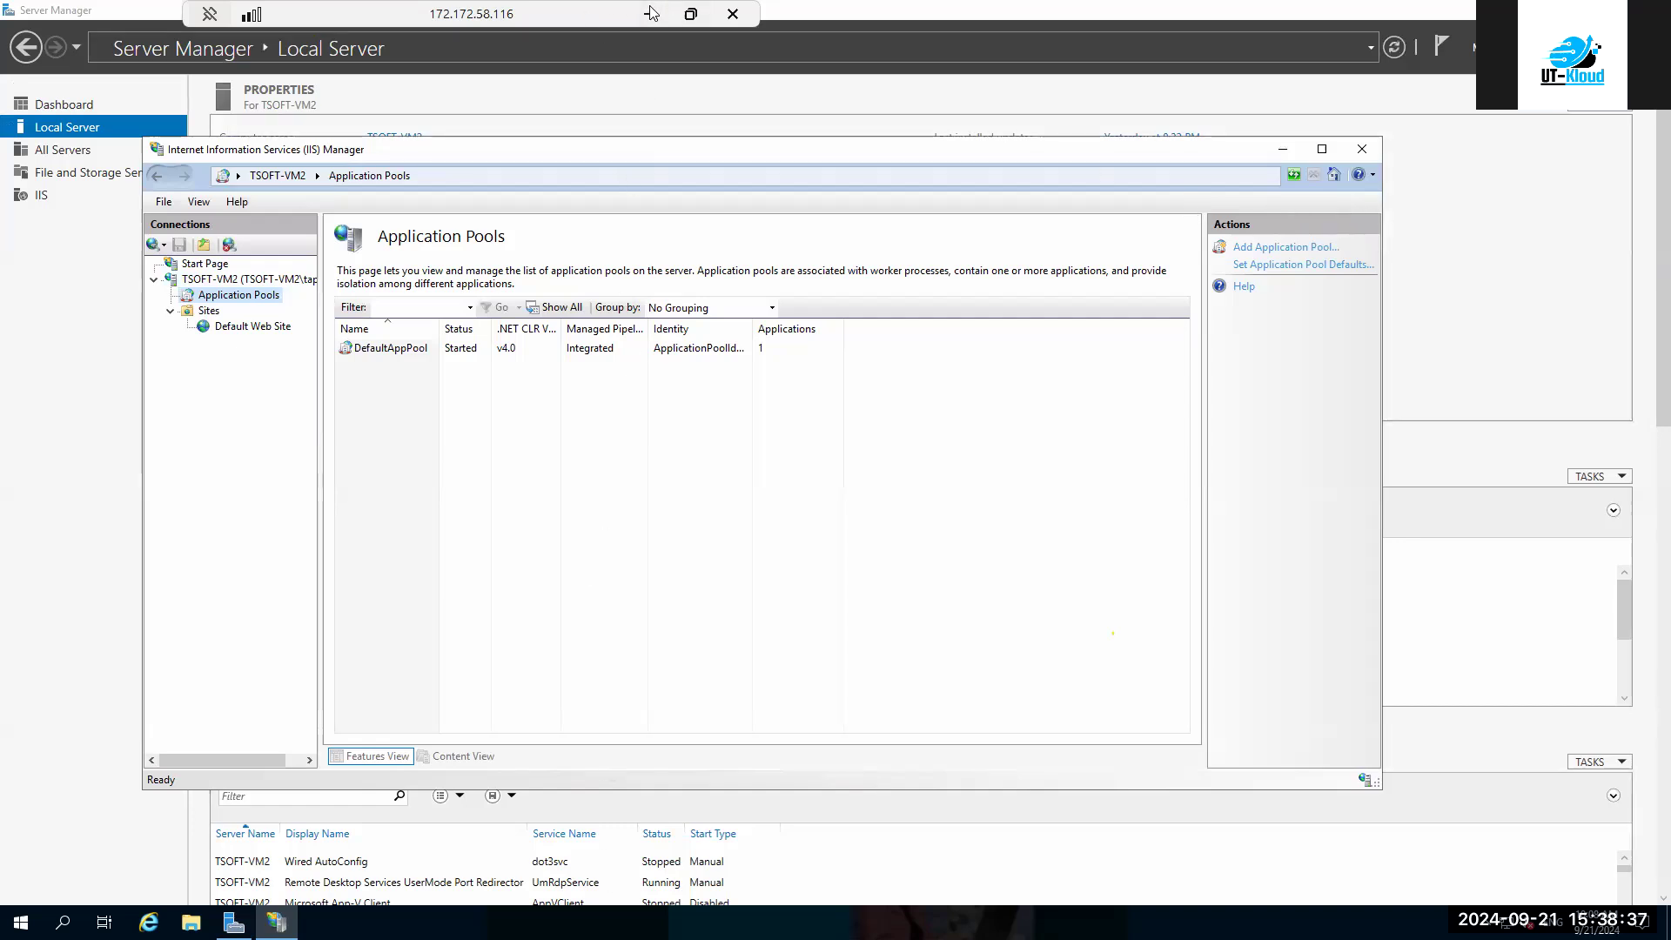
- Leave the remote session and browse to 172.177.182.93 in a new regular browser window to test the load balancer
key("alt+Tab")
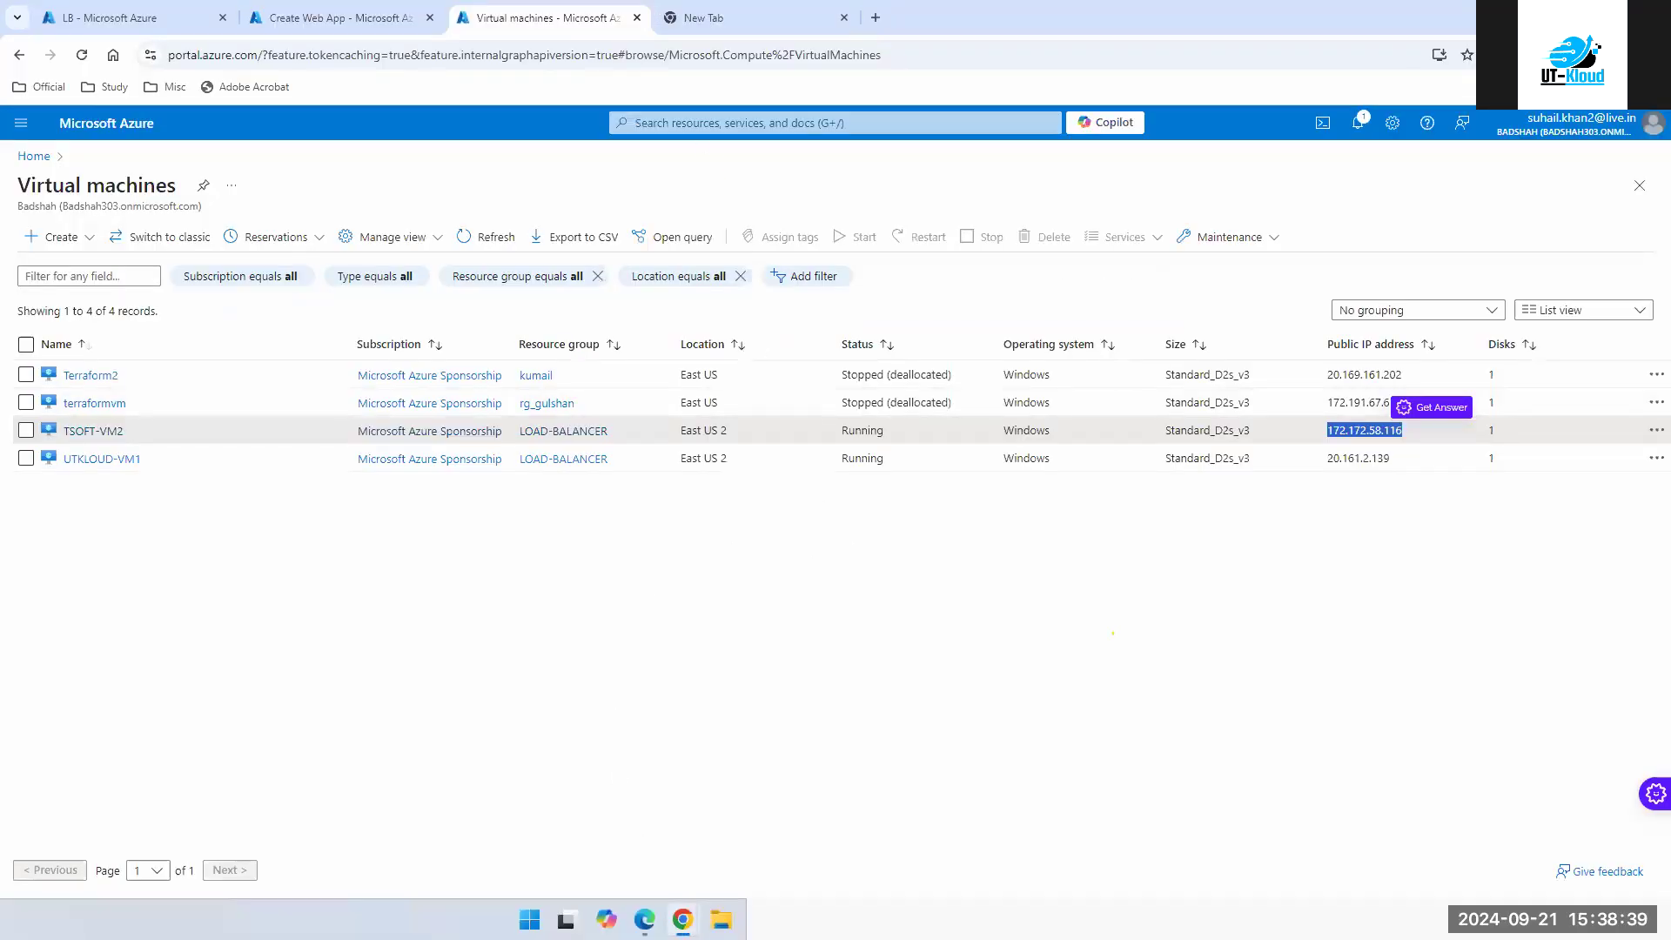
key("alt+Tab")
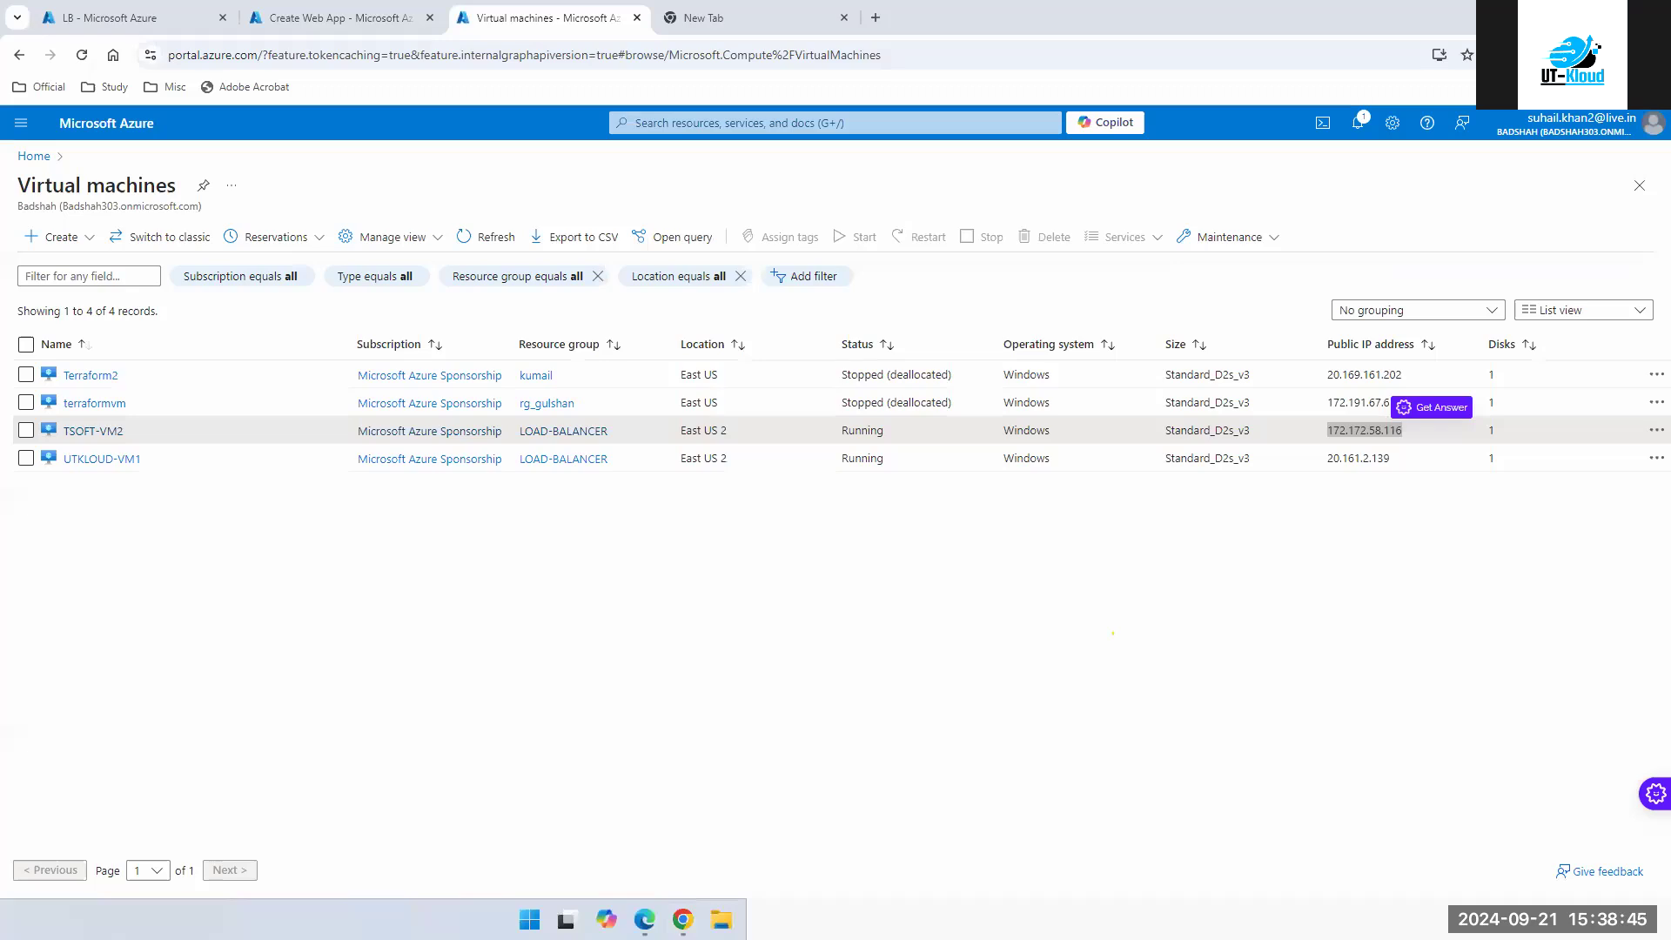
left_click(1658, 55)
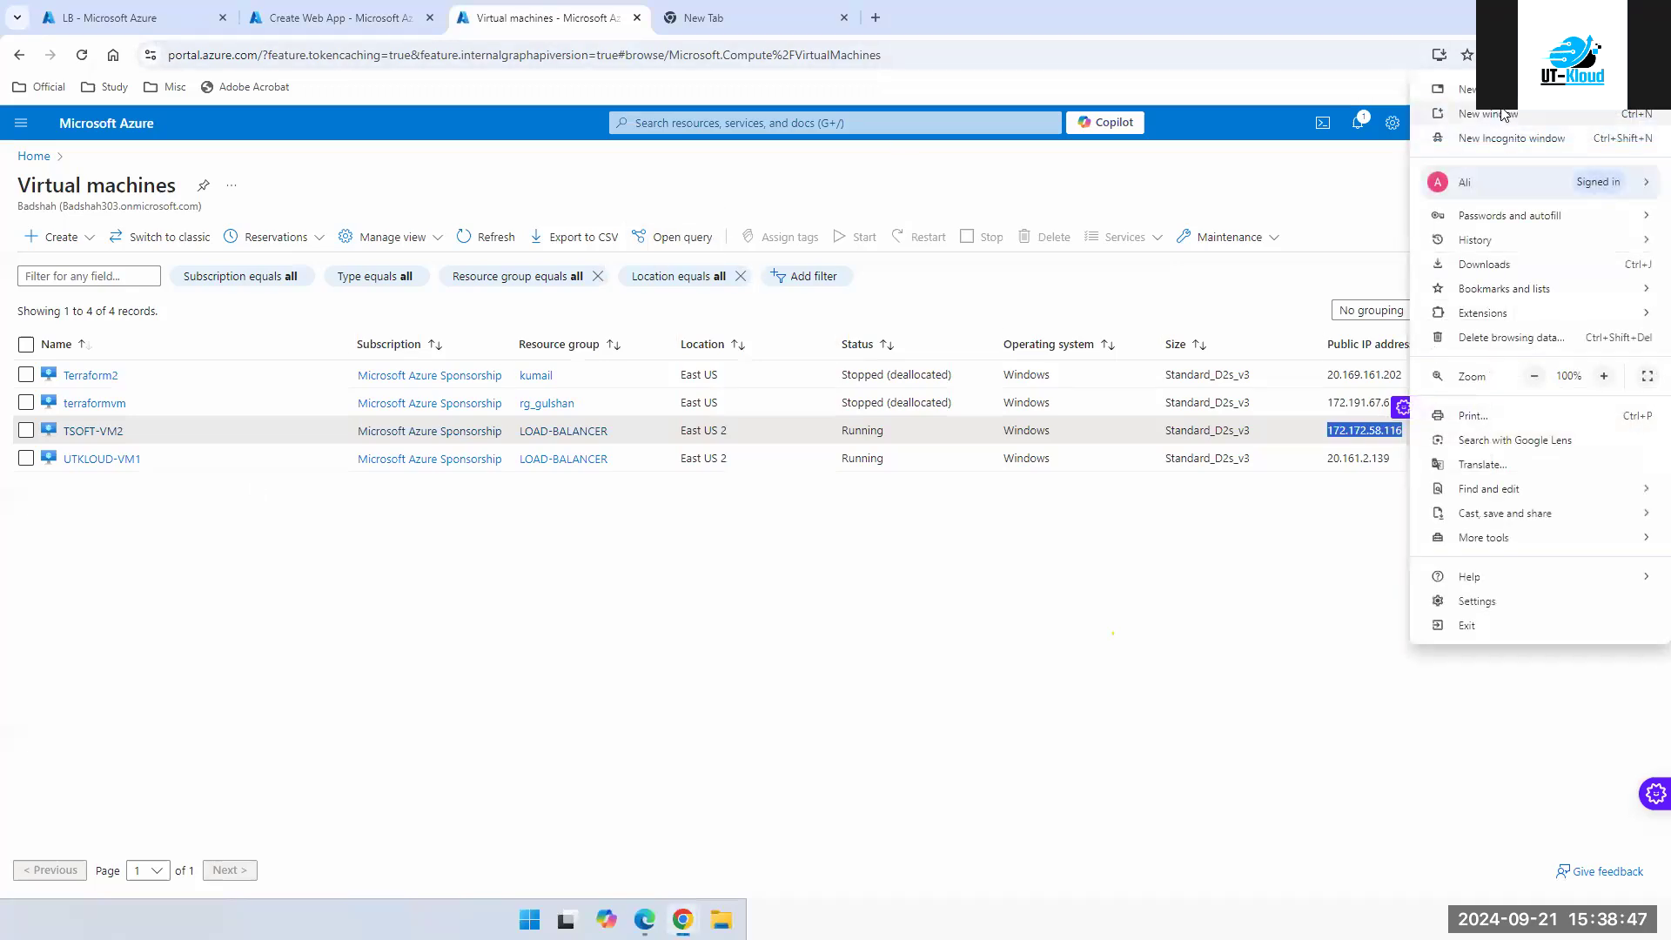
left_click(1489, 114)
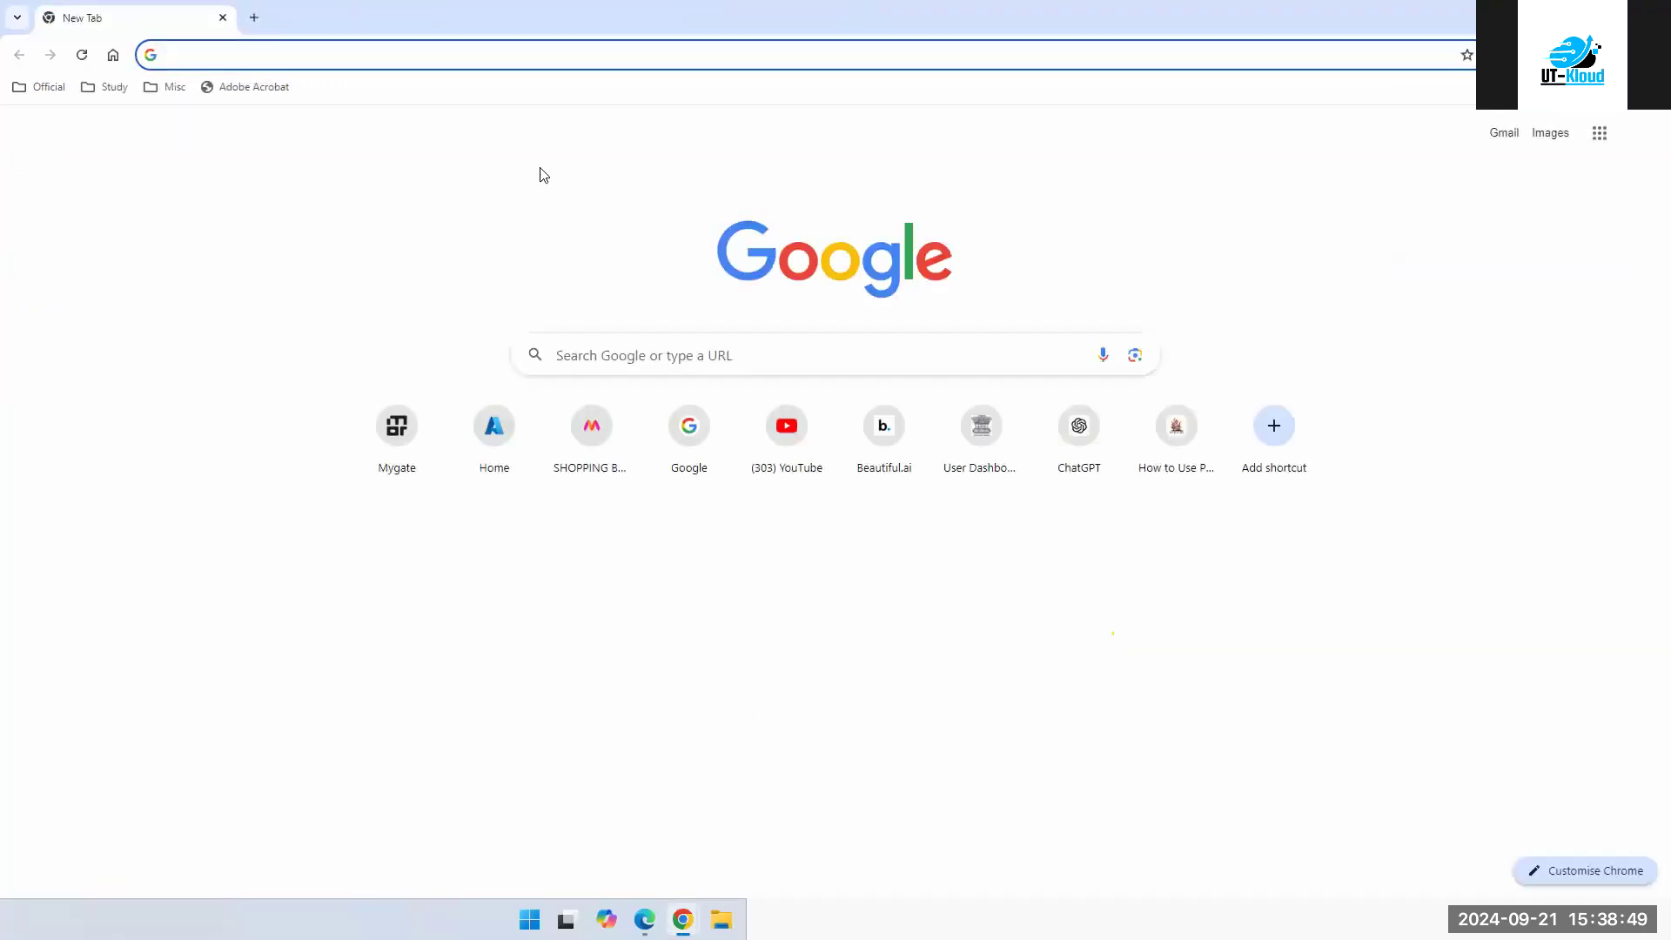
type("172.177.182.93")
key("Return")
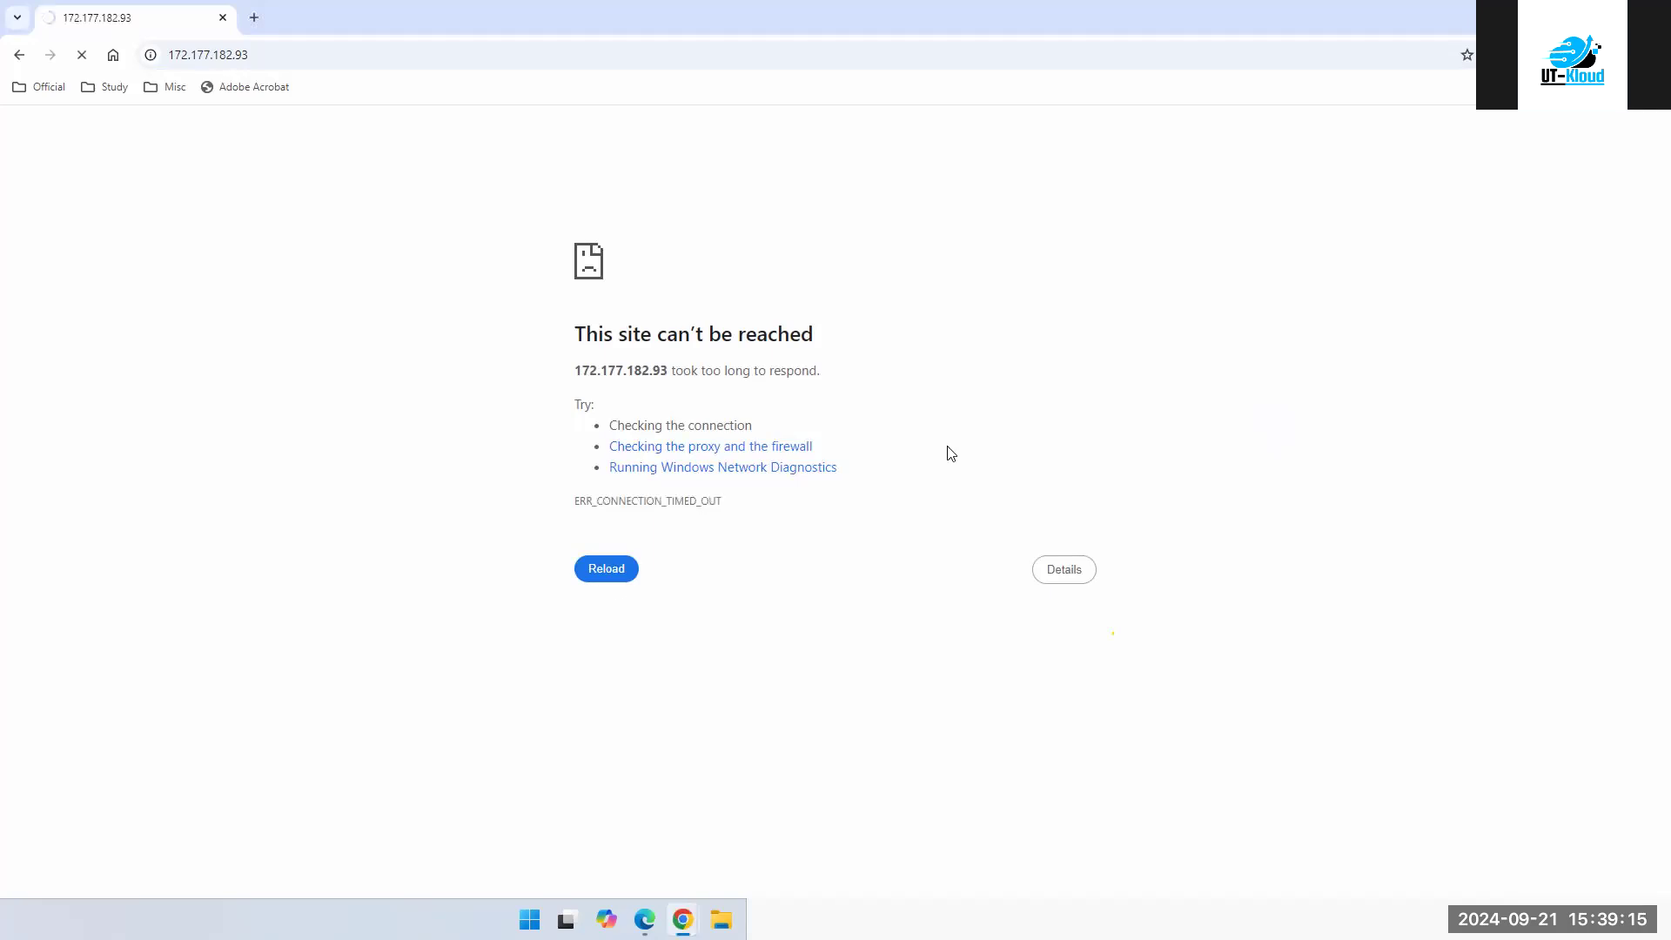
- Copy the public IP address of UTKLOUD-VM1 from the portal and browse to 20.161.2.139 in the spare tab
key("alt+Tab")
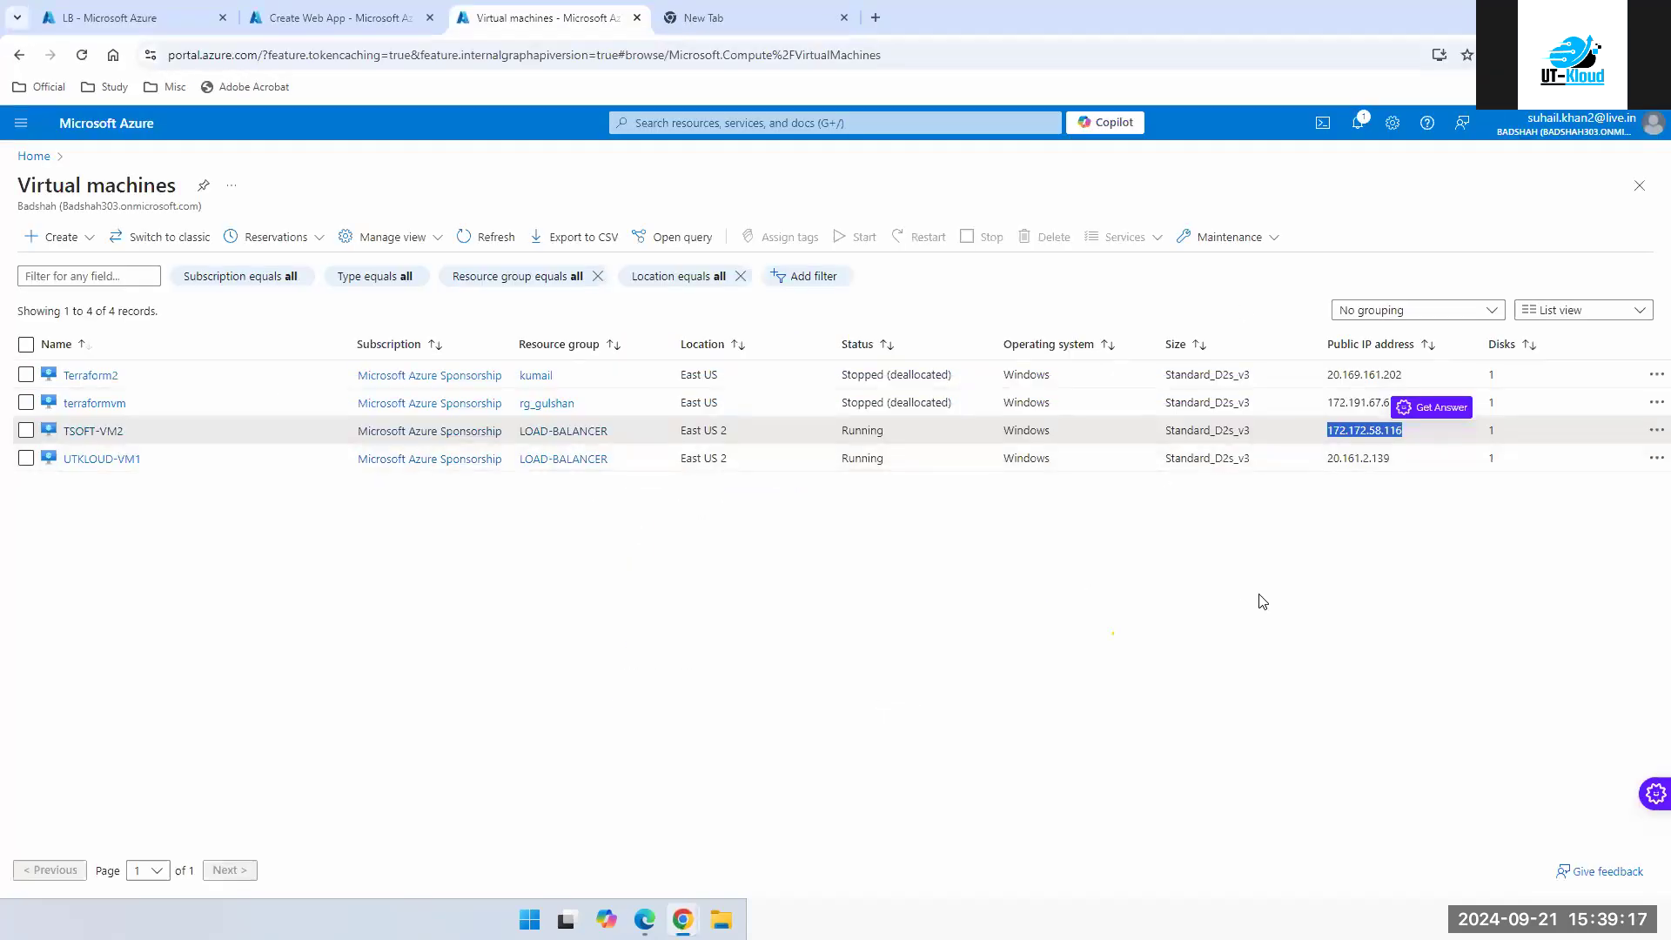
left_click(1259, 595)
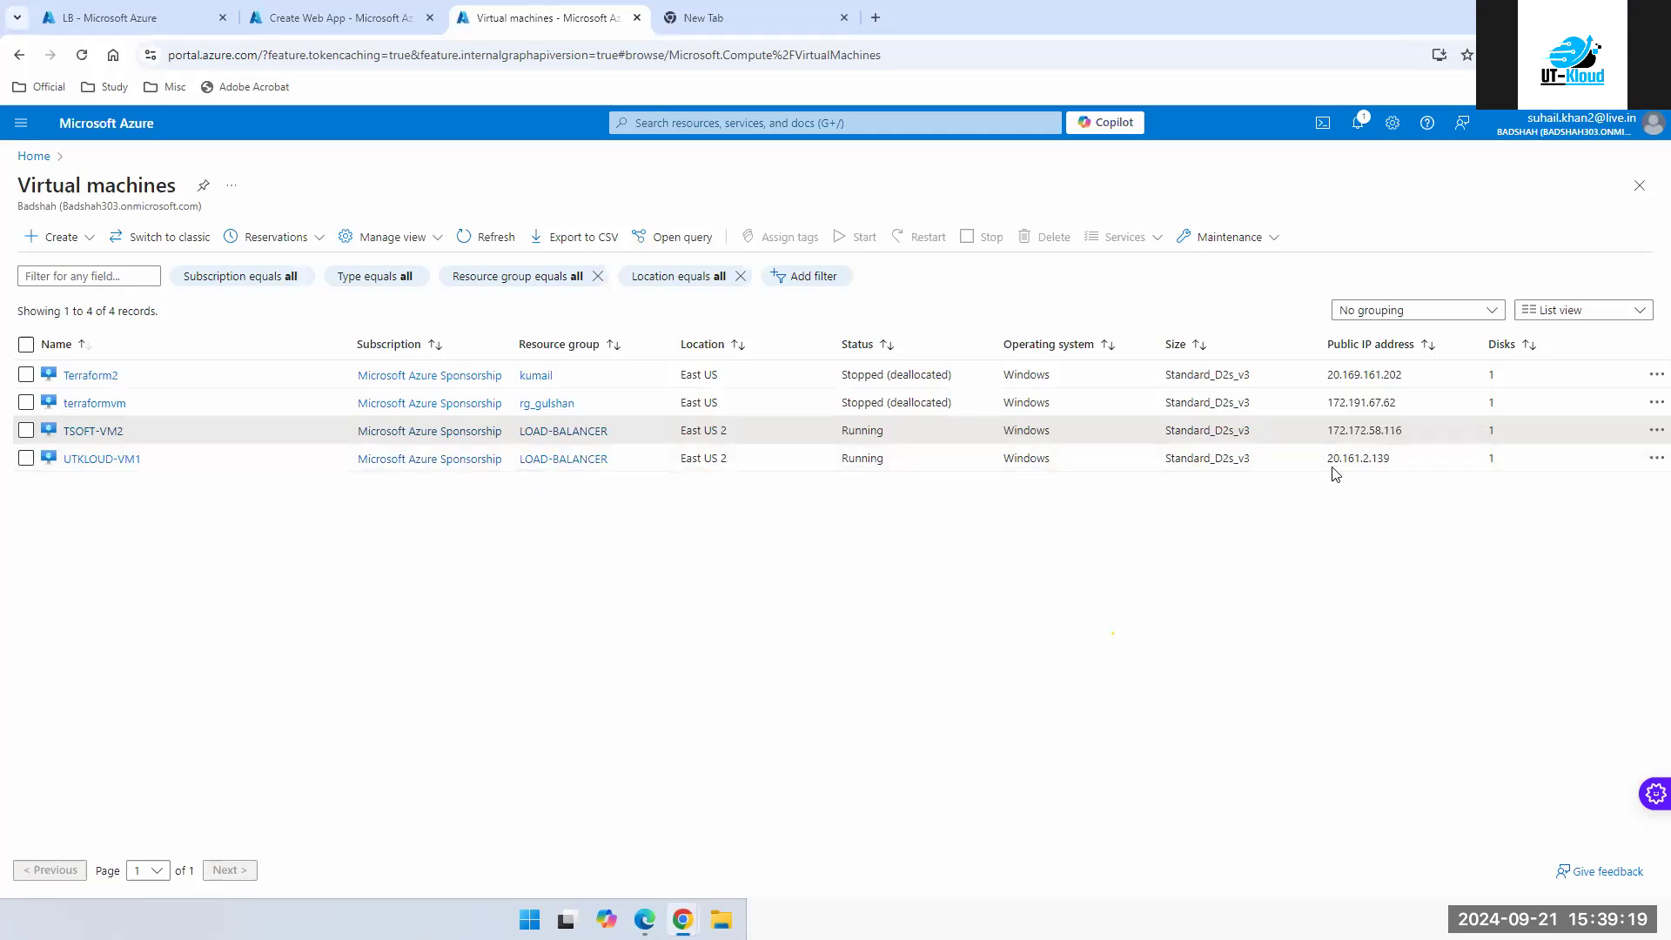
double_click(1379, 458)
key("ctrl+c")
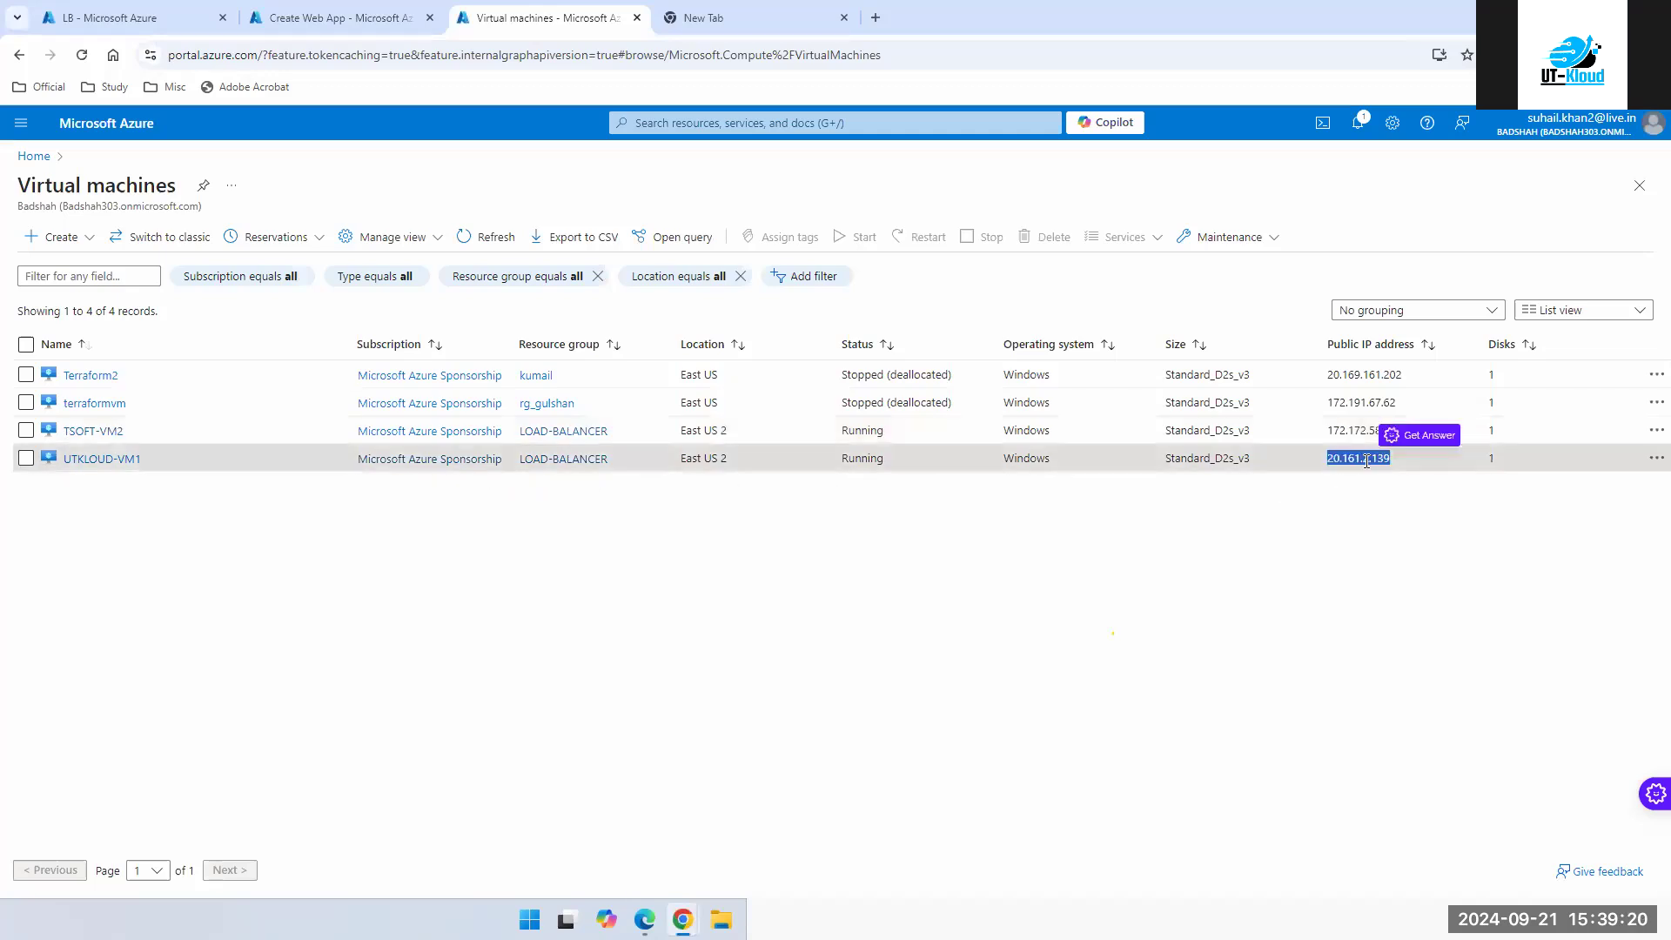
left_click(705, 18)
left_click(559, 53)
key("ctrl+v")
key("Return")
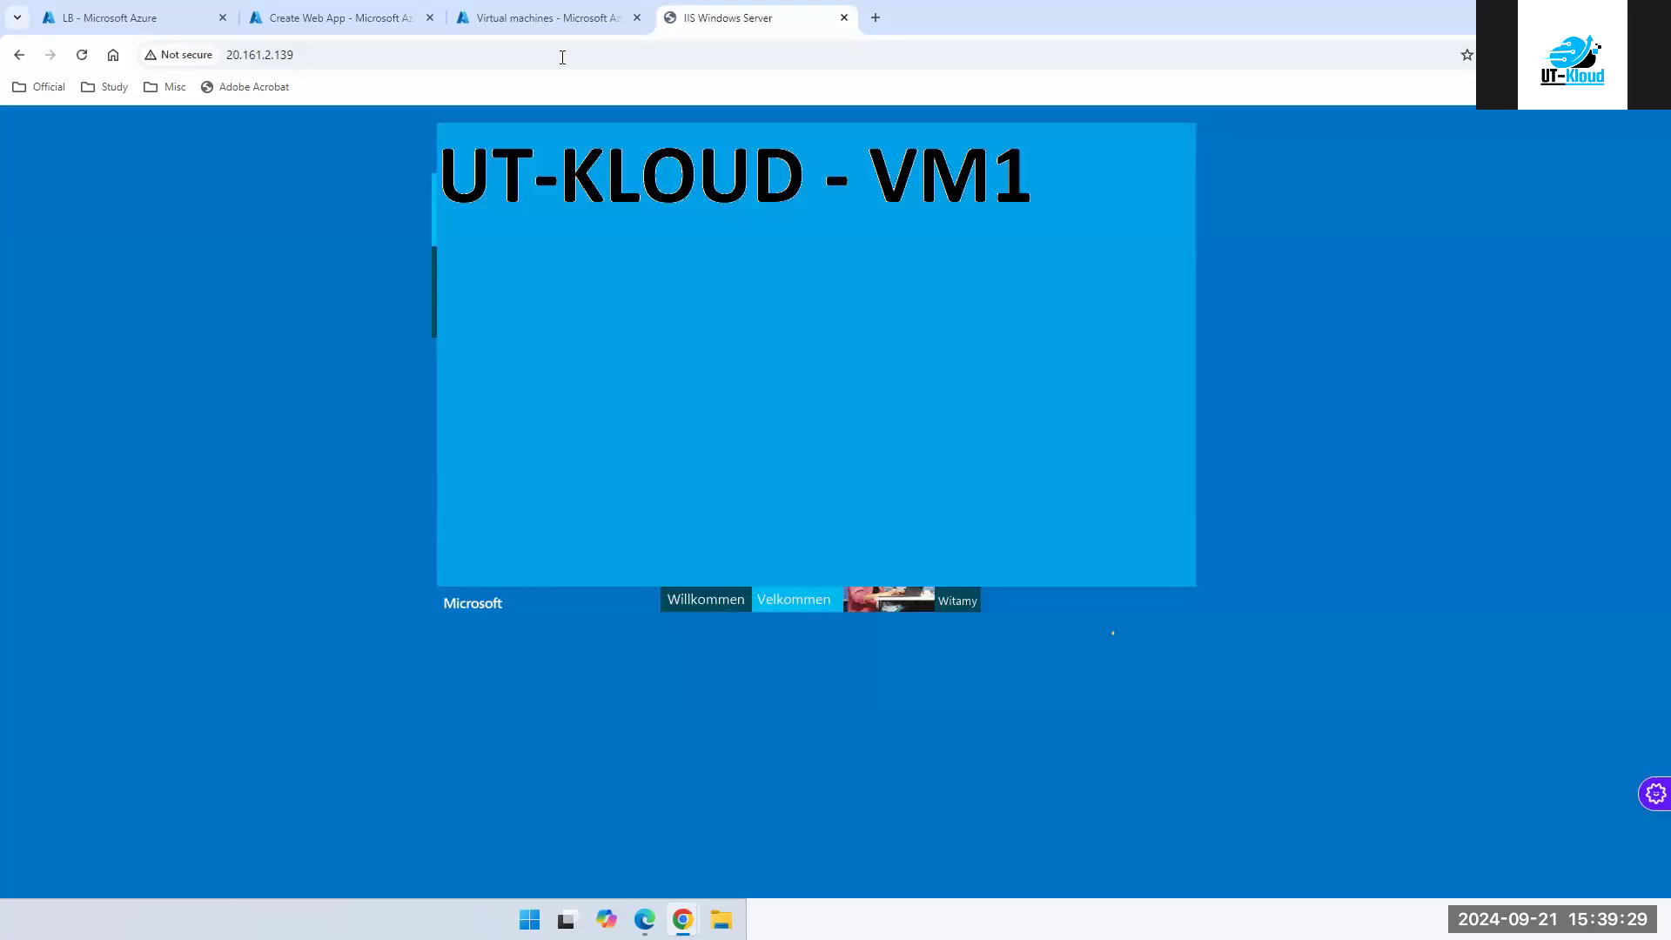
- Reload the site at 172.177.182.93 in the incognito window, then close that window and return to the virtual machines list
left_click(522, 19)
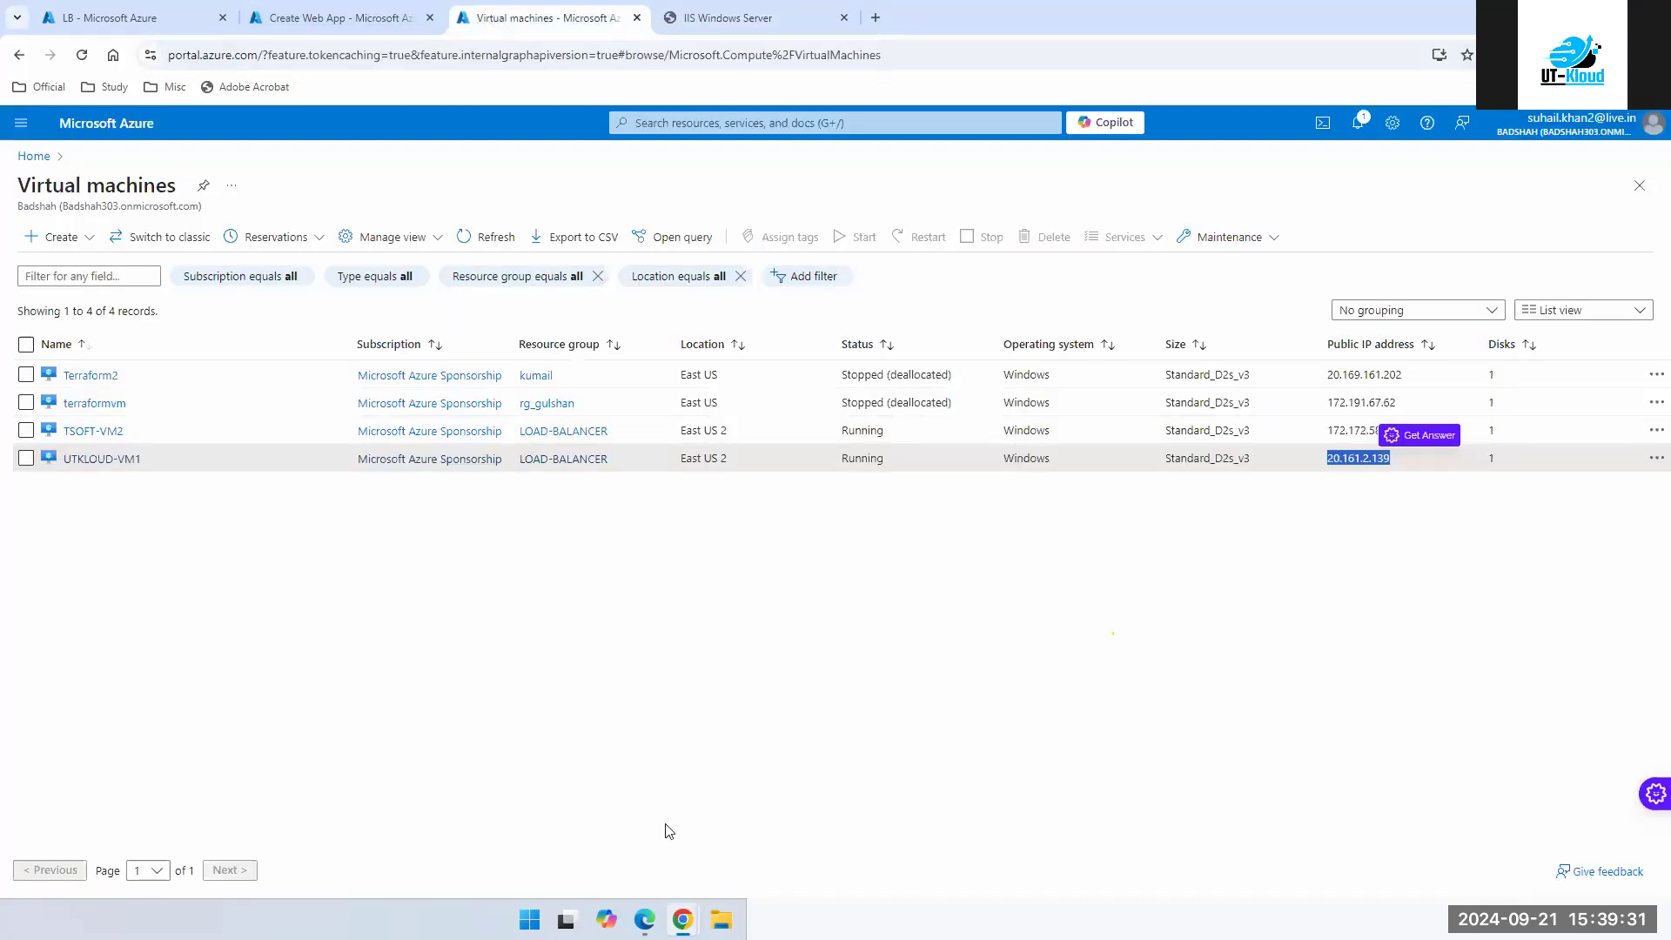
mouse_move(683, 919)
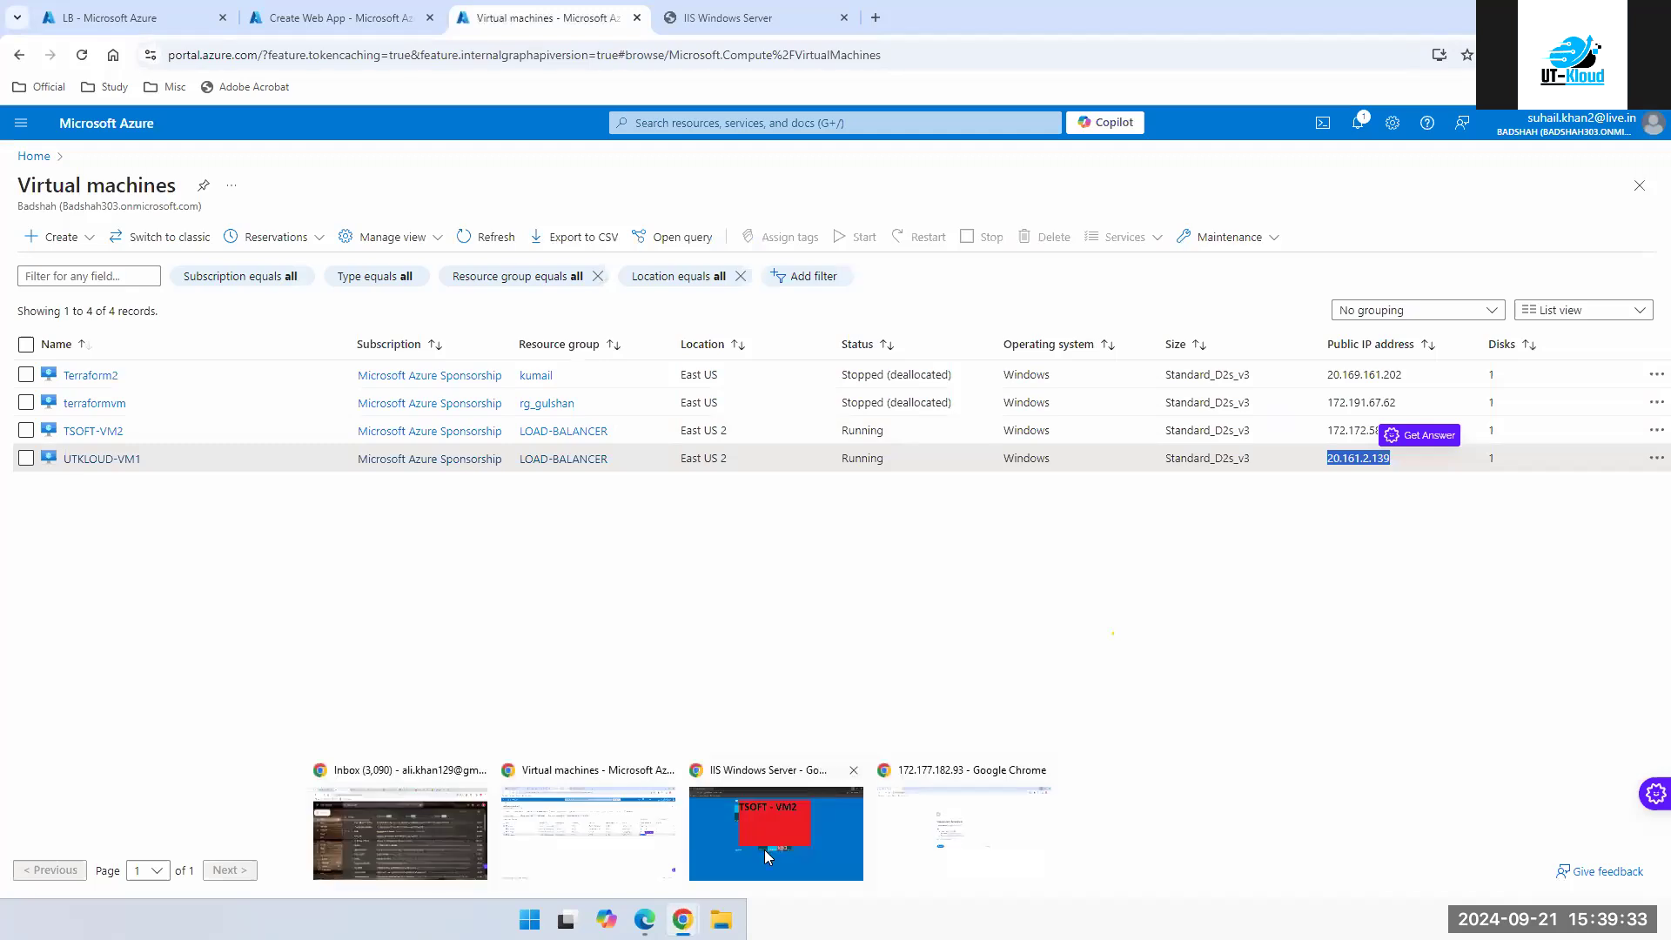
left_click(771, 835)
key("F5")
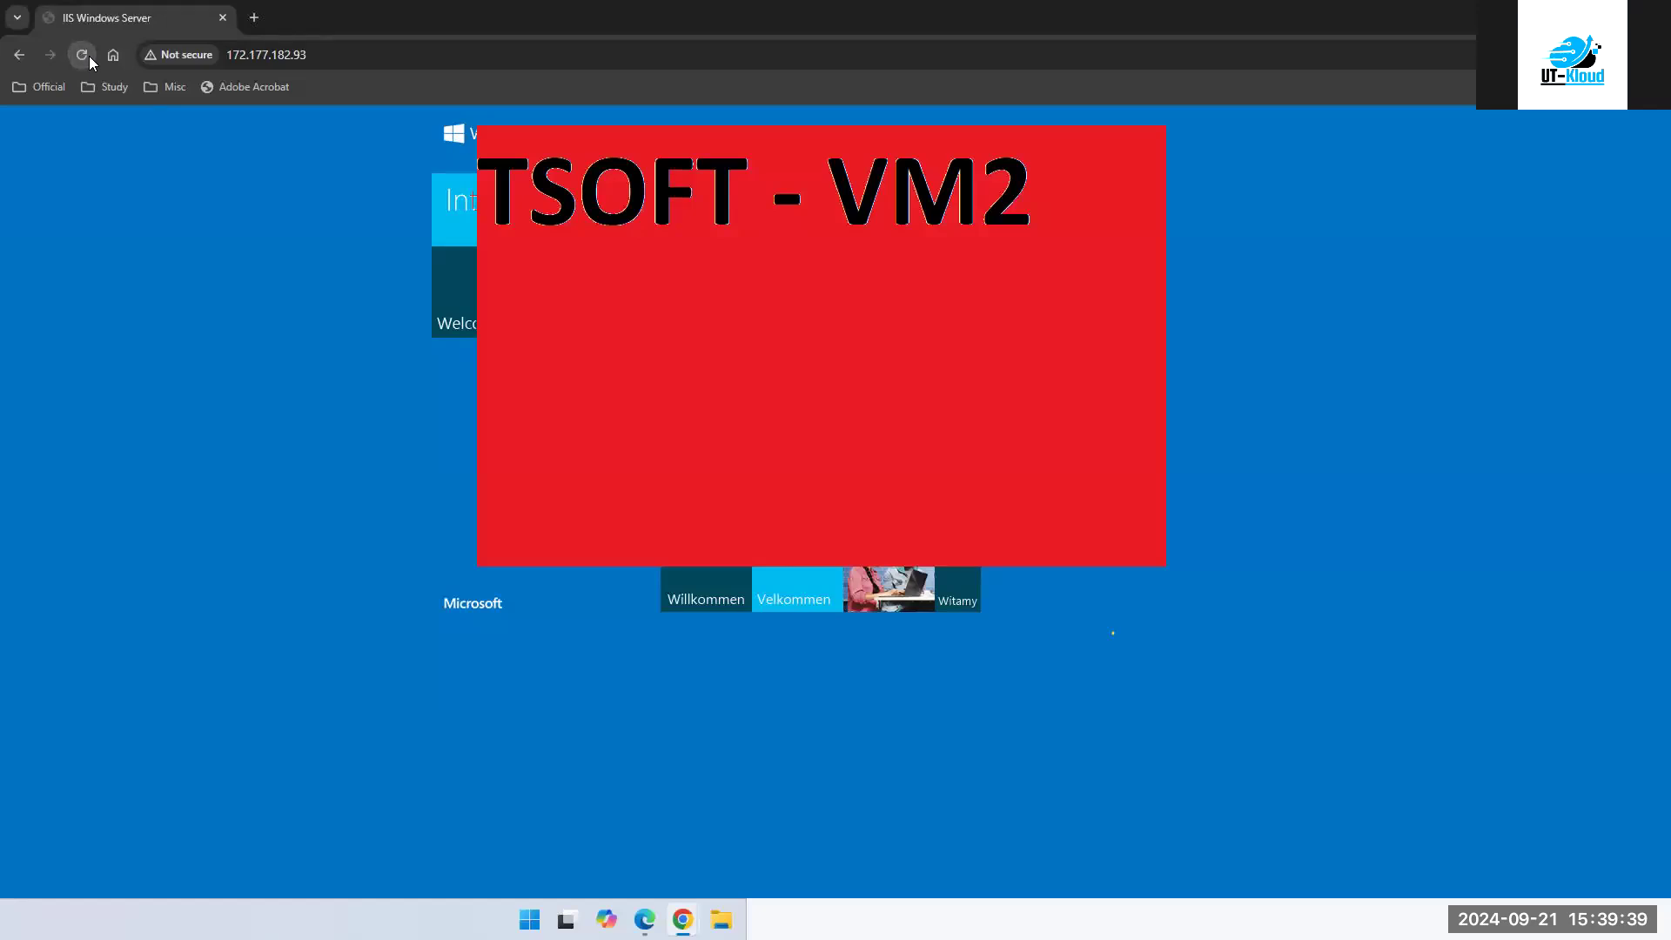
left_click(320, 58)
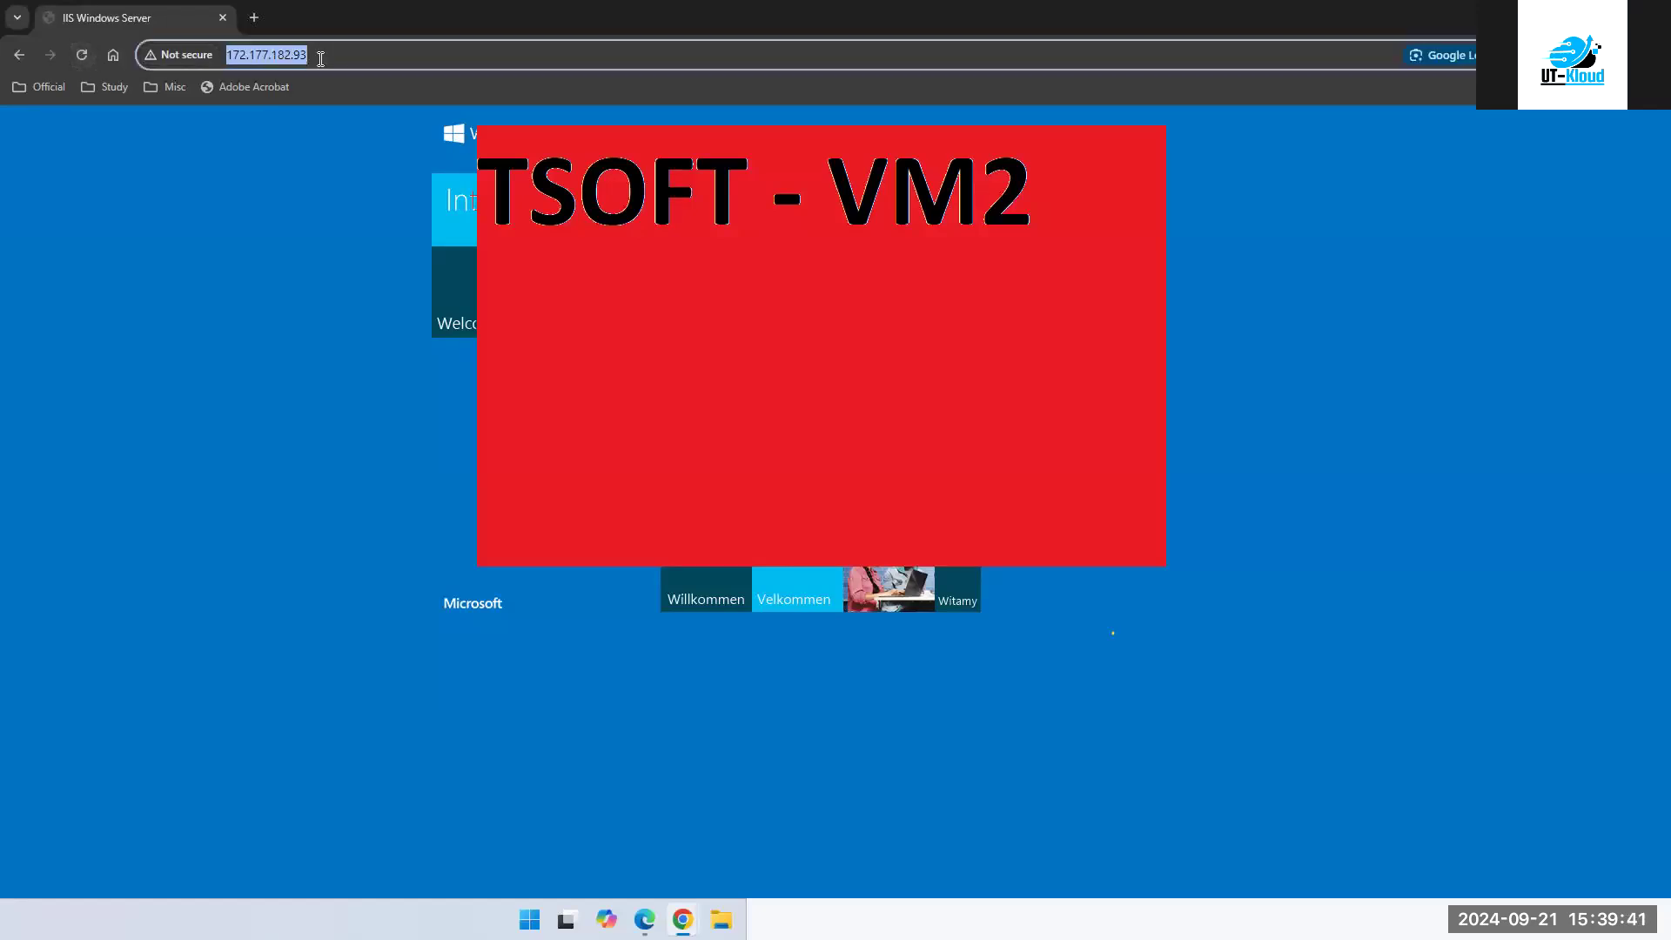
key("alt+Tab")
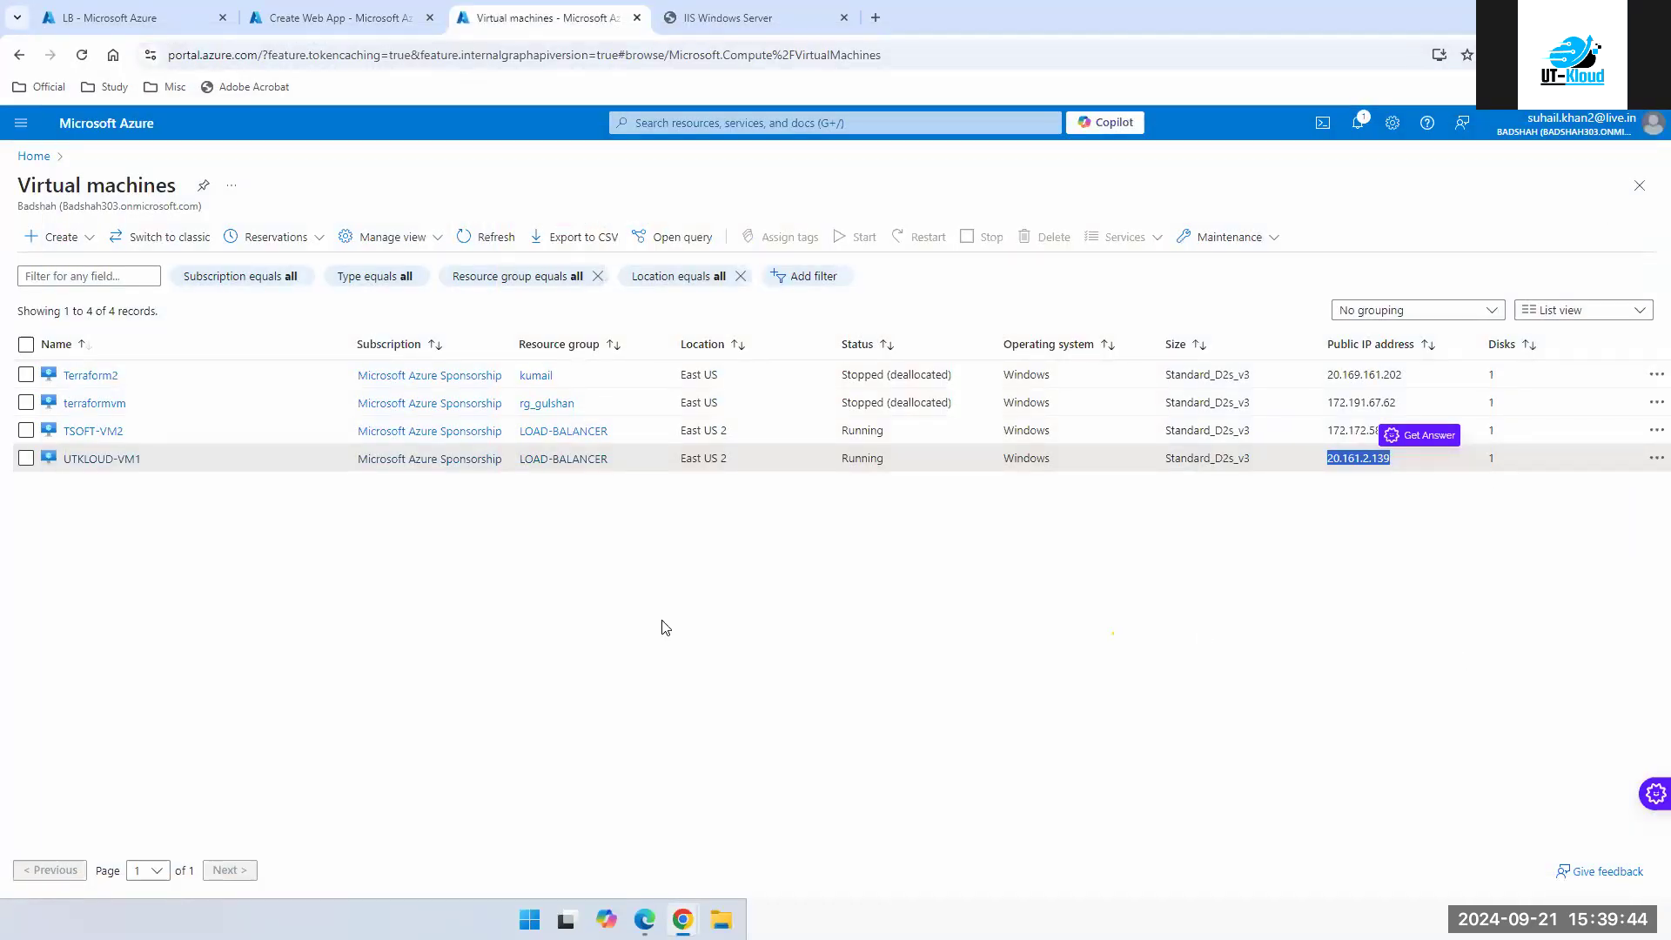
left_click(595, 628)
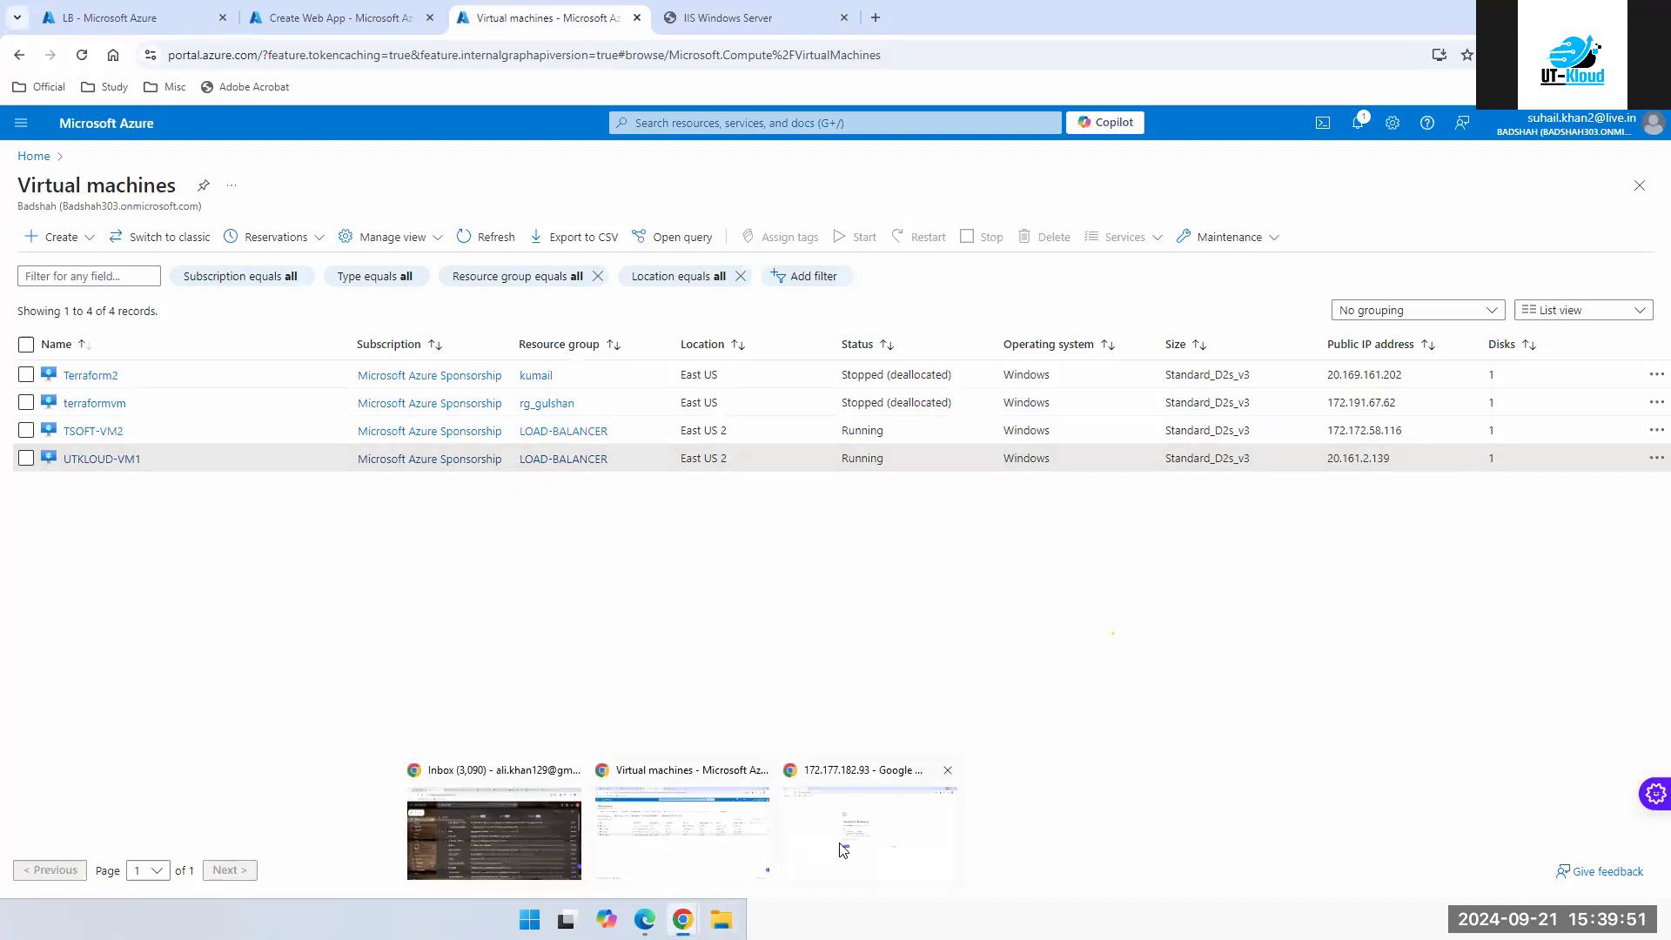
left_click(842, 850)
left_click(264, 54)
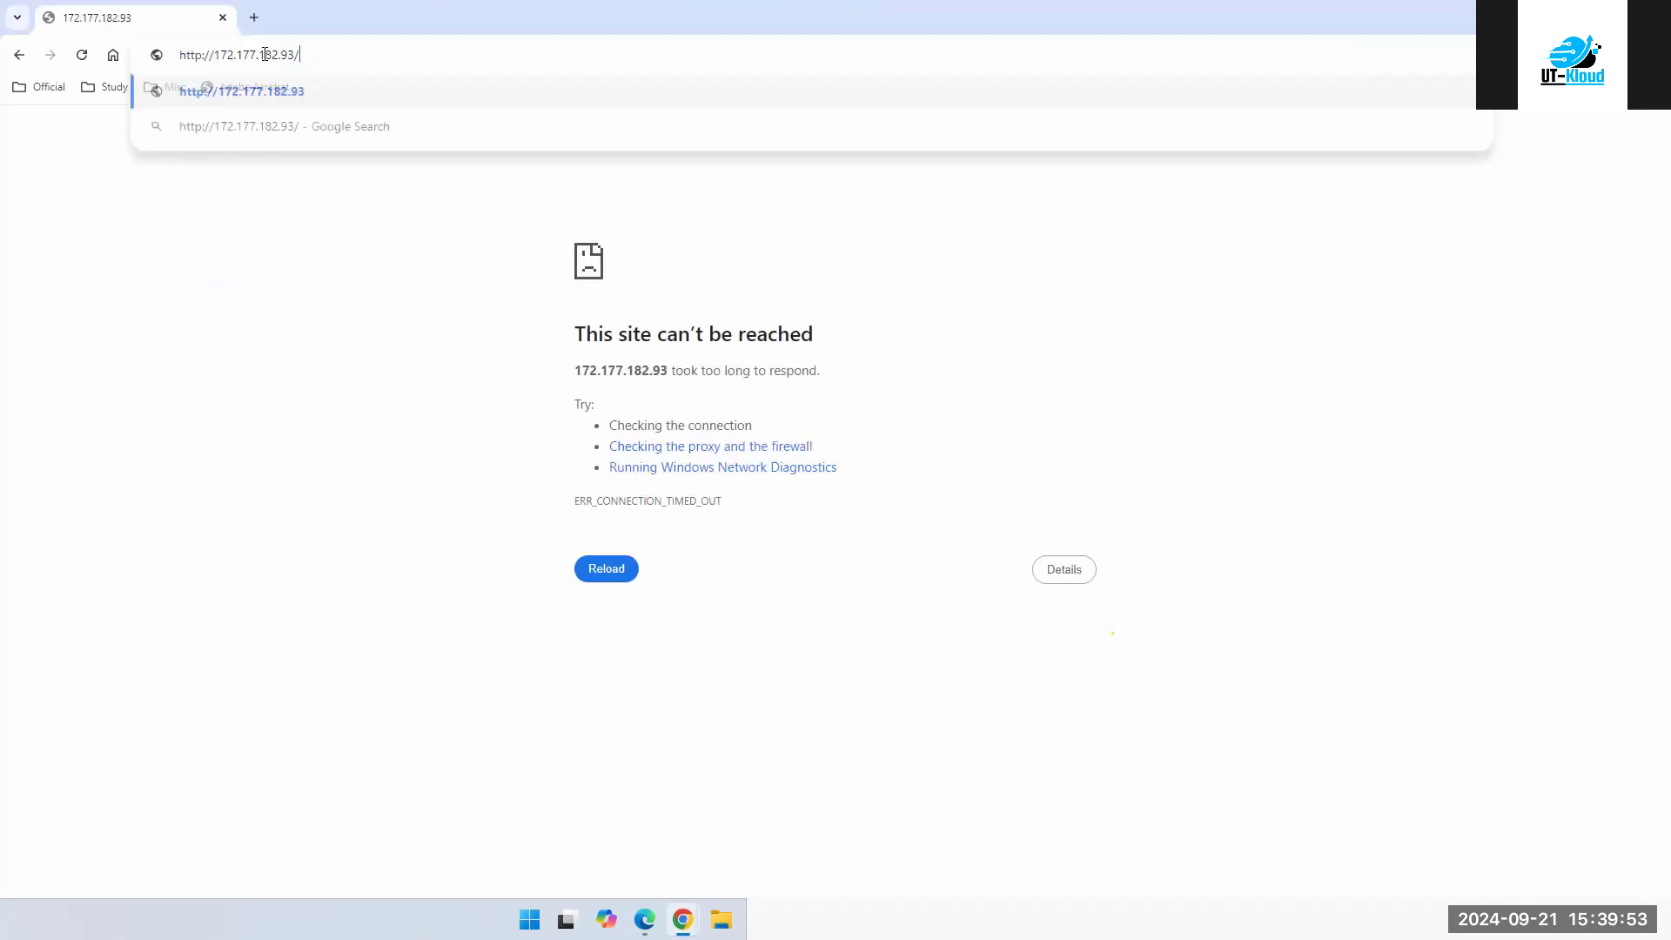
key("Return")
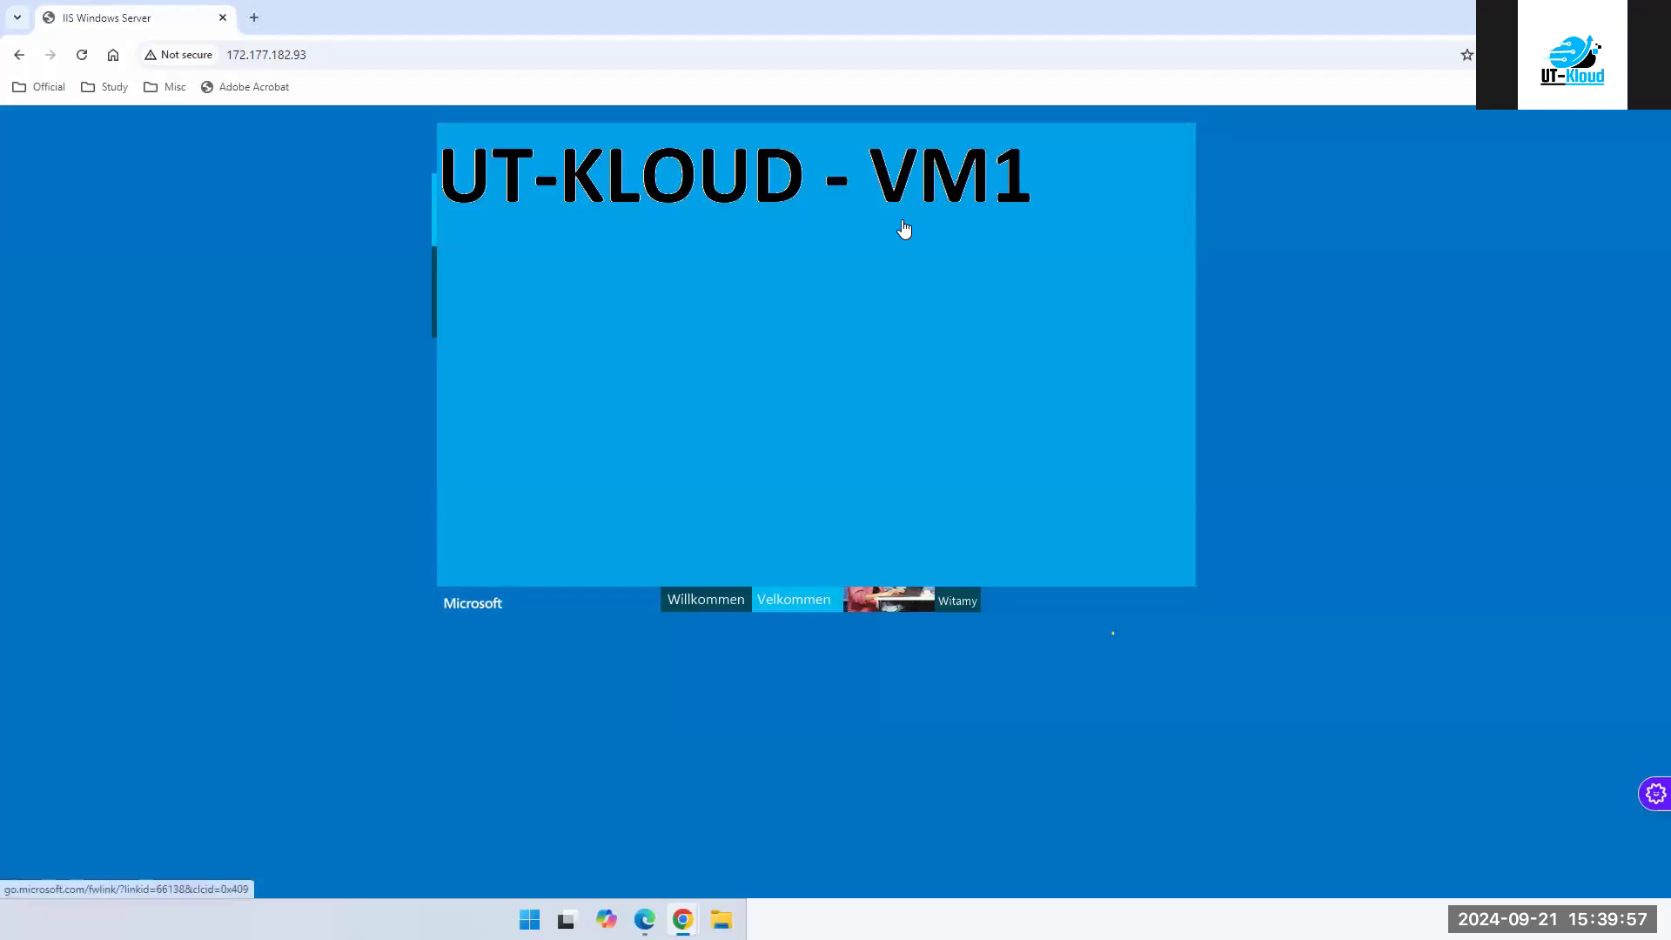
left_click(228, 56)
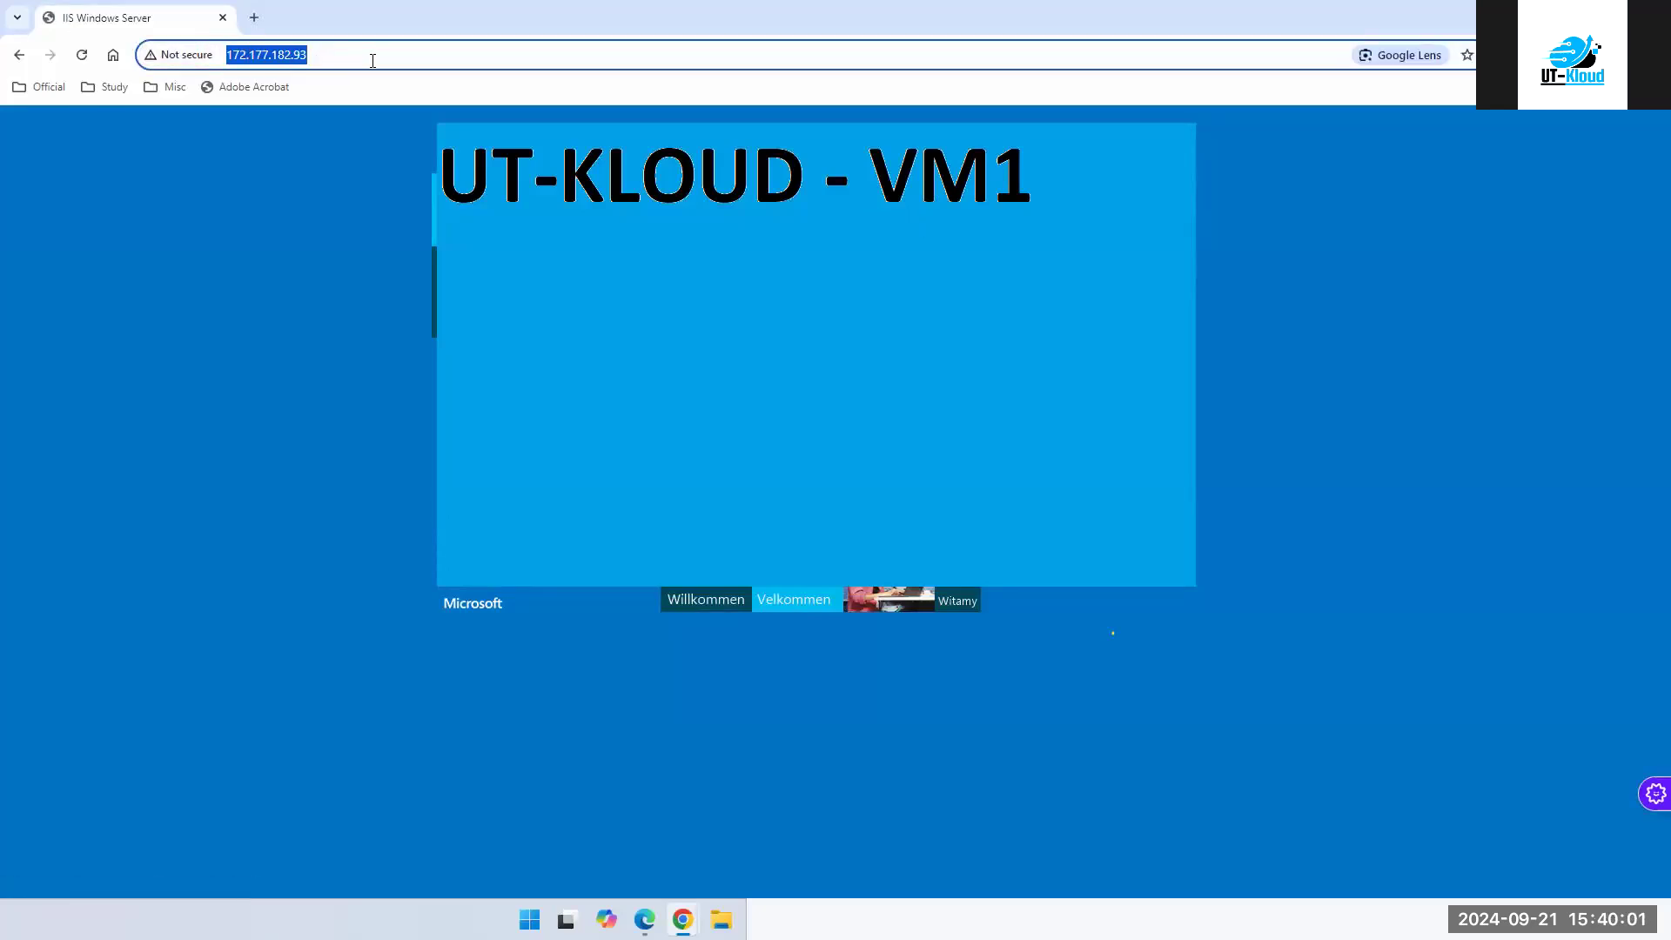